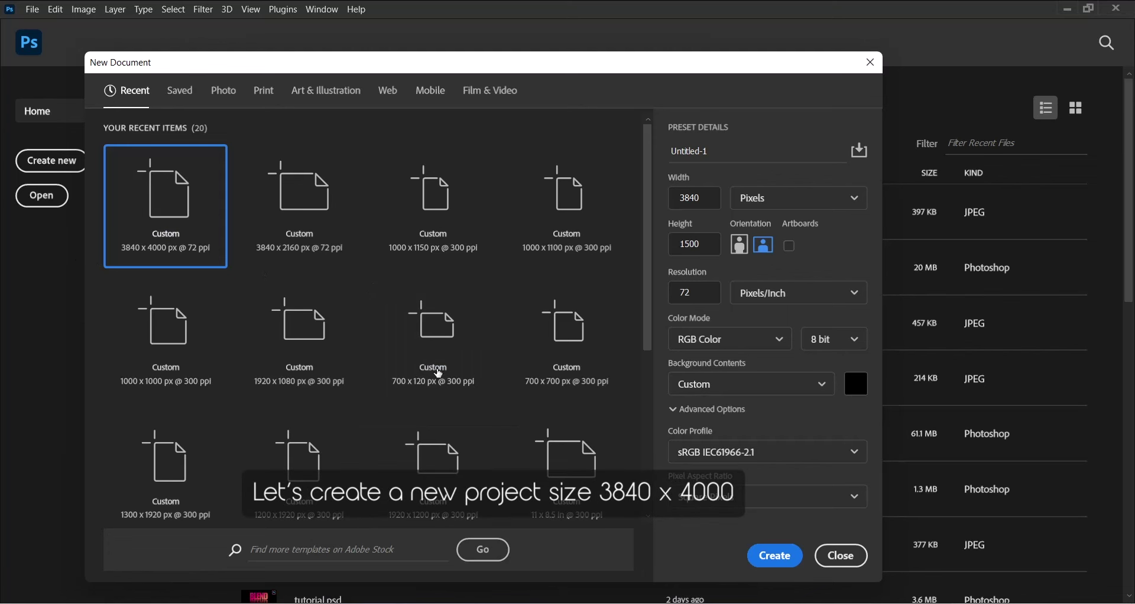
Create a new 3840 × 4000 px, 16-bit document with a black background.
click(710, 245)
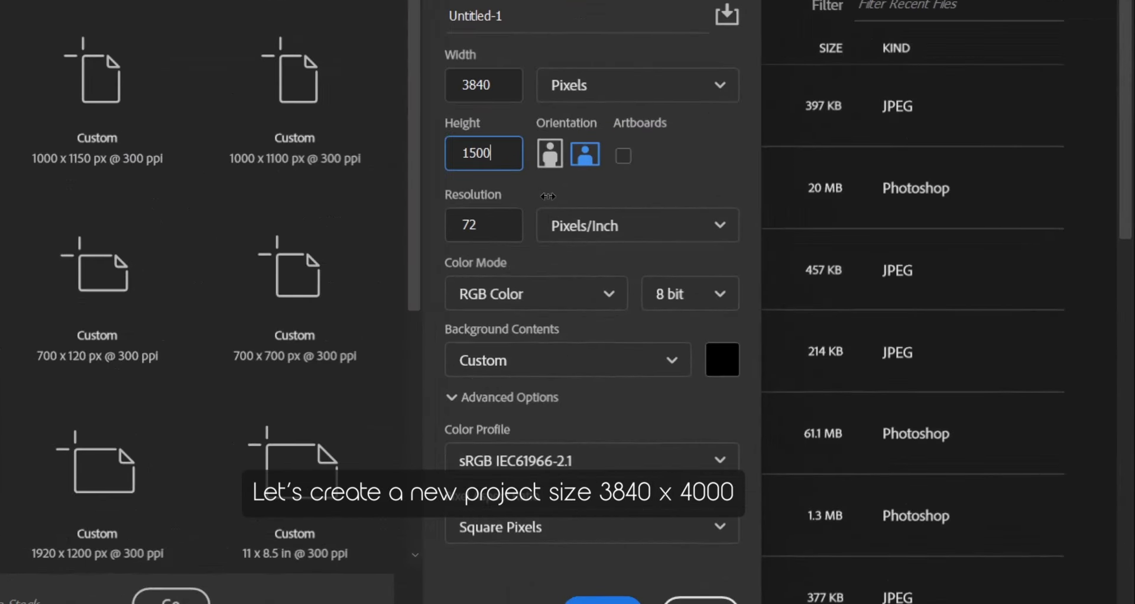
text(4000)
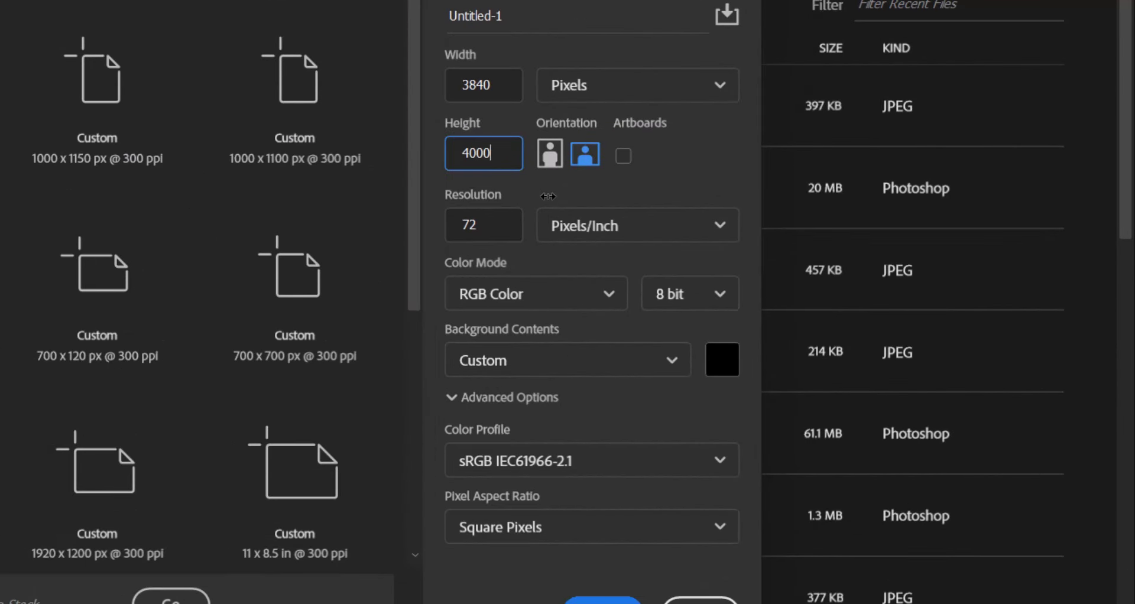
click(511, 229)
click(721, 299)
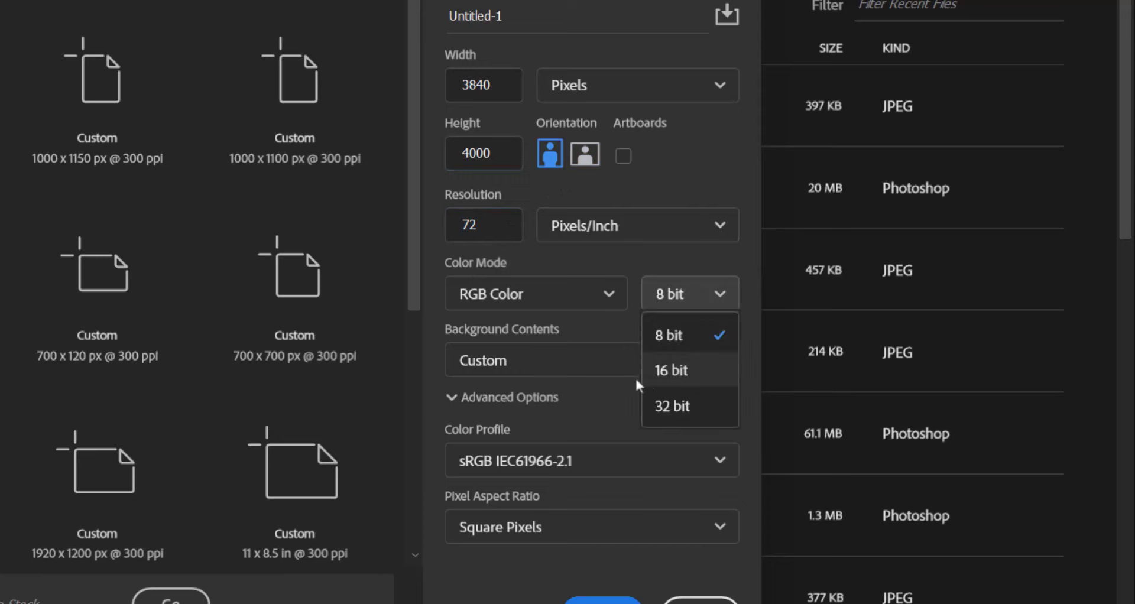
click(674, 372)
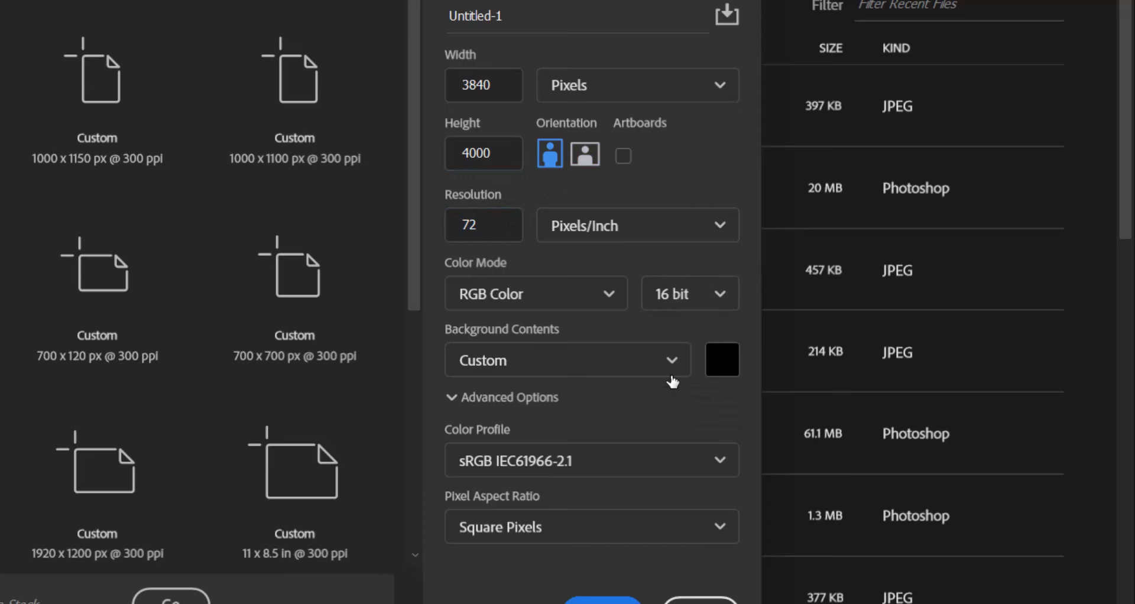
click(724, 368)
click(927, 229)
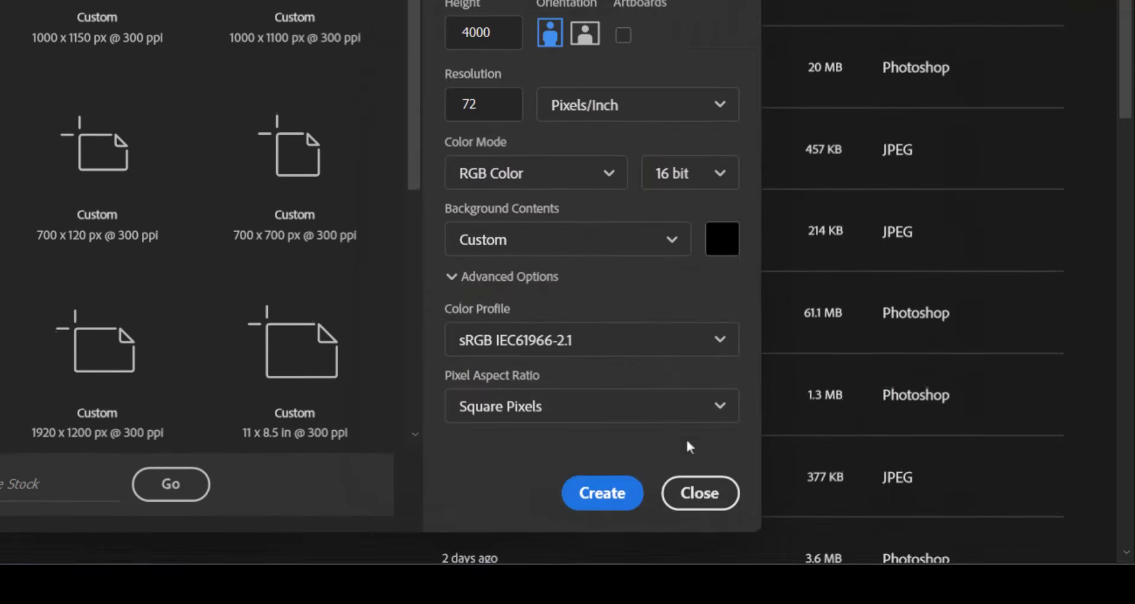
click(615, 492)
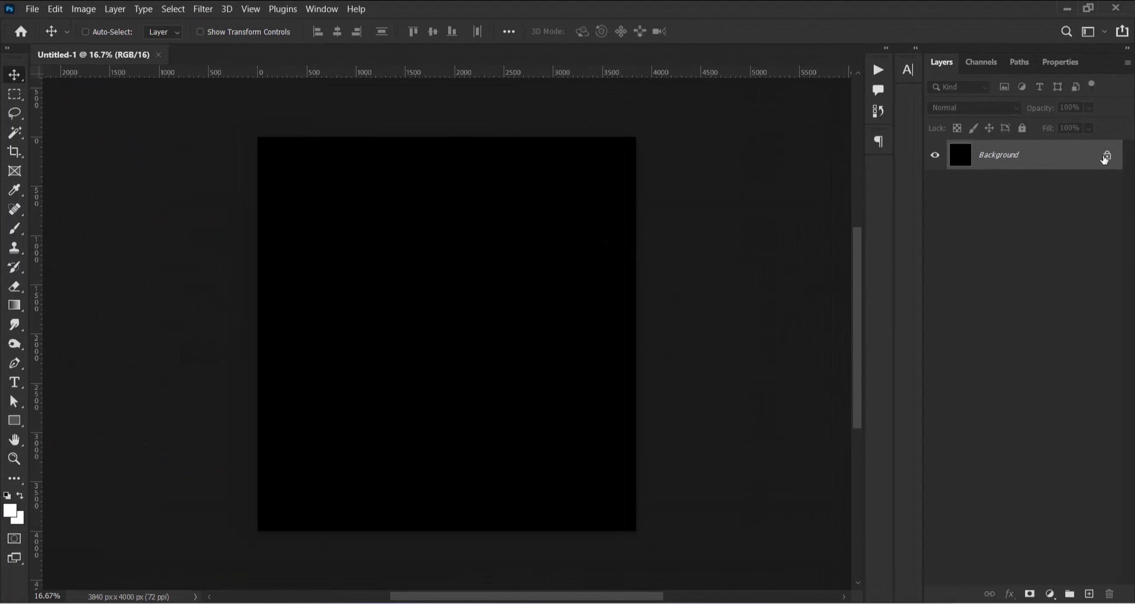
Unlock the background as Layer 0, fit the canvas on screen and reset default colours.
click(1107, 156)
key(ctrl+0)
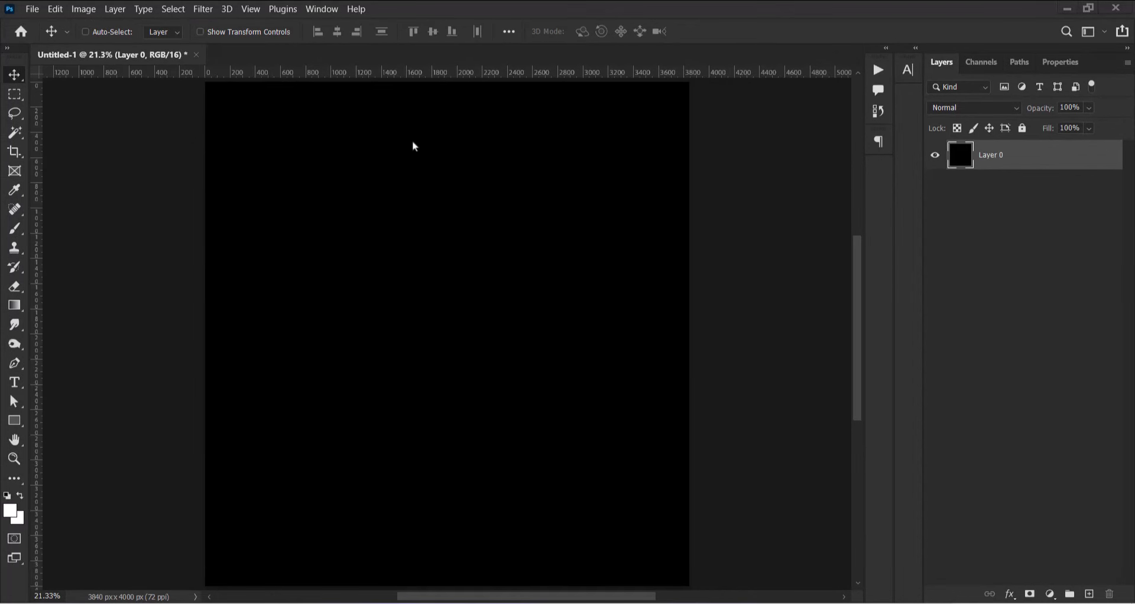
key(d)
click(30, 10)
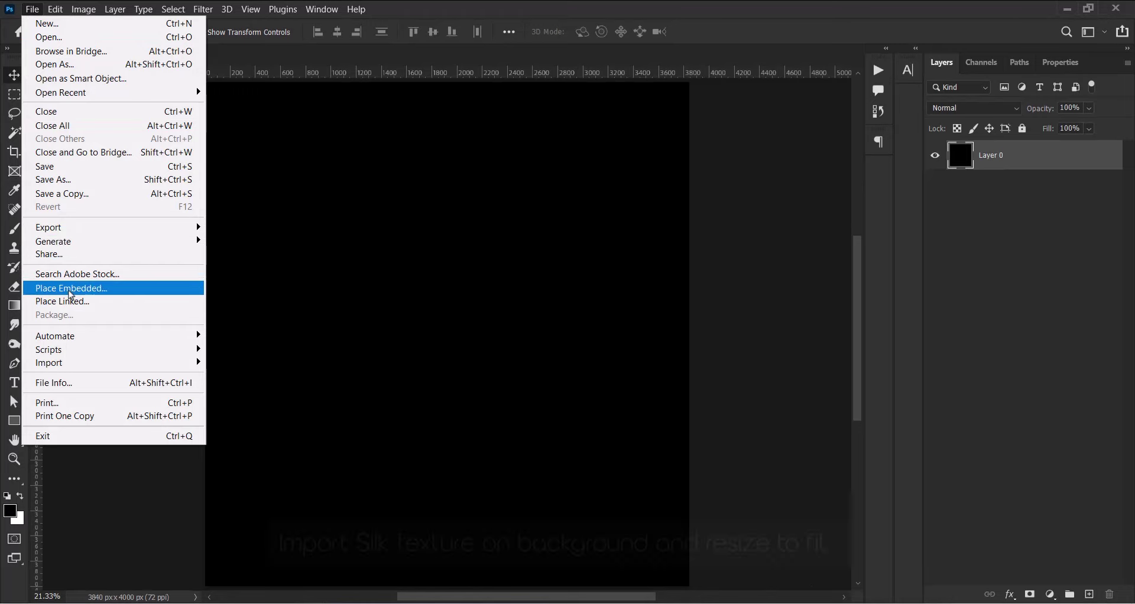
Place silk.jpg into the document as an embedded layer and scale it up.
click(69, 289)
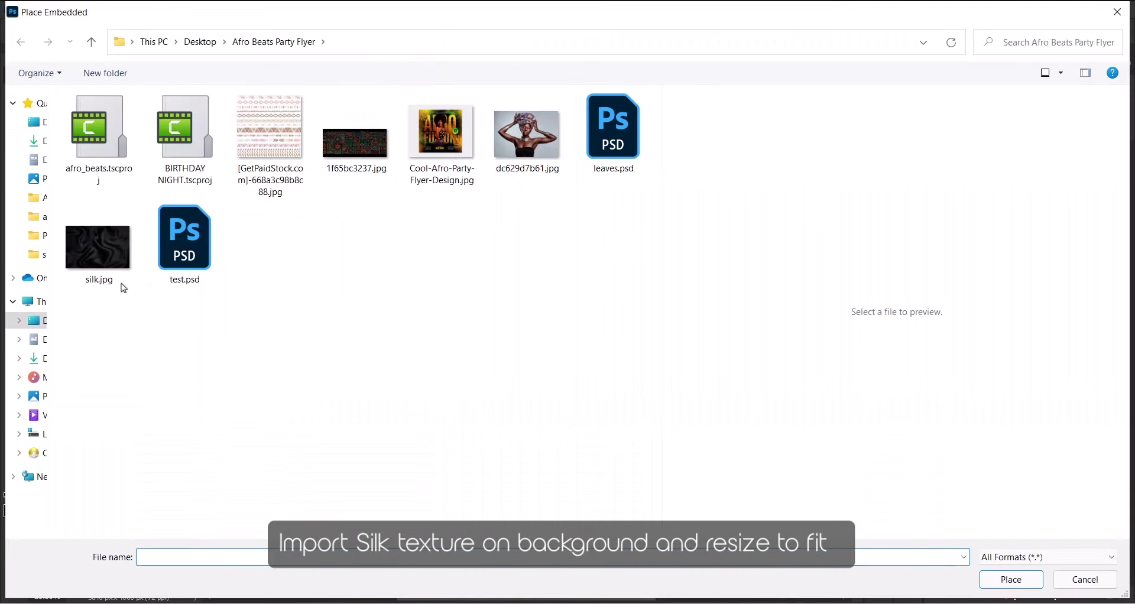
click(121, 284)
click(1023, 579)
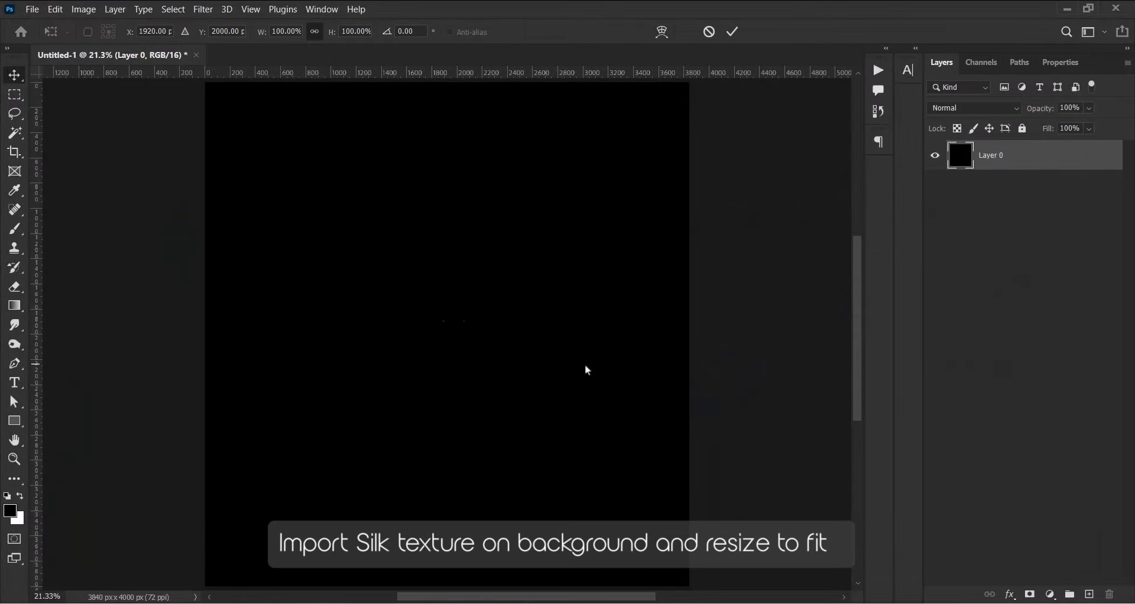
drag(462, 324, 624, 261)
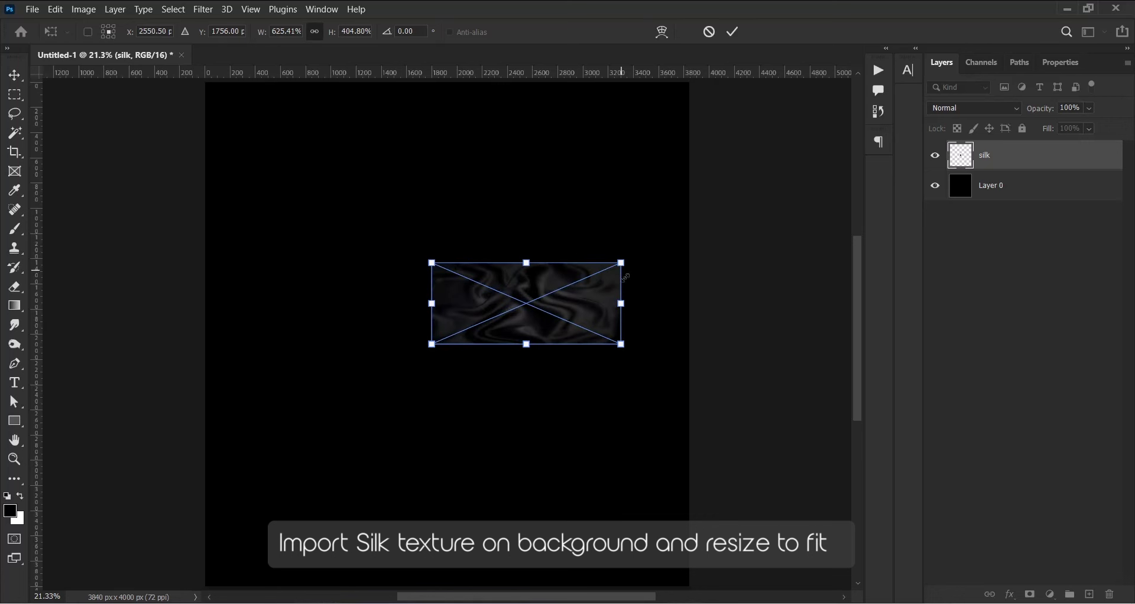
key(Escape)
drag(466, 322, 651, 199)
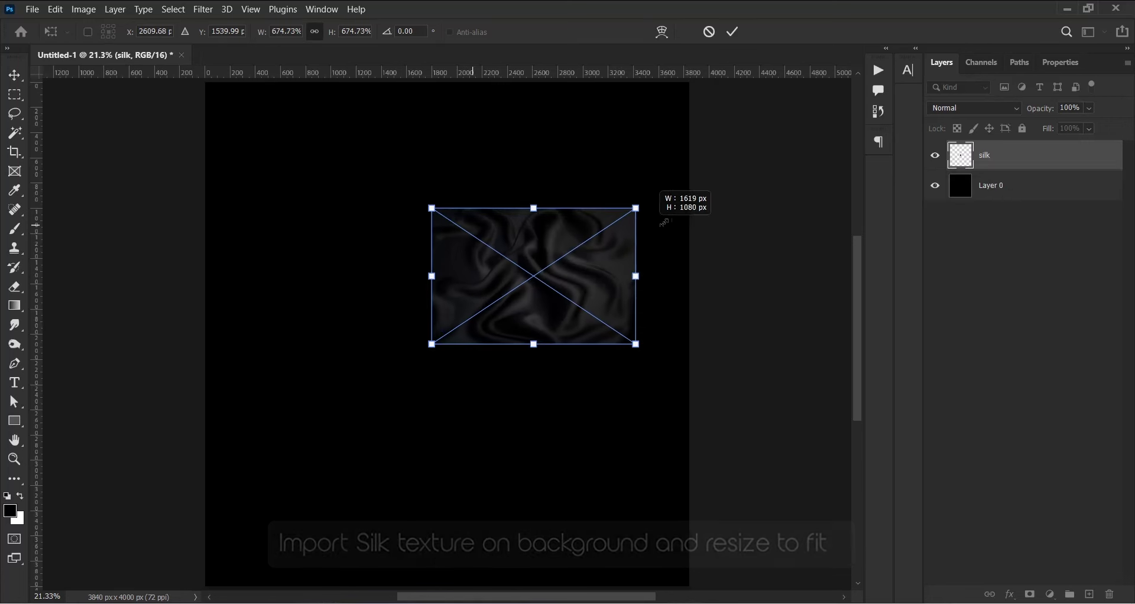
Rotate the silk texture -90° and stretch it to cover the whole canvas.
drag(670, 348, 621, 278)
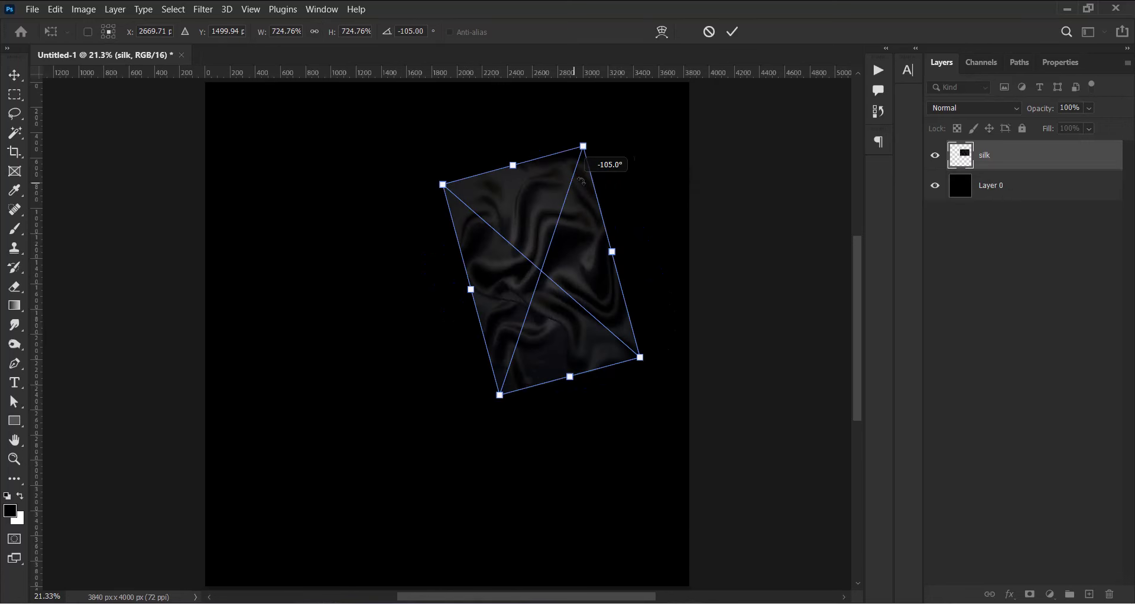
drag(469, 381, 268, 536)
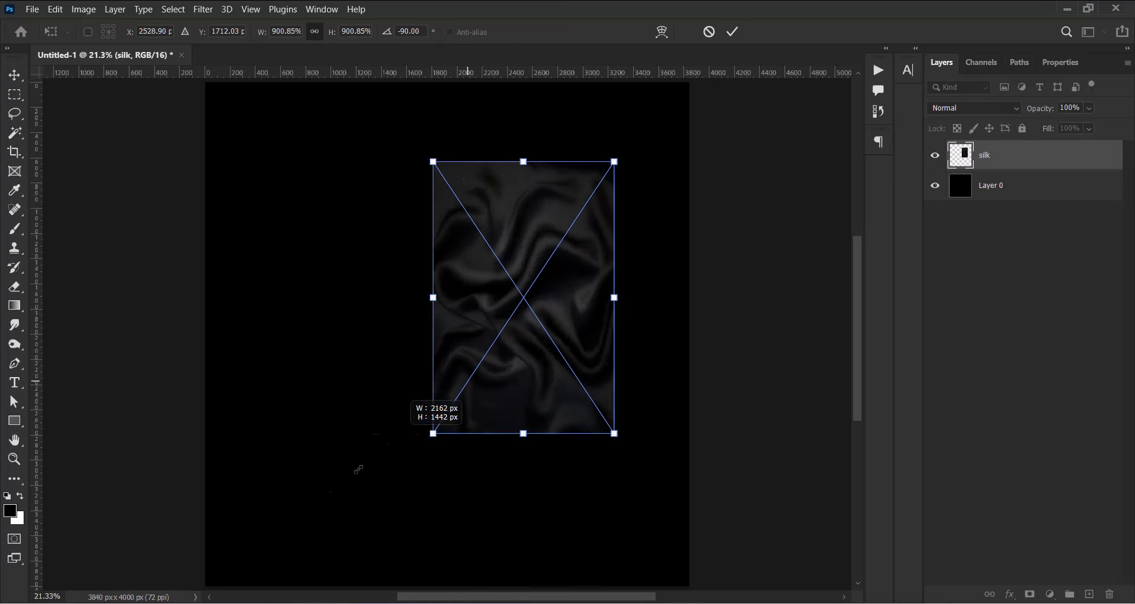
drag(616, 164, 667, 84)
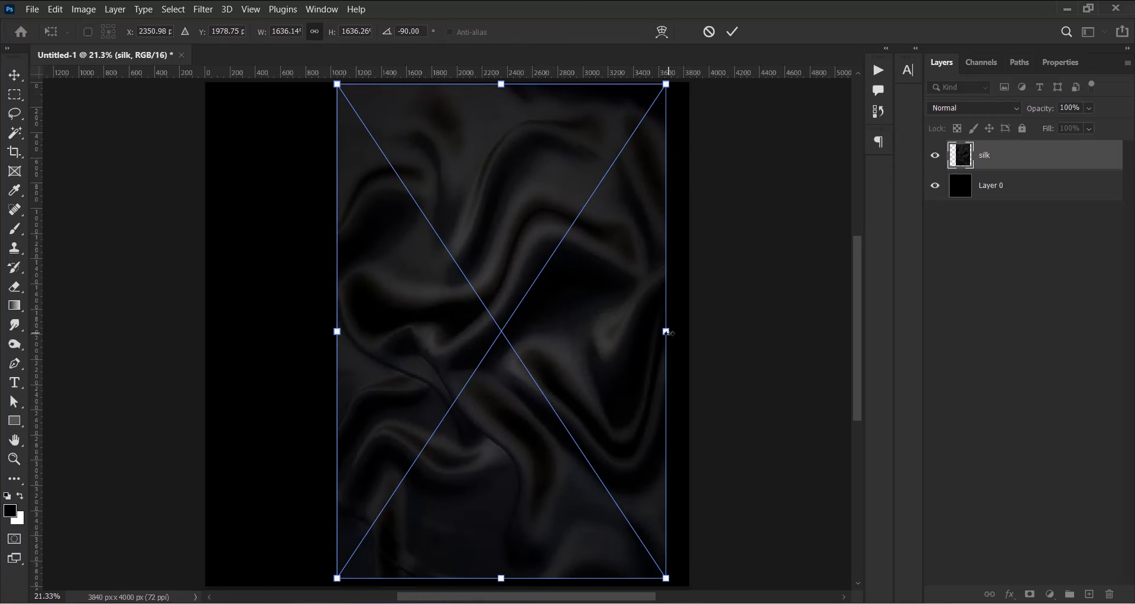
drag(667, 331, 689, 332)
drag(337, 332, 204, 329)
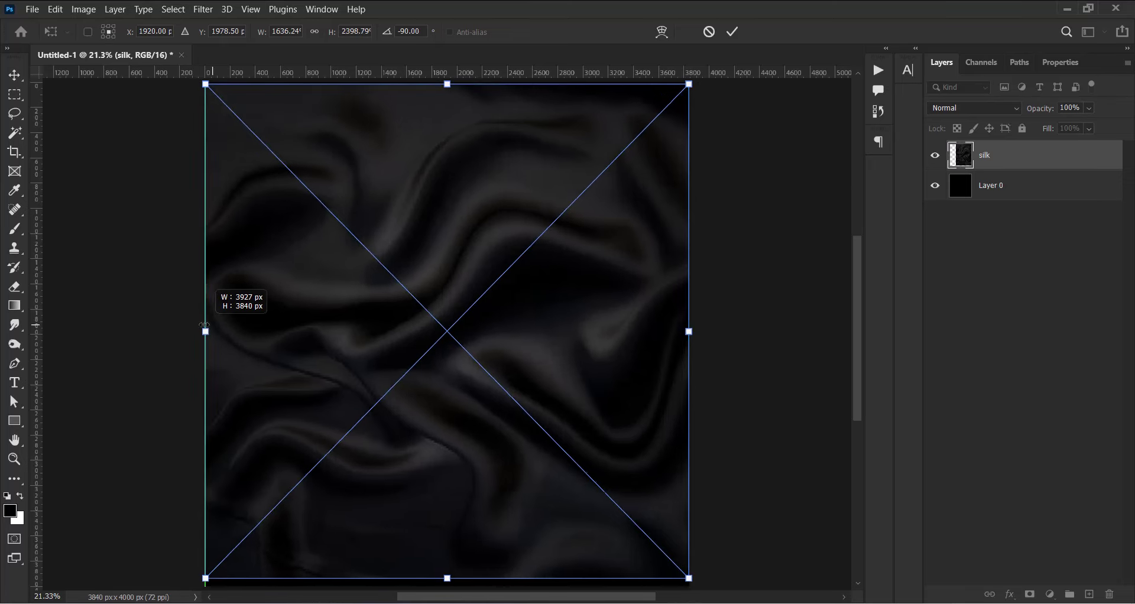
scroll(544, 320, down, 1)
scroll(544, 320, down, 1)
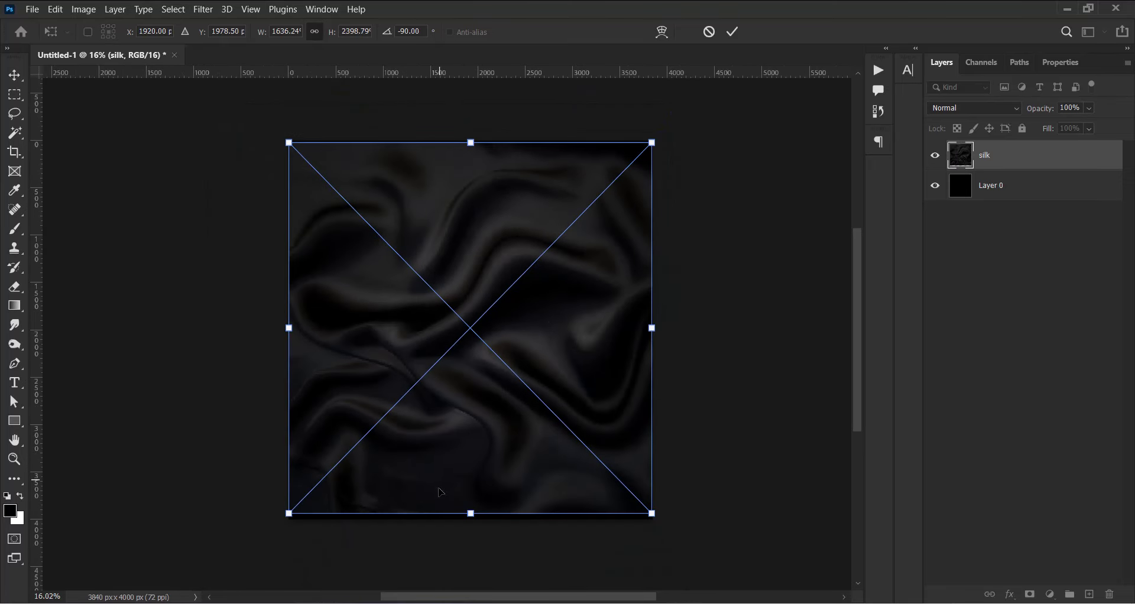
drag(475, 513, 475, 519)
click(733, 31)
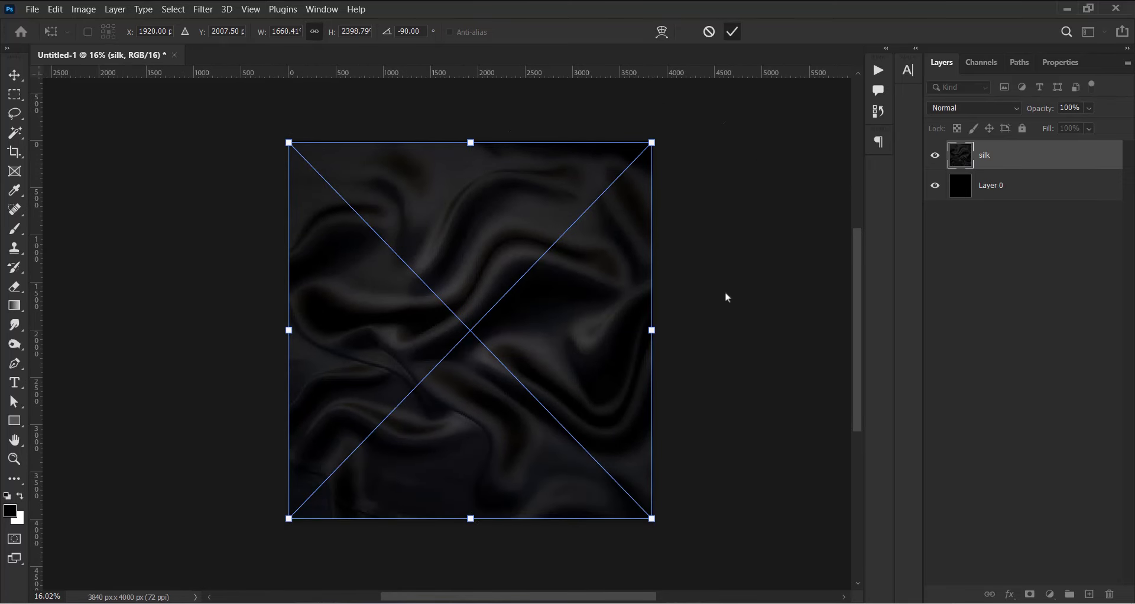
Give the silk layer 100% fill and 60% opacity, and add an empty Layer 1.
key(ctrl+0)
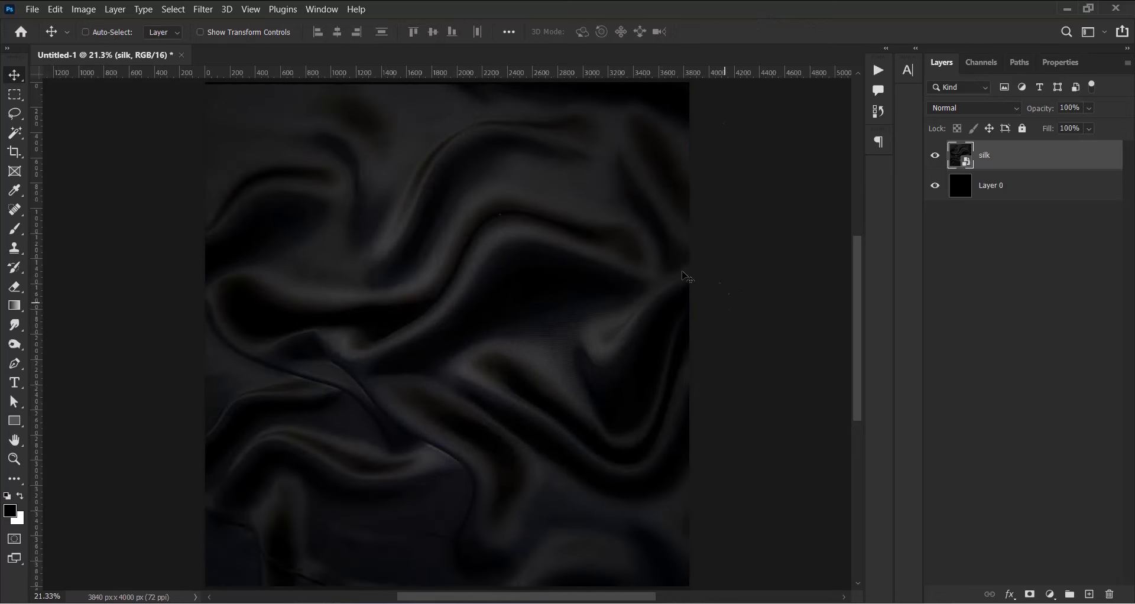
click(1089, 129)
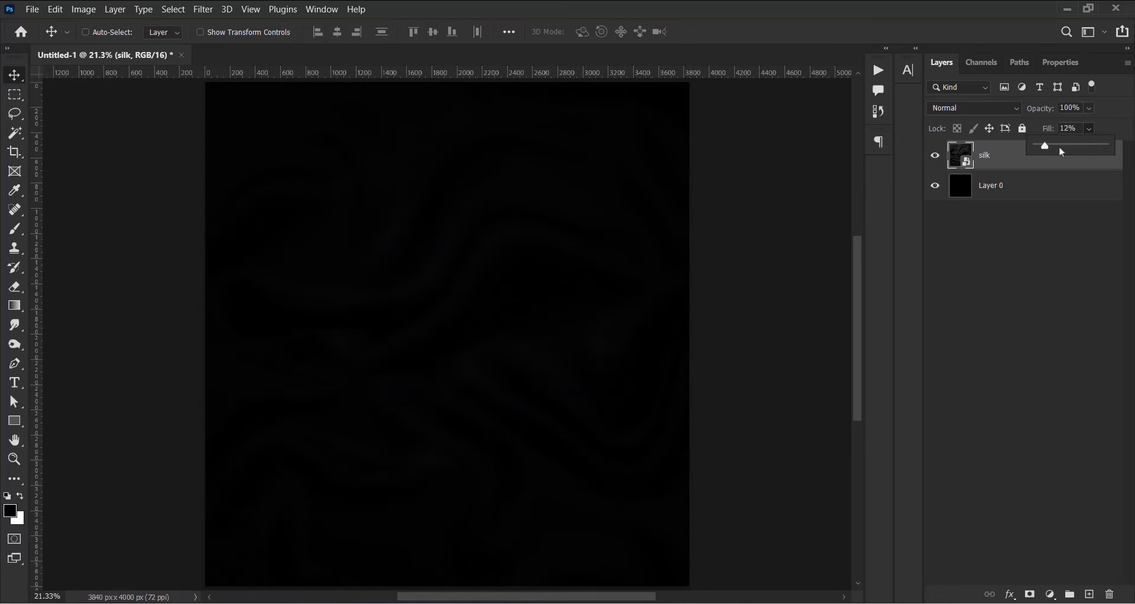
drag(1080, 153, 1113, 154)
click(1091, 108)
text(60)
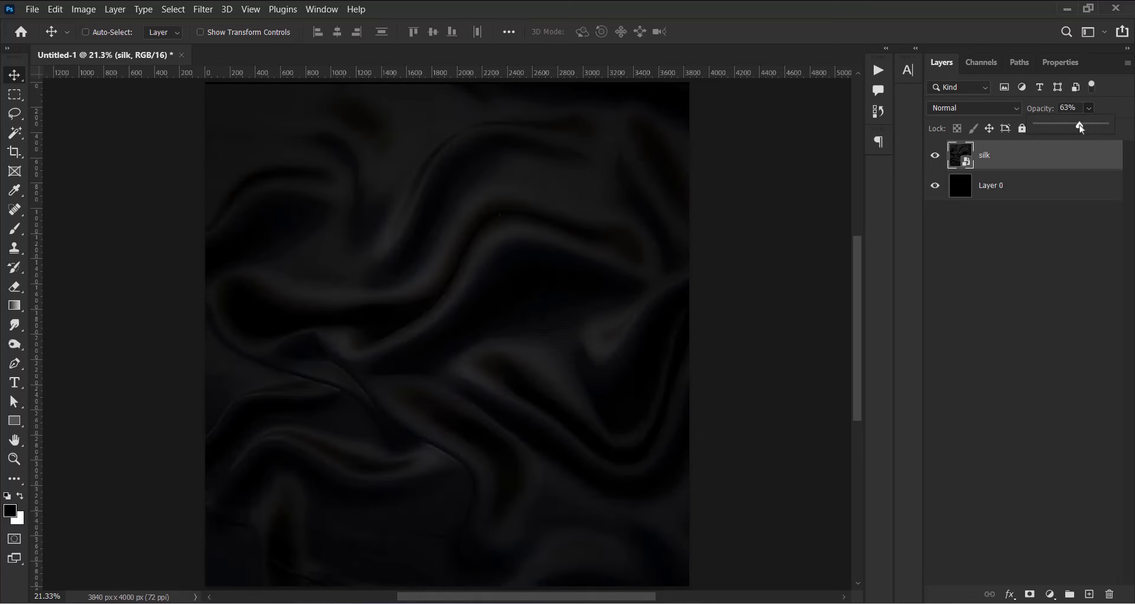
click(1090, 595)
Type NANA near the canvas top in white (ffffff) Kontrapunkt Bob Bold.
click(14, 383)
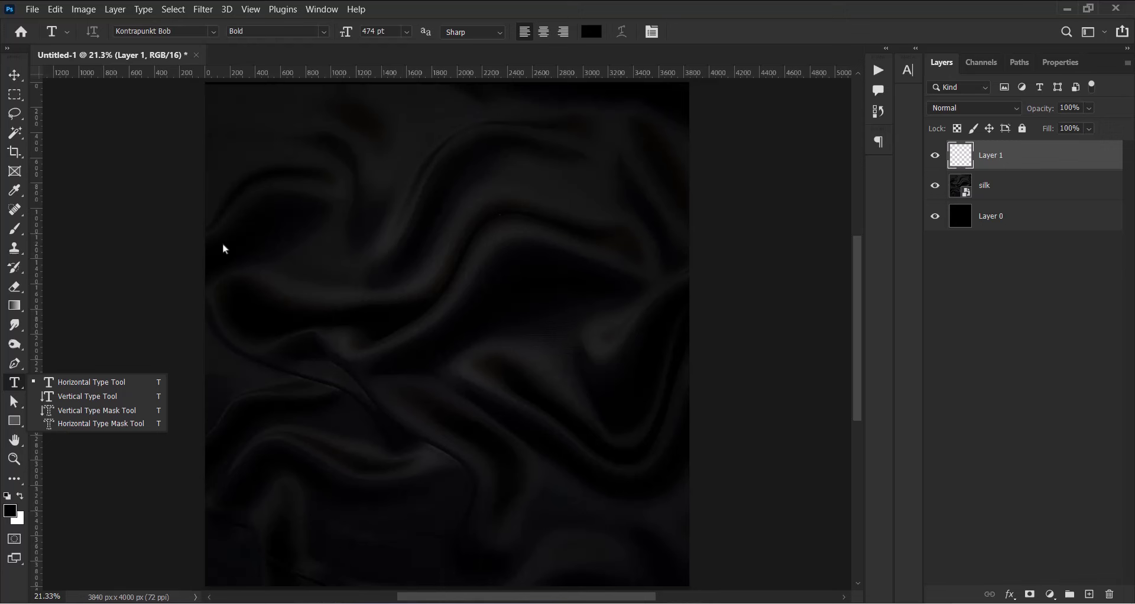
click(213, 33)
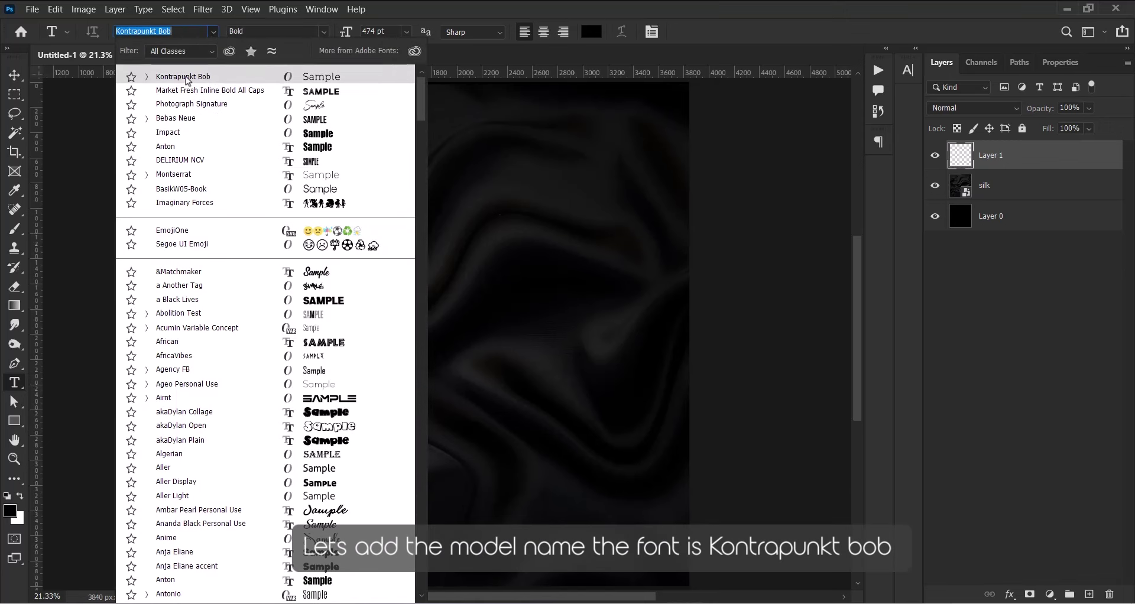
click(186, 78)
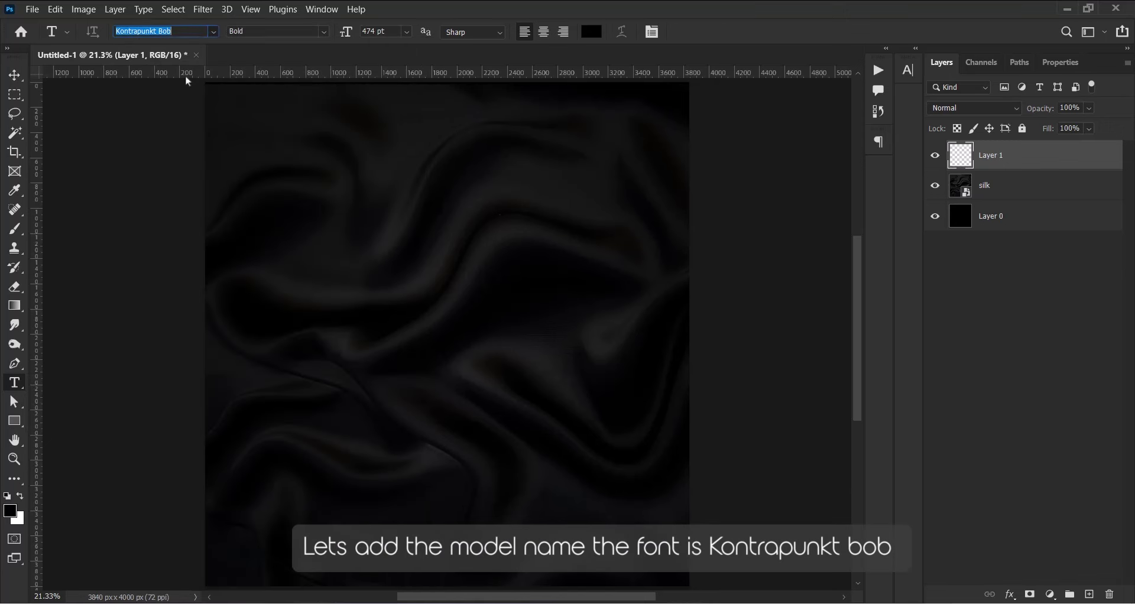
click(592, 32)
text(ffffff)
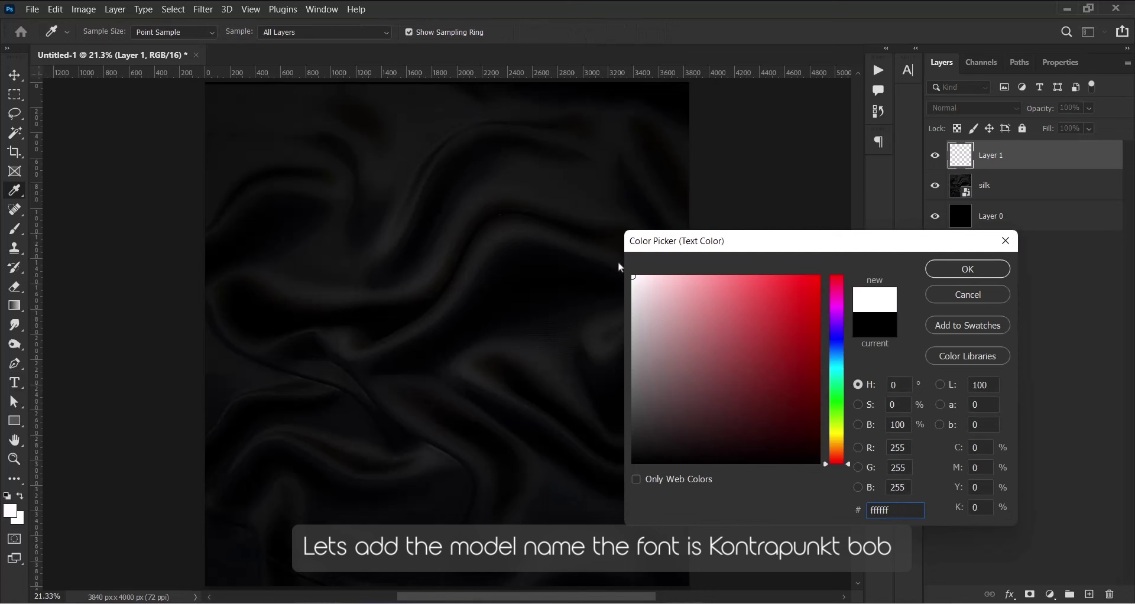
click(968, 270)
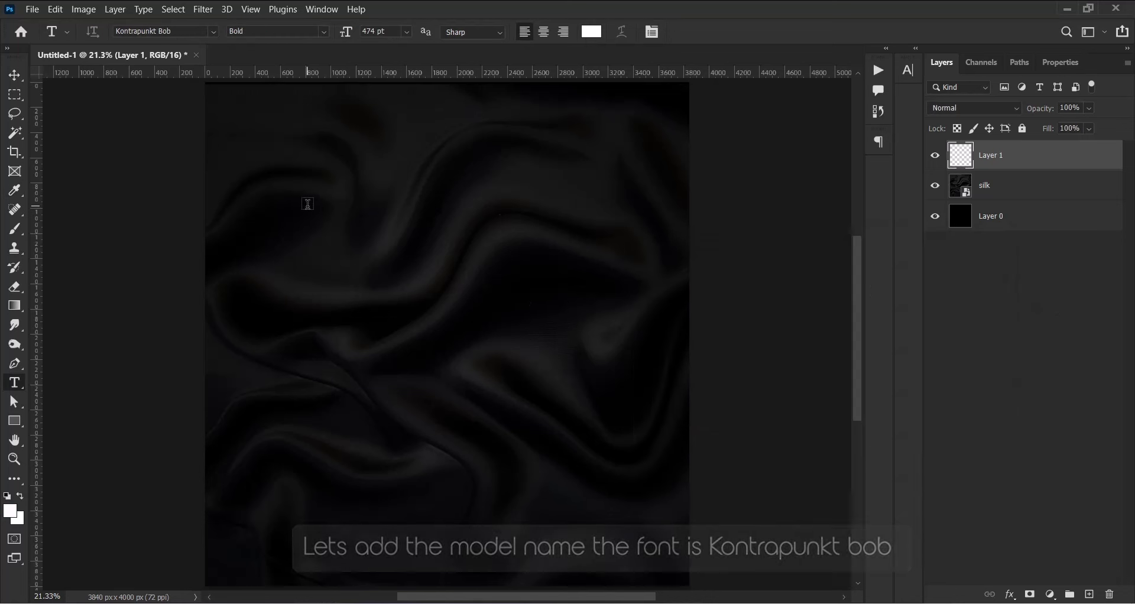
click(423, 316)
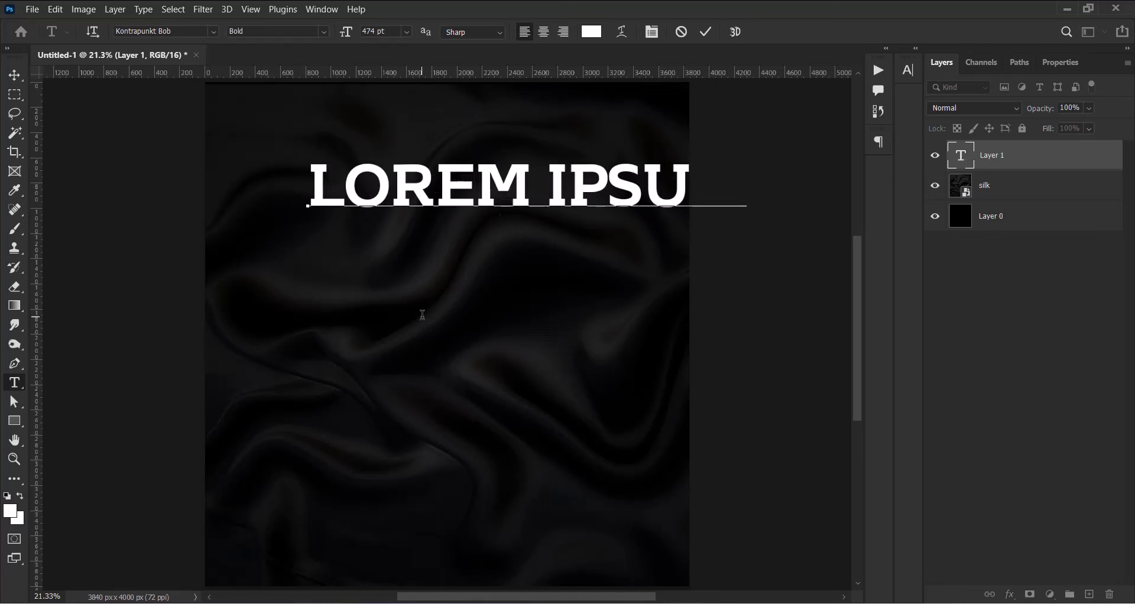
text(NANA)
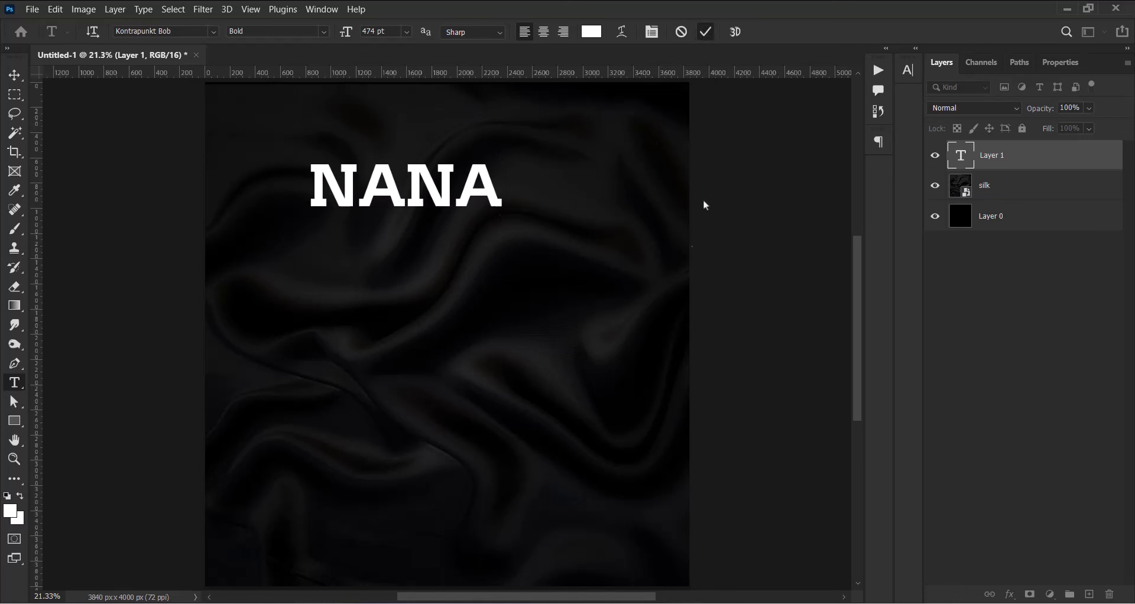
Commit the NANA text and scale it up to about 187%.
click(114, 114)
key(v)
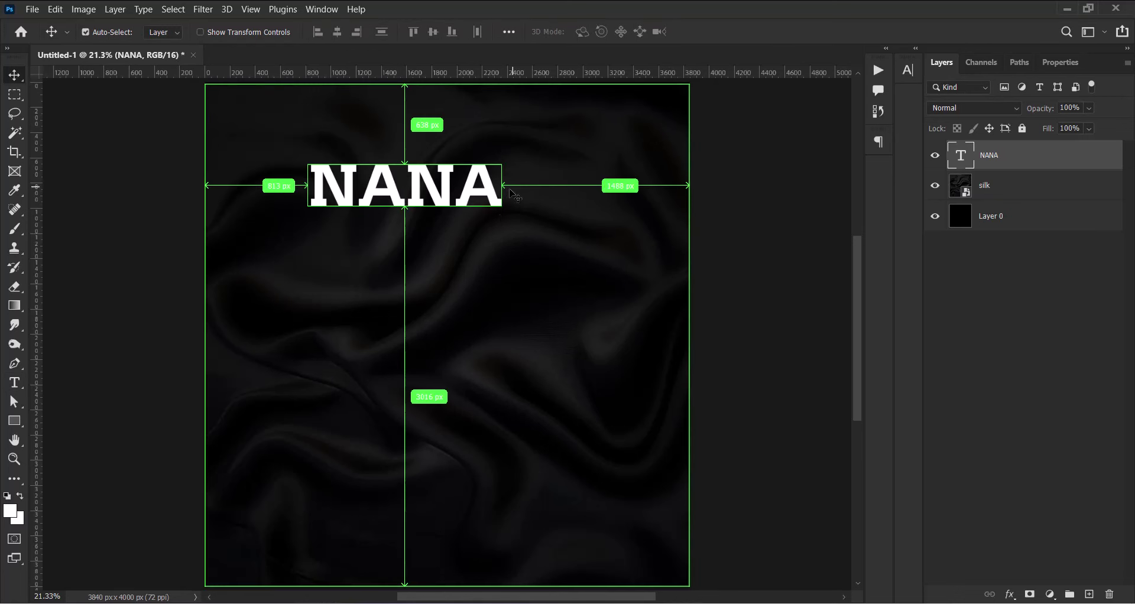
key(ctrl+t)
drag(501, 220, 601, 255)
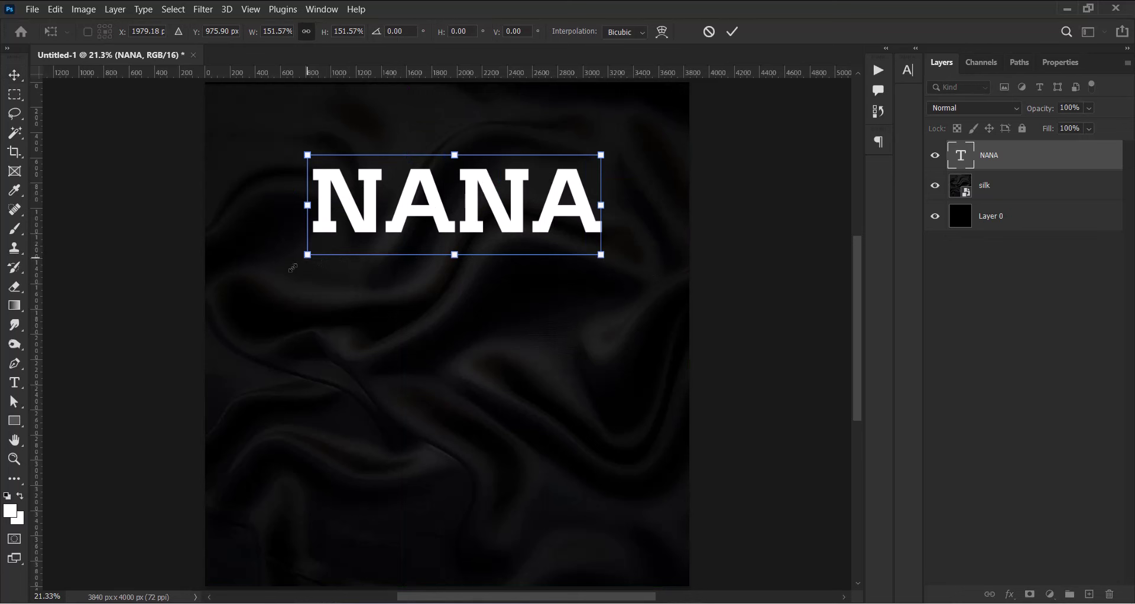
drag(308, 255, 261, 270)
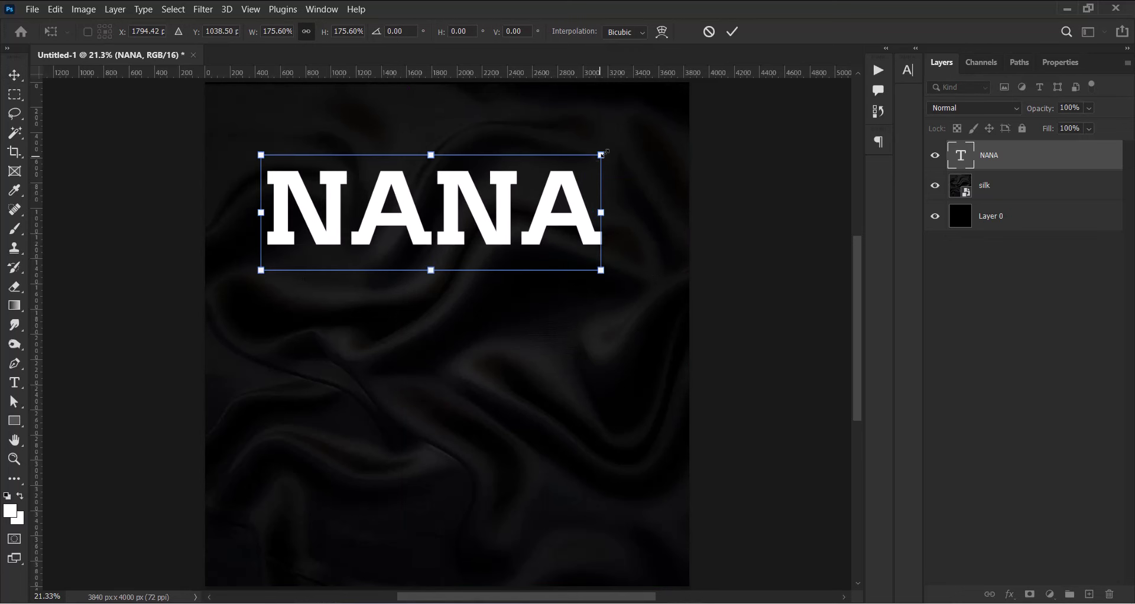
drag(601, 154, 623, 148)
click(739, 30)
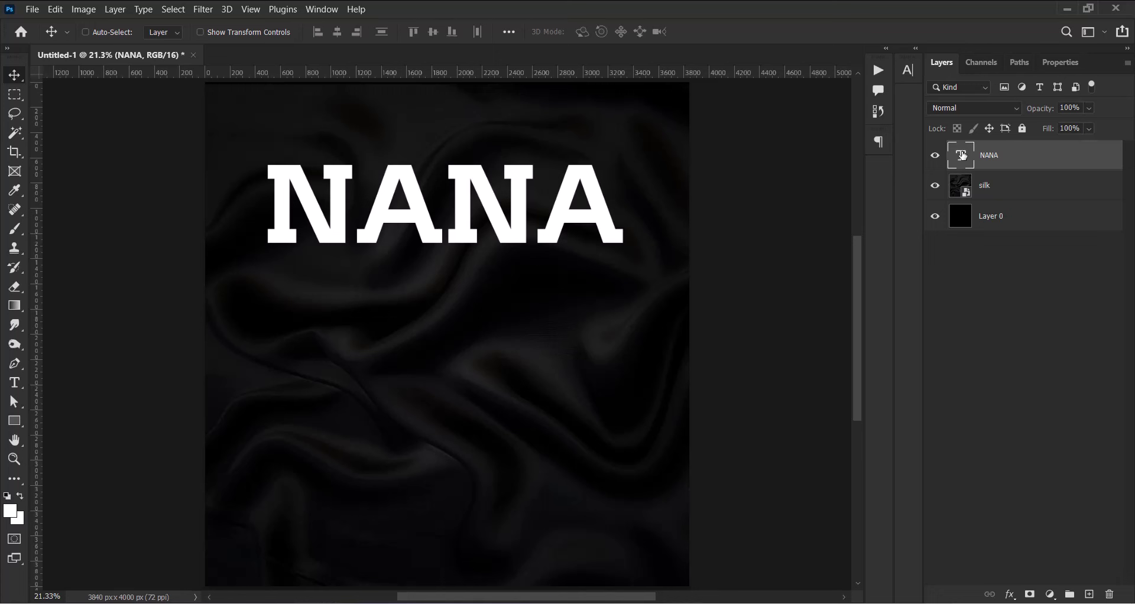
Tighten NANA's tracking to -140 and nudge it slightly up and right.
double_click(963, 155)
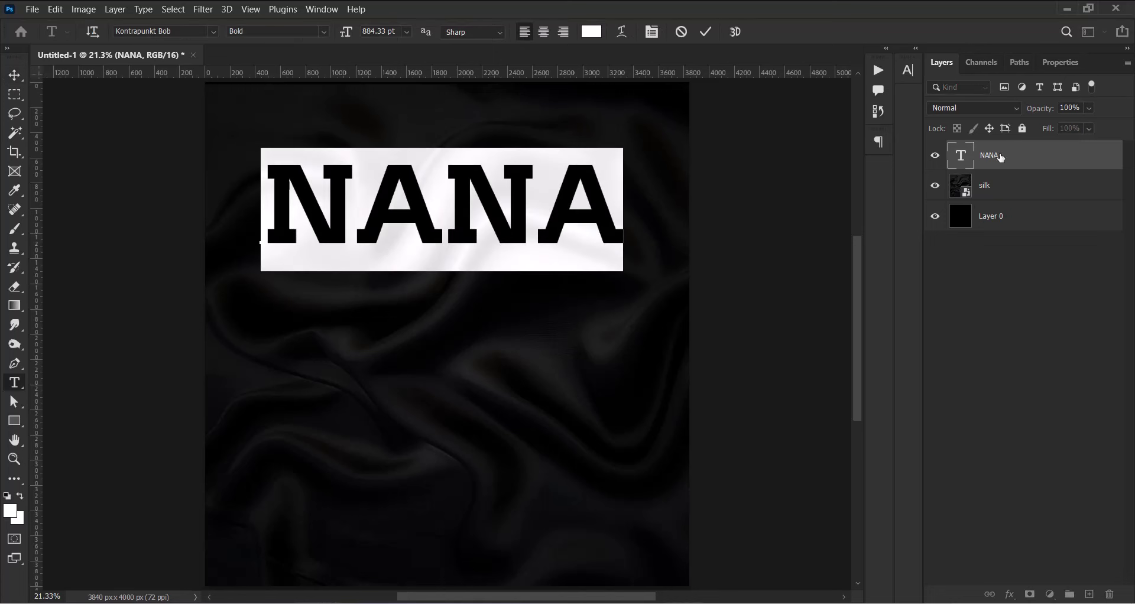
click(1059, 62)
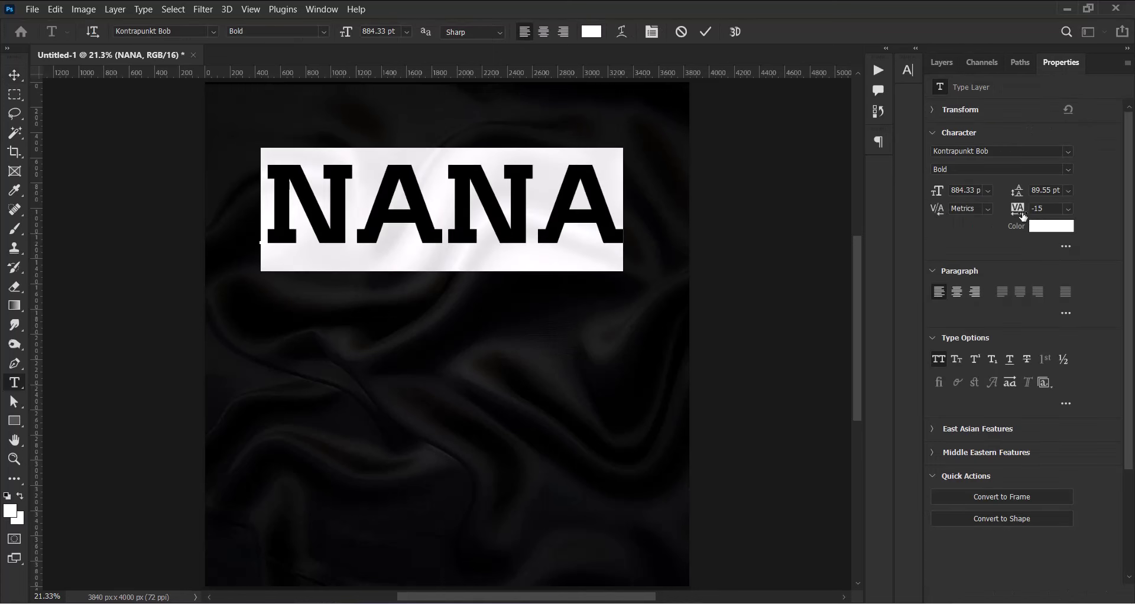
drag(1017, 209, 1013, 208)
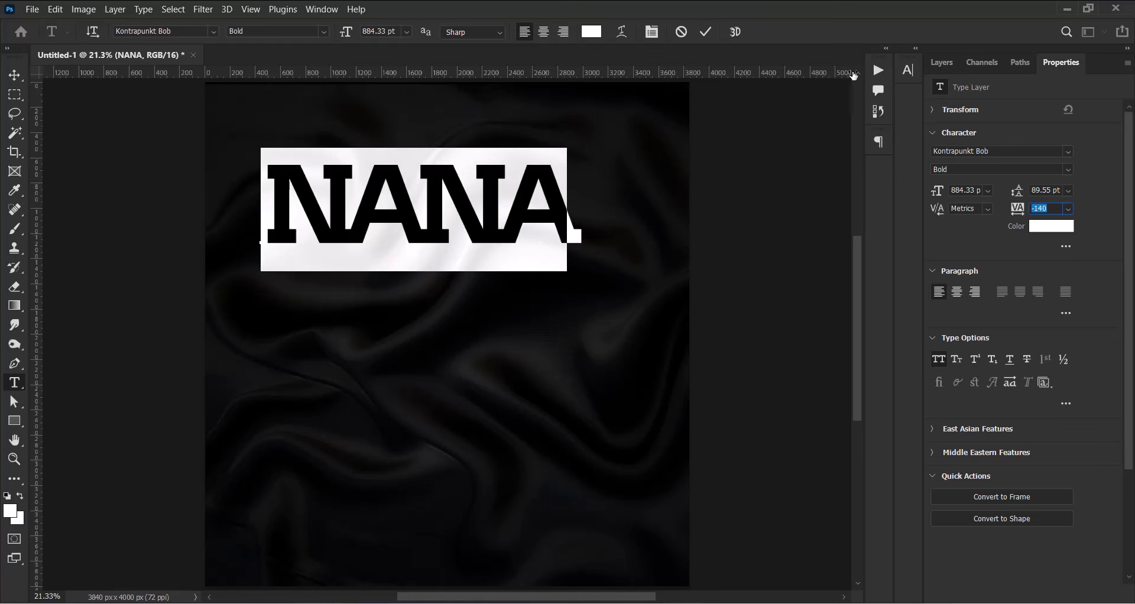
click(706, 31)
key(v)
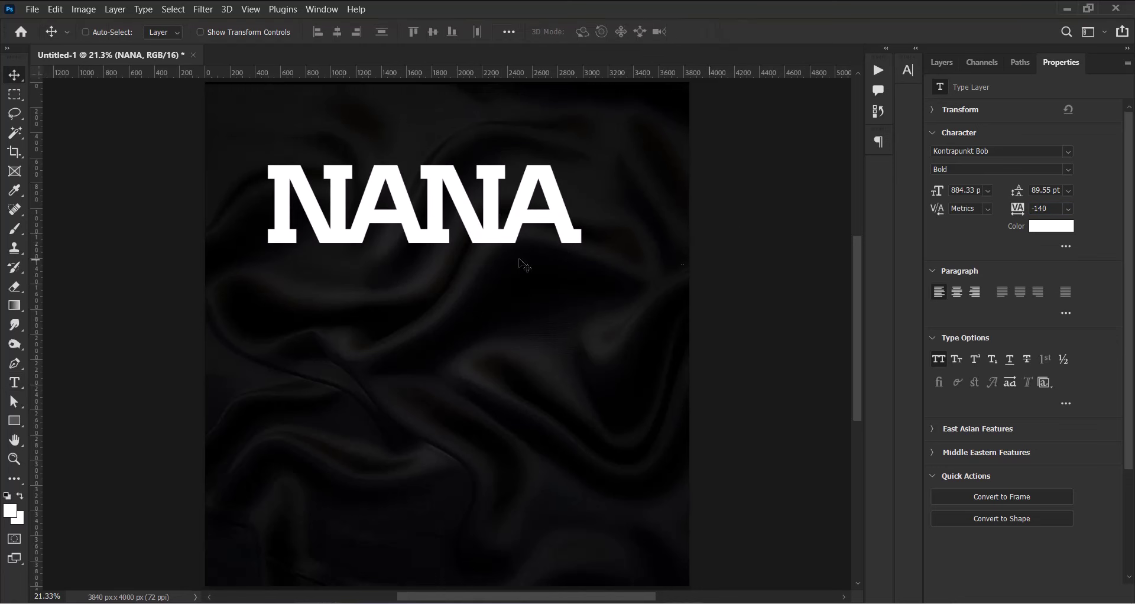
drag(519, 230, 541, 217)
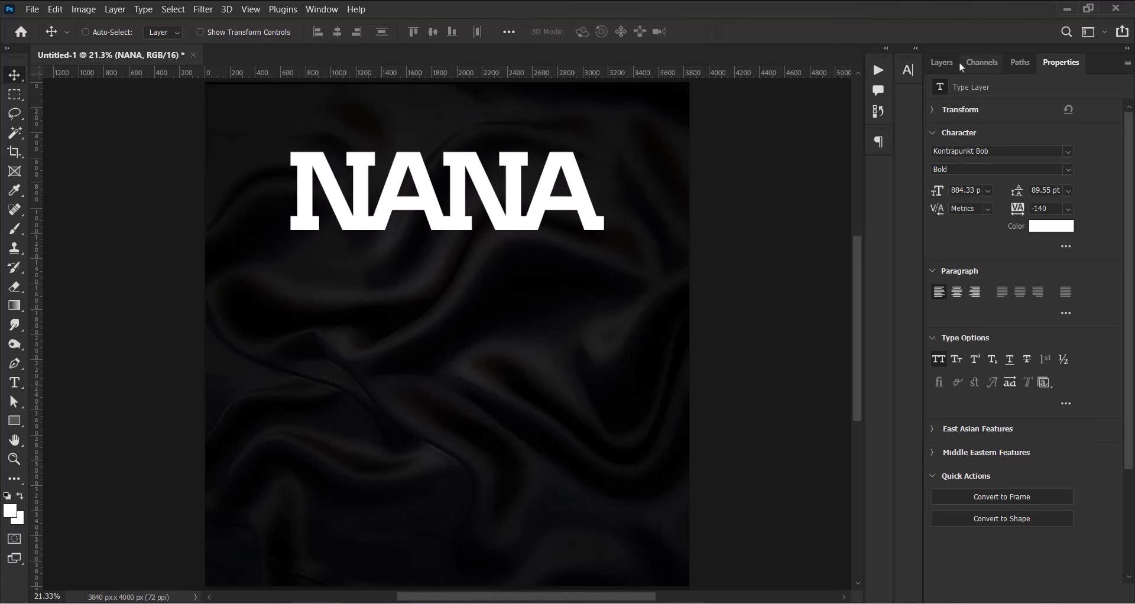
Duplicate NANA just below itself, retype it as AKUA, and scale it up about 108%.
click(942, 64)
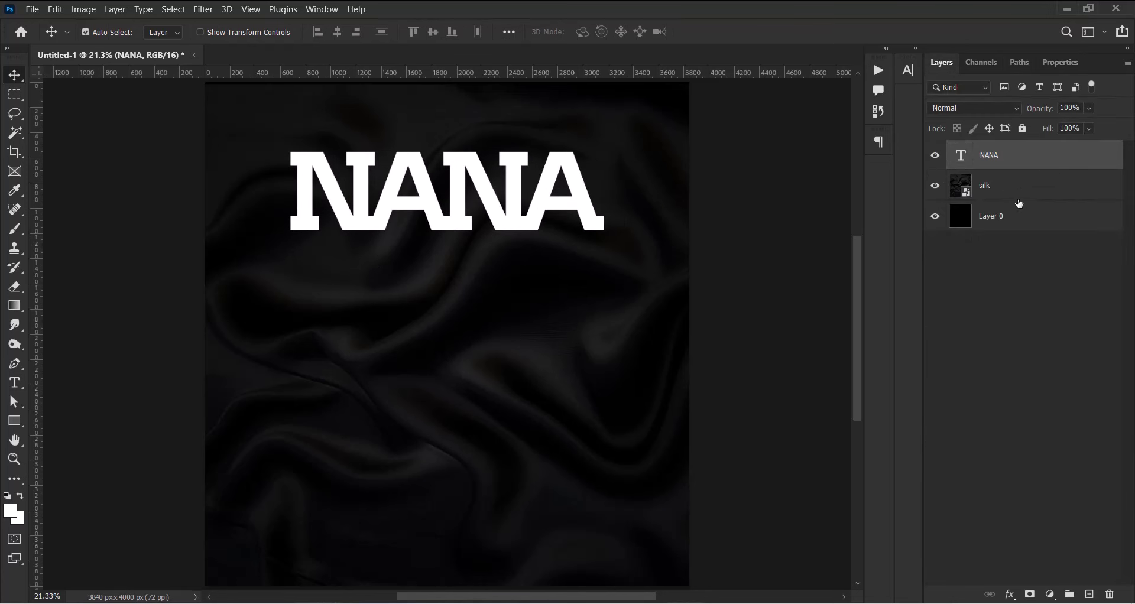
key(ctrl+j)
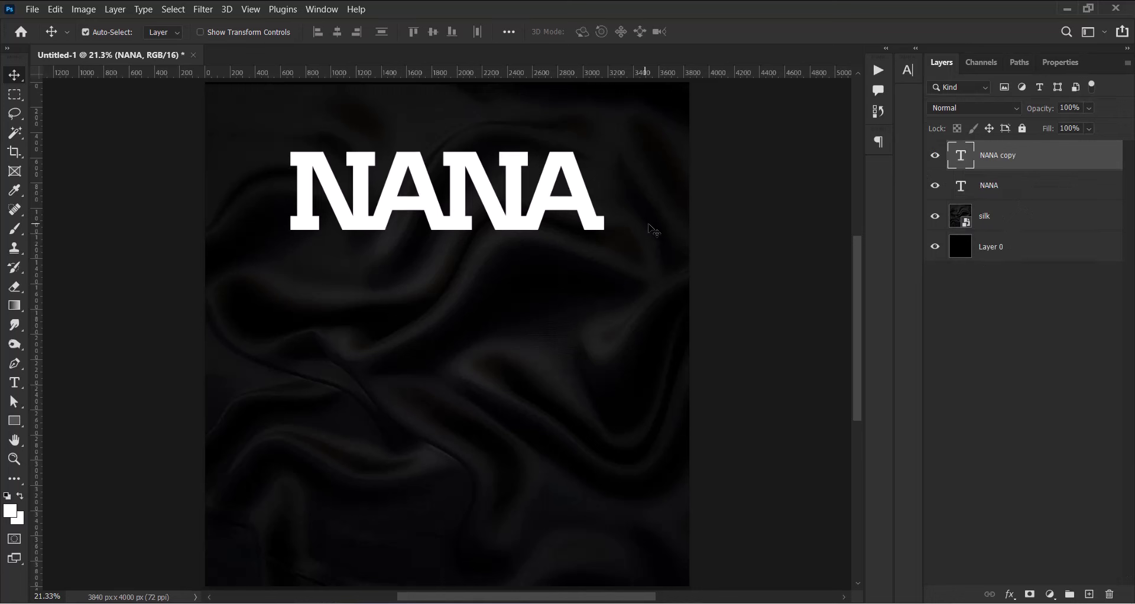
drag(592, 220, 587, 308)
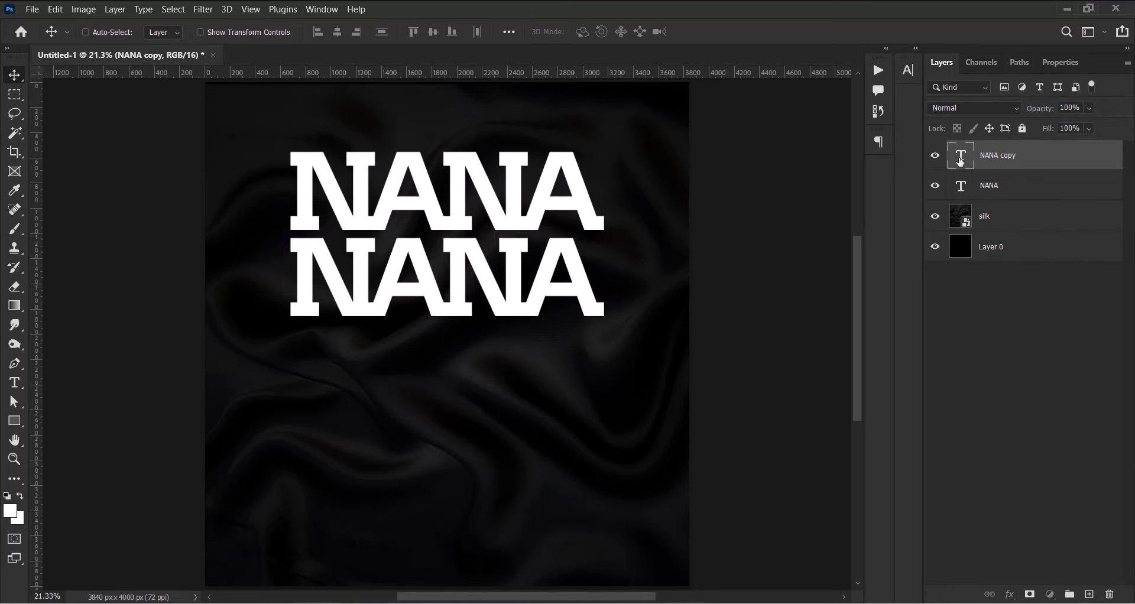
double_click(961, 157)
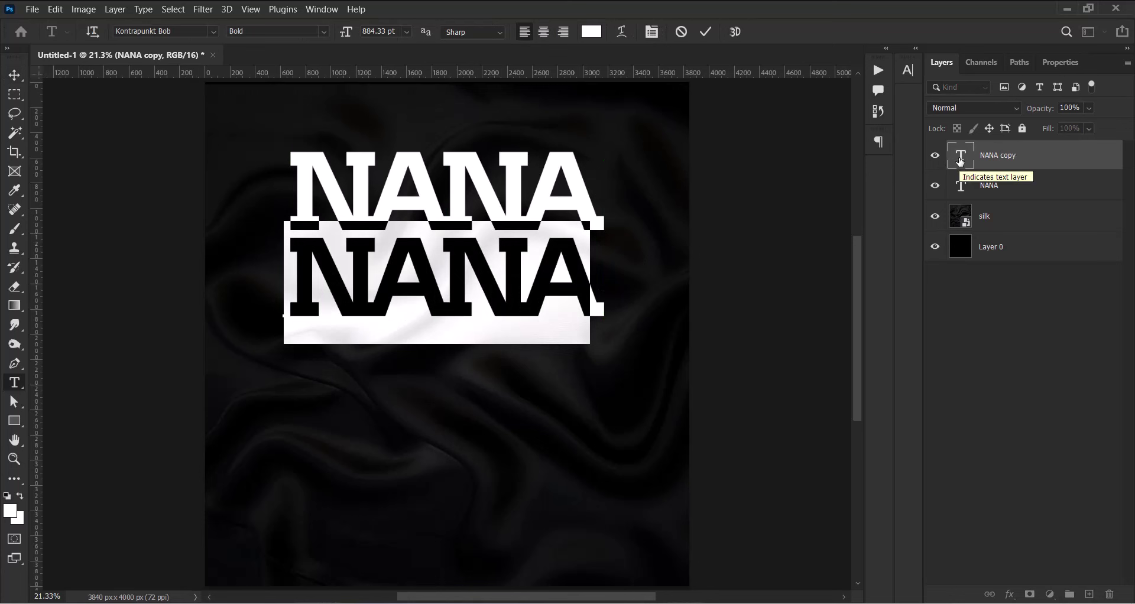
text(AKUA)
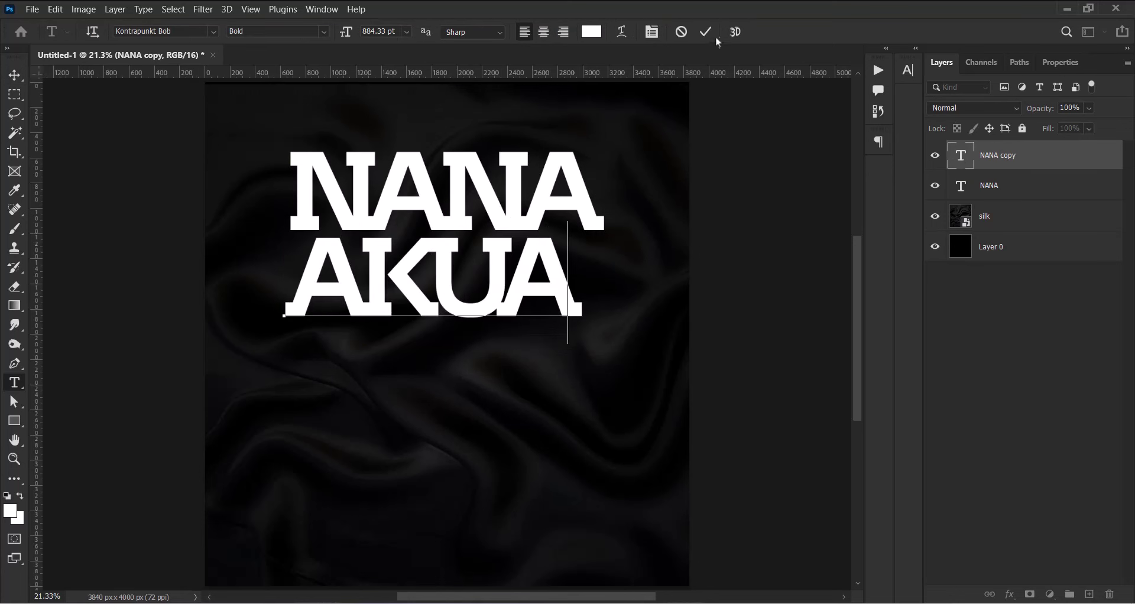
click(697, 38)
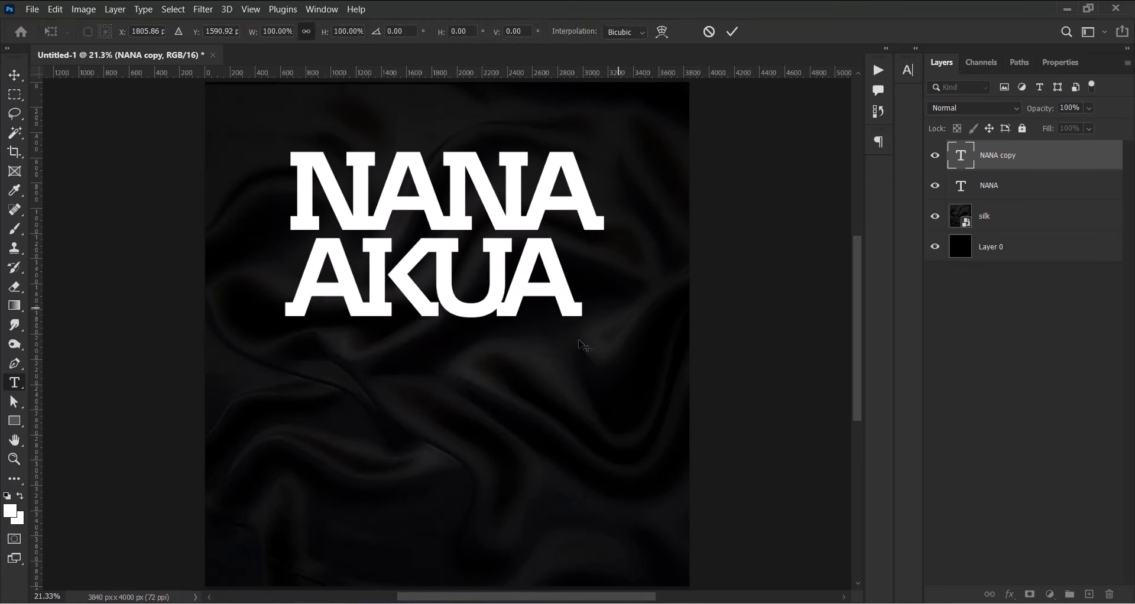
key(ctrl+t)
mouse_move(582, 344)
mouse_down()
mouse_move(612, 357)
mouse_move(603, 366)
mouse_up()
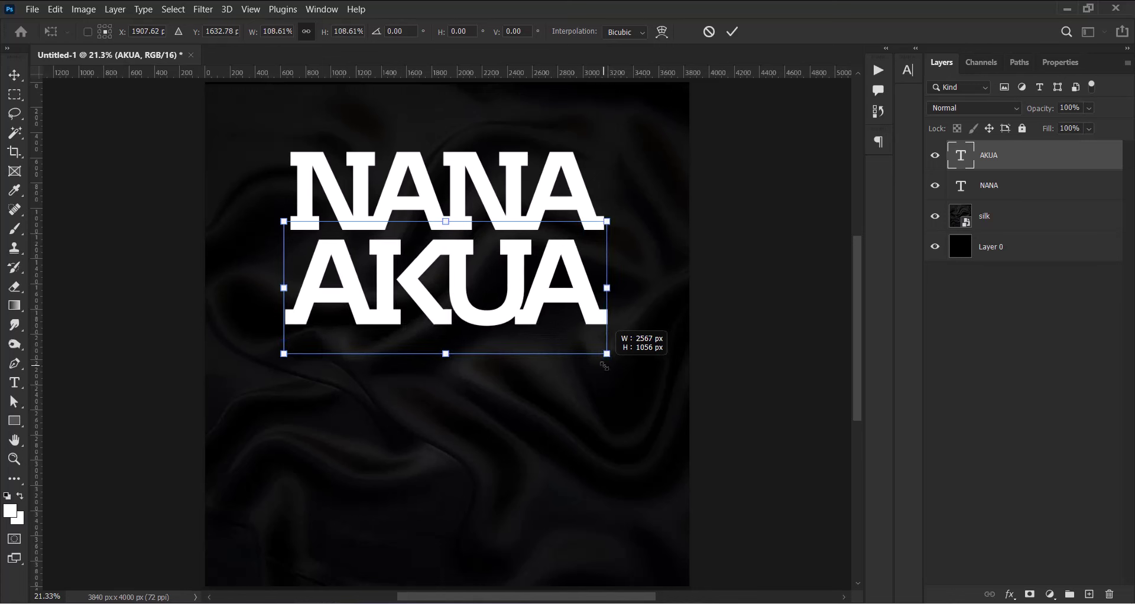
click(733, 32)
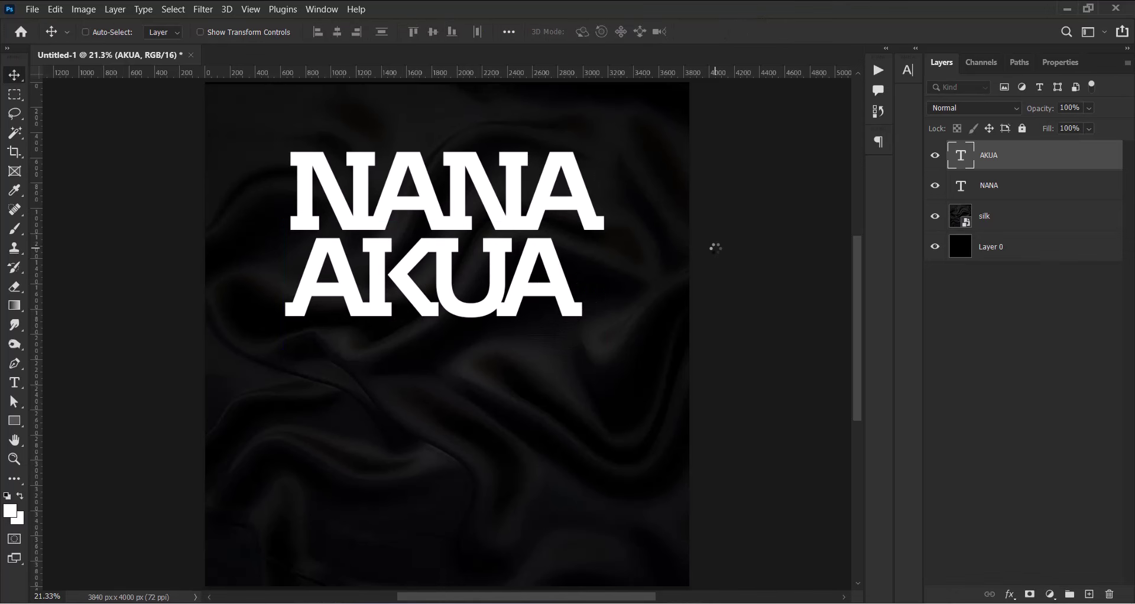
Recolour the AKUA text golden yellow #e4c206.
double_click(961, 157)
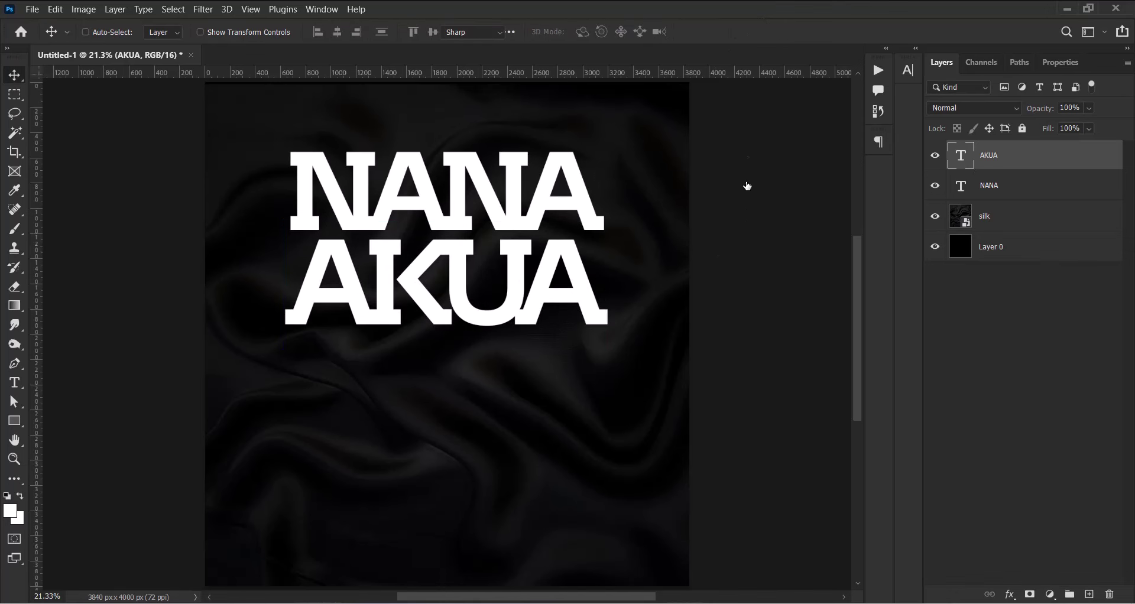
click(594, 34)
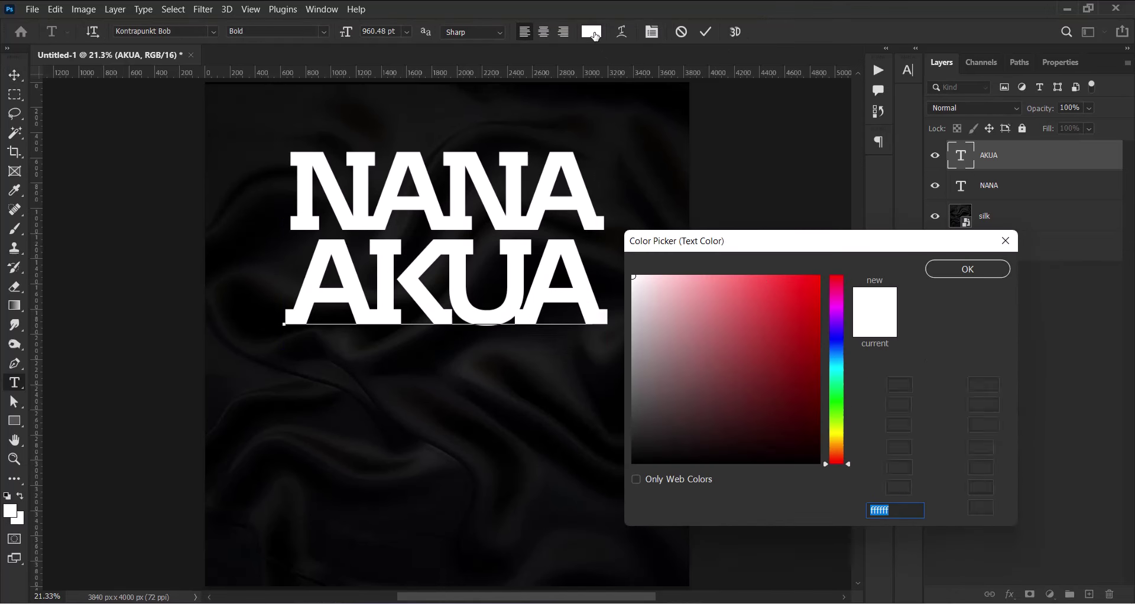
click(839, 430)
click(815, 296)
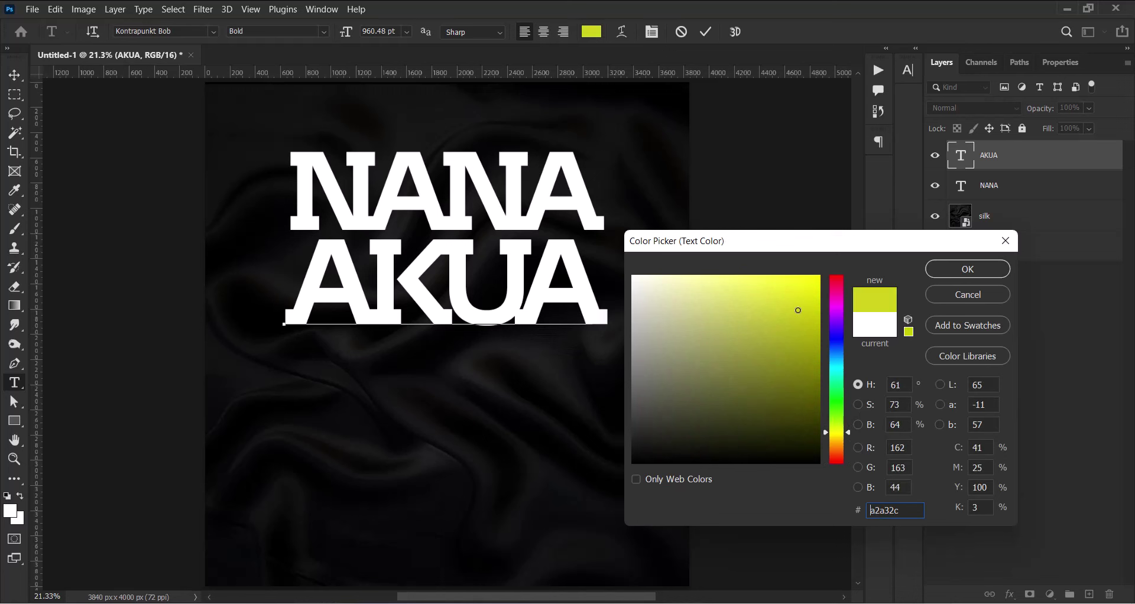
drag(849, 433, 850, 437)
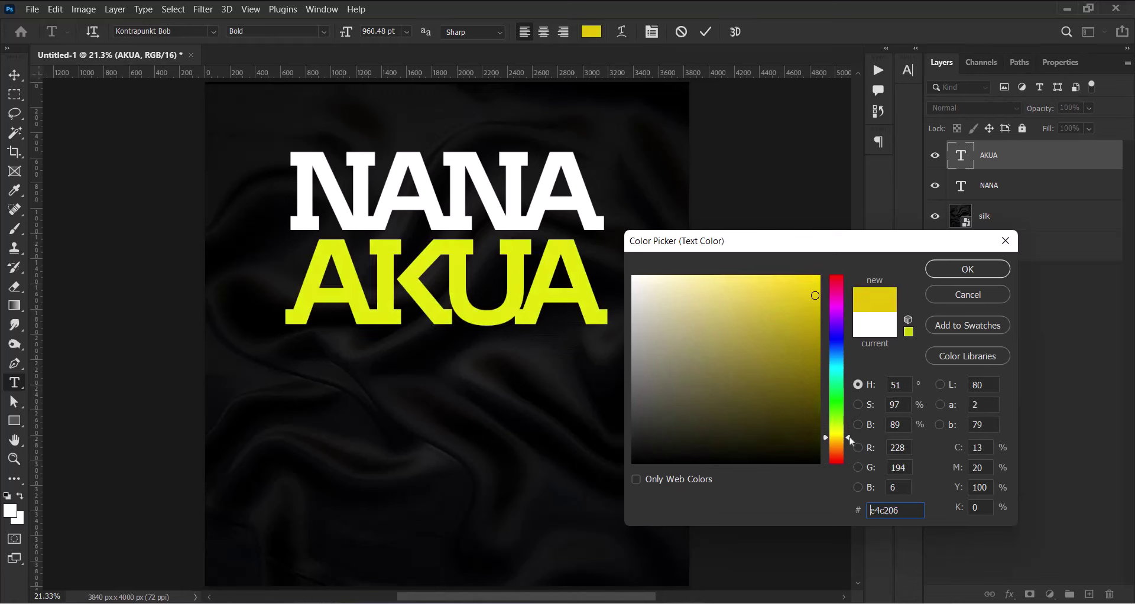
click(991, 267)
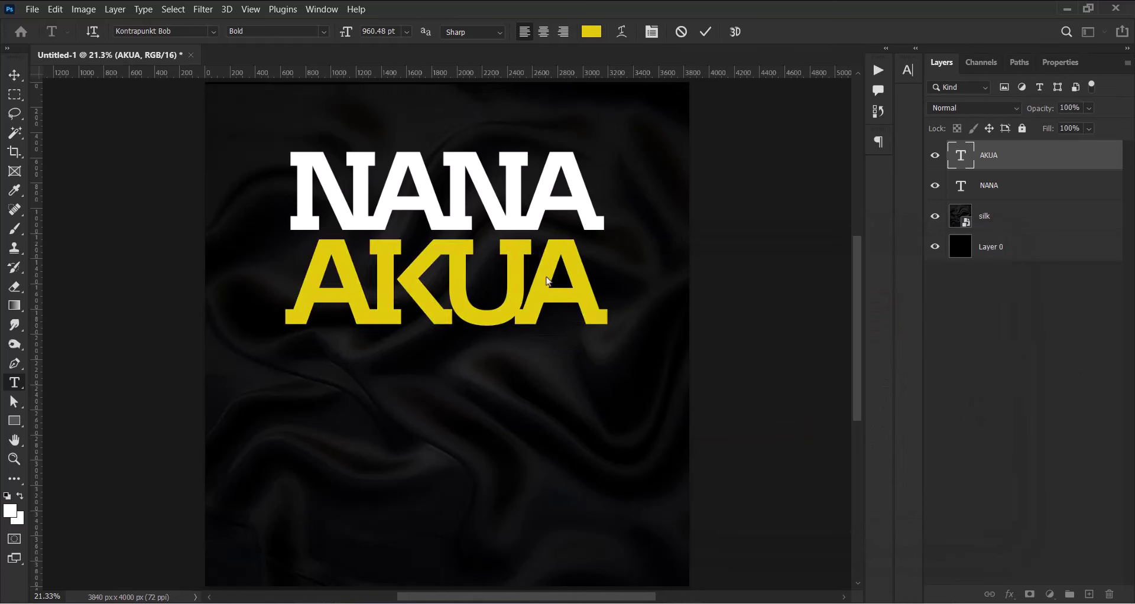
click(706, 34)
key(v)
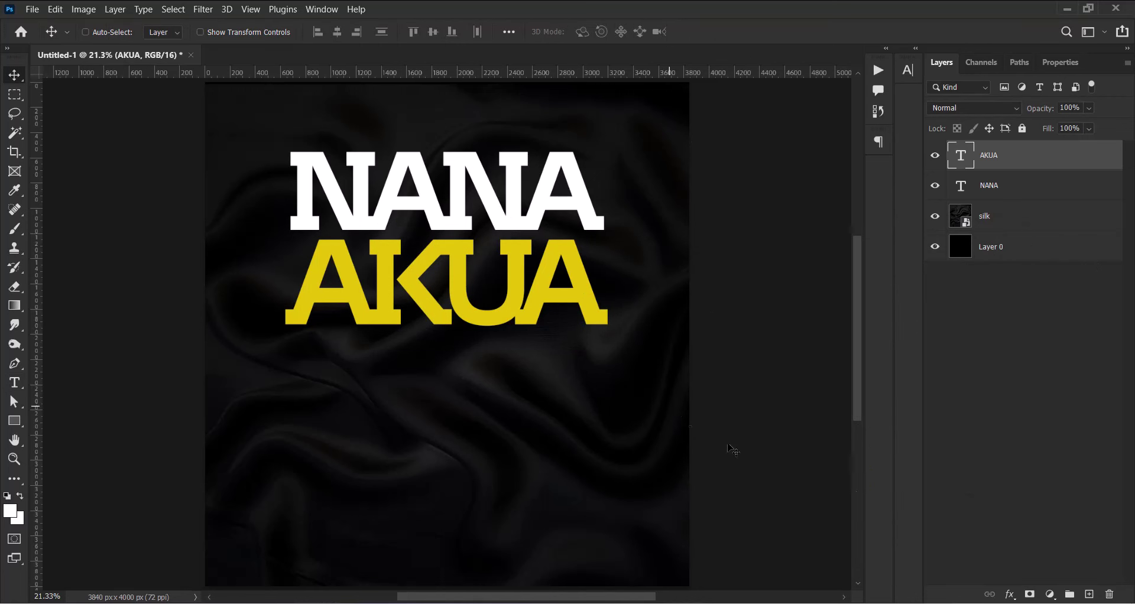
click(32, 9)
Open the model photo dc629d7b61.jpg.
key(ctrl+o)
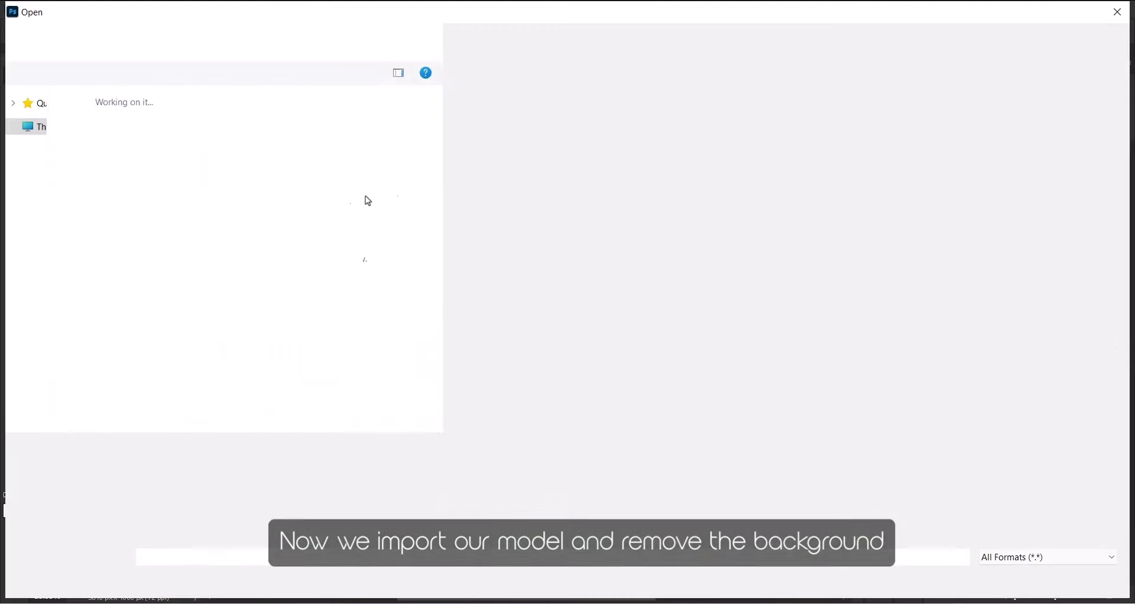
click(526, 133)
click(1019, 586)
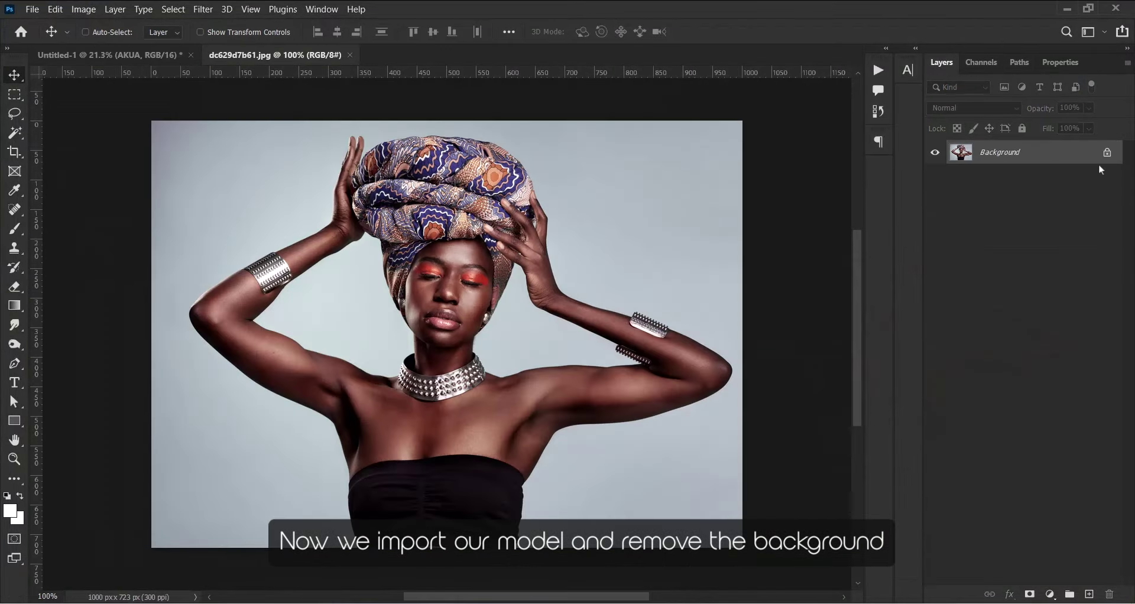
Remove the photo's background and convert Layer 0 to a smart object.
click(1055, 63)
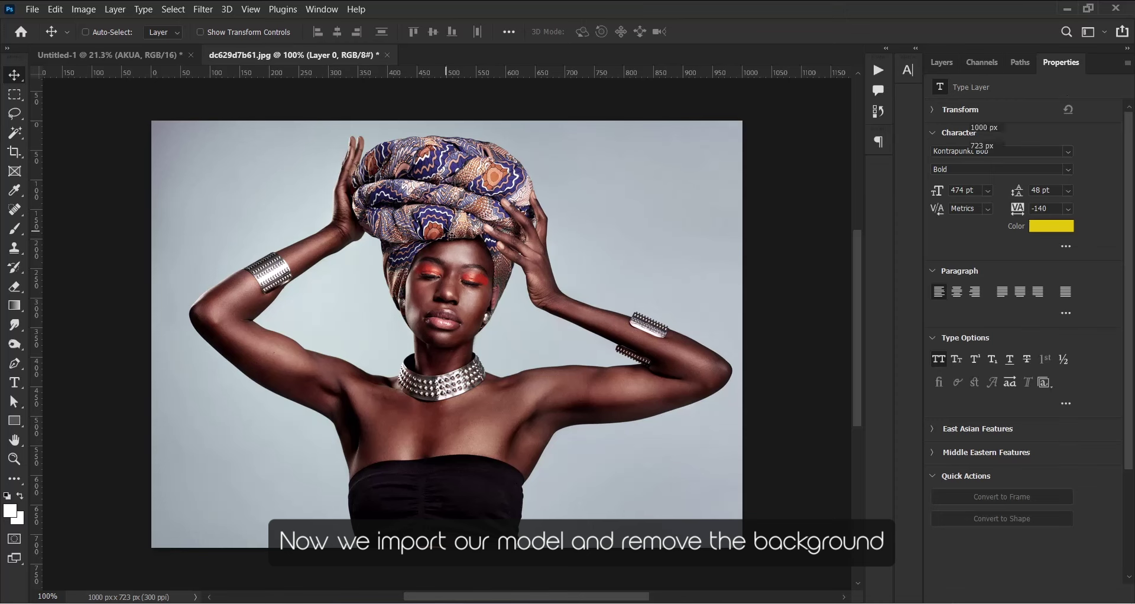
click(994, 297)
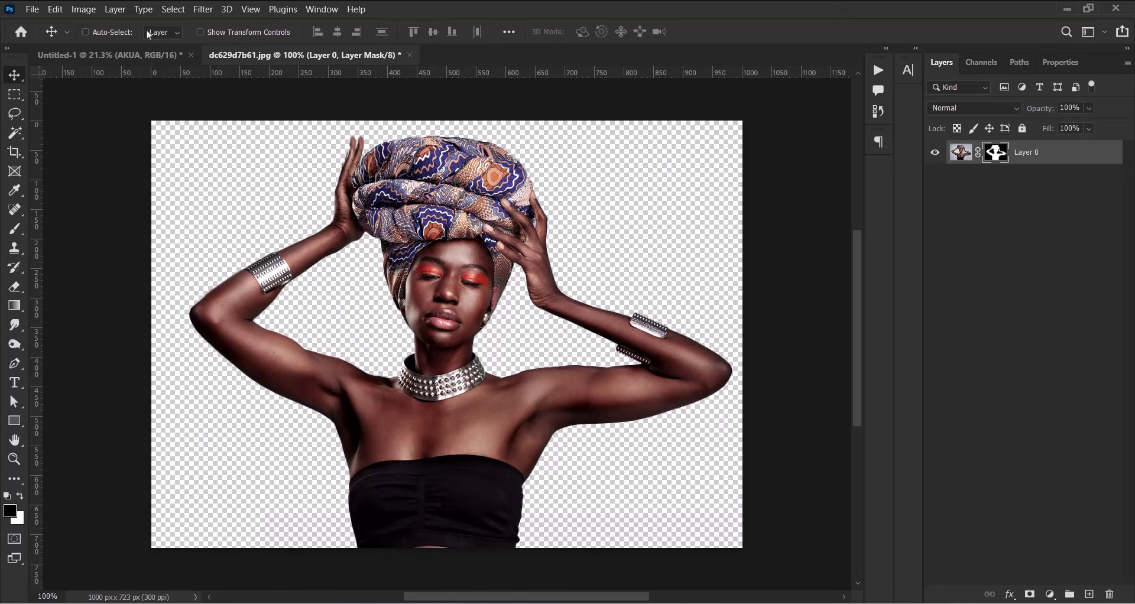
right_click(1079, 154)
click(982, 213)
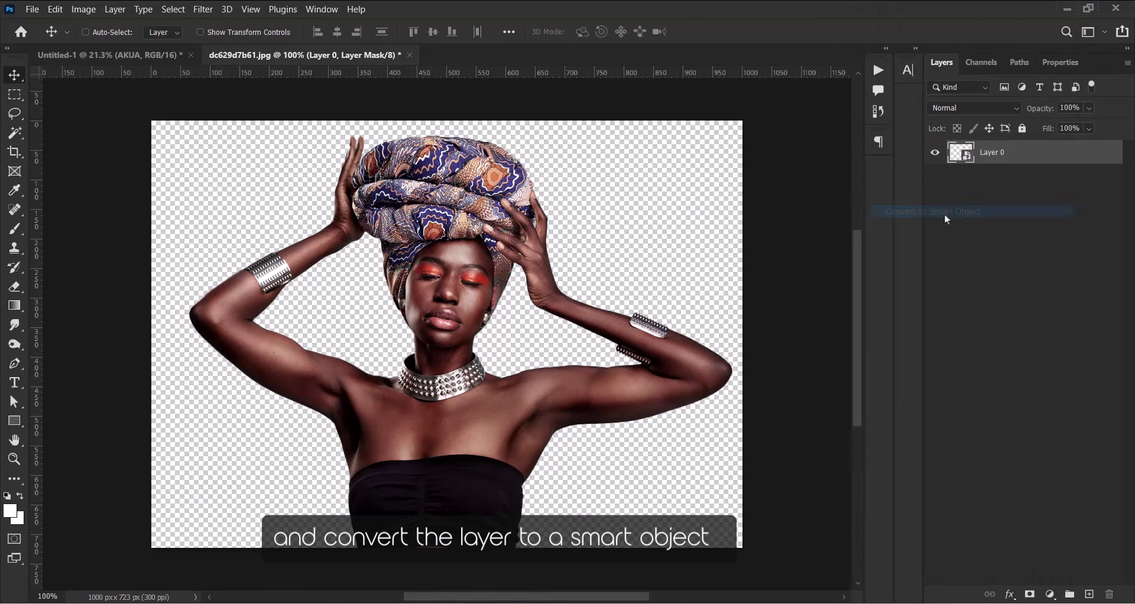
mouse_move(486, 422)
mouse_down()
mouse_move(479, 433)
mouse_move(535, 245)
mouse_up()
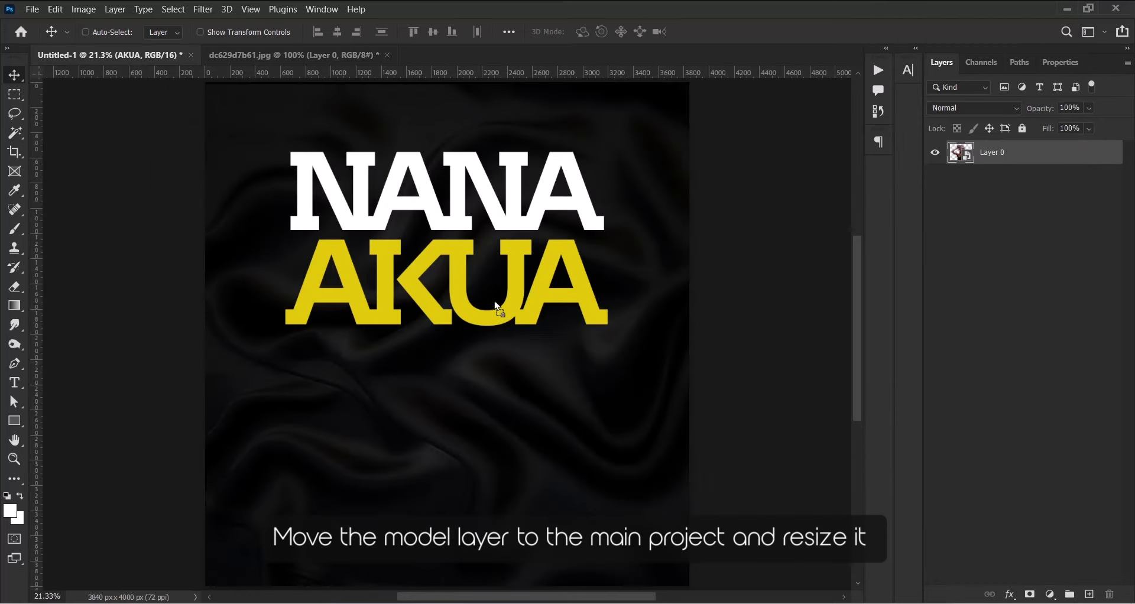
Bring the cut-out model into the poster, enlarge it and position it overlapping NANA AKUA.
drag(497, 306, 570, 347)
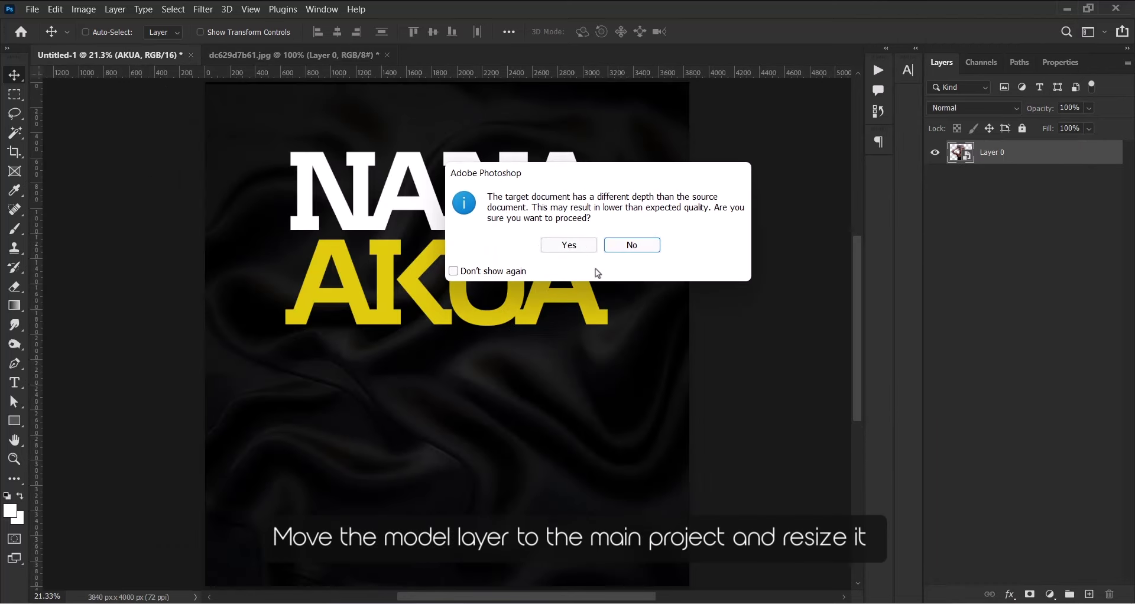
key(Return)
drag(467, 331, 471, 335)
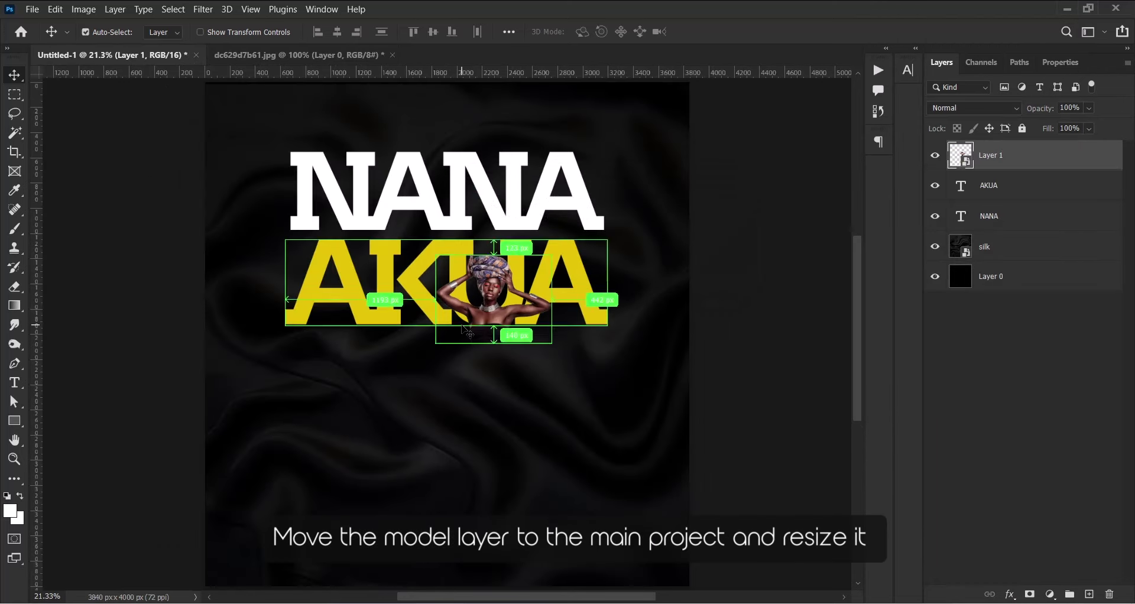
key(ctrl+t)
drag(429, 250, 305, 155)
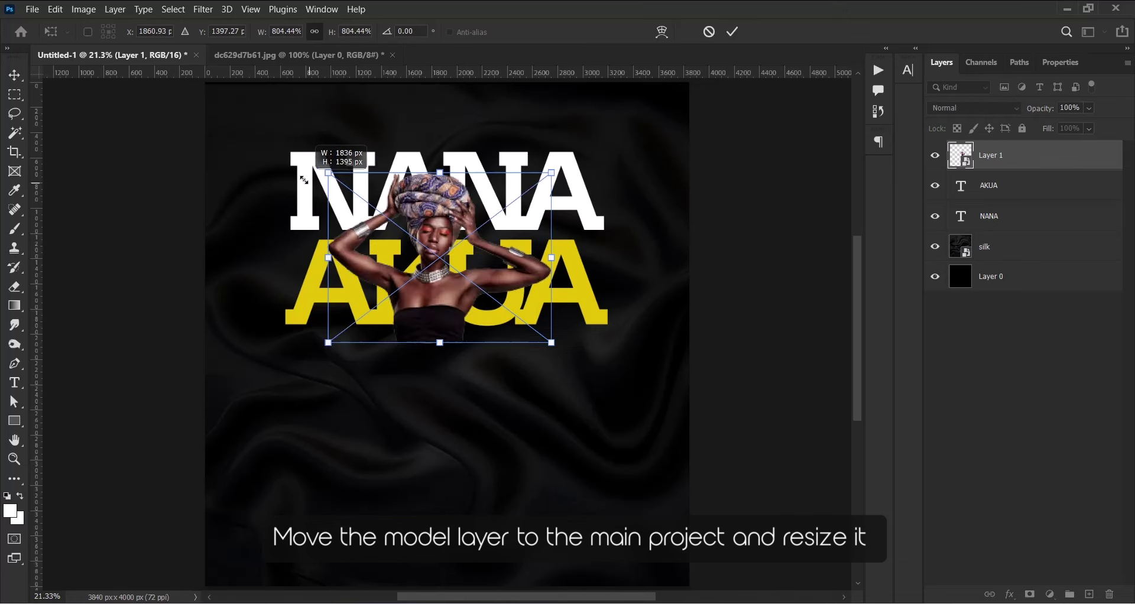
drag(551, 344, 671, 433)
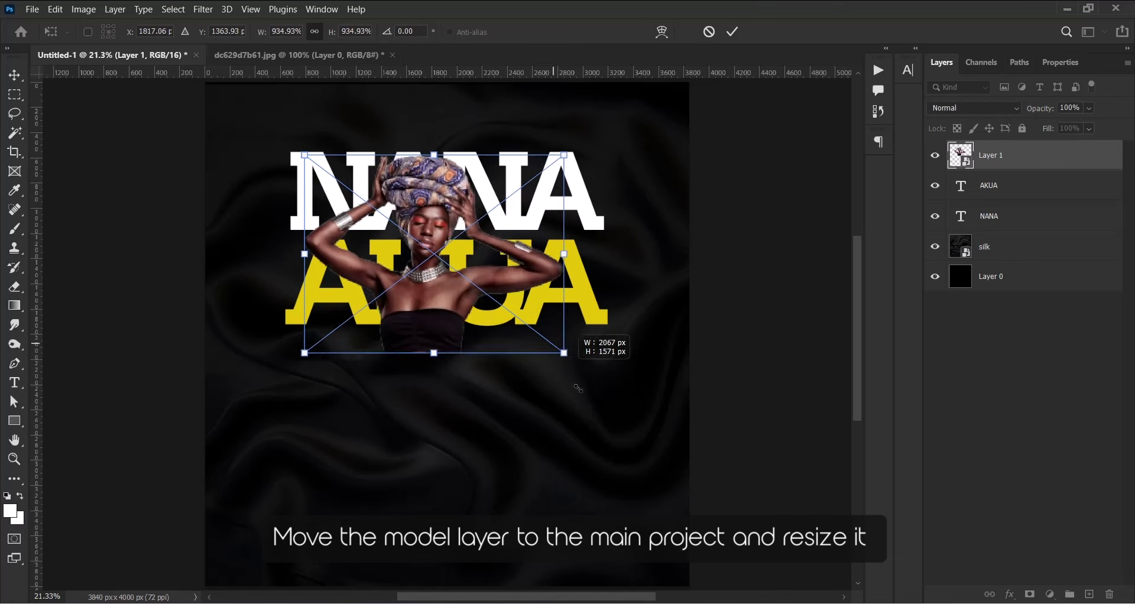
drag(314, 436, 280, 464)
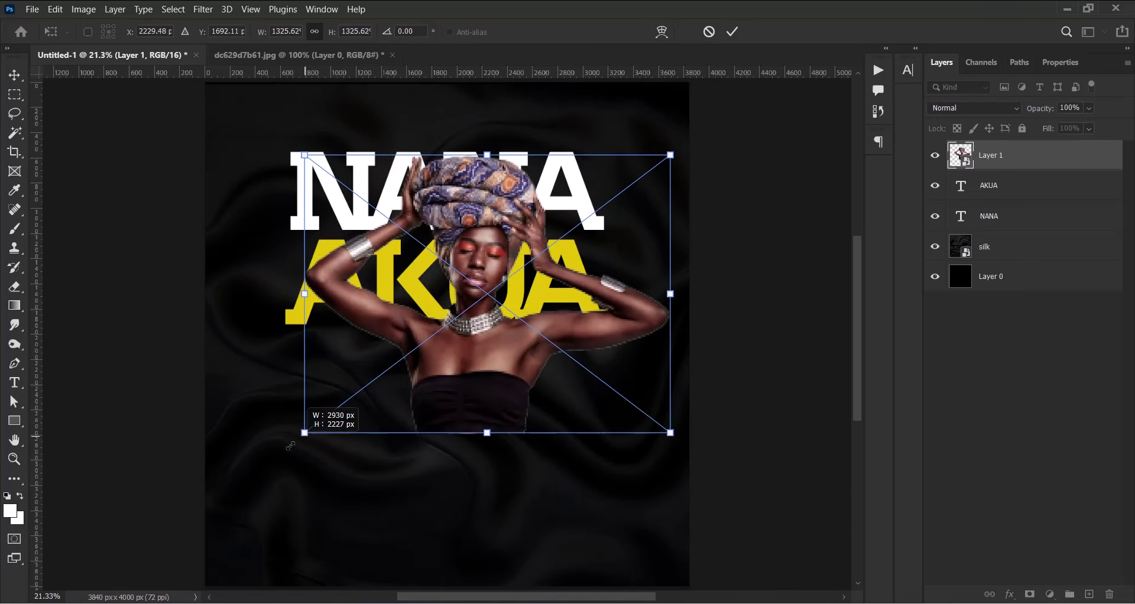
drag(501, 391, 493, 385)
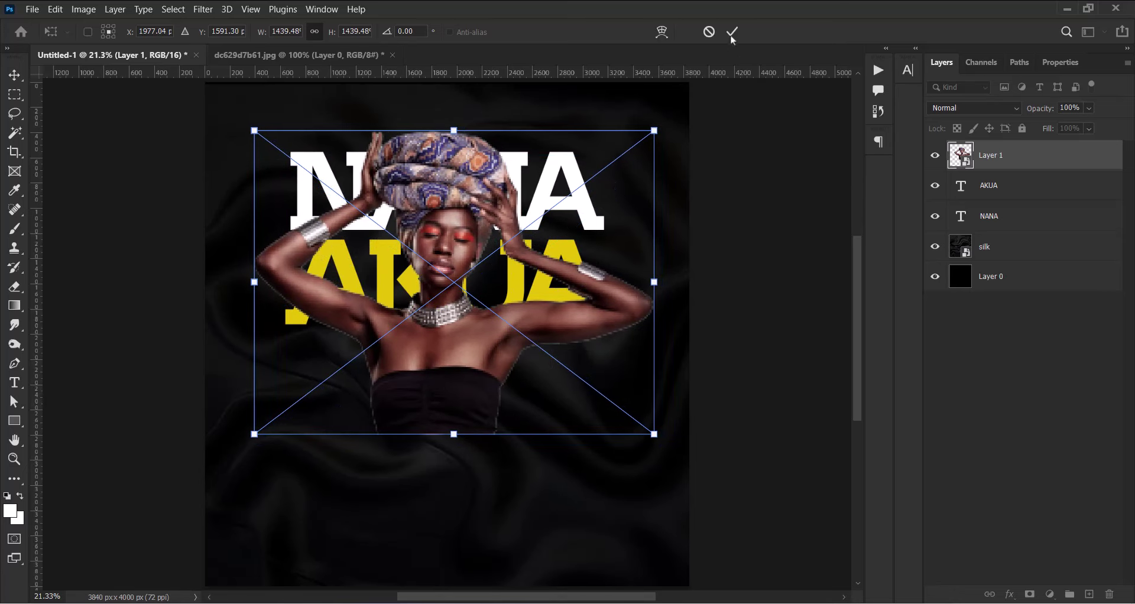
key(Return)
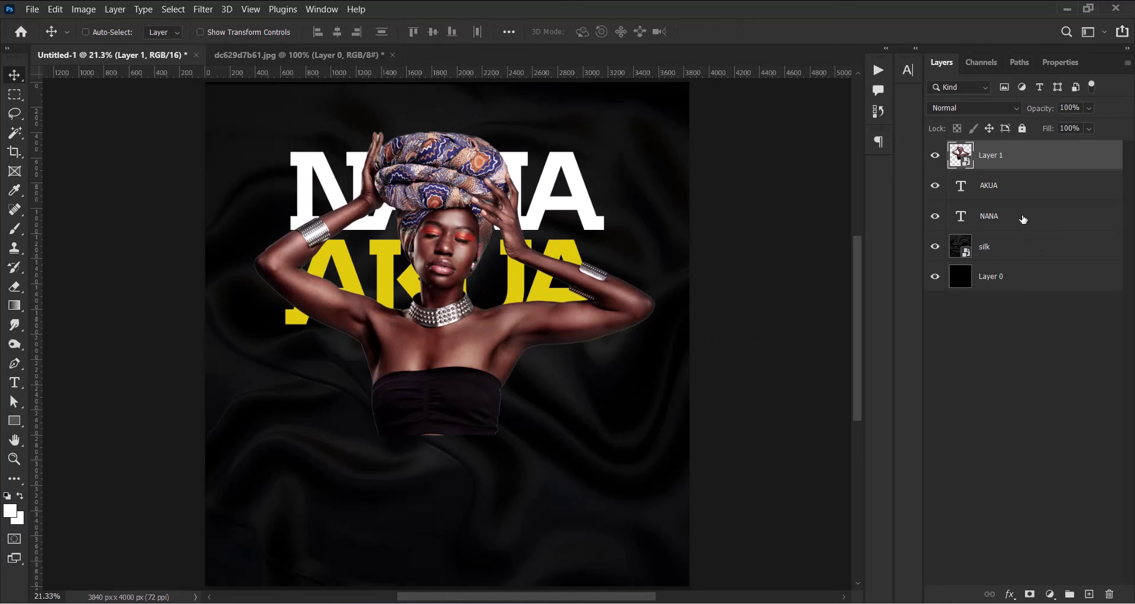
Group the NANA and AKUA text layers and scale the group up to about 125%.
click(1026, 204)
shift+click(1011, 193)
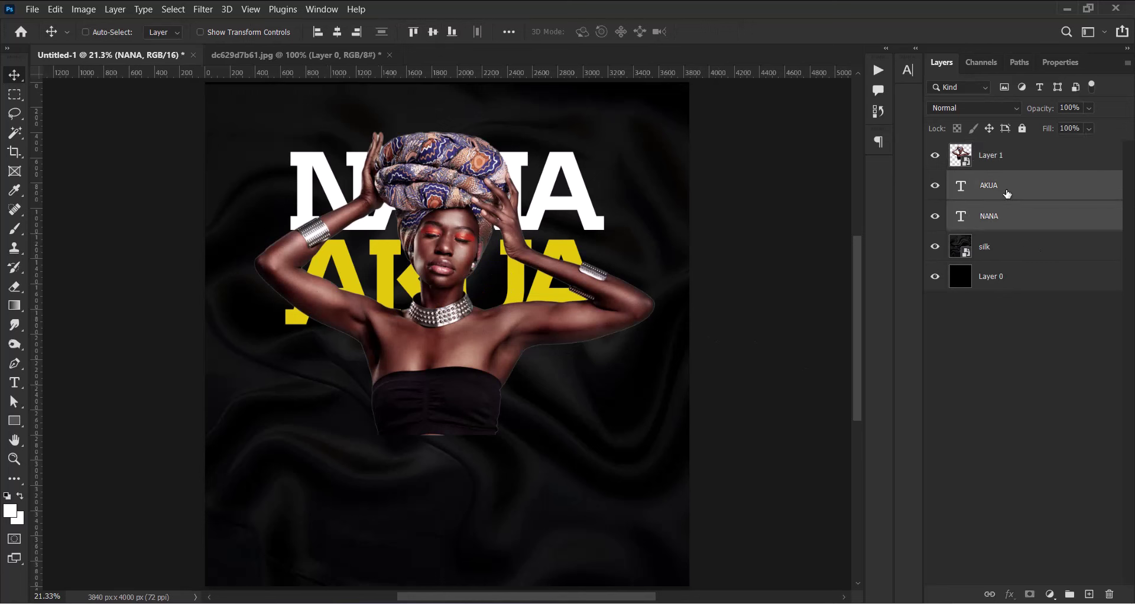
key(ctrl+g)
key(ctrl+t)
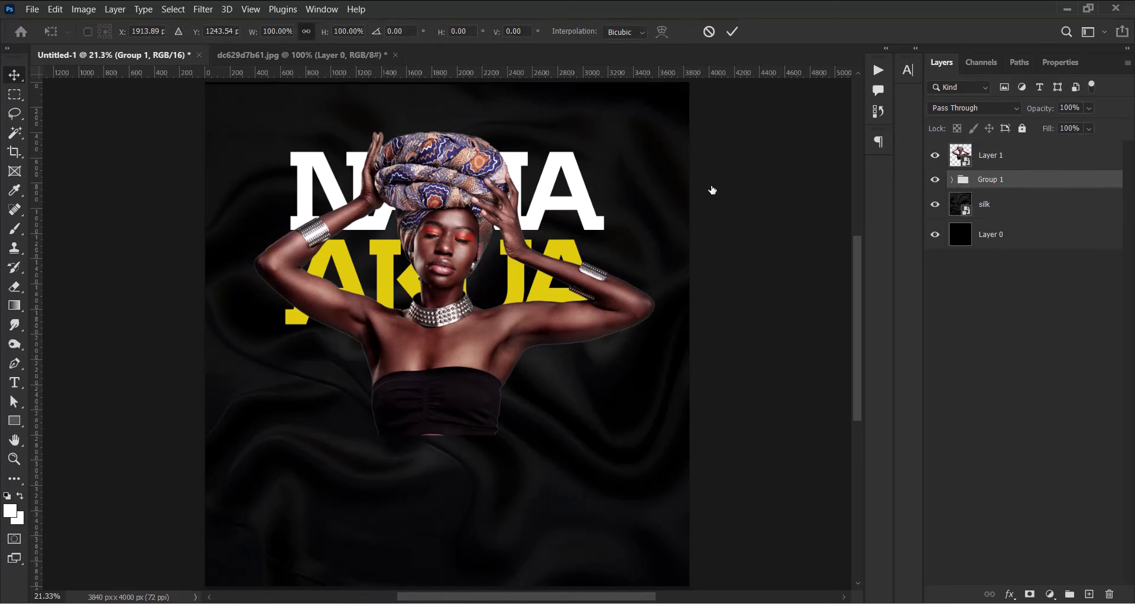
drag(608, 325, 655, 365)
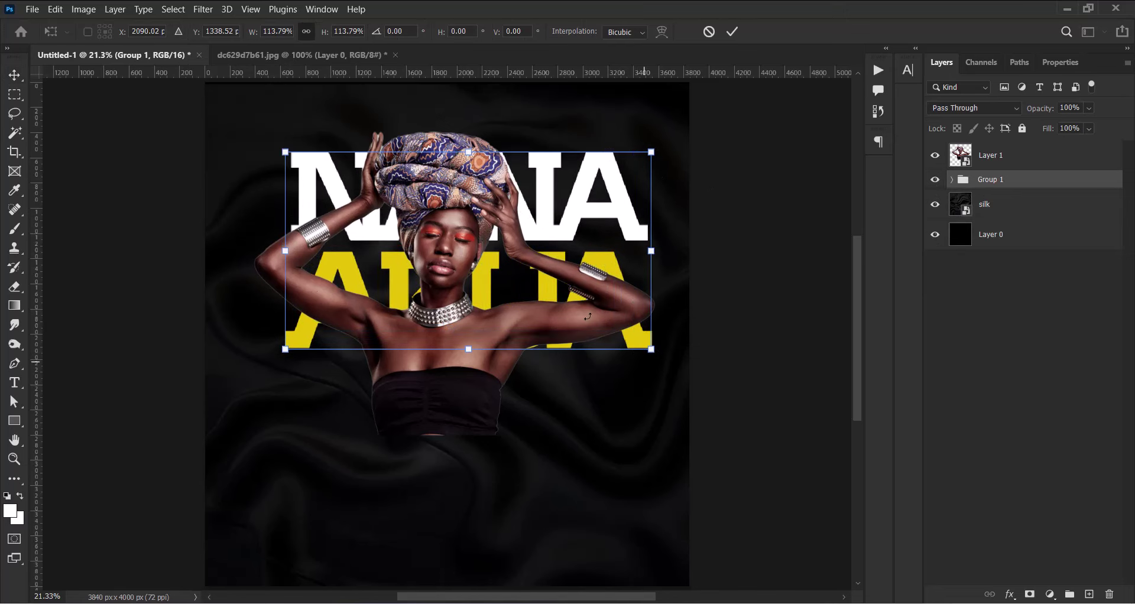
mouse_move(287, 153)
mouse_down()
mouse_move(245, 115)
mouse_move(249, 133)
mouse_up()
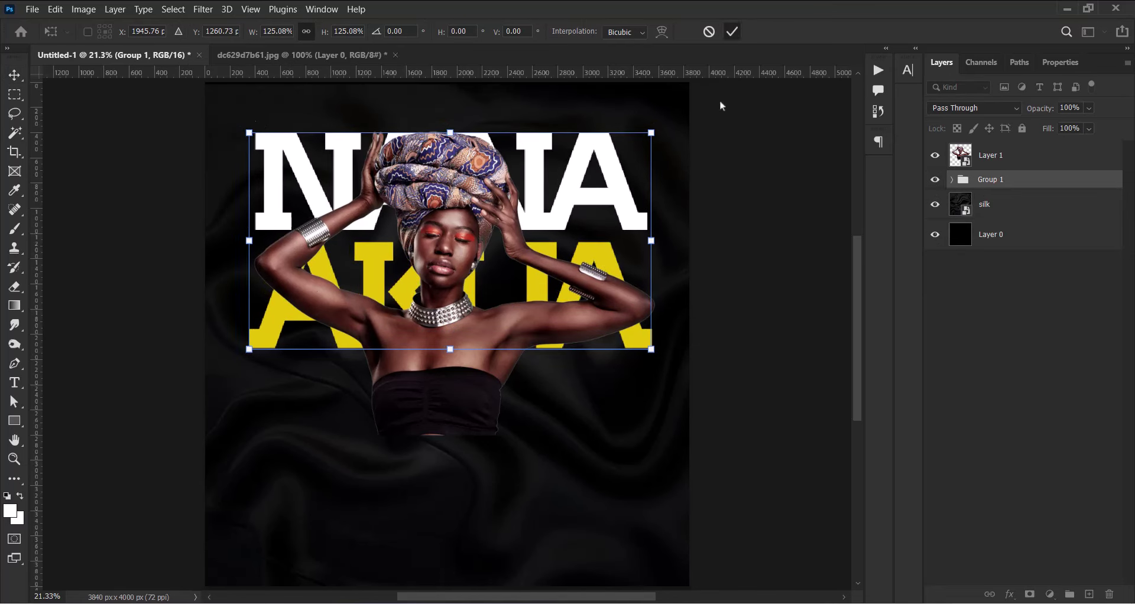
key(Escape)
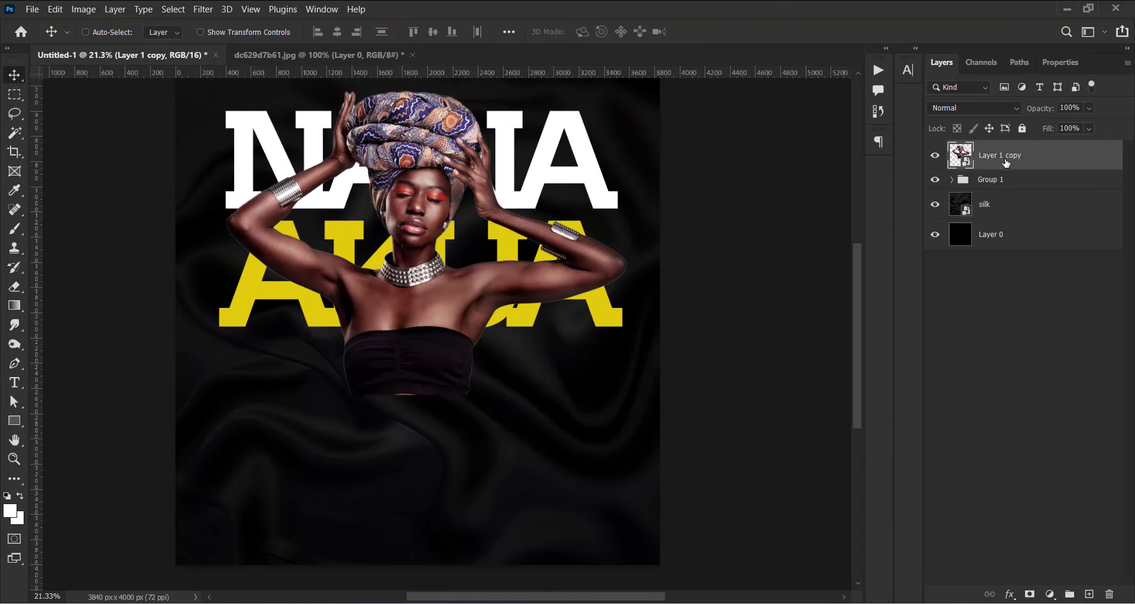
Duplicate the model layer and give the lower copy a black Color Overlay.
key(ctrl+j)
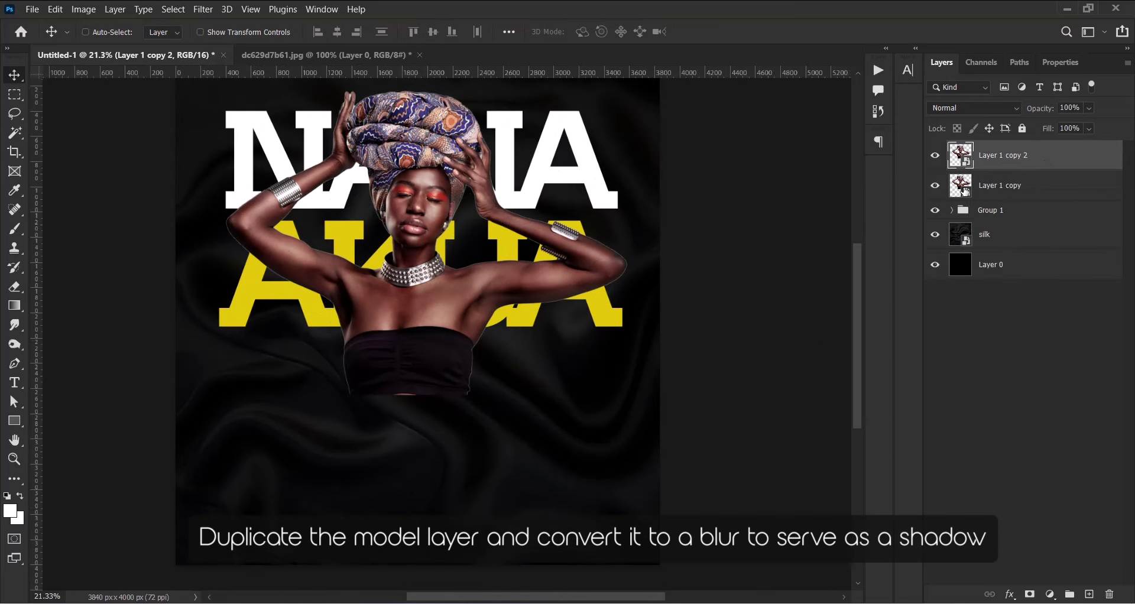
click(966, 190)
click(1011, 600)
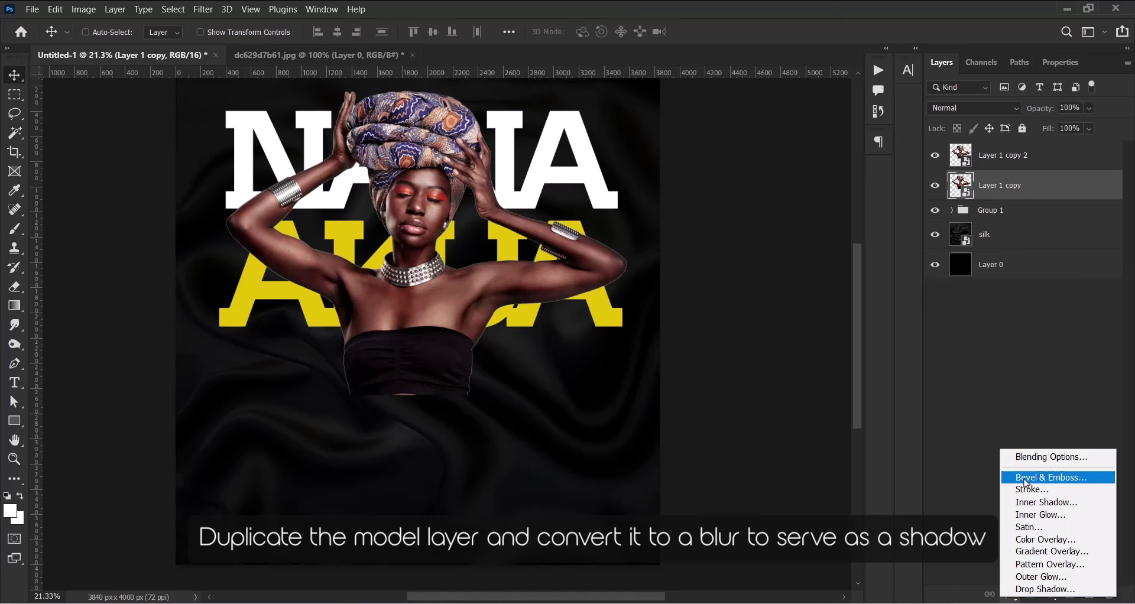
click(1039, 545)
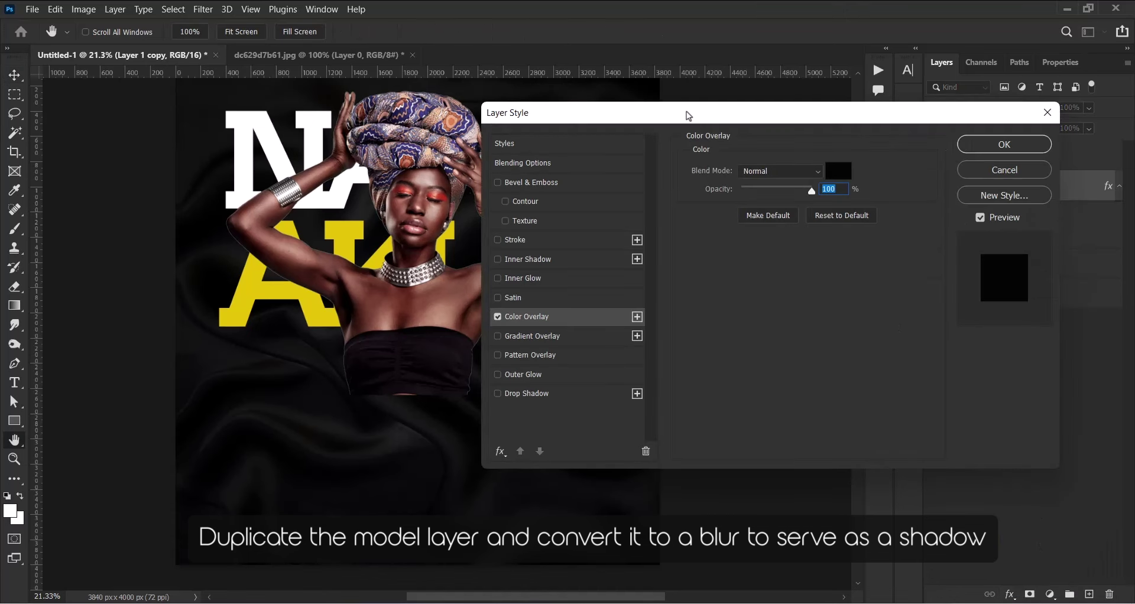
drag(685, 114, 769, 81)
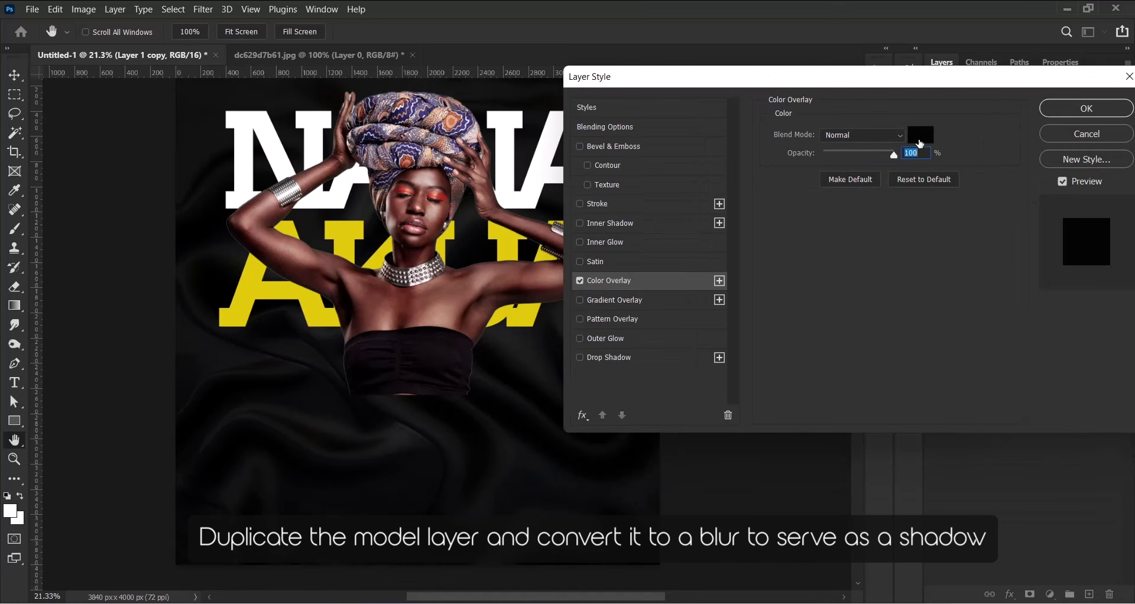
click(1087, 108)
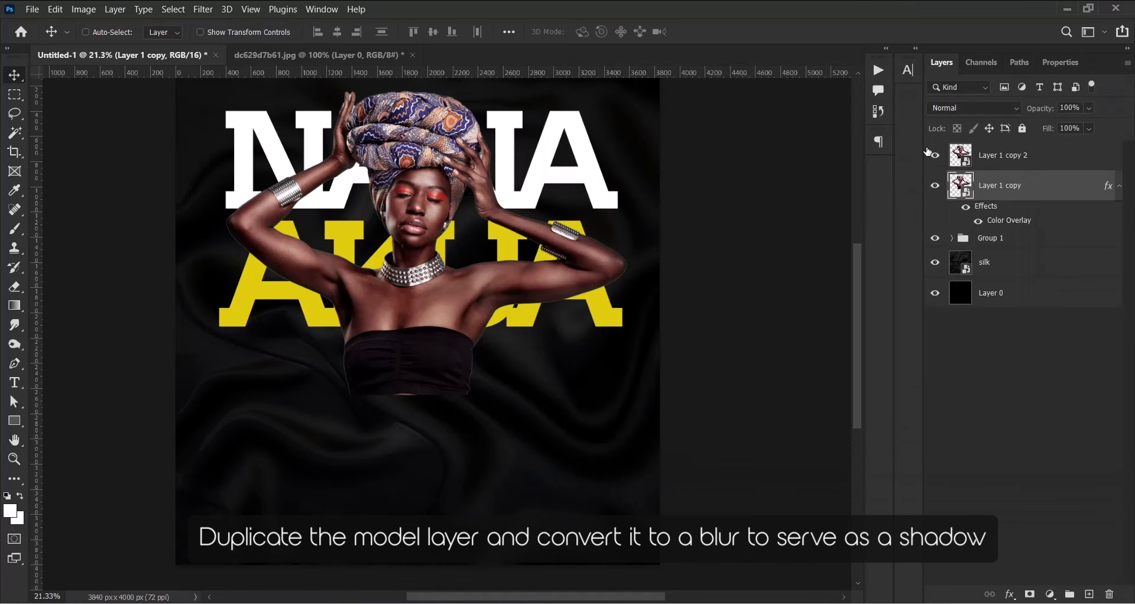
click(935, 155)
click(935, 157)
Apply a 141.7 px Gaussian Blur to the black silhouette copy.
click(203, 10)
mouse_move(211, 186)
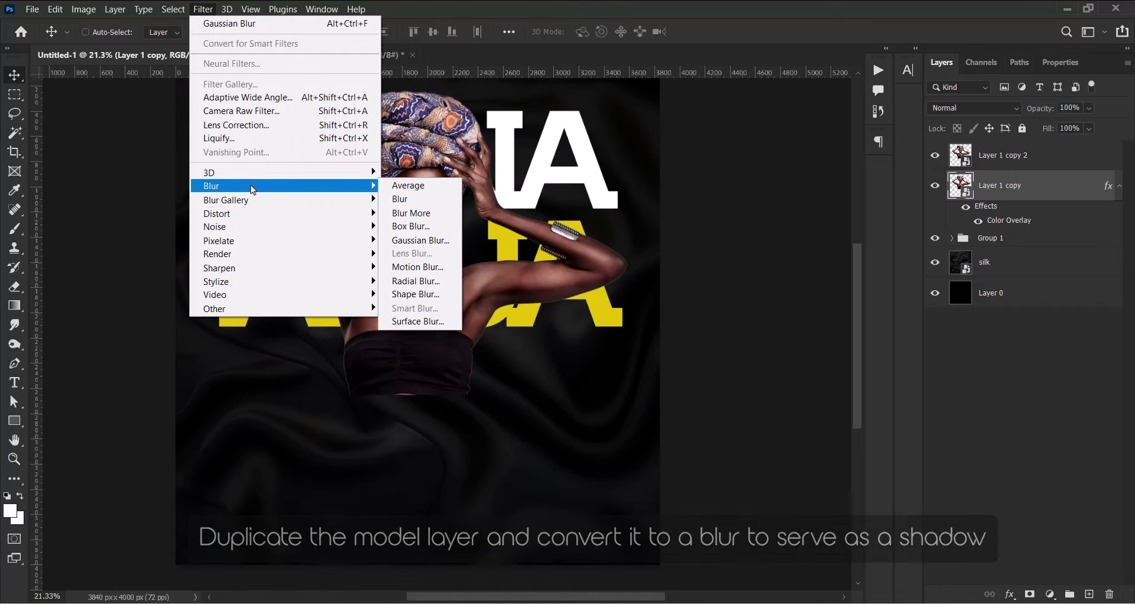
click(418, 240)
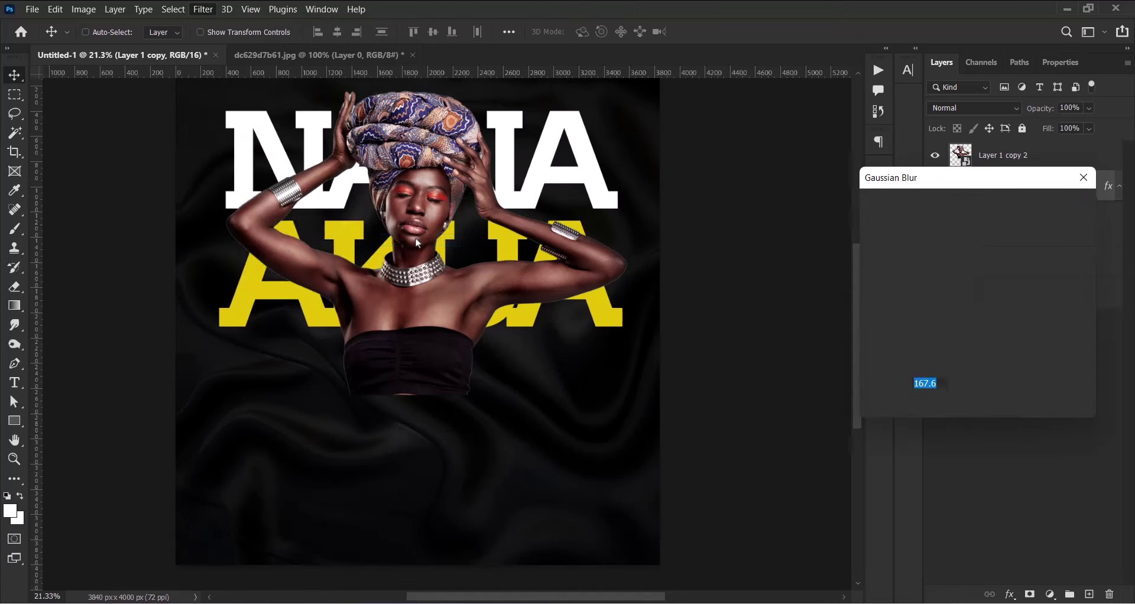
drag(996, 178, 840, 168)
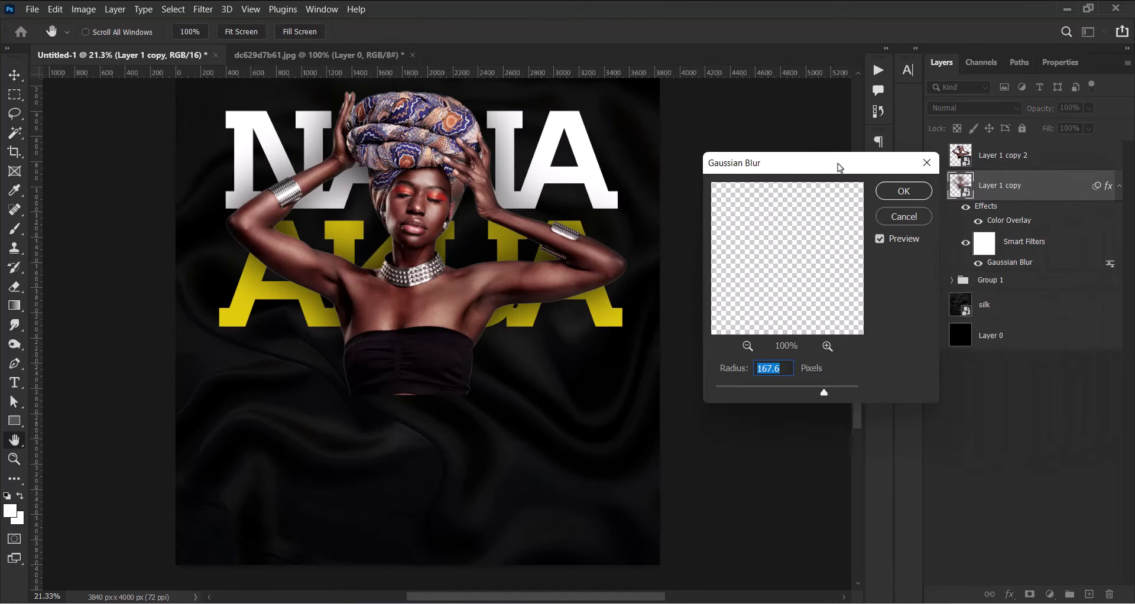
drag(821, 396, 819, 396)
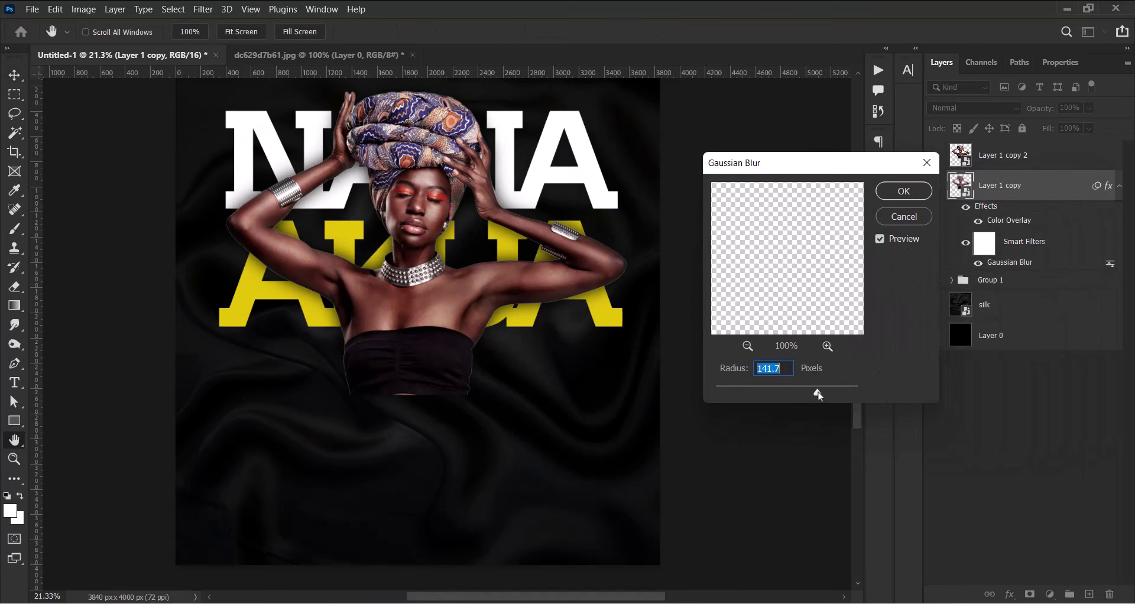
click(903, 191)
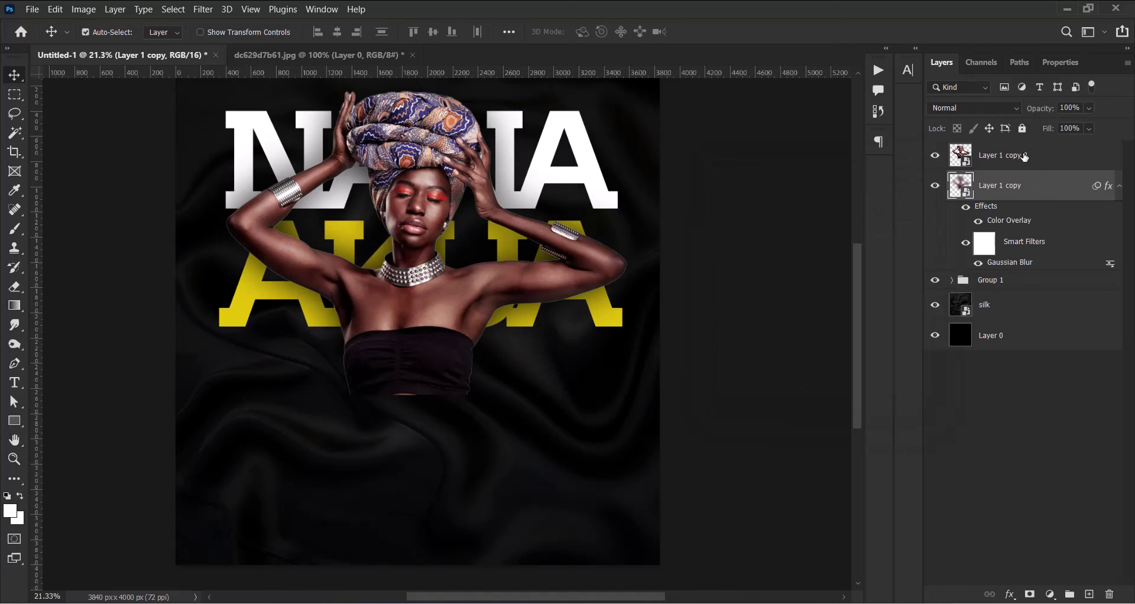
Group the two model layers into a group named MODEL.
ctrl+click(1029, 161)
key(ctrl+g)
double_click(991, 149)
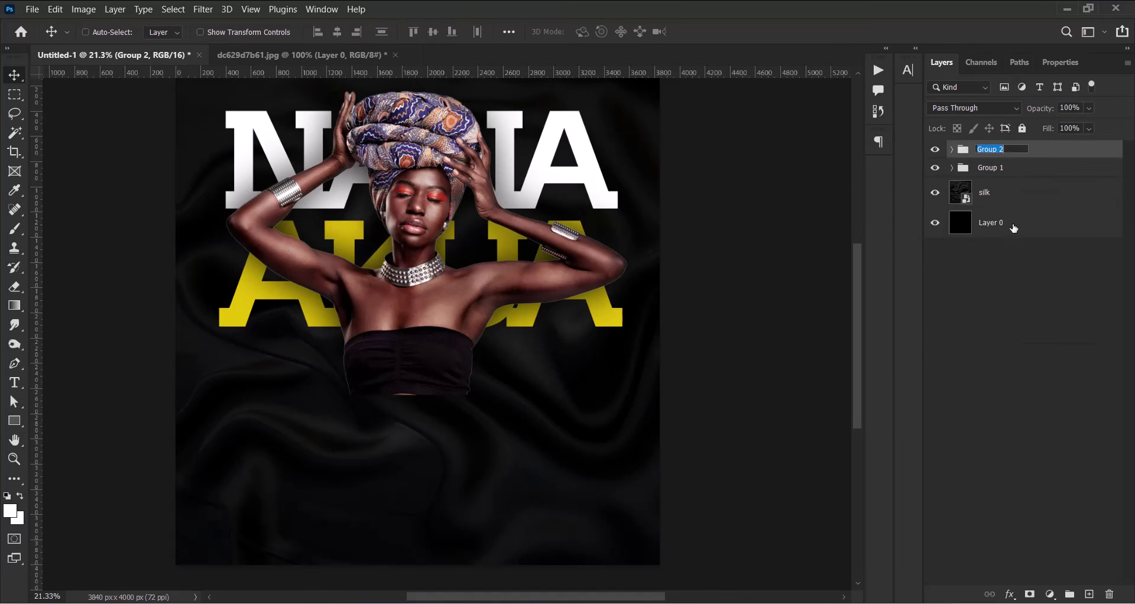
text(MODEL)
key(Return)
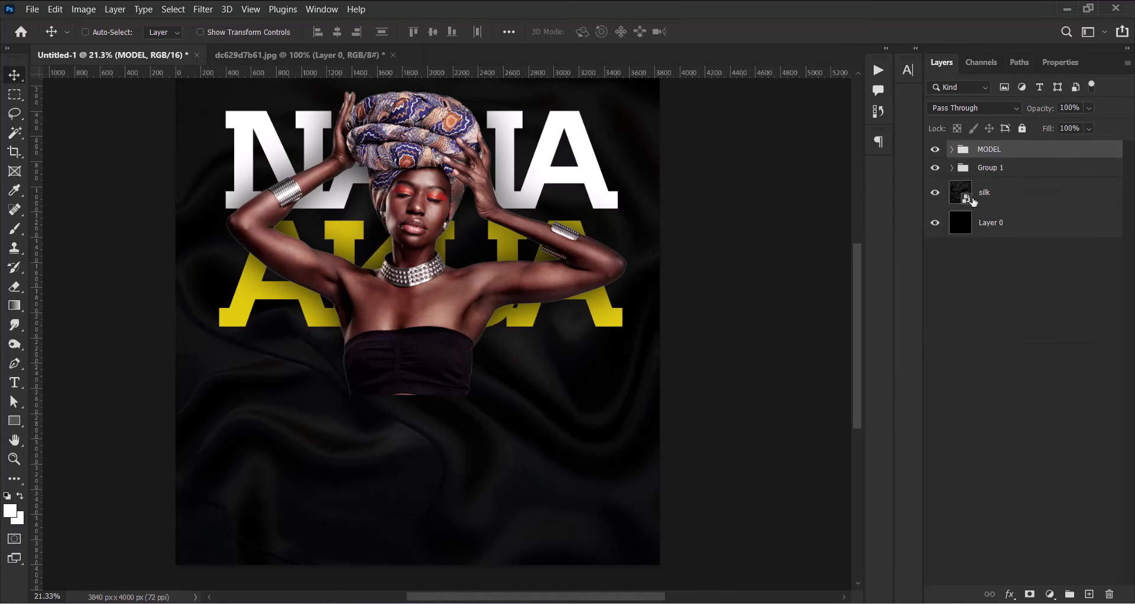
Rename the text group to NAME and add a new empty layer on top.
double_click(992, 168)
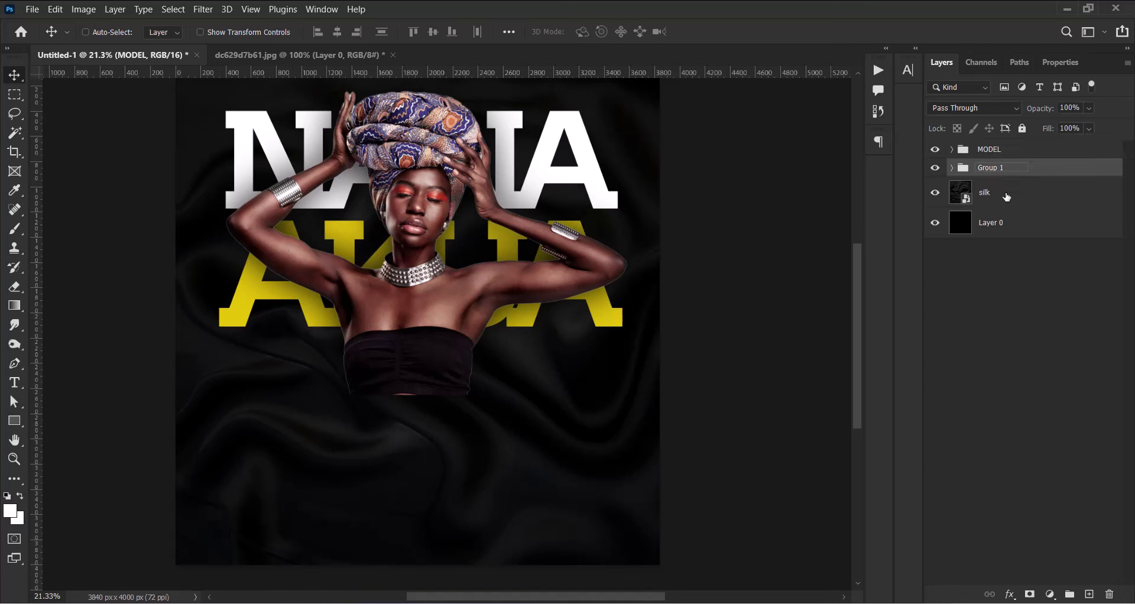
text(NAME)
key(Return)
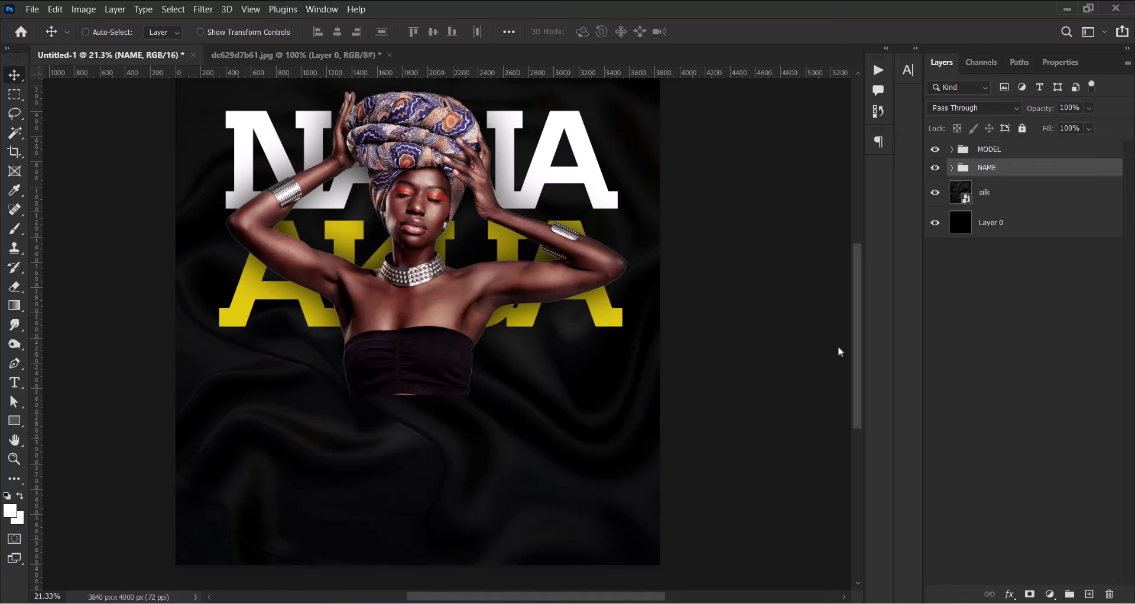
click(1067, 158)
click(1089, 594)
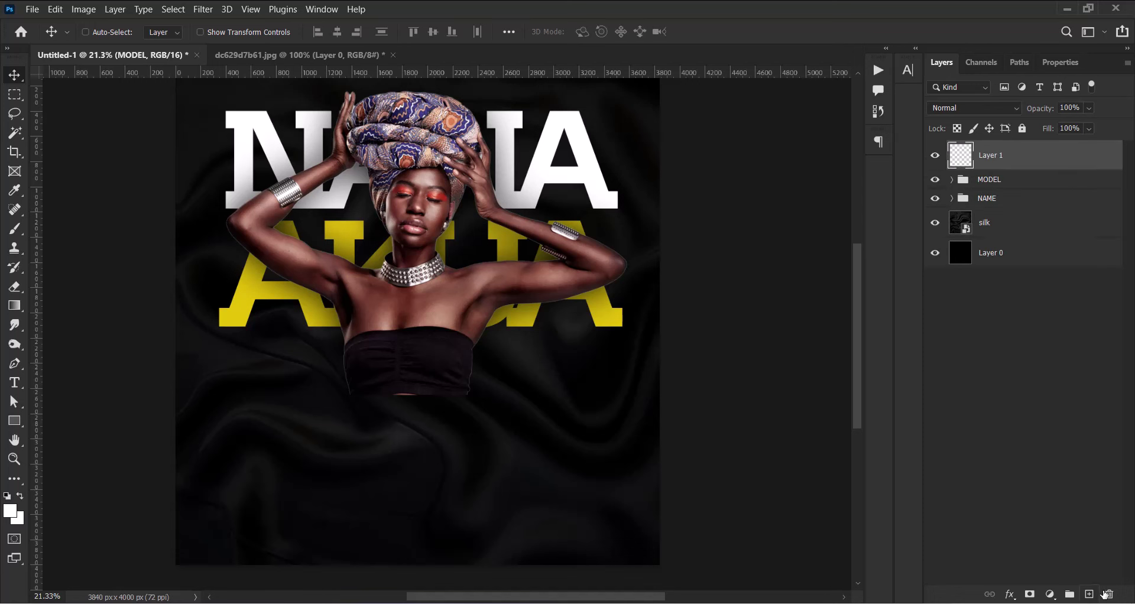
Add white NIGHT text in Market Fresh Inline Bold at the poster's lower left.
click(15, 383)
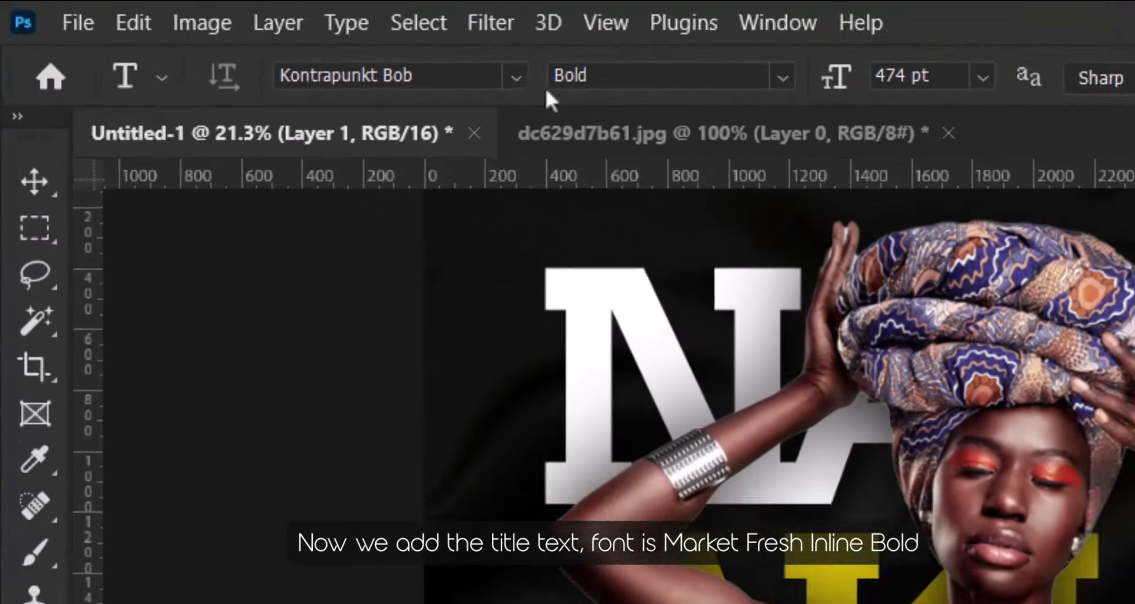
click(212, 31)
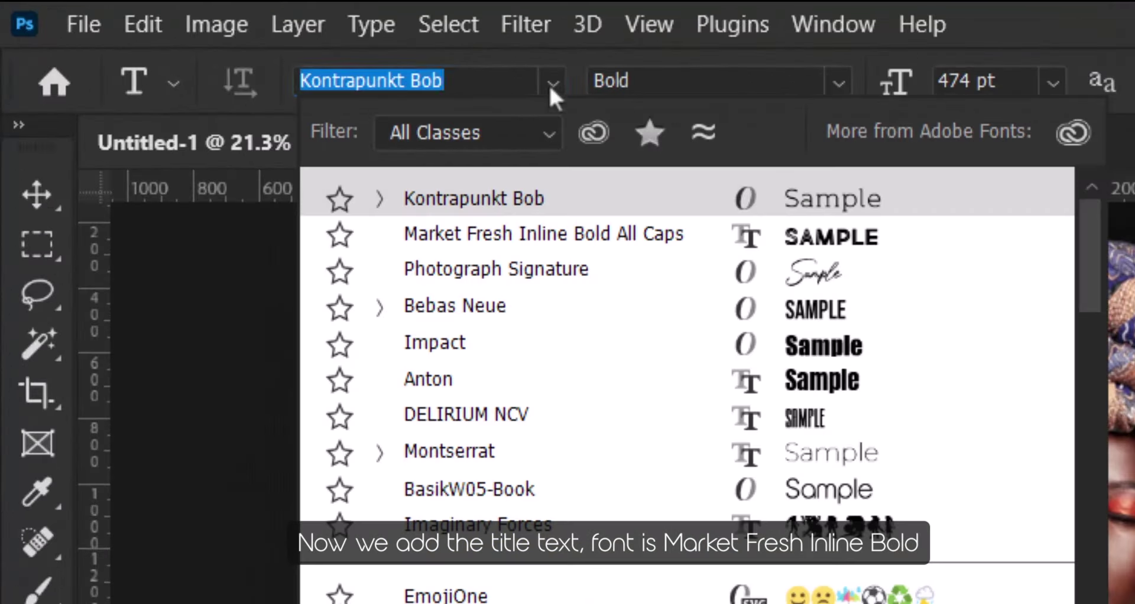
click(494, 234)
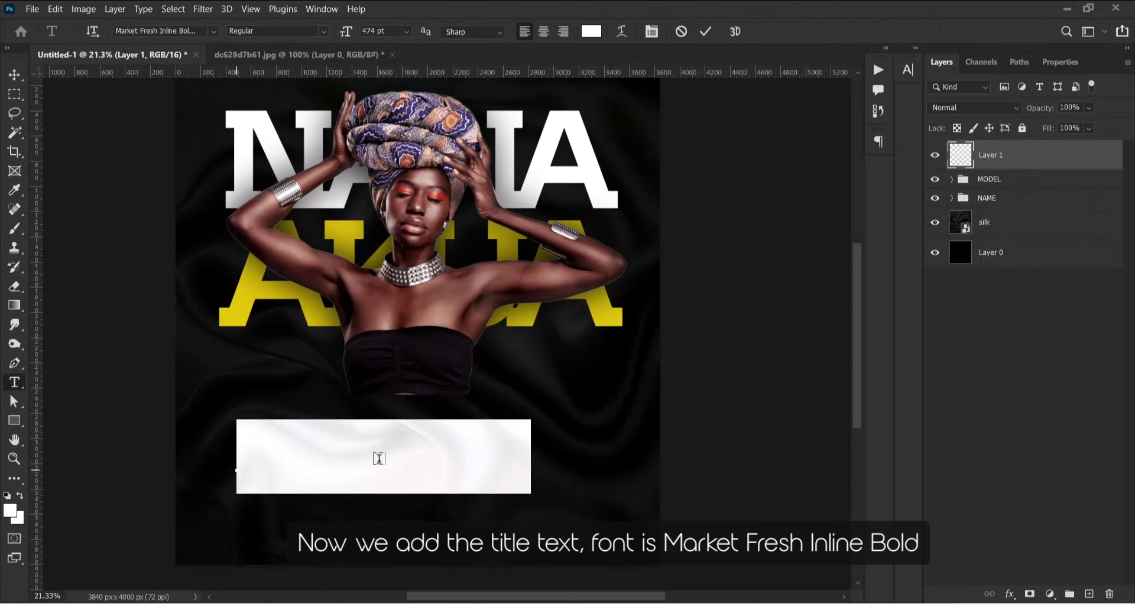
click(379, 459)
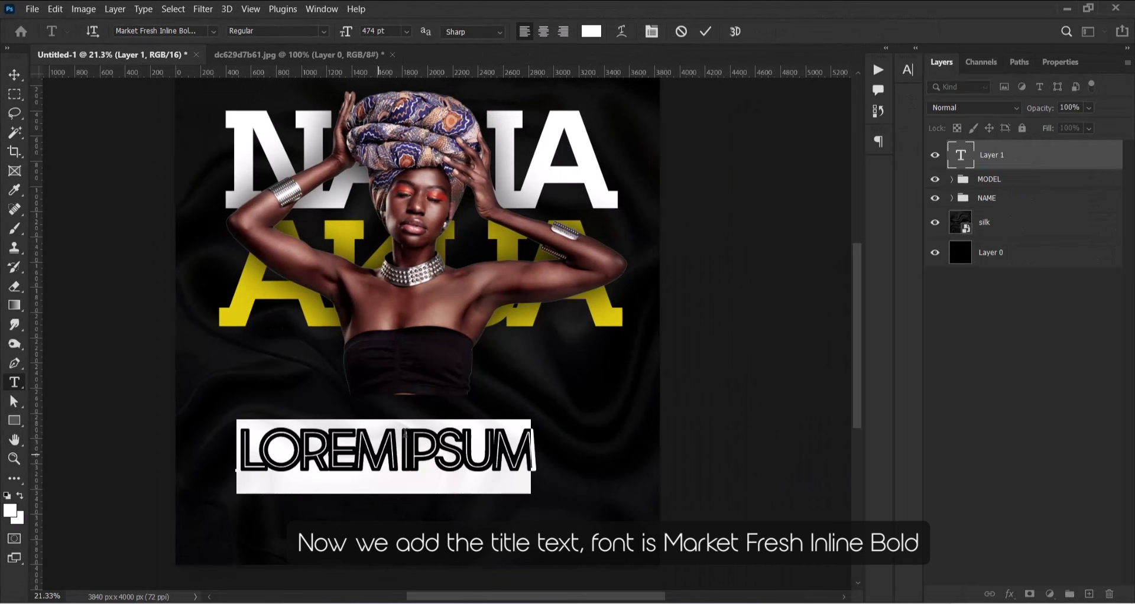
click(408, 33)
text(NIGHT)
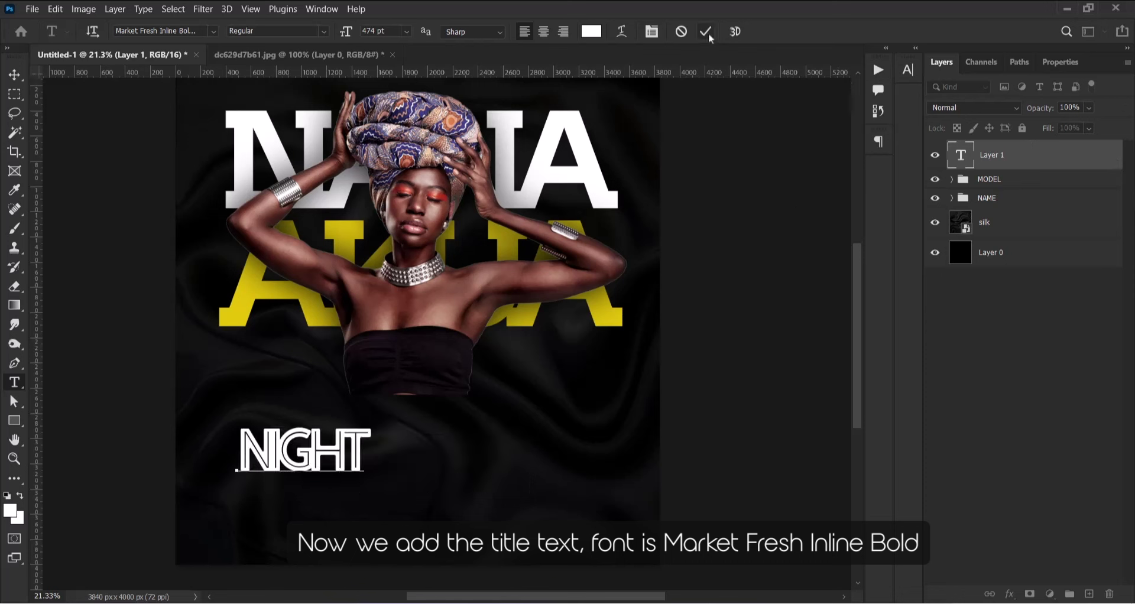
click(707, 32)
Enlarge the NIGHT text to 924 pt and set its tracking to -15.
double_click(325, 465)
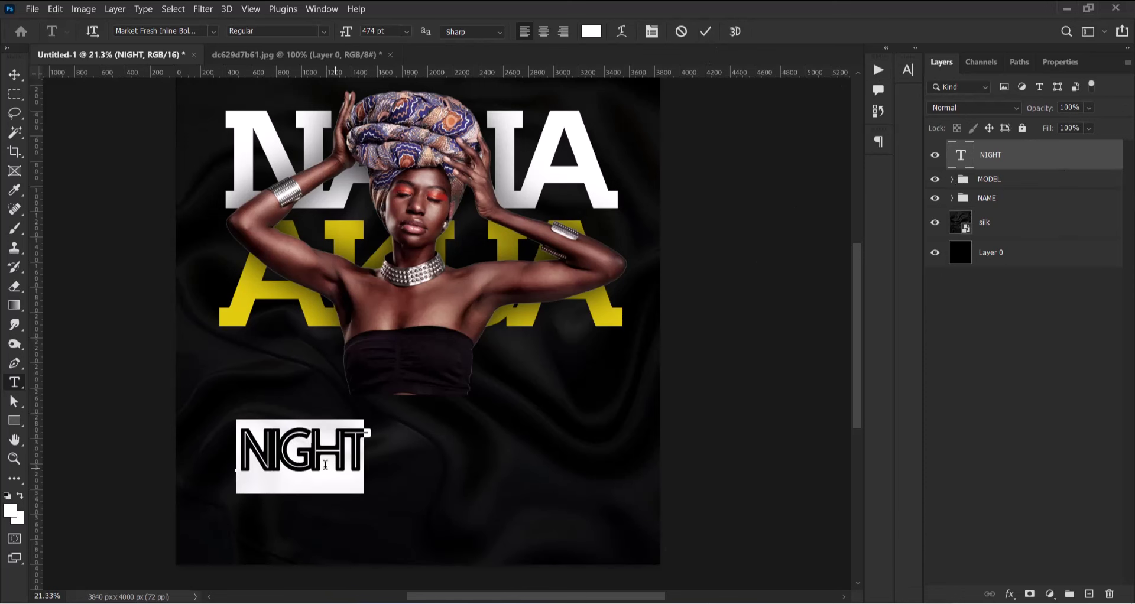
mouse_move(347, 30)
mouse_down()
mouse_move(450, 46)
mouse_move(675, 38)
mouse_up()
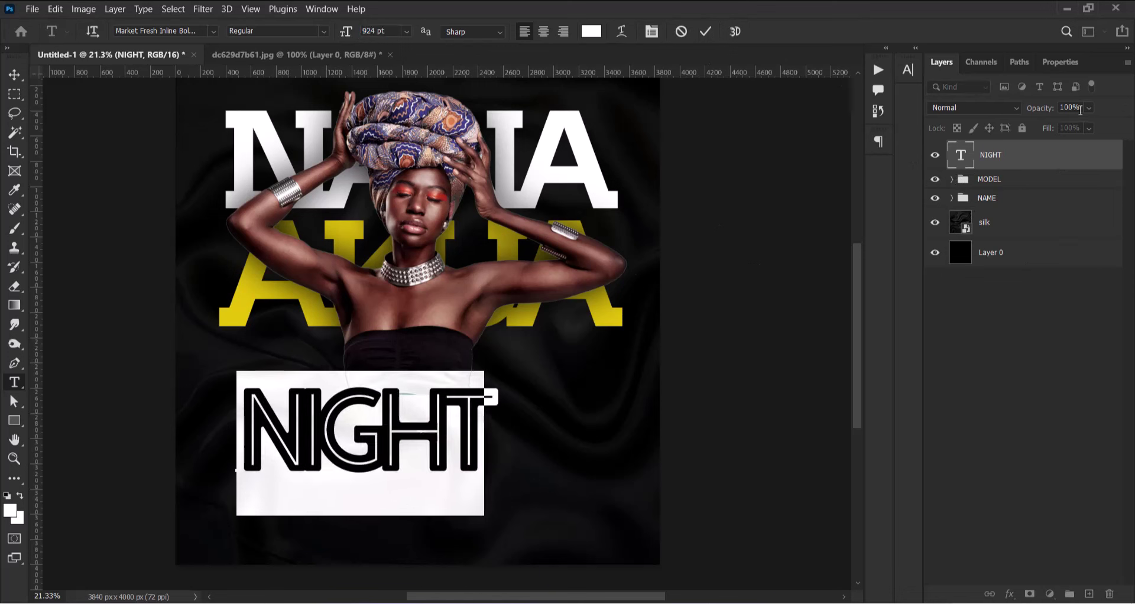
click(1061, 63)
click(1069, 208)
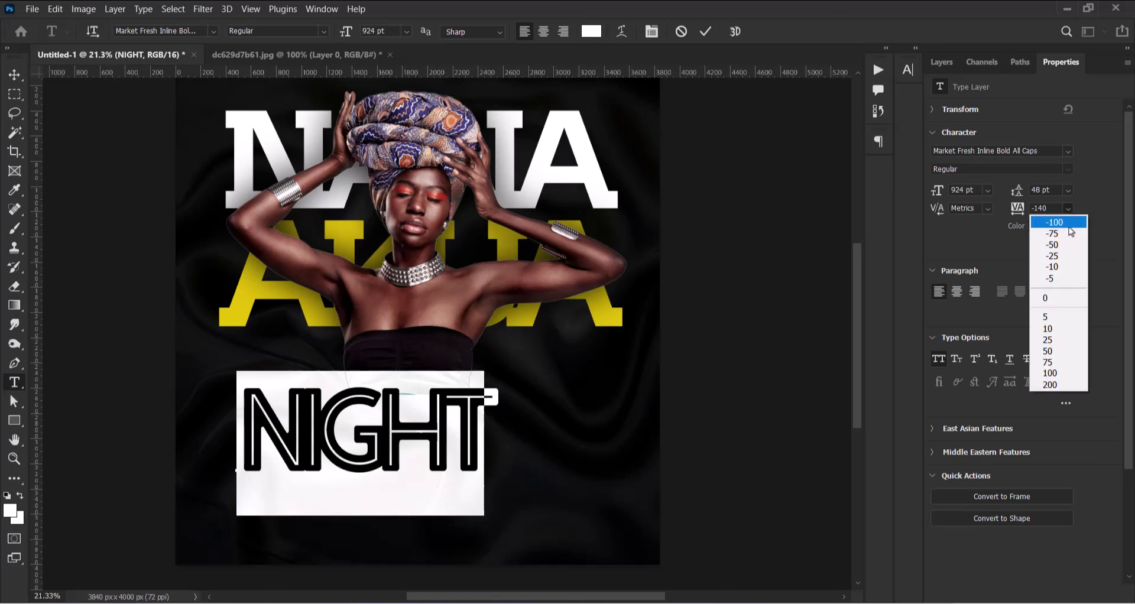
click(1052, 267)
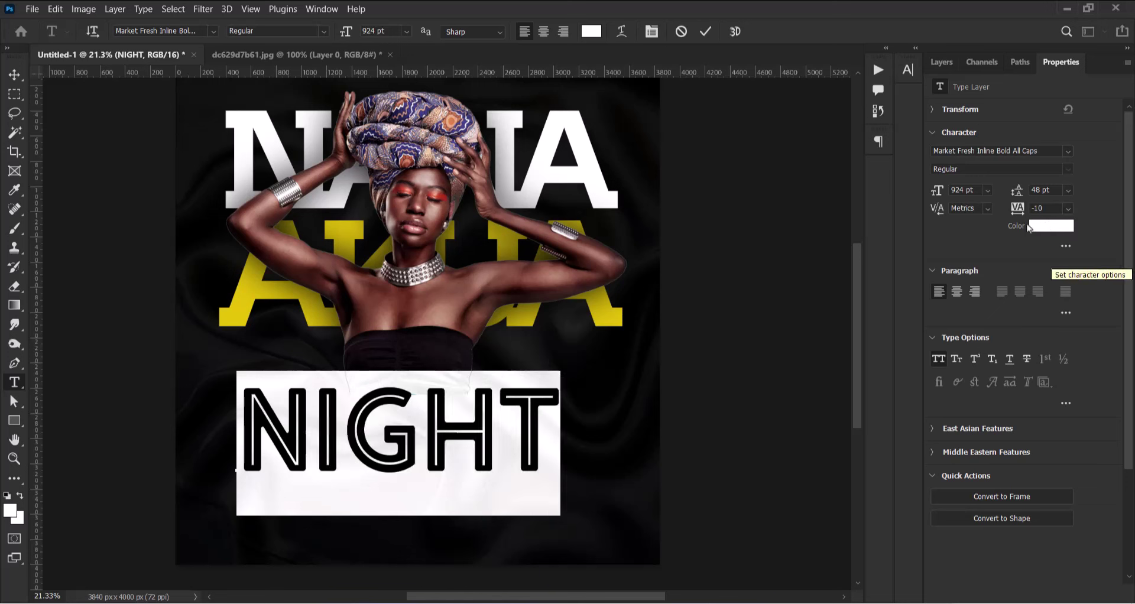
click(1040, 208)
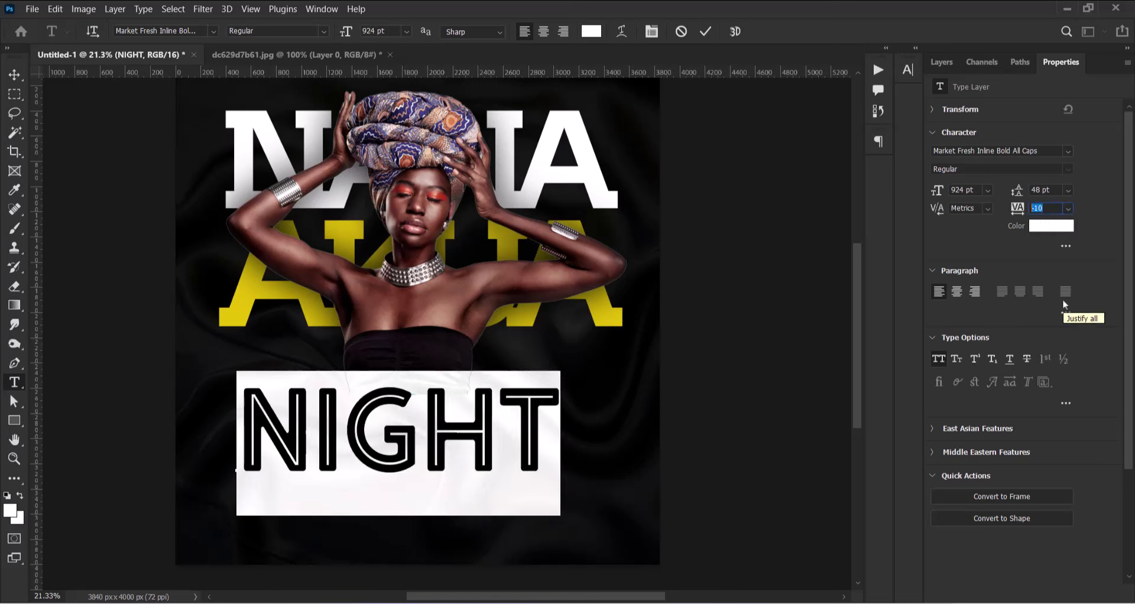
text(-15)
click(940, 62)
click(673, 348)
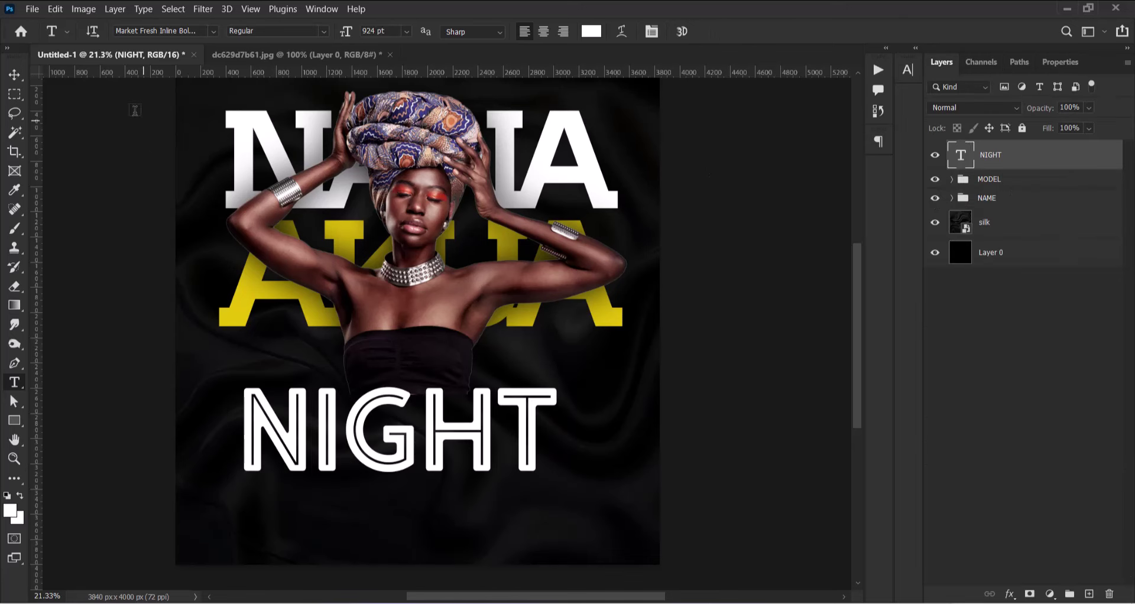
Move the NIGHT title lower, nudging it about 94 px down beneath the model's waist.
click(12, 82)
drag(403, 382, 421, 401)
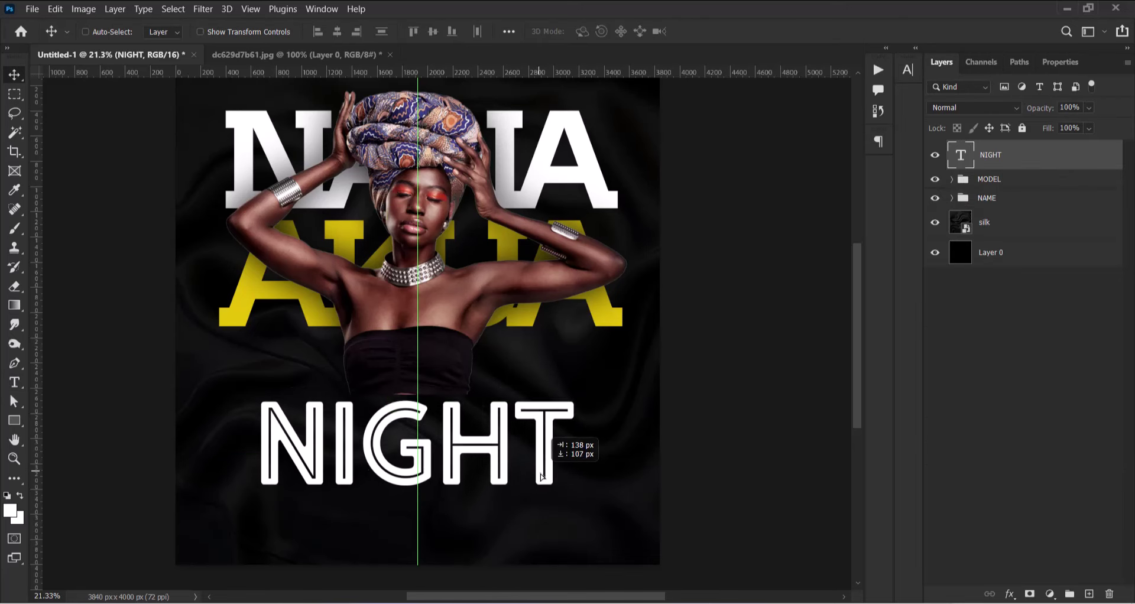
key(ctrl+plus)
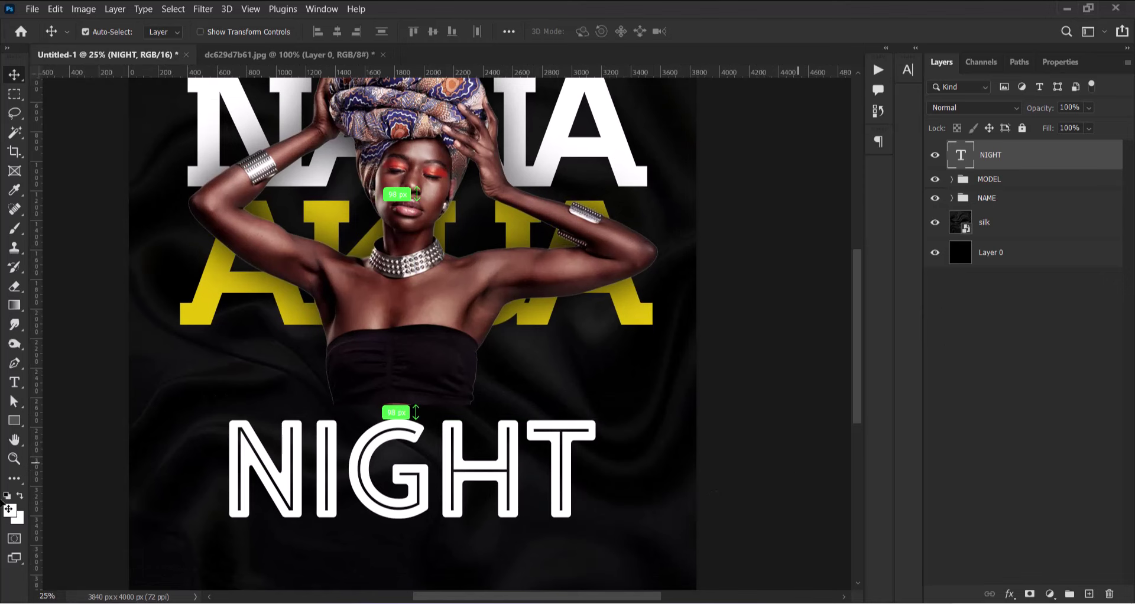
click(14, 459)
drag(583, 509, 474, 474)
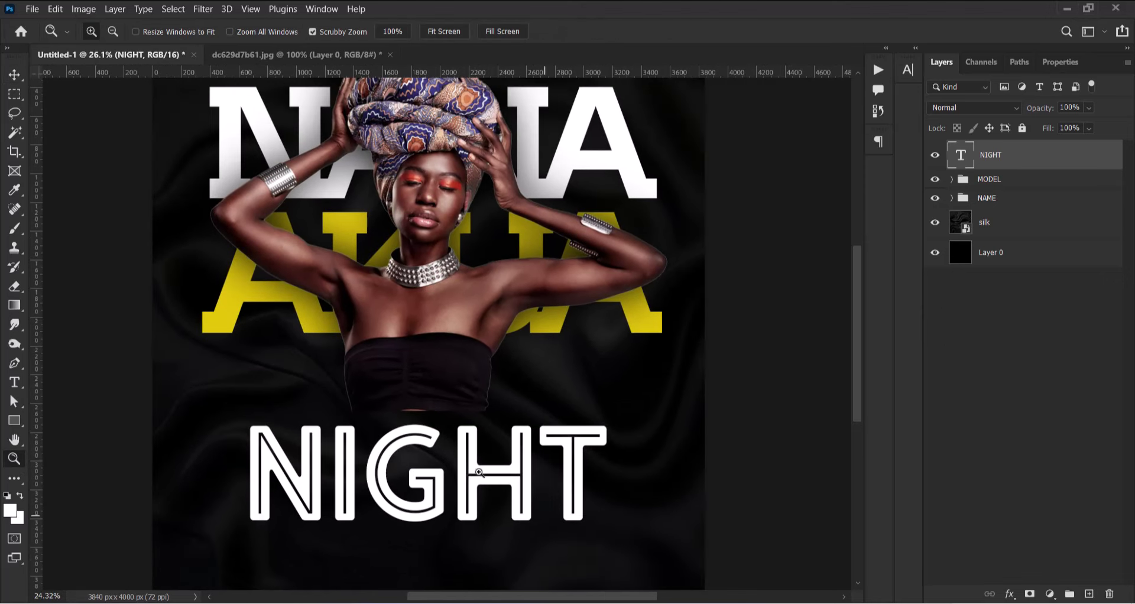
key(ctrl+plus)
key(ctrl+plus)
key(ctrl+plus)
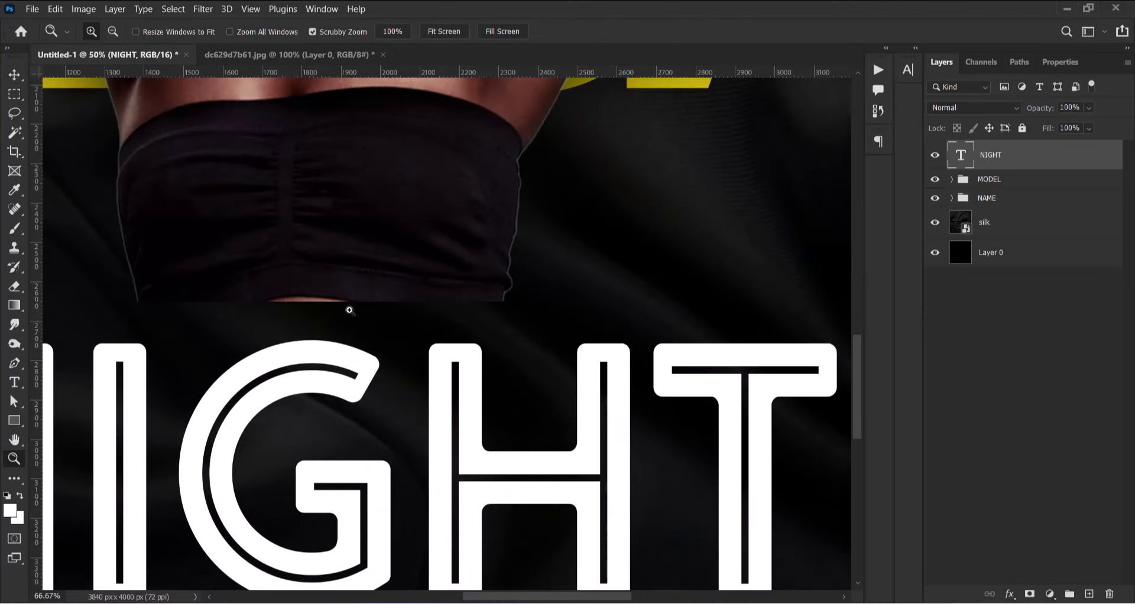
key(ctrl+plus)
key(ctrl+minus)
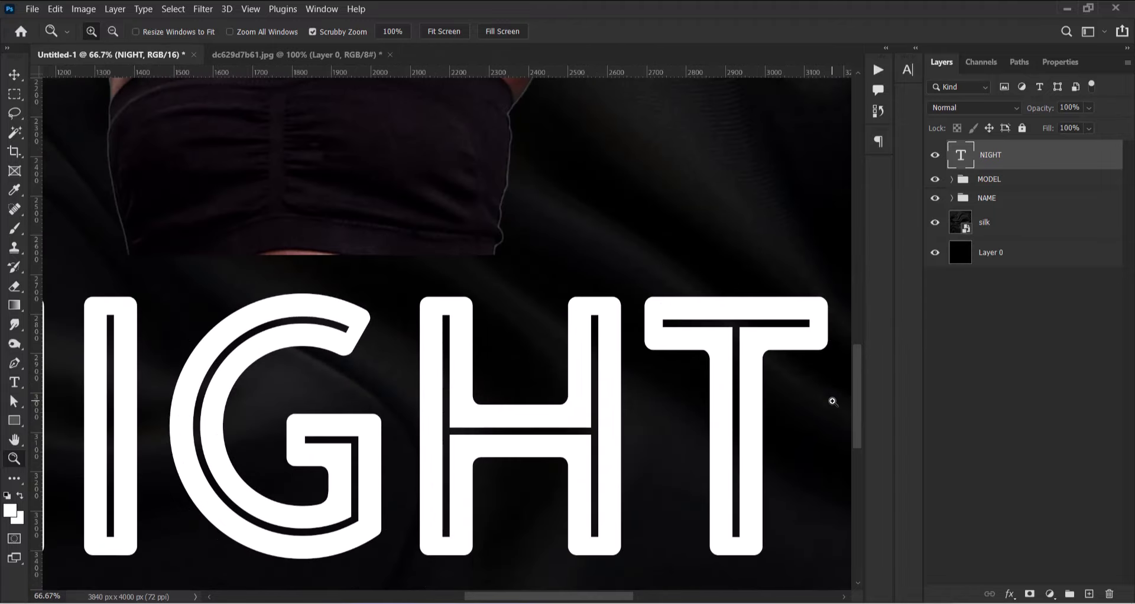
key(ctrl+minus)
drag(604, 600, 585, 600)
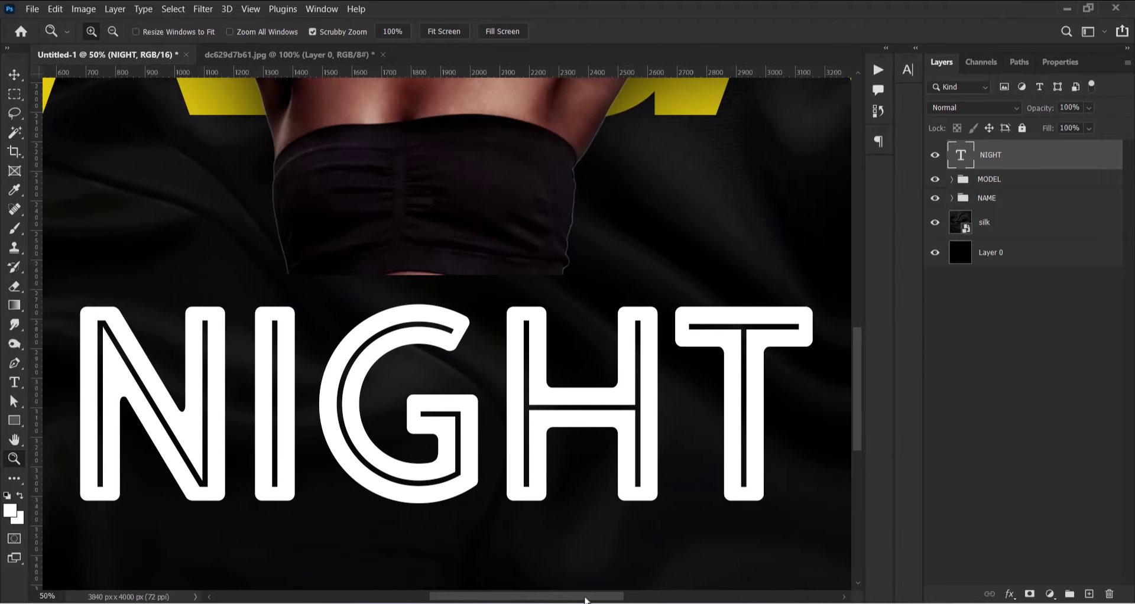
key(v)
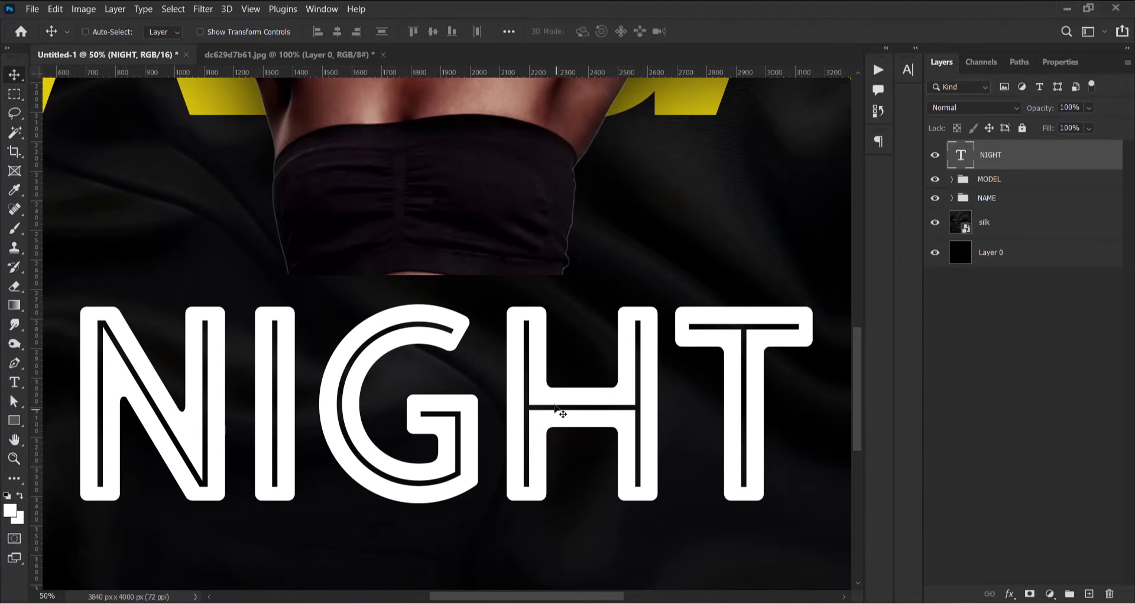
drag(525, 371, 523, 396)
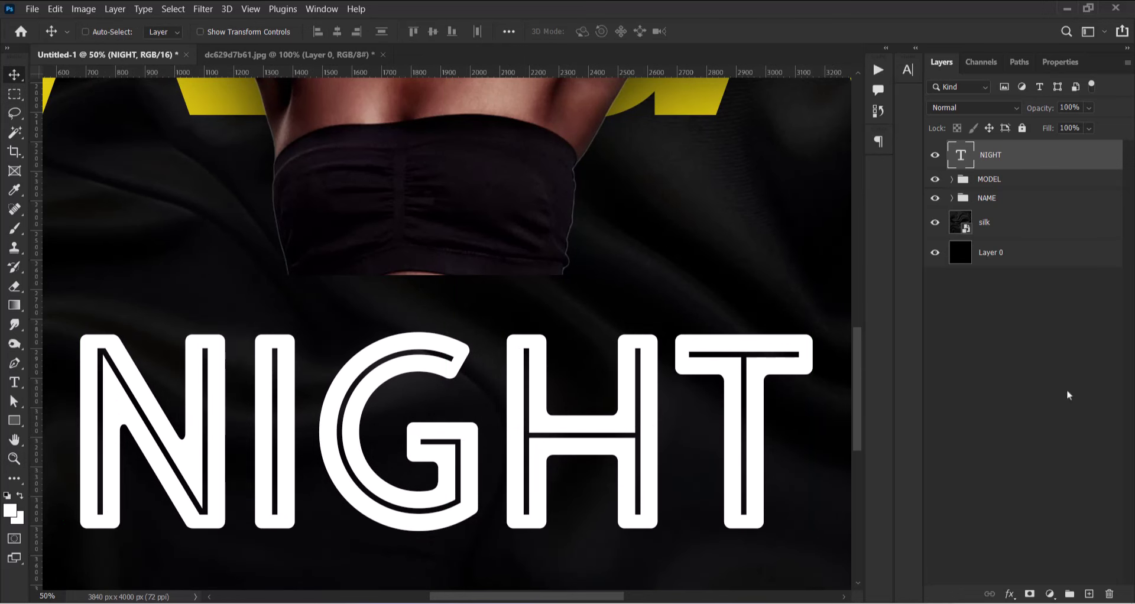
Change the NIGHT text colour to mid-grey 808080 (brightness 50).
double_click(963, 159)
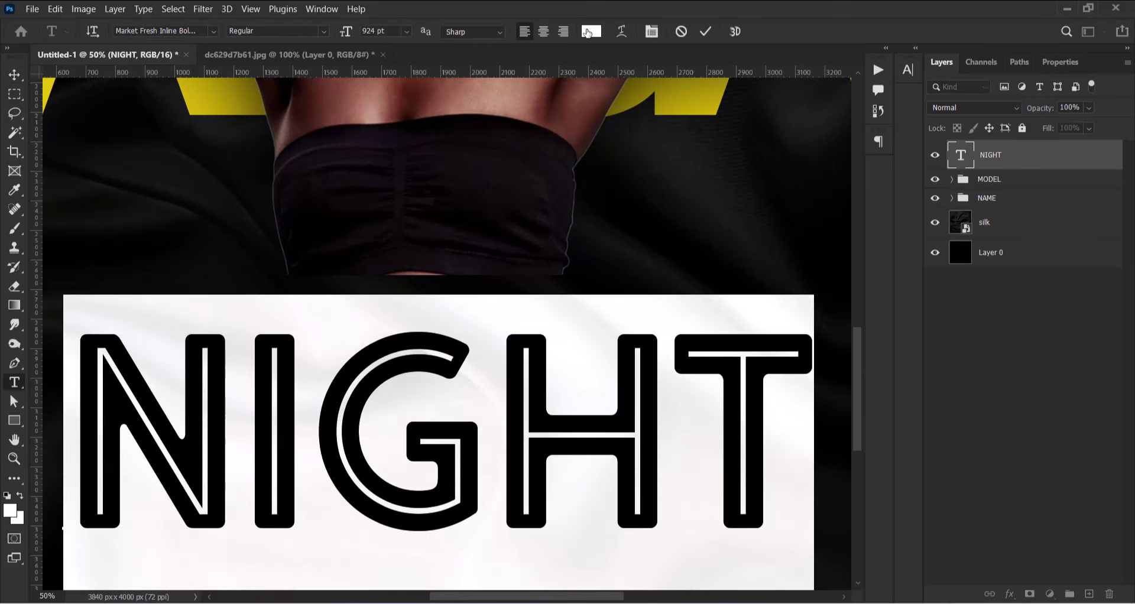
click(591, 32)
drag(843, 241, 674, 178)
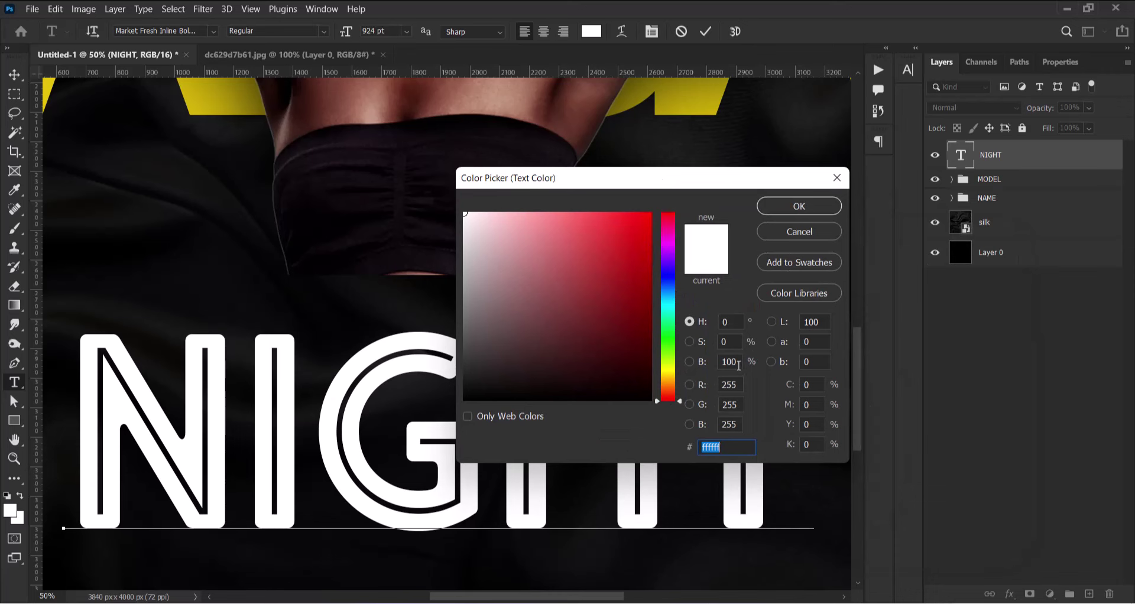
double_click(739, 366)
text(50)
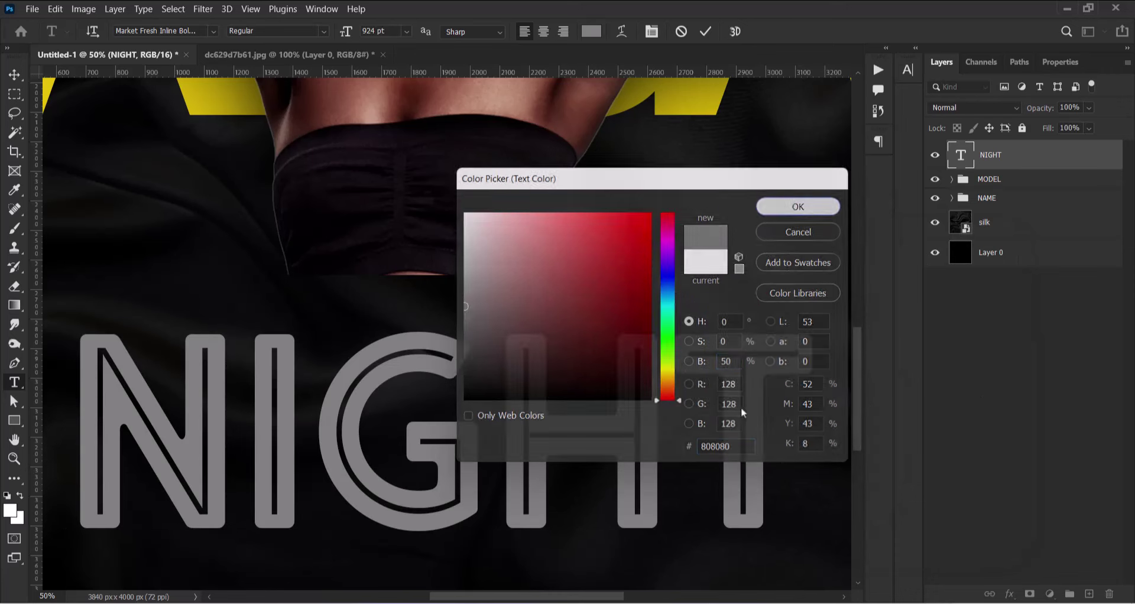
key(Return)
click(706, 32)
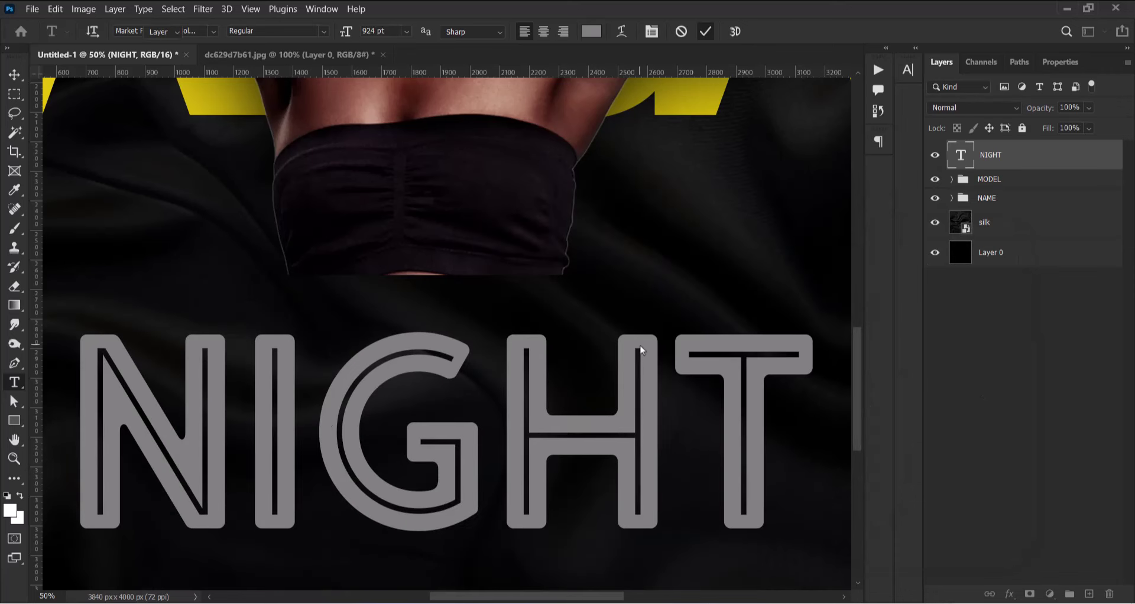
key(v)
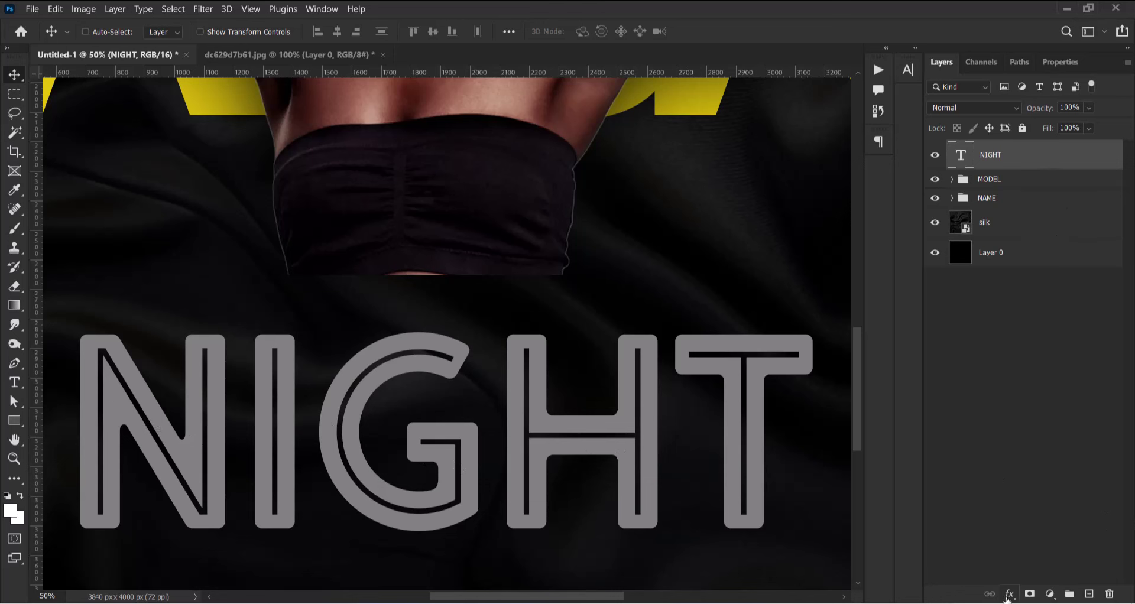
Give NIGHT a 9 px Inner Bevel and an Inner Glow effect.
click(1007, 599)
click(1042, 474)
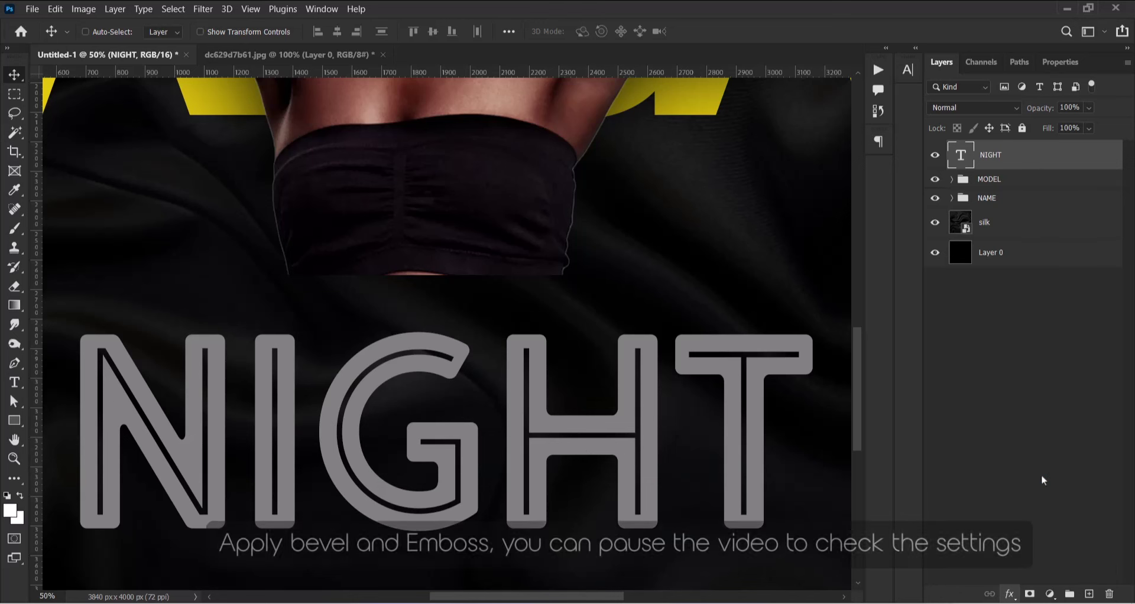
drag(937, 81, 601, 4)
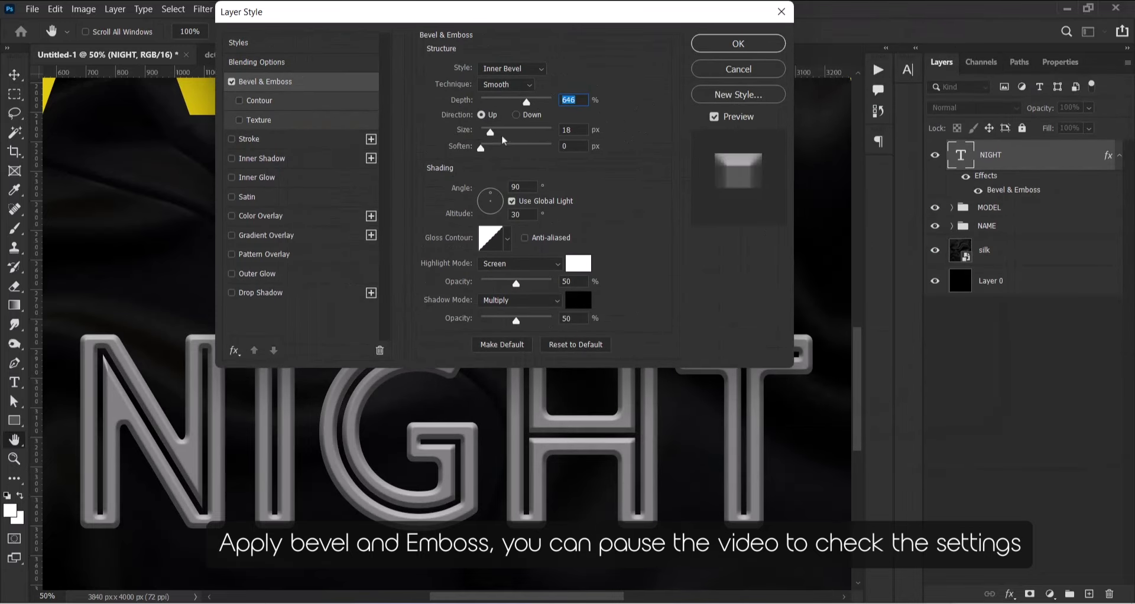
drag(491, 132, 488, 132)
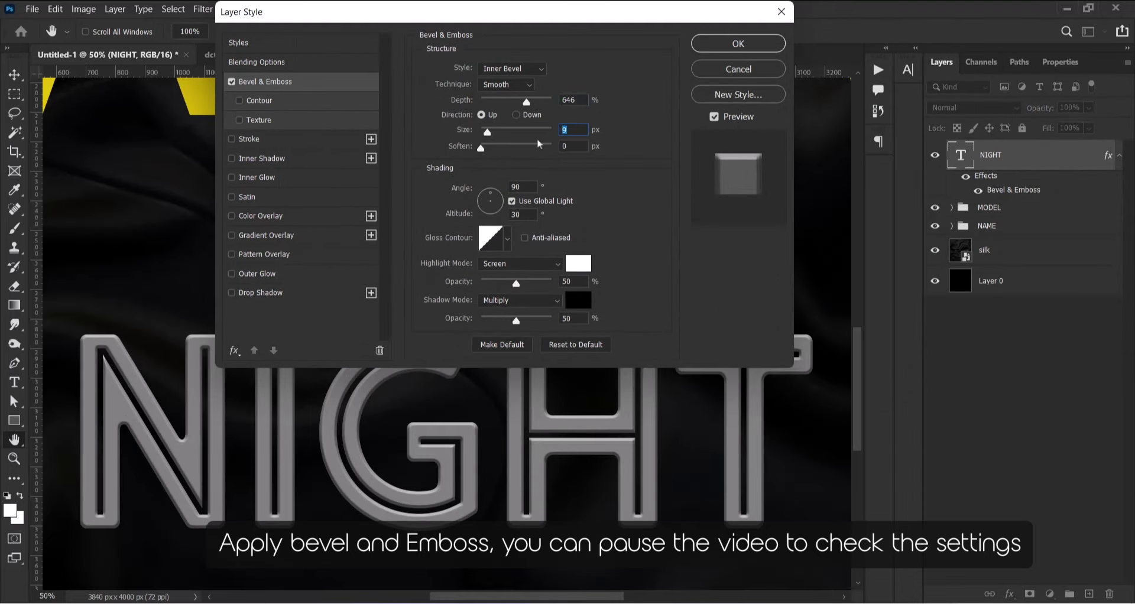
click(540, 73)
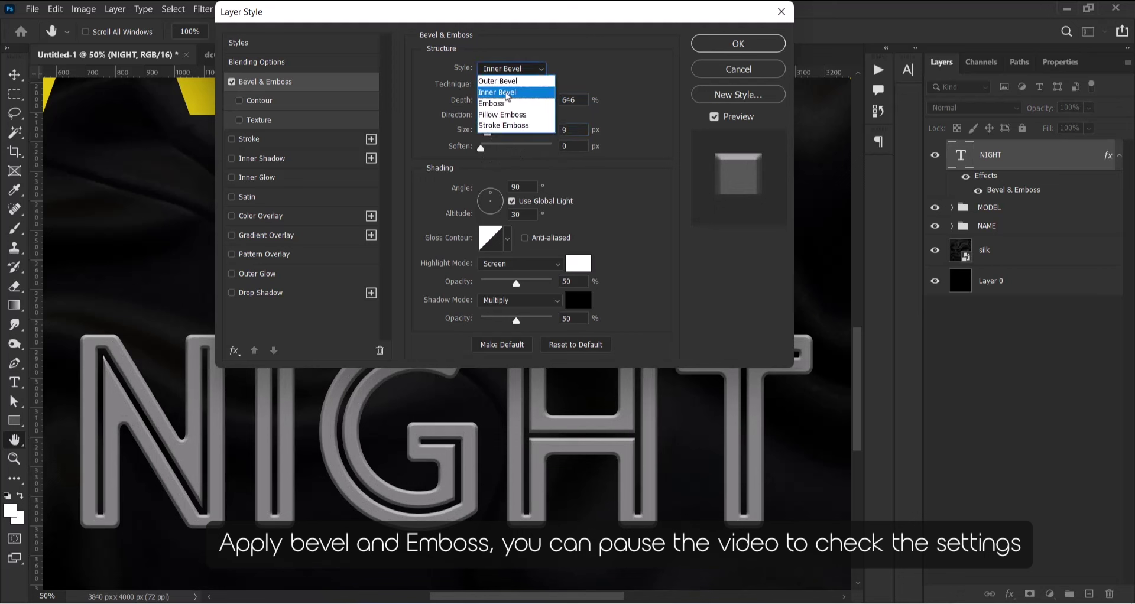
click(491, 90)
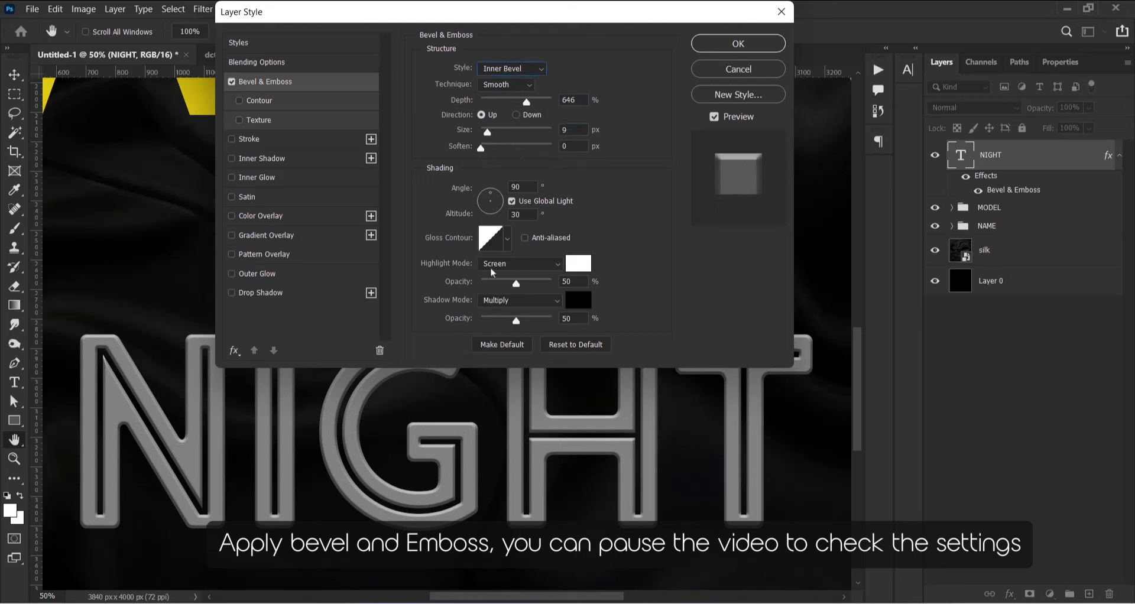
click(281, 184)
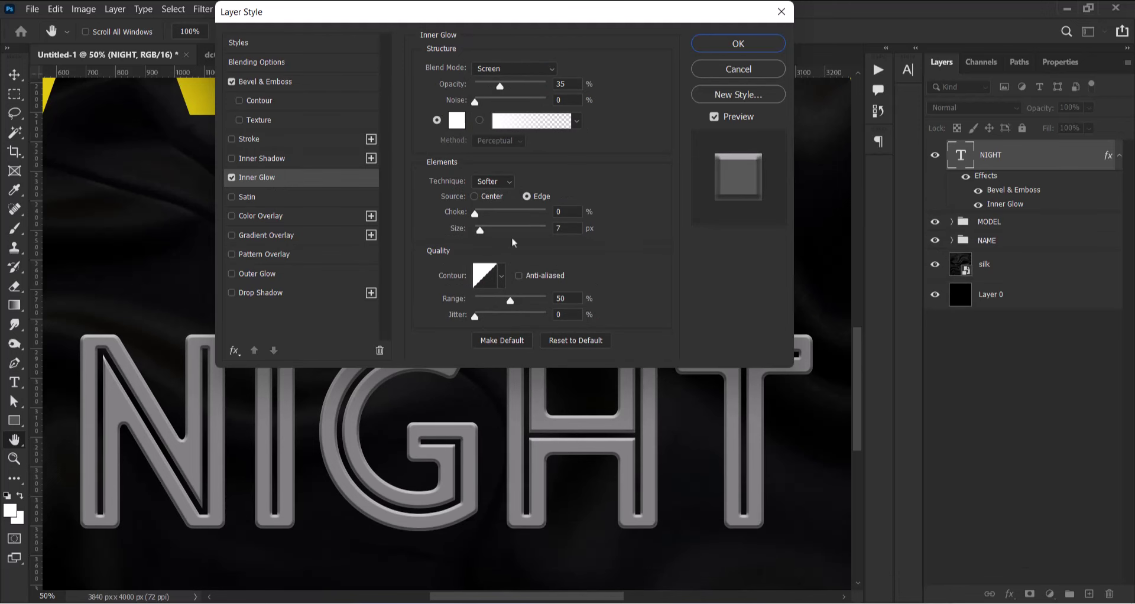
key(Return)
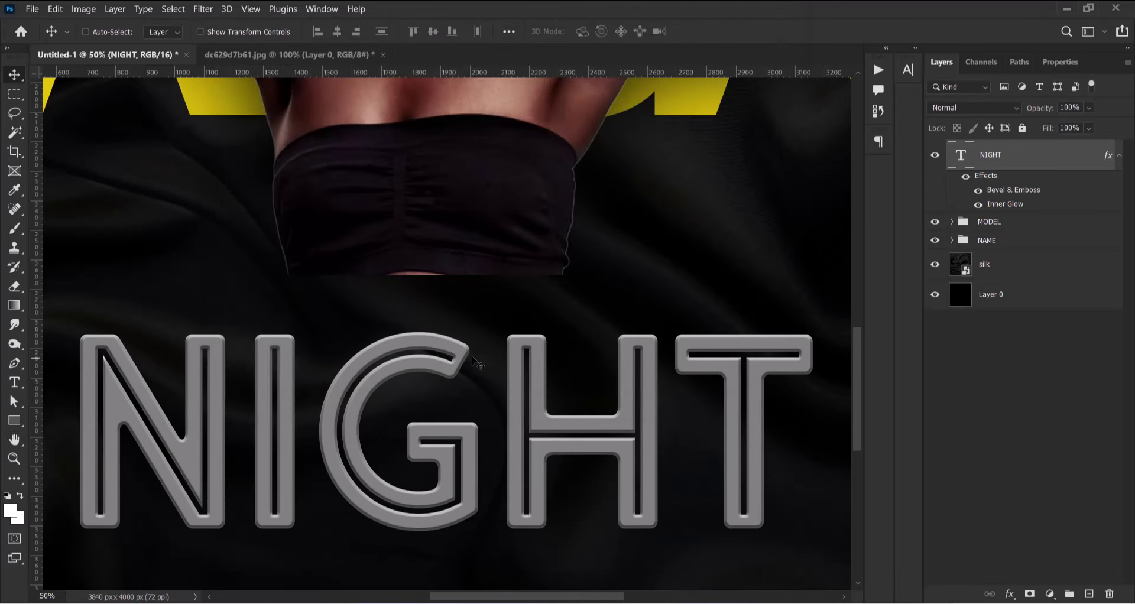
Set the NIGHT tracking to -60 and duplicate the NIGHT layer.
scroll(545, 348, down, 2)
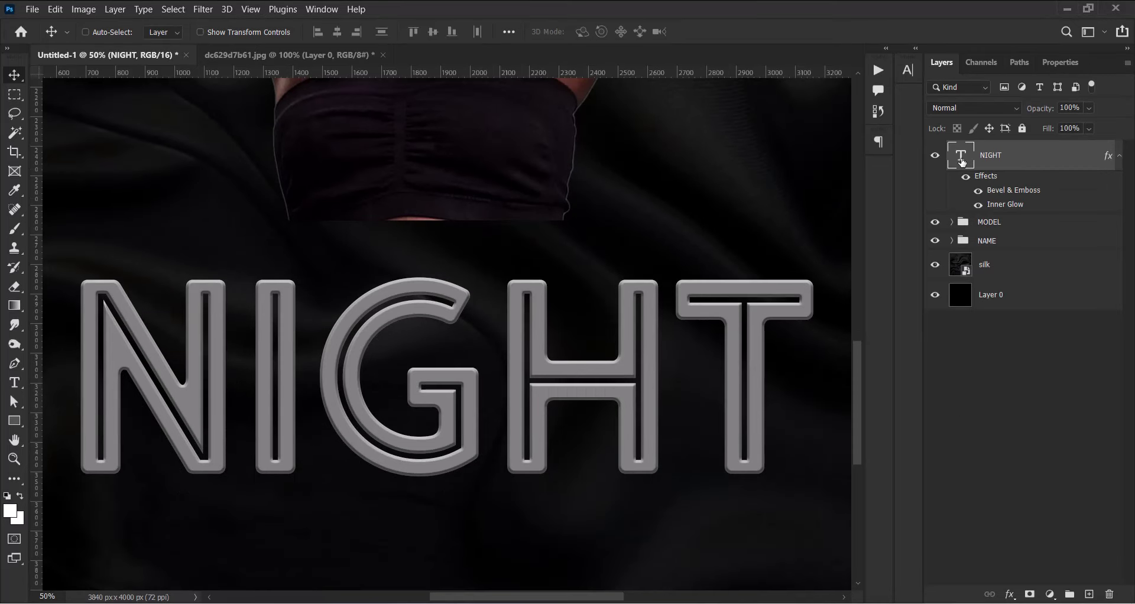
click(1074, 66)
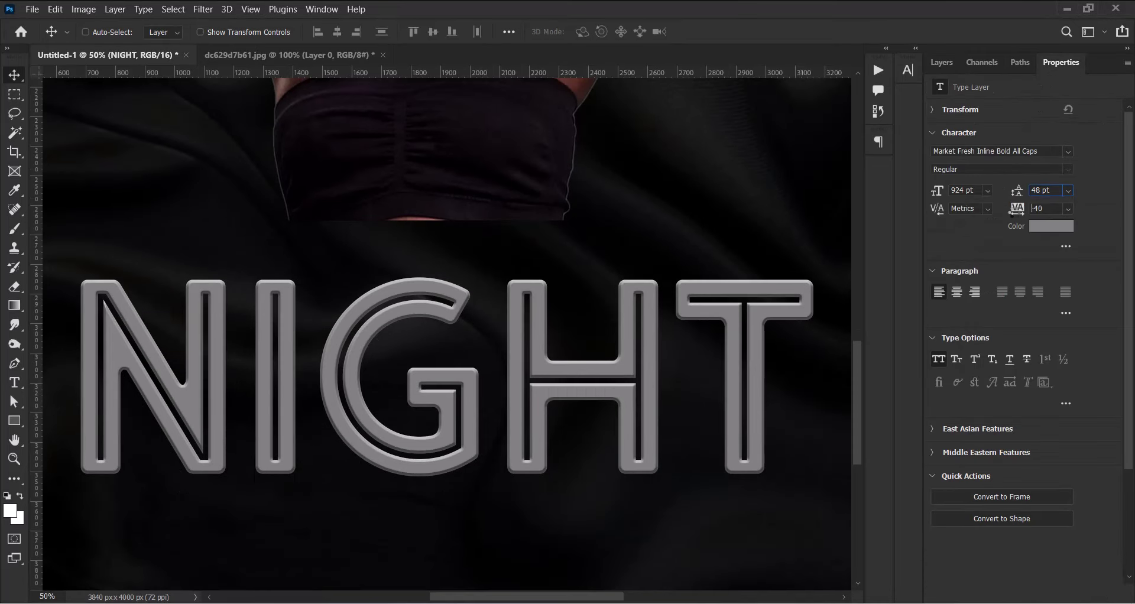
drag(1017, 208, 1052, 208)
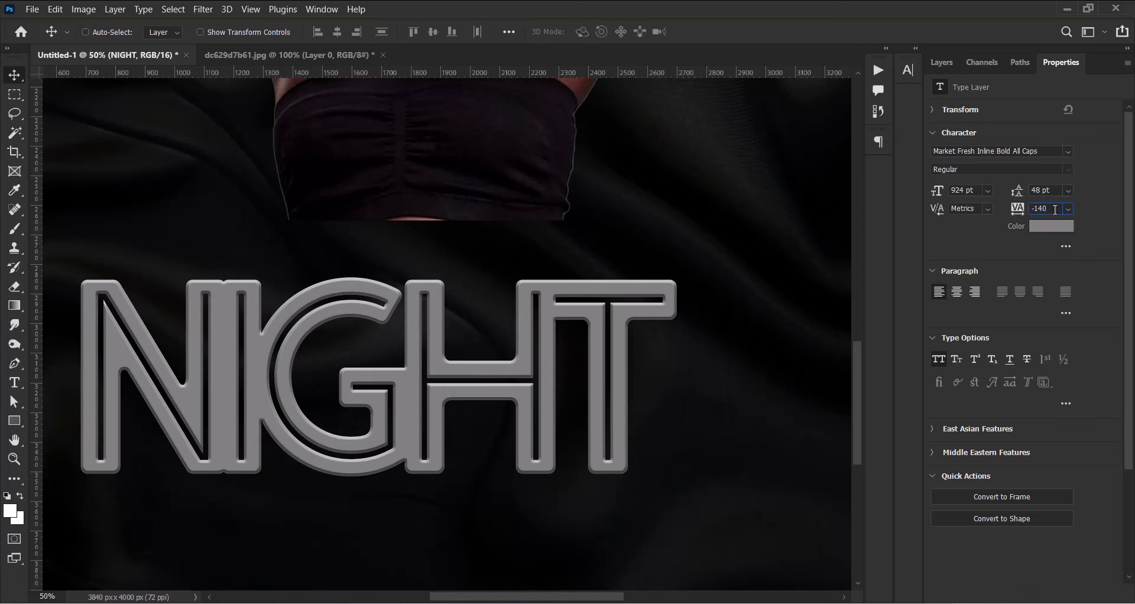
click(1027, 208)
key(BackSpace)
click(1046, 190)
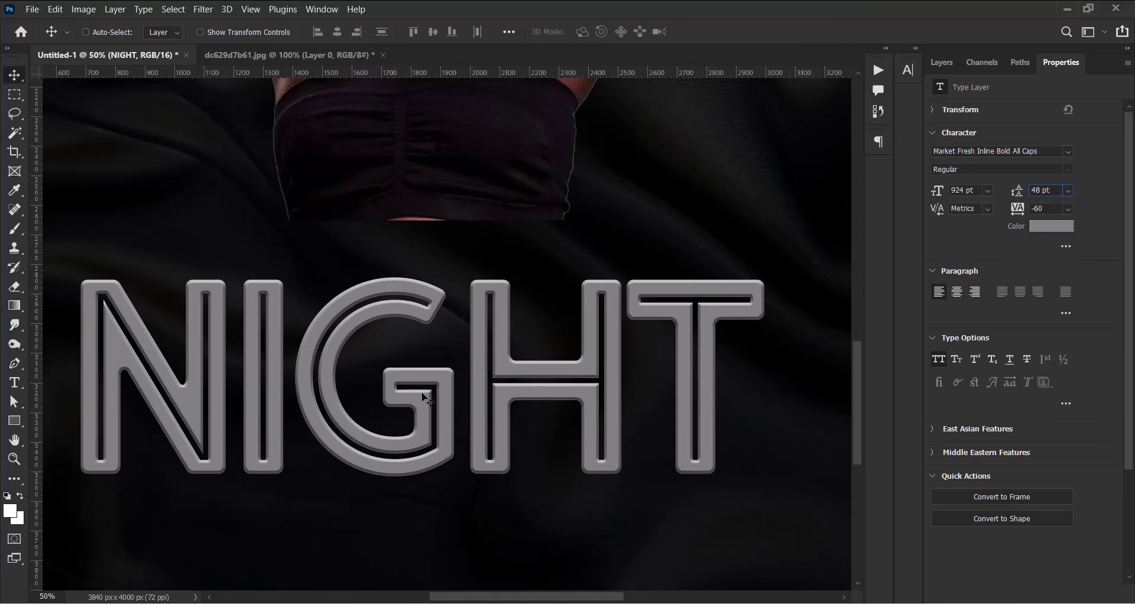
click(942, 62)
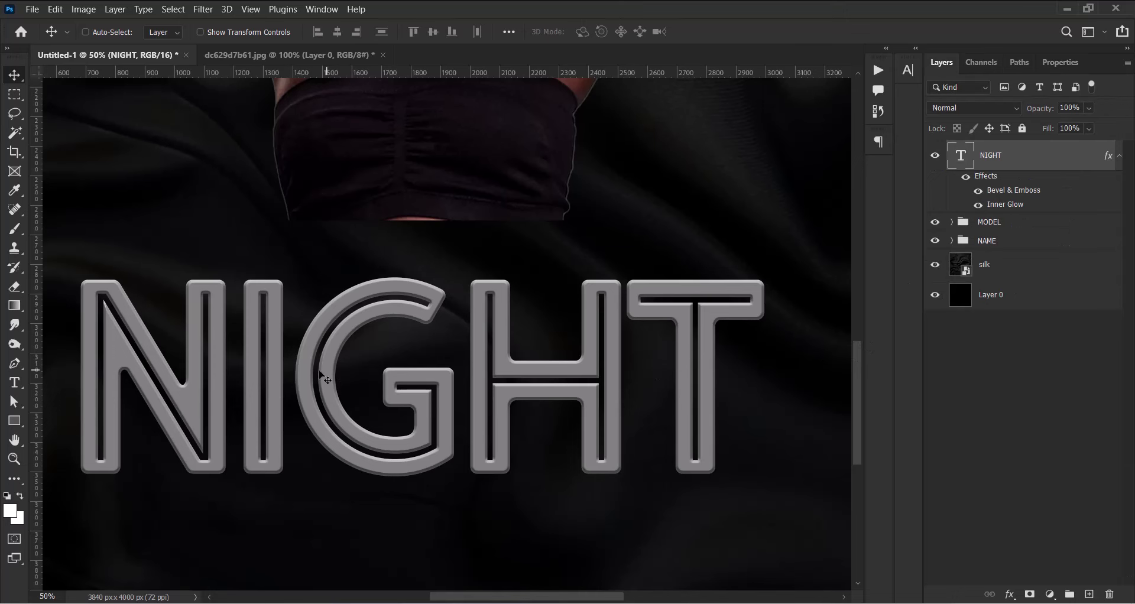
scroll(773, 372, down, 1)
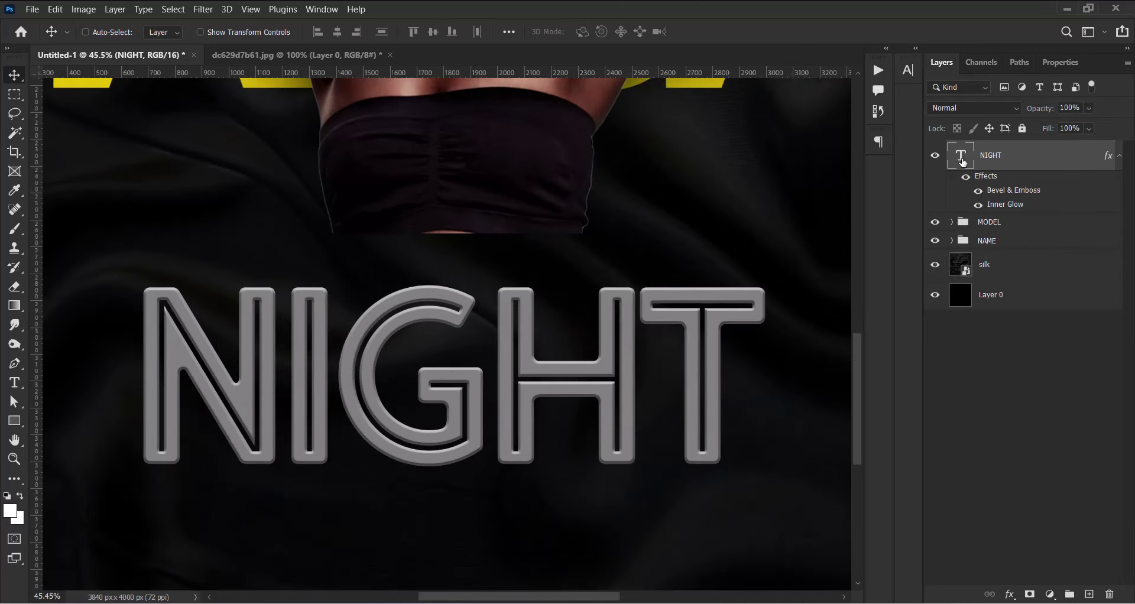
key(ctrl+j)
Hide the original NIGHT layer and convert the NIGHT copy into a smart object.
click(935, 228)
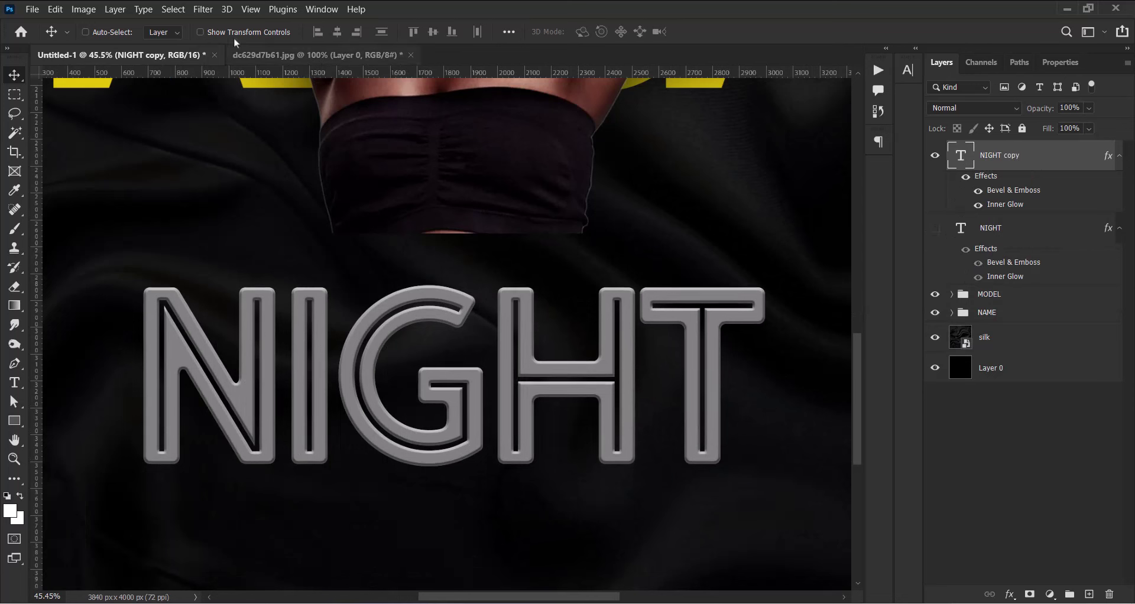
click(203, 9)
click(225, 45)
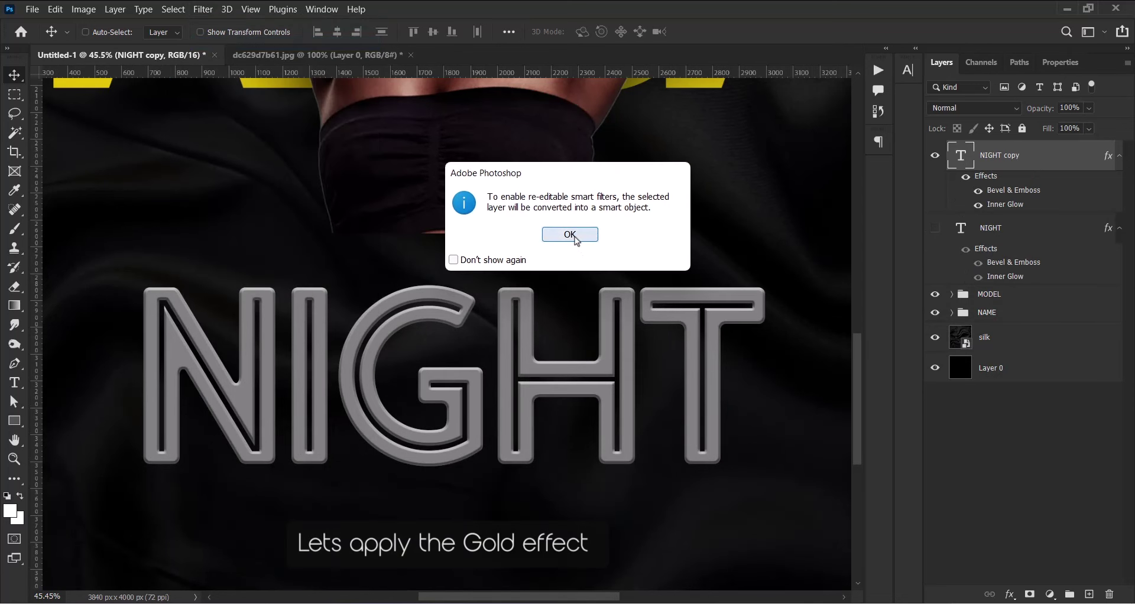
click(569, 234)
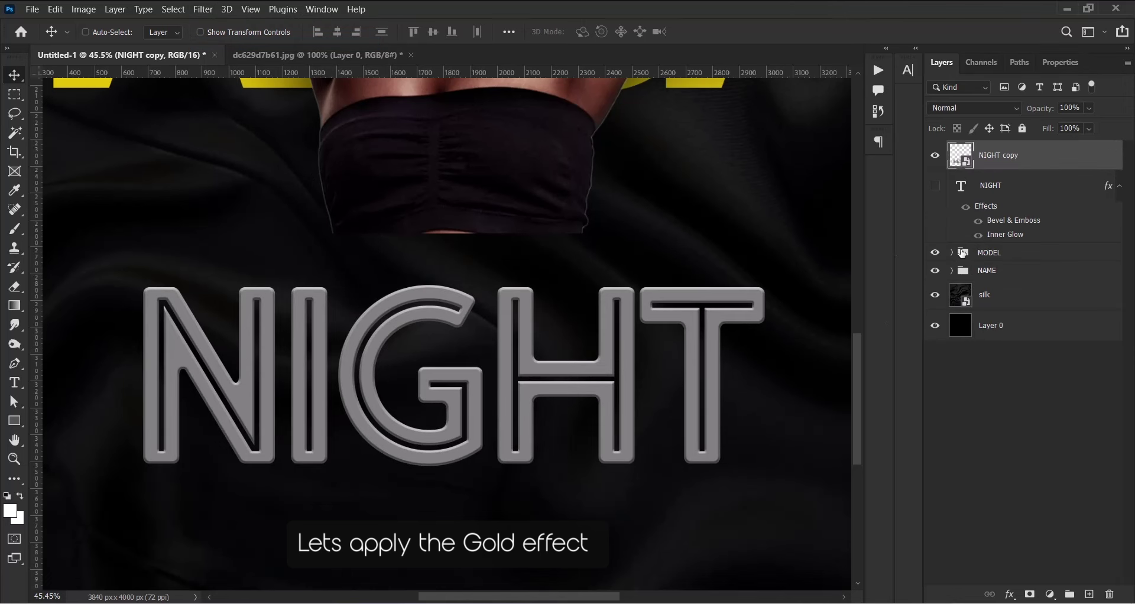
Open the smart object's contents and enlarge its canvas to 2321 × 1000 px.
double_click(962, 156)
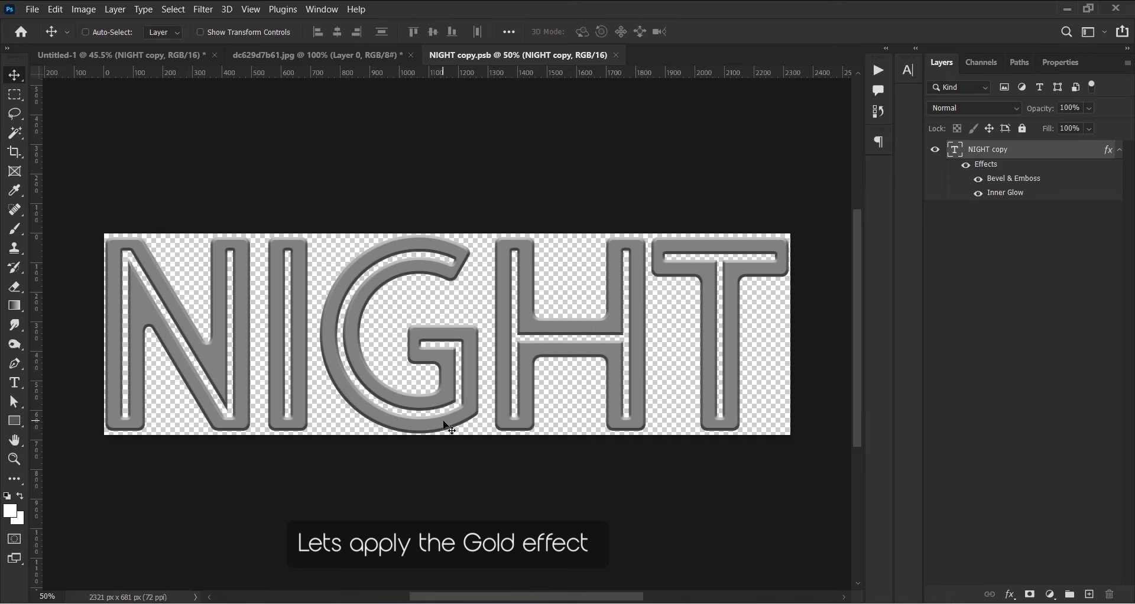
key(ctrl+alt+c)
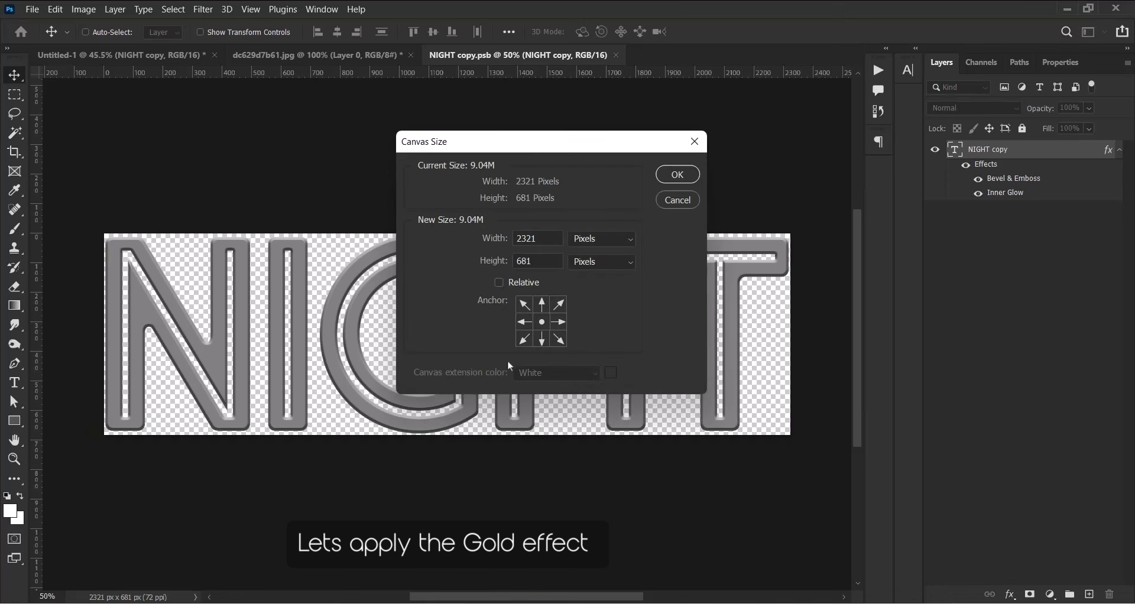
double_click(538, 263)
text(1000)
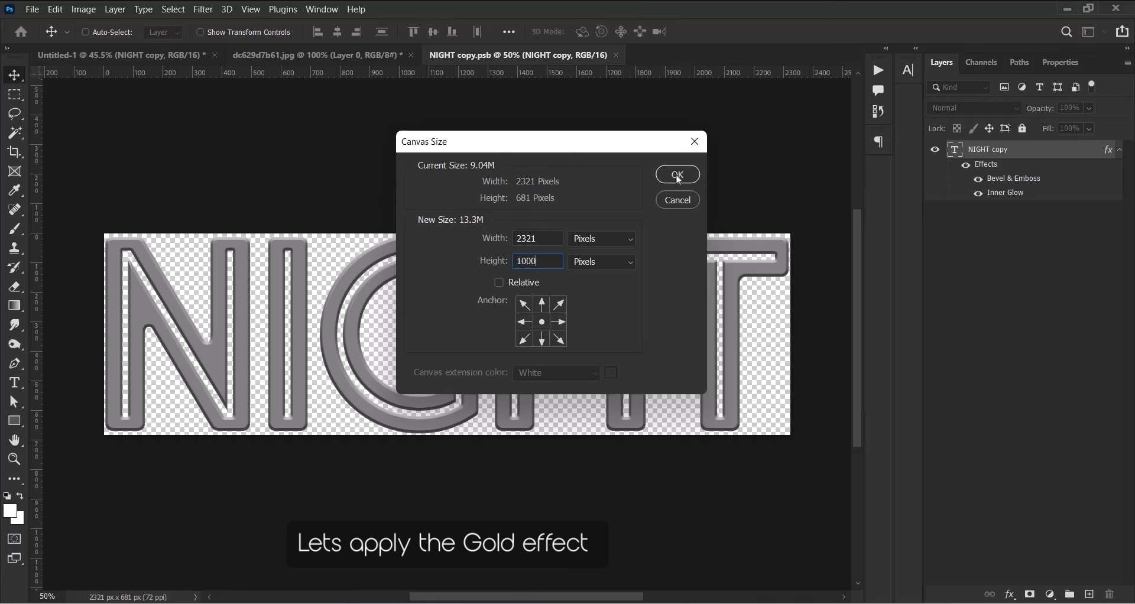
click(677, 175)
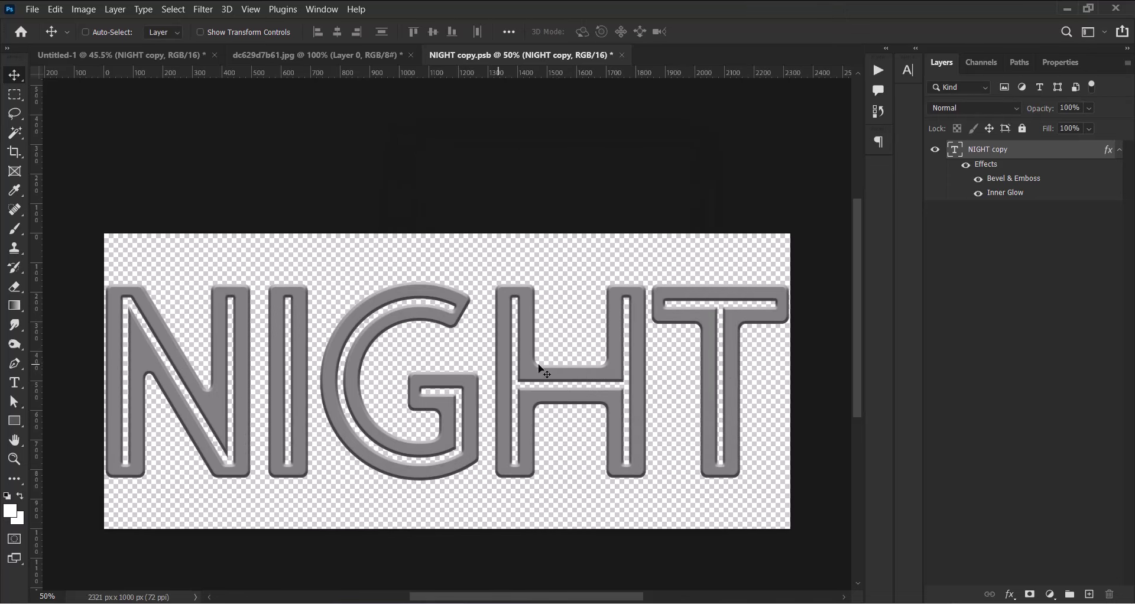
scroll(708, 374, up, 2)
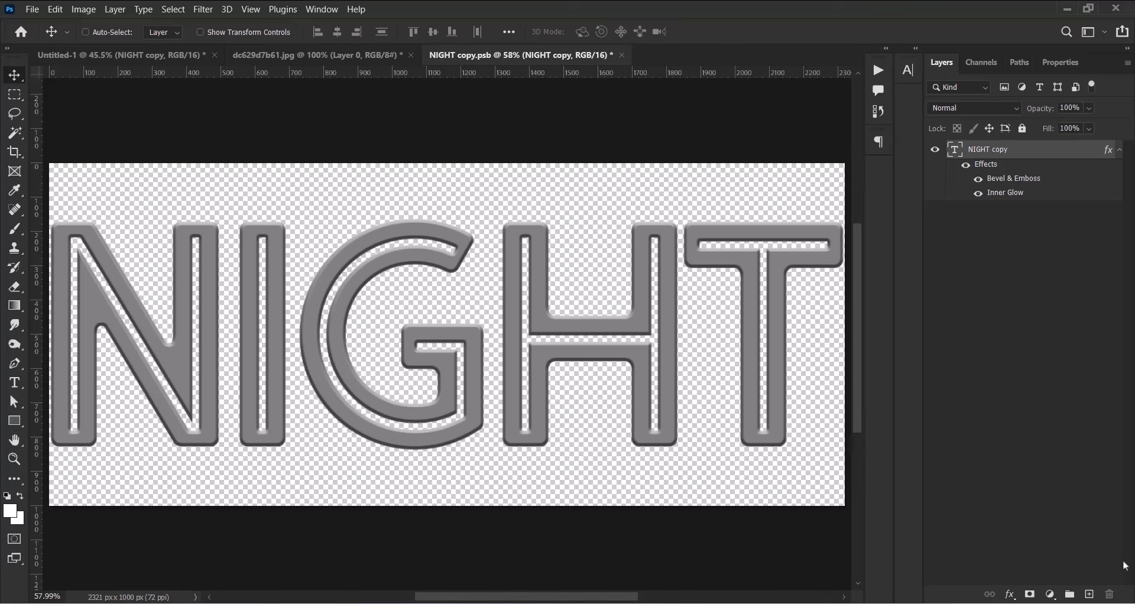
Fill a new layer above NIGHT copy with a diagonal Black, White gradient.
click(1090, 595)
click(14, 306)
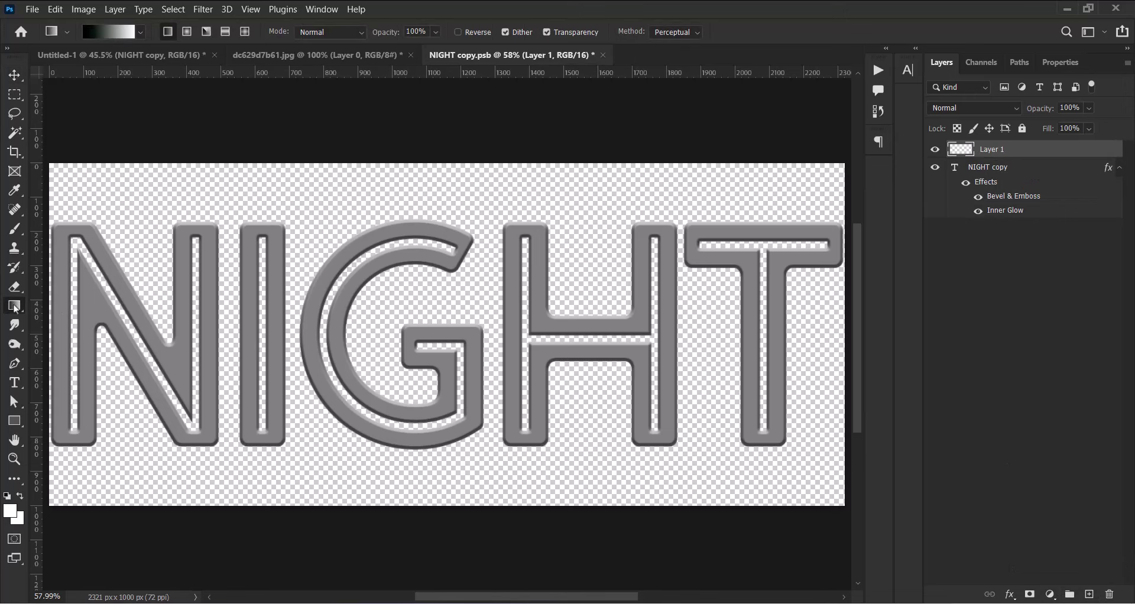
click(112, 32)
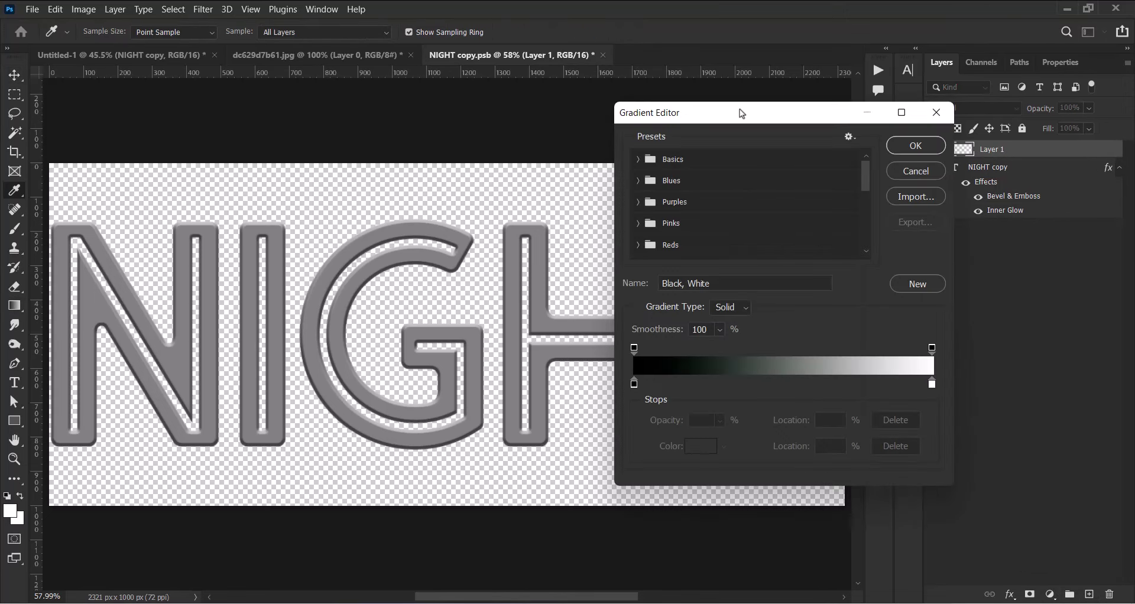
drag(740, 111, 631, 70)
click(531, 118)
click(594, 142)
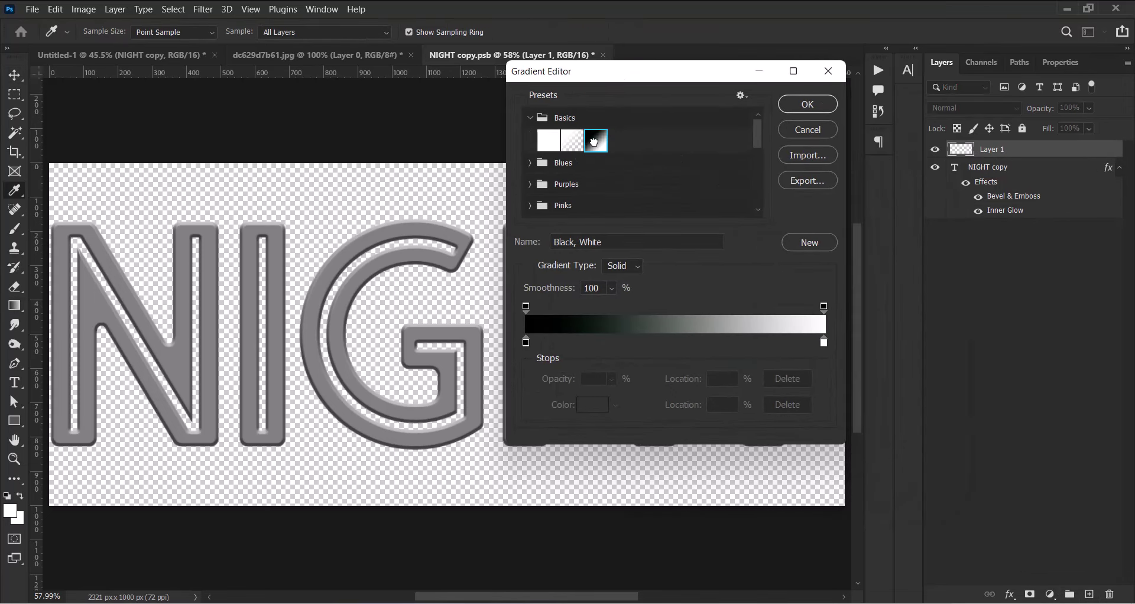
click(797, 107)
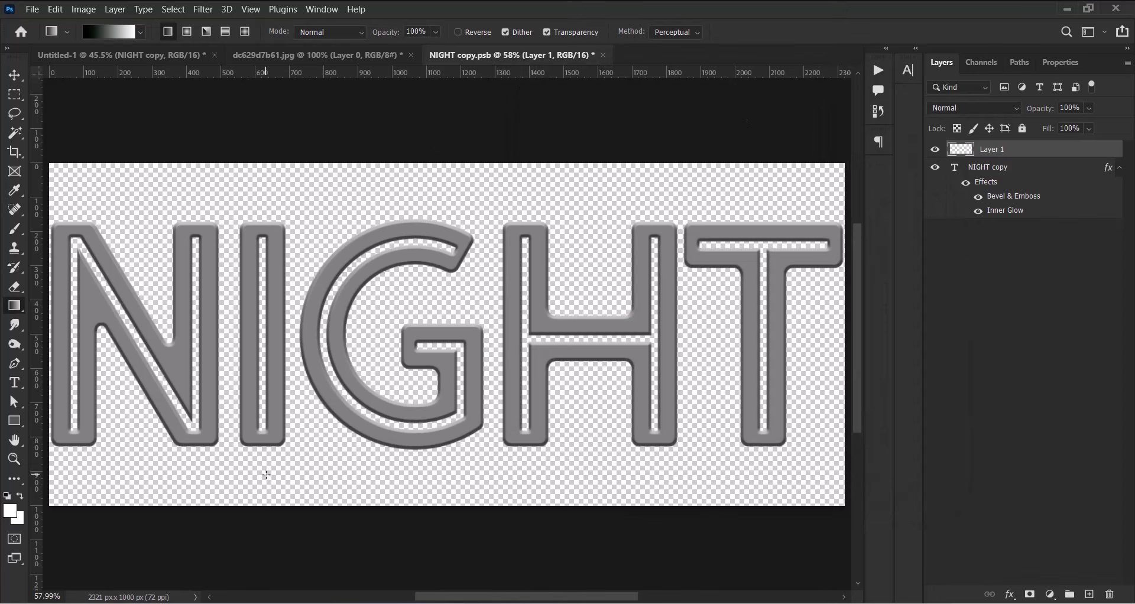
drag(266, 475, 341, 325)
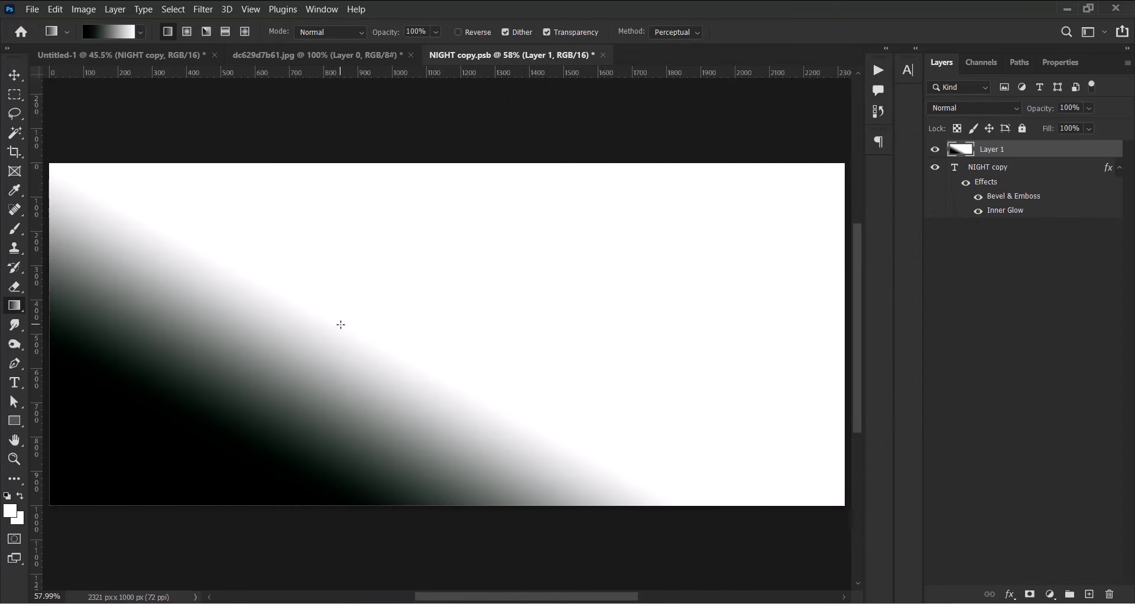
key(ctrl+z)
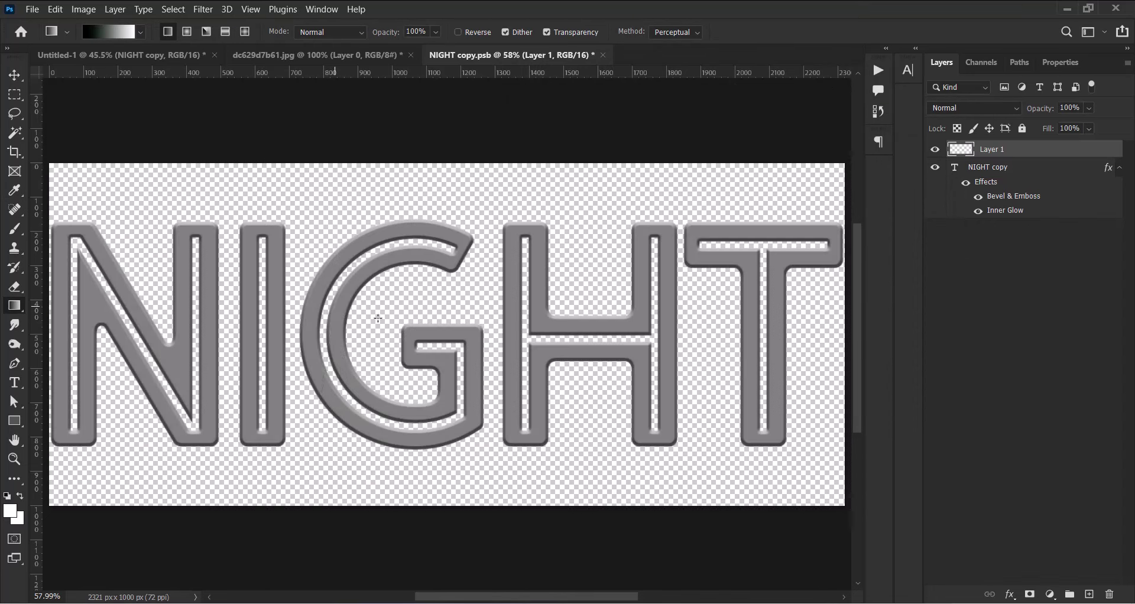
key(ctrl+shift+z)
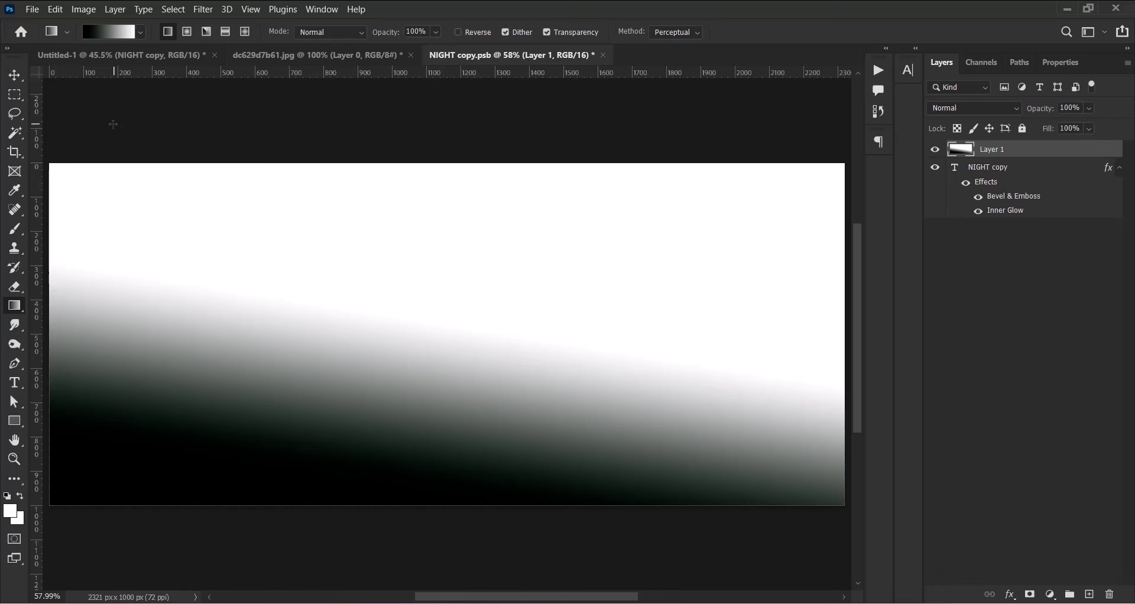
Clip the gradient to NIGHT at 86% fill in Overlay, grouping both as Group 1.
click(16, 75)
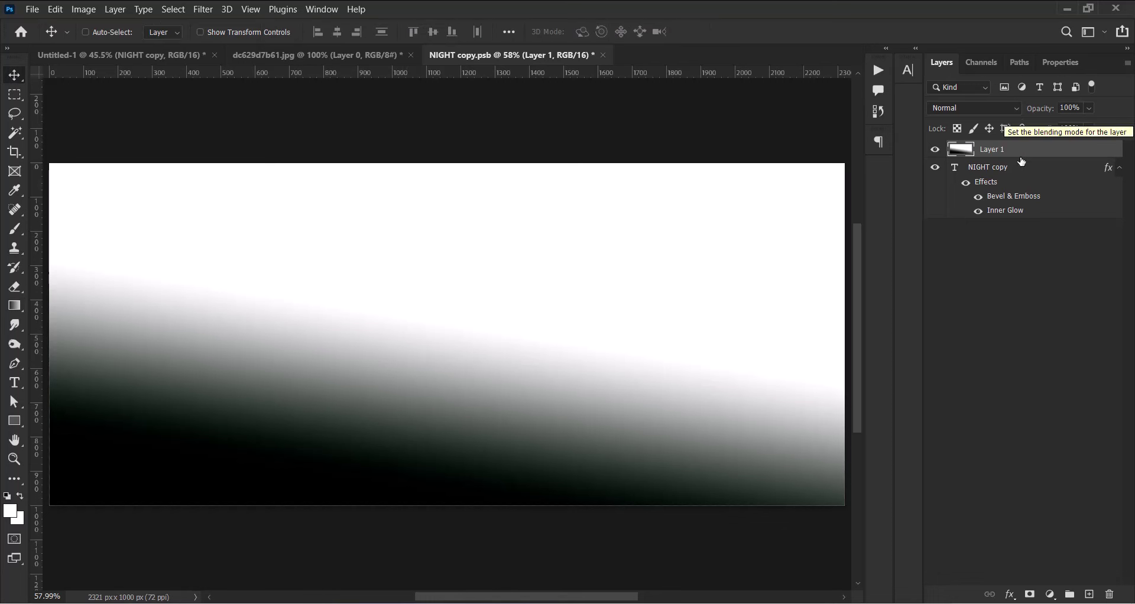
right_click(1044, 155)
click(918, 290)
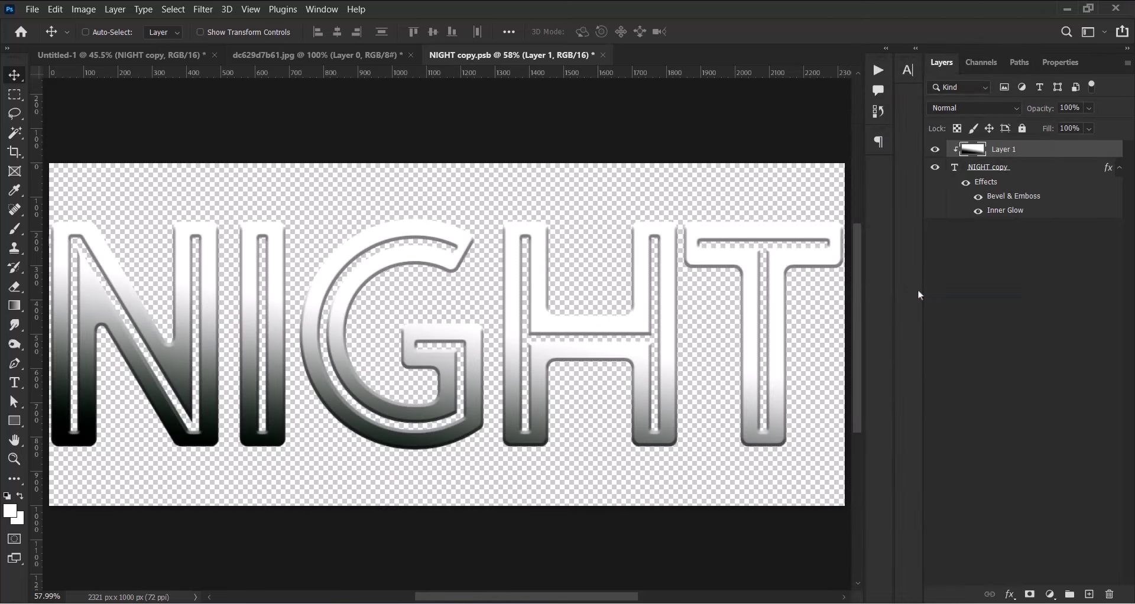
click(1090, 129)
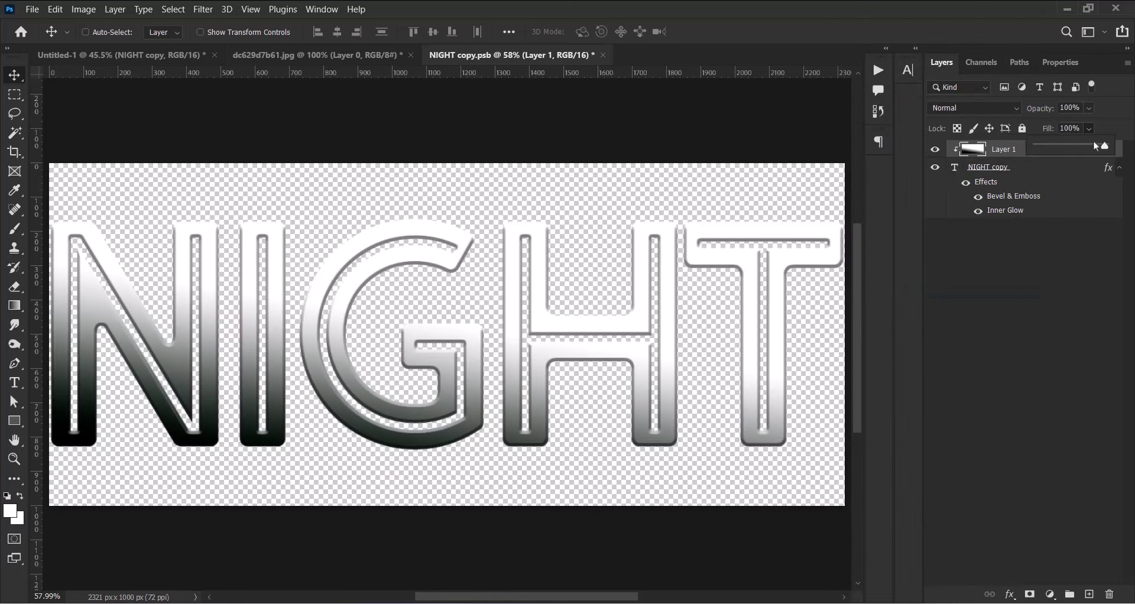
drag(1106, 146, 1097, 148)
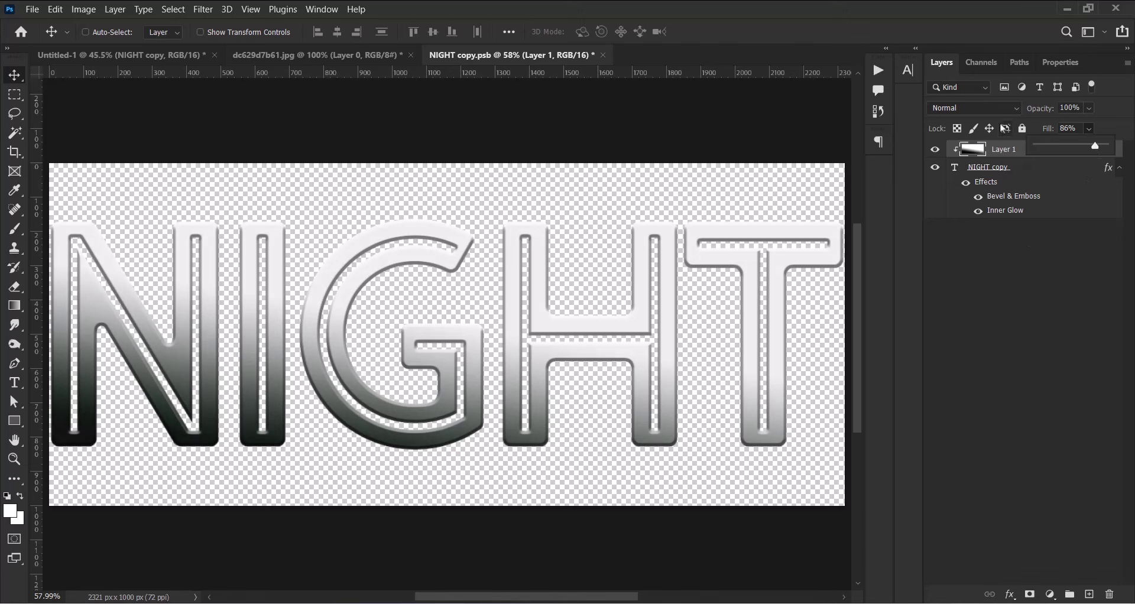
click(1018, 110)
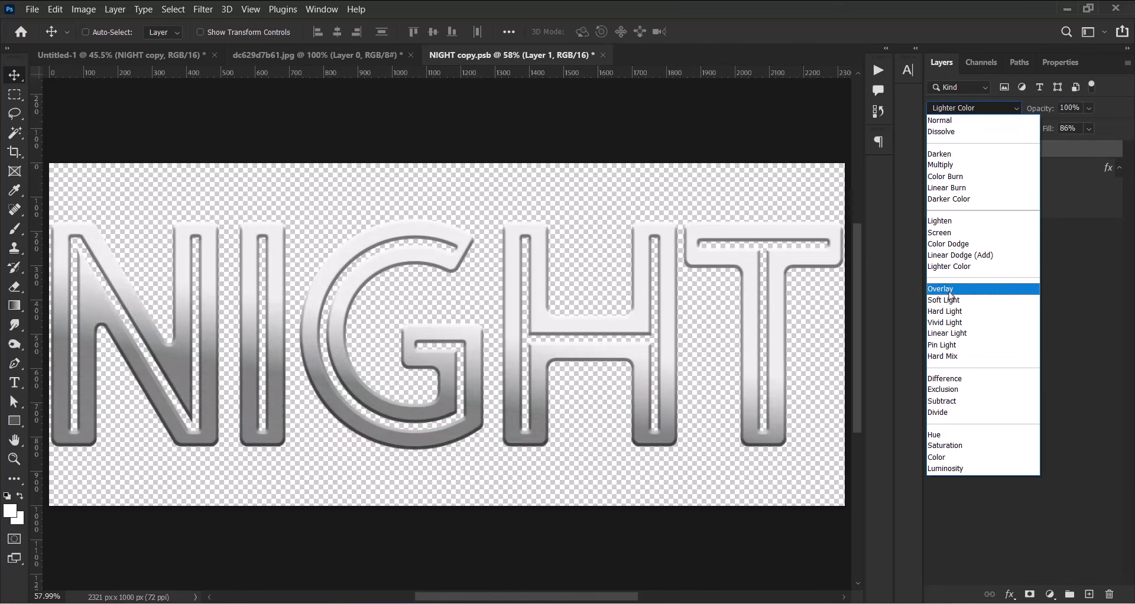
click(951, 288)
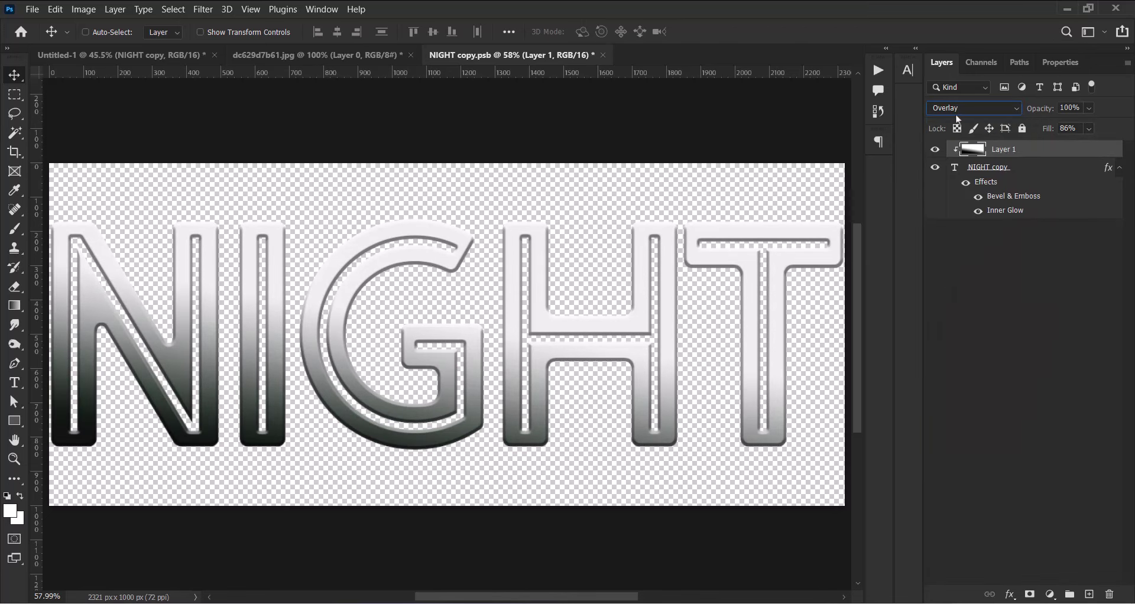
shift+click(963, 171)
key(ctrl+g)
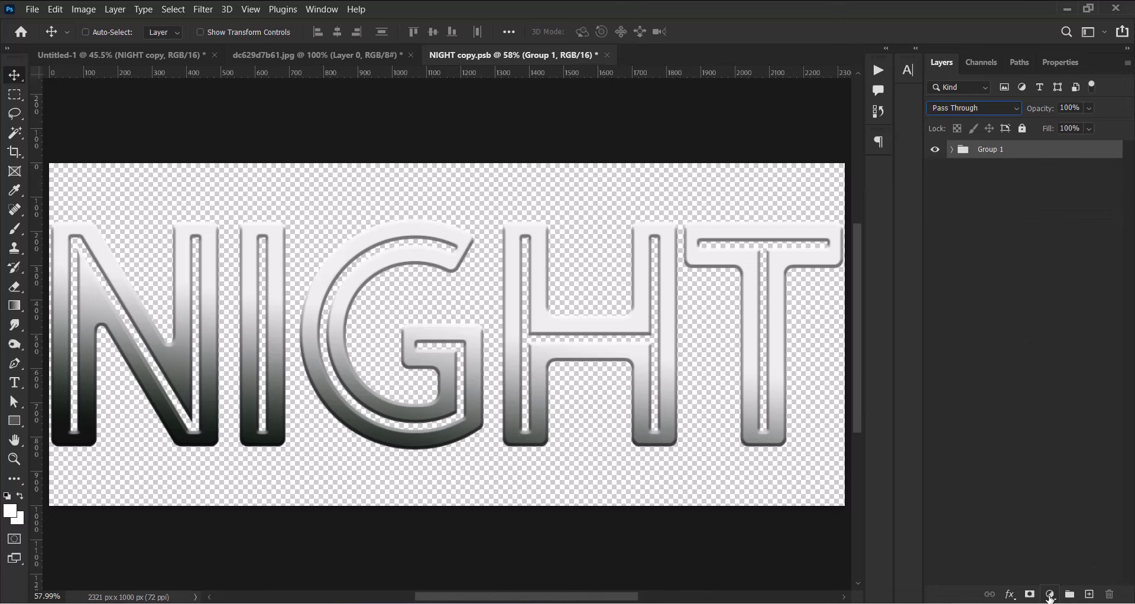
Add a Gradient Map adjustment and open the Resource Boy Gold Gradients presets.
click(1050, 596)
click(1047, 577)
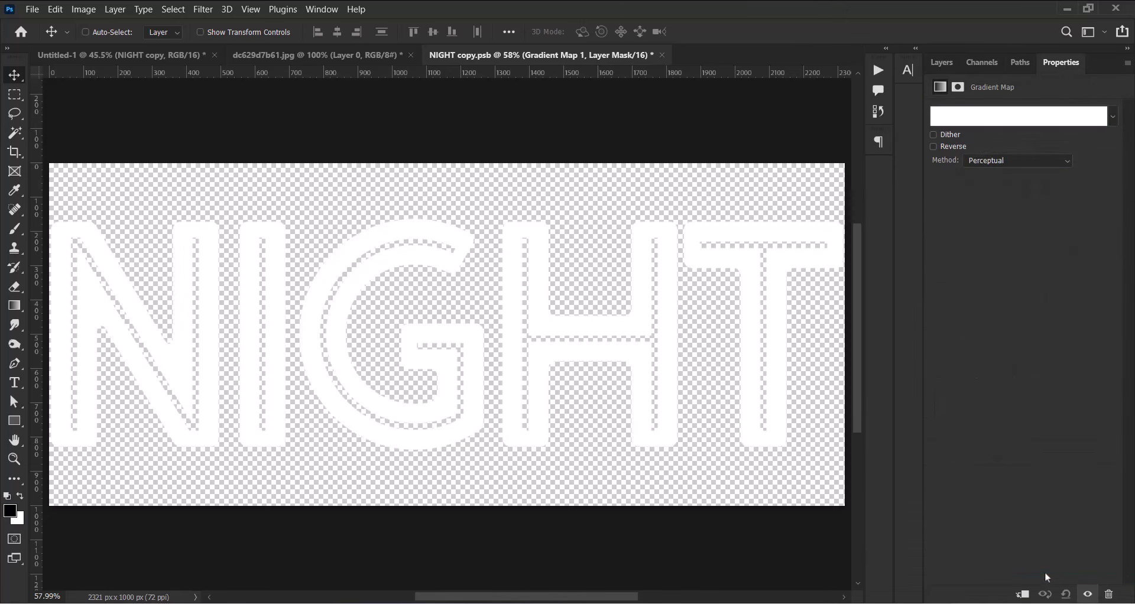
click(978, 123)
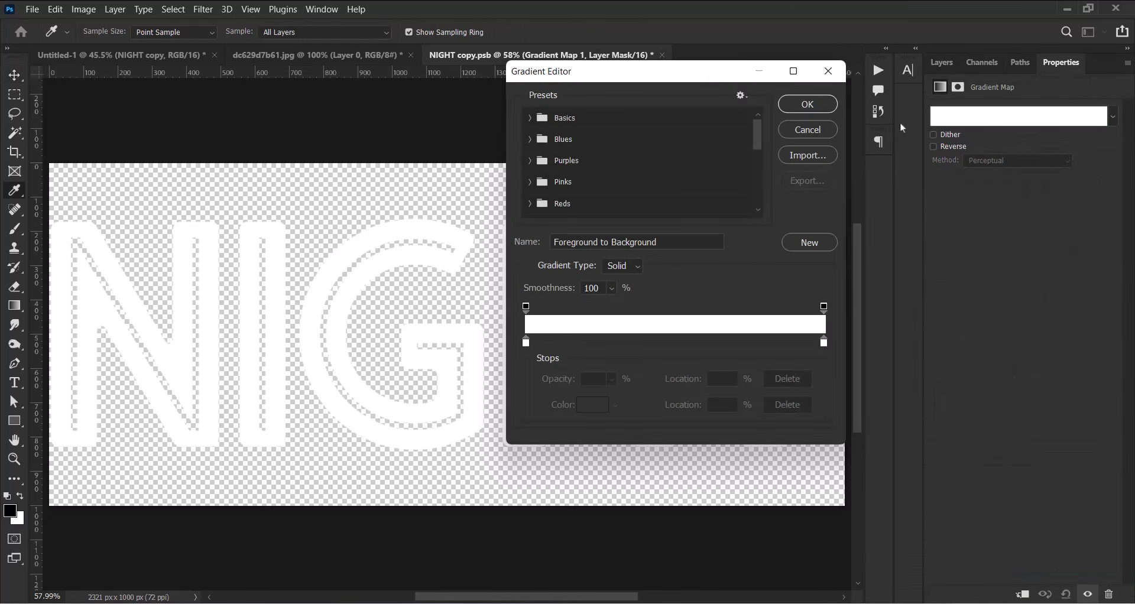
drag(758, 134, 758, 201)
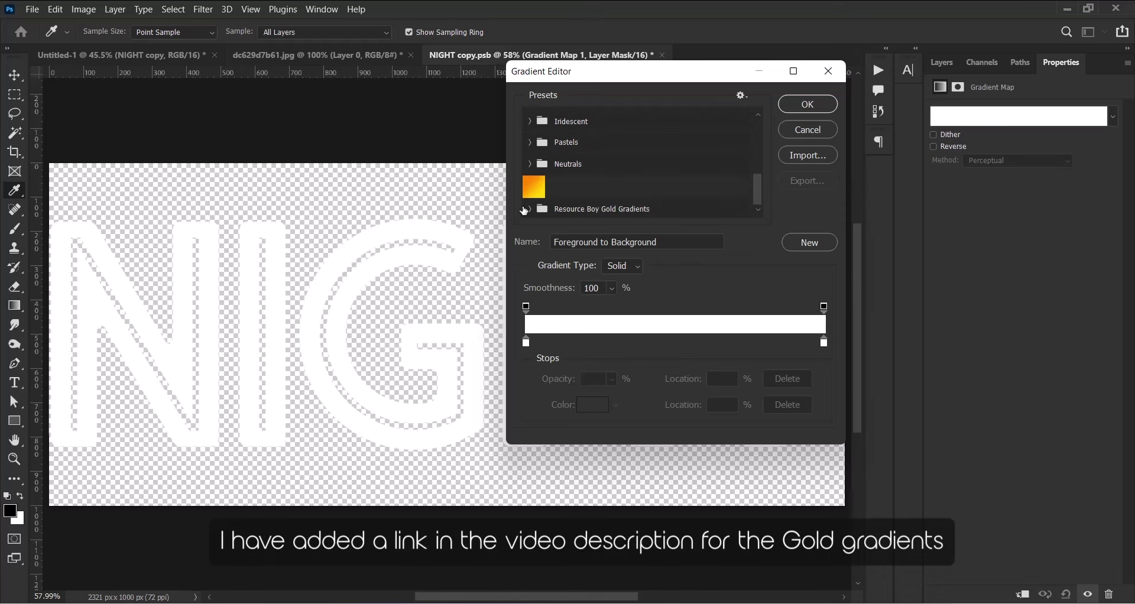
click(530, 210)
scroll(567, 195, down, 1)
scroll(591, 189, down, 2)
scroll(627, 187, down, 1)
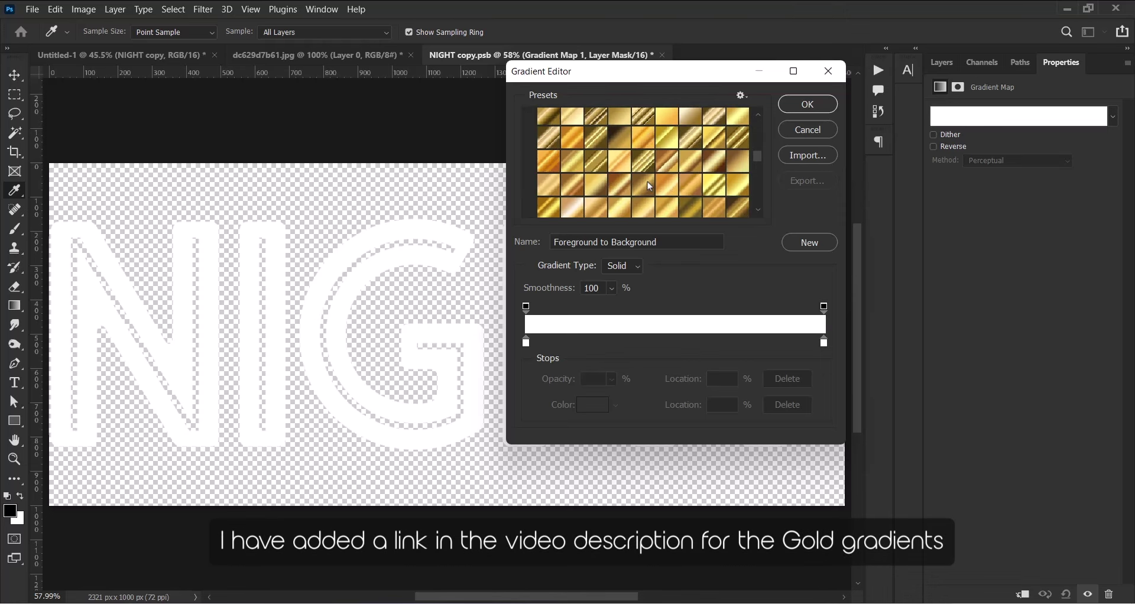
Choose RB Gold Gradient 35 after previewing others, and clip the Gradient Map to Group 1.
click(714, 137)
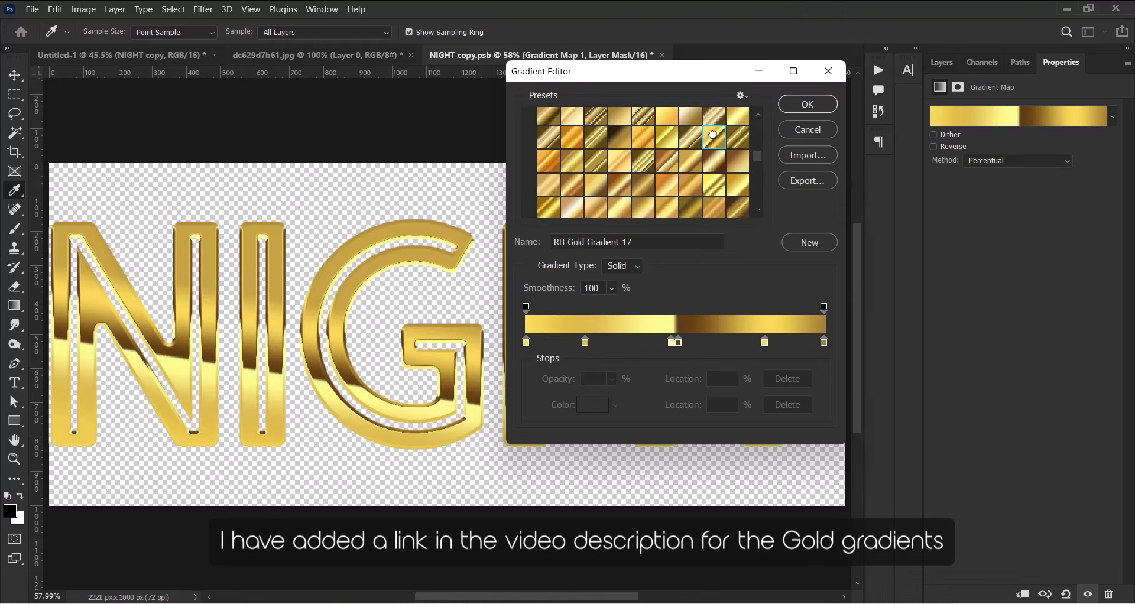
scroll(718, 171, up, 1)
scroll(717, 177, down, 1)
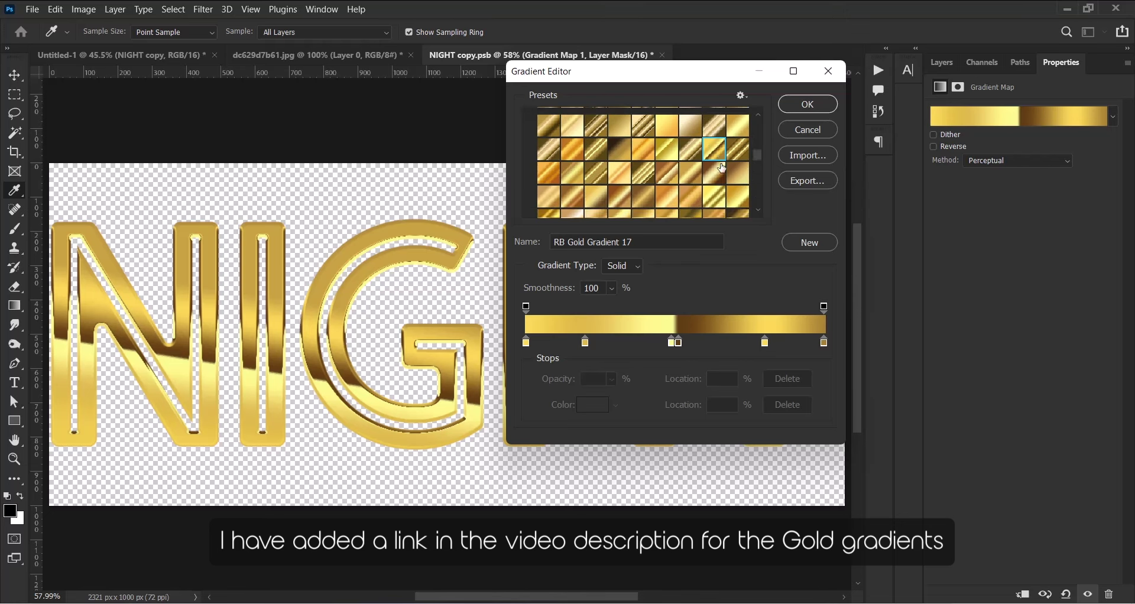
click(714, 184)
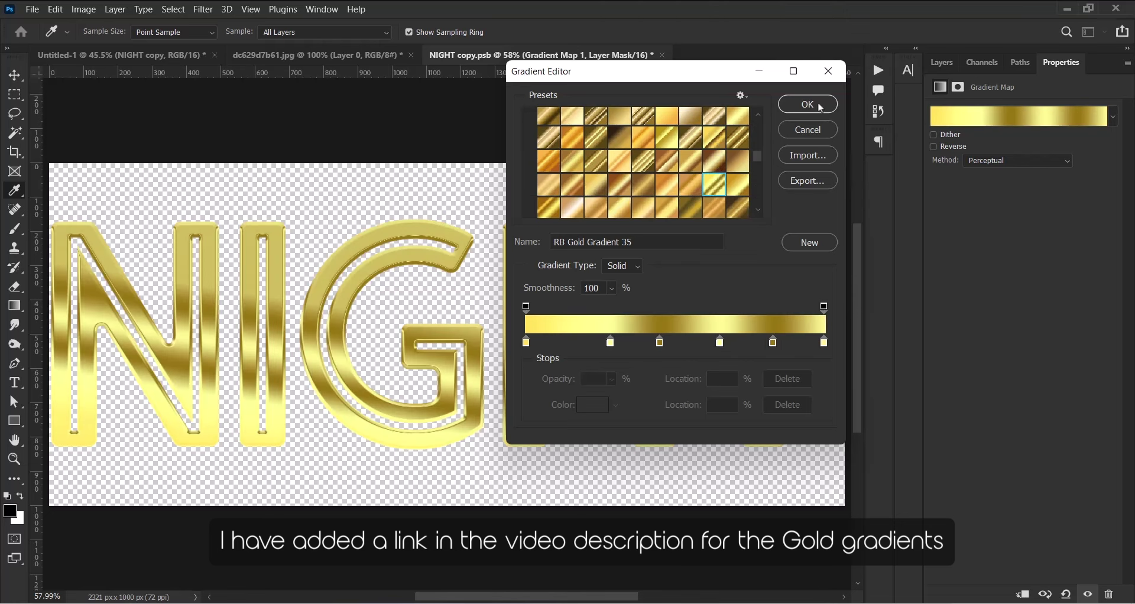
click(625, 187)
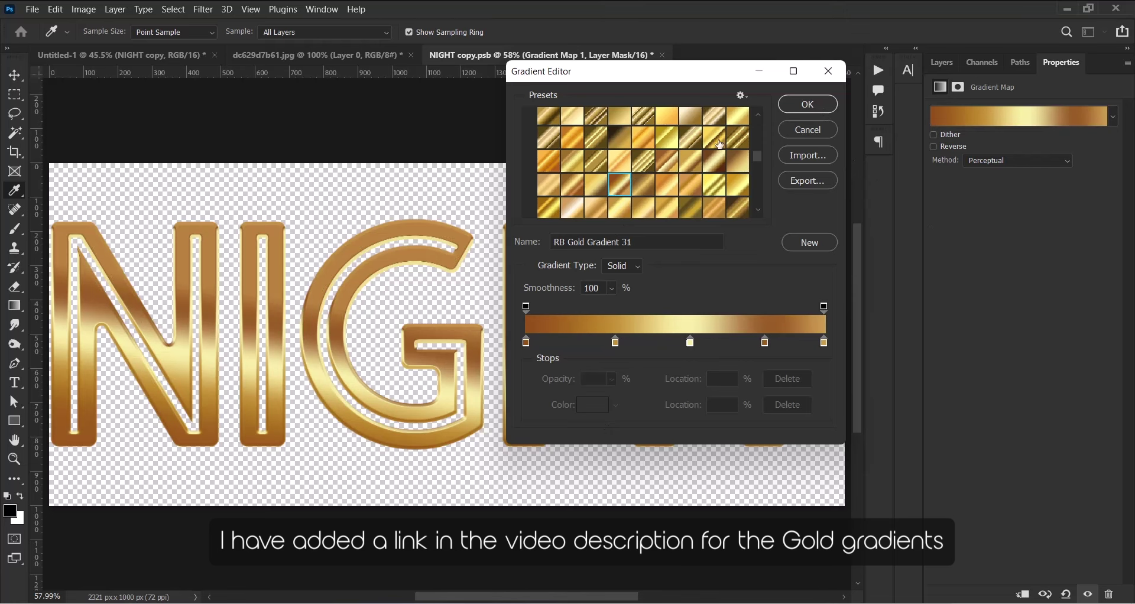
click(714, 139)
scroll(725, 151, down, 2)
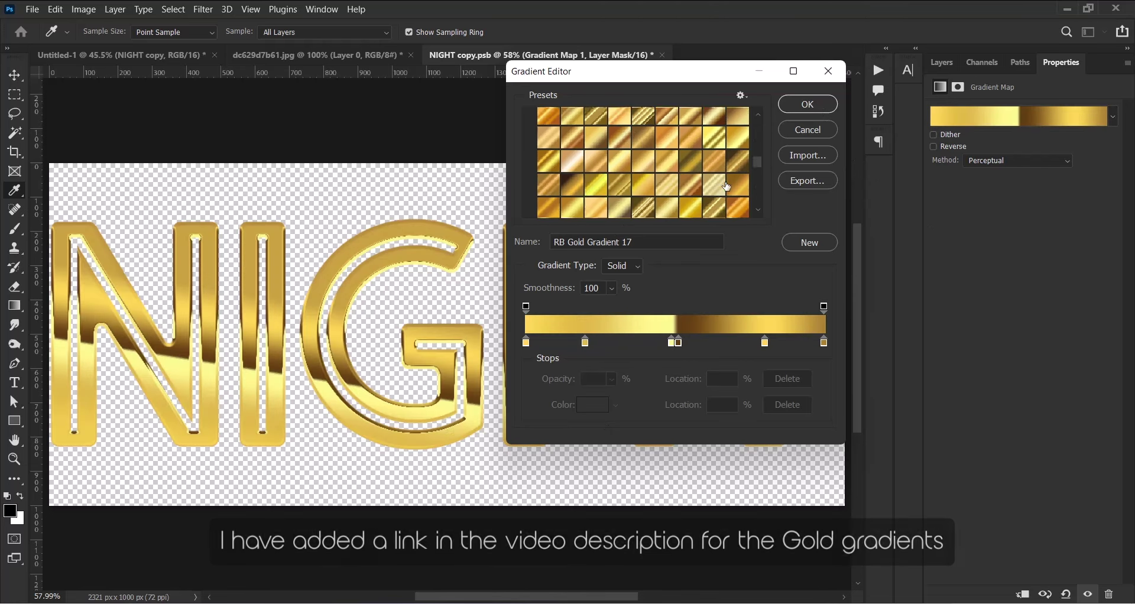
scroll(729, 154, down, 1)
click(717, 117)
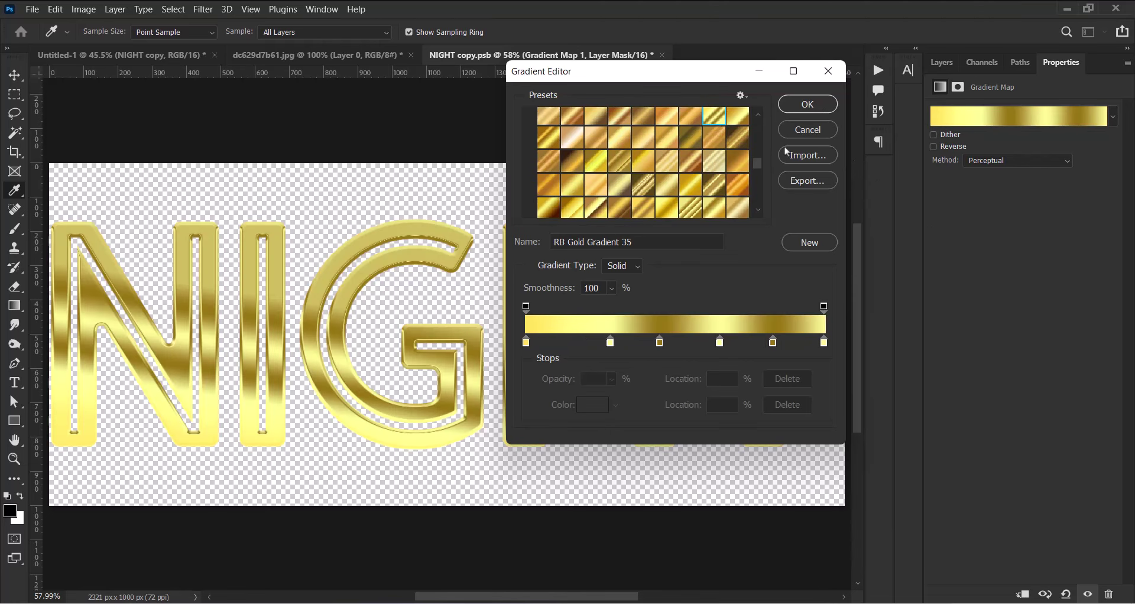
click(808, 108)
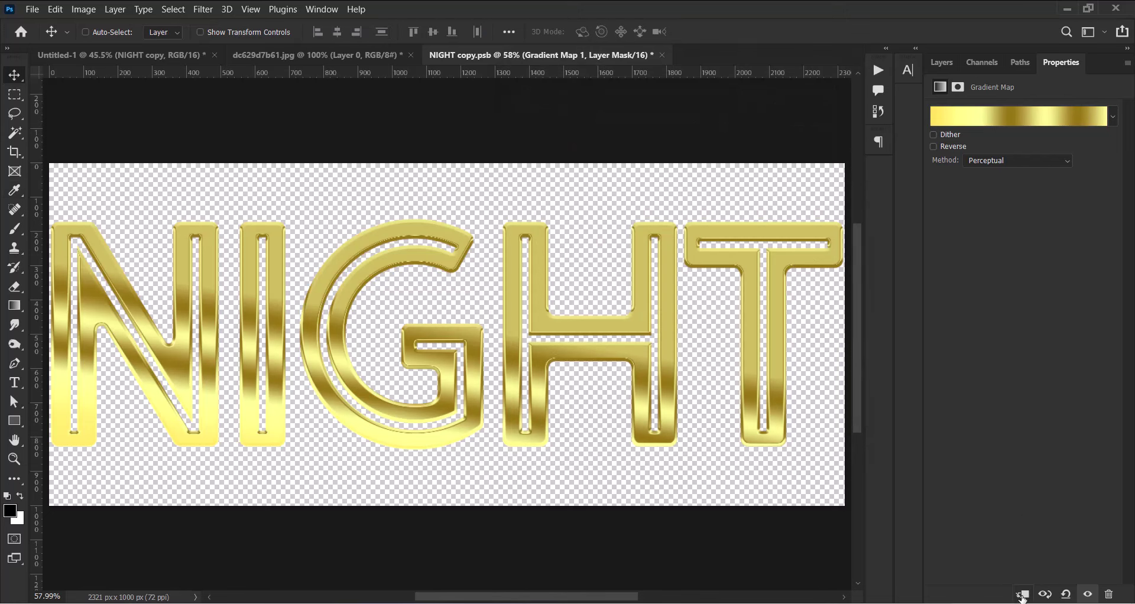
click(1023, 598)
click(942, 63)
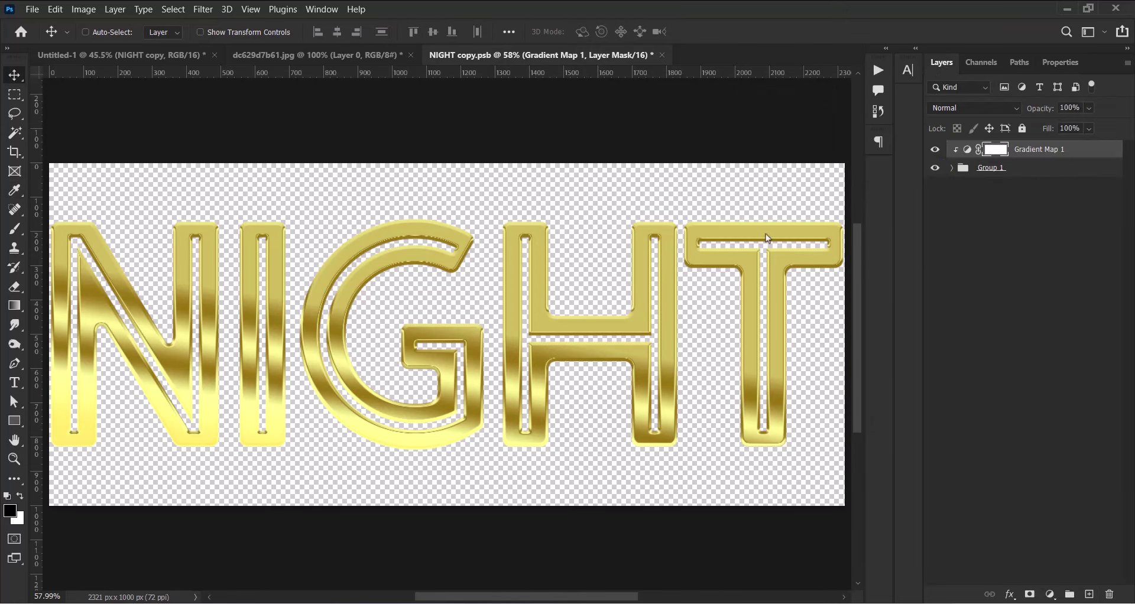
Save the NIGHT copy file and return to the poster, fitted to the window.
key(ctrl+s)
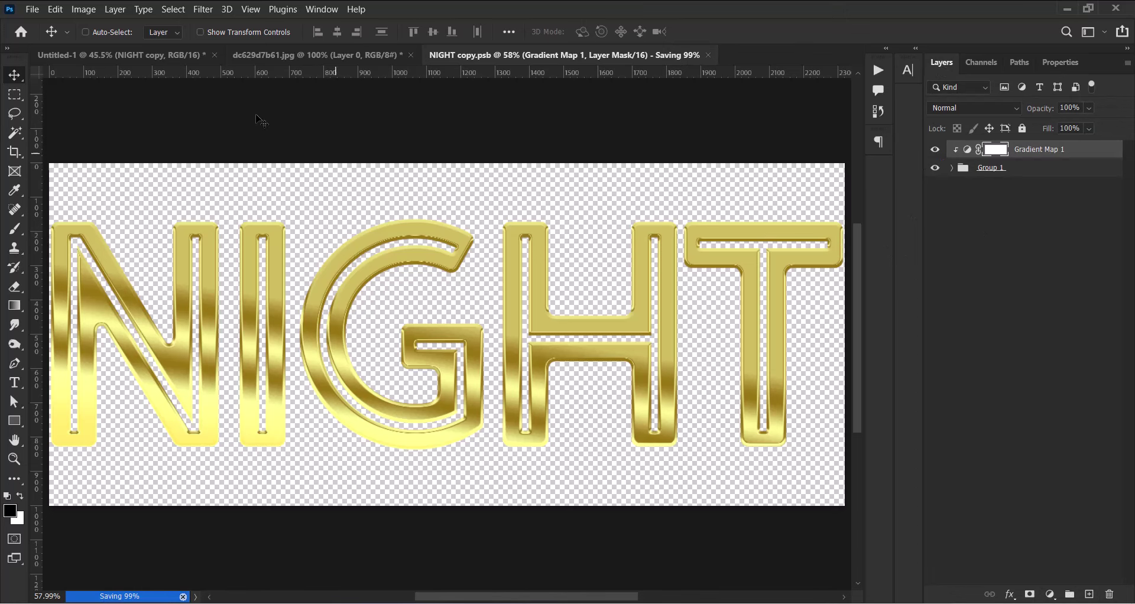
click(121, 54)
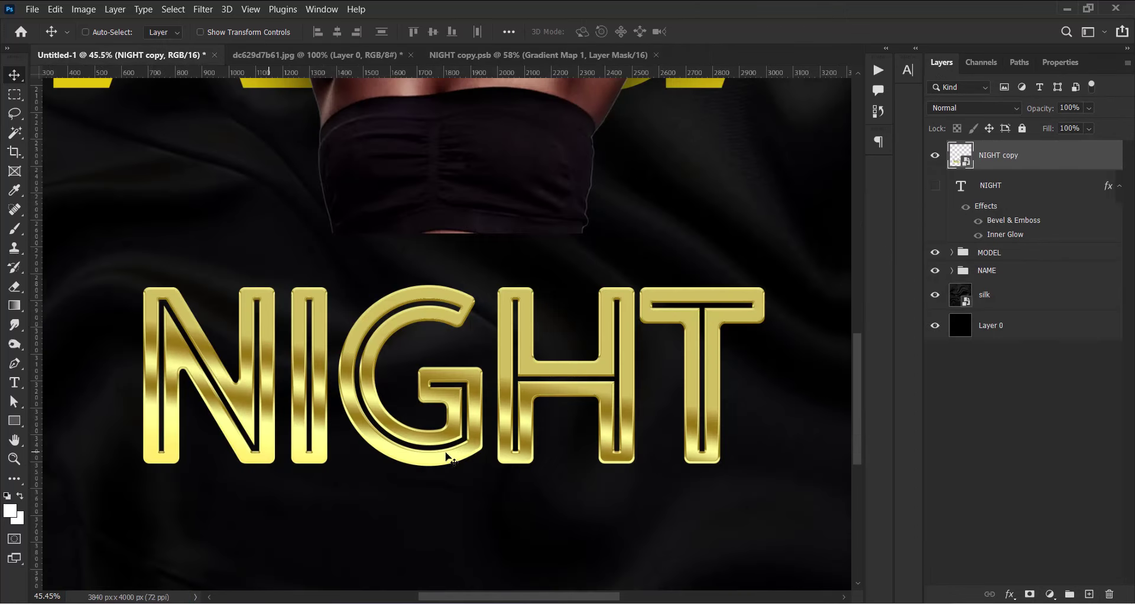
key(ctrl)
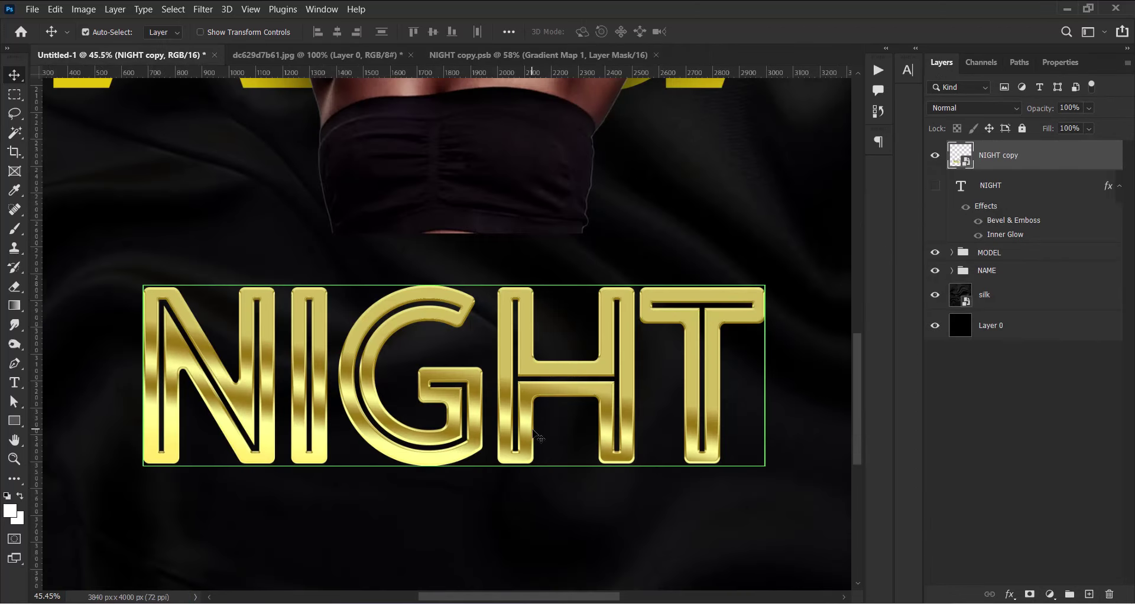
key(ctrl+0)
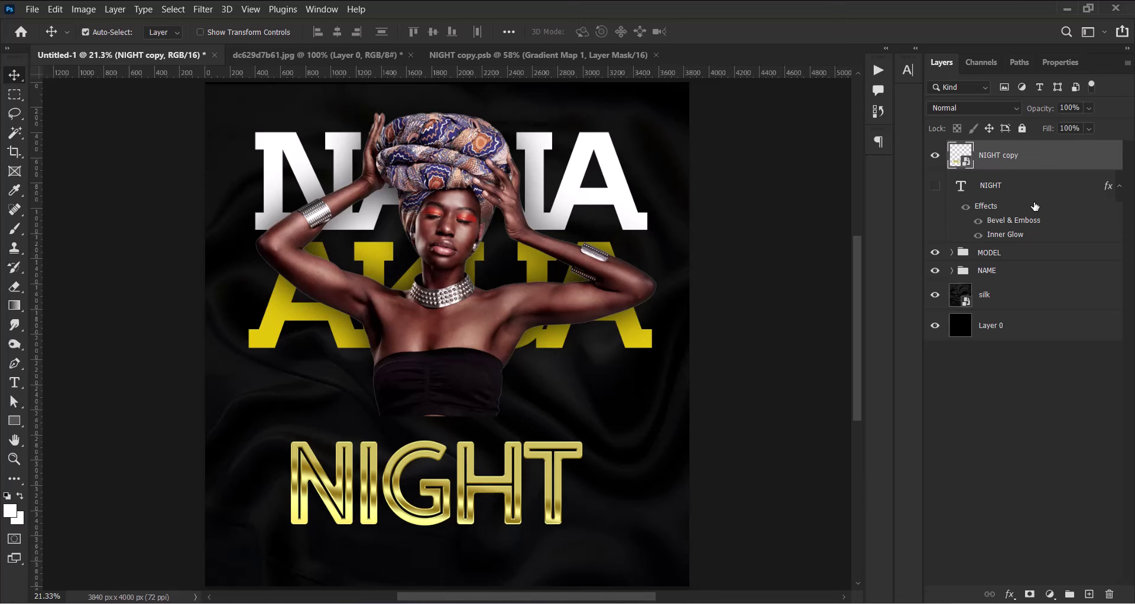
Enlarge the gold NIGHT title to about 124% and add an empty Layer 1 above it.
key(ctrl+t)
drag(587, 545, 627, 565)
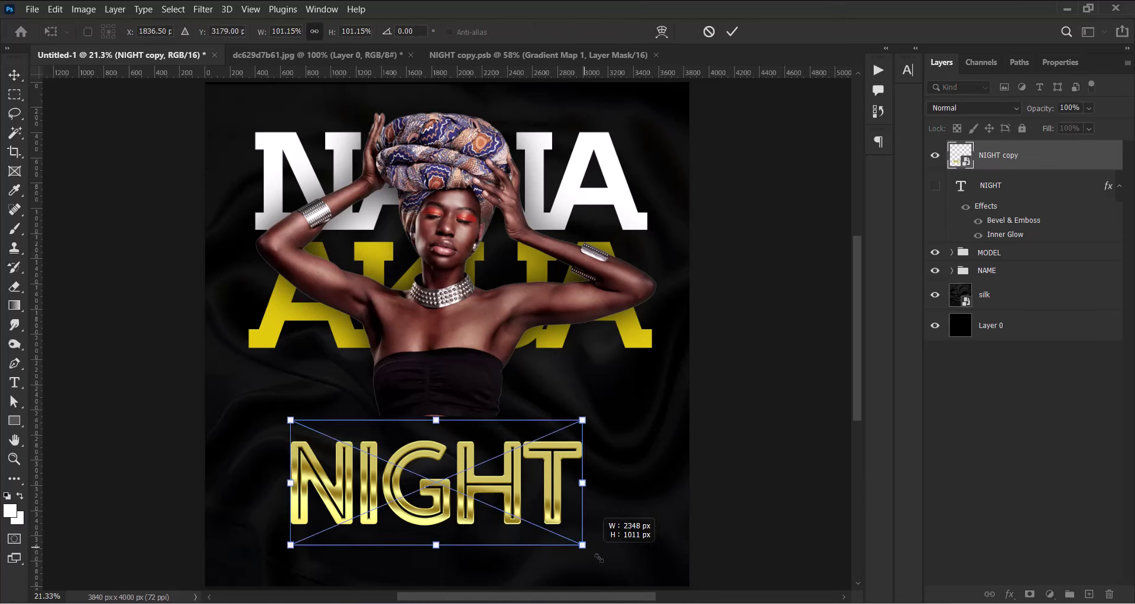
drag(291, 420, 263, 409)
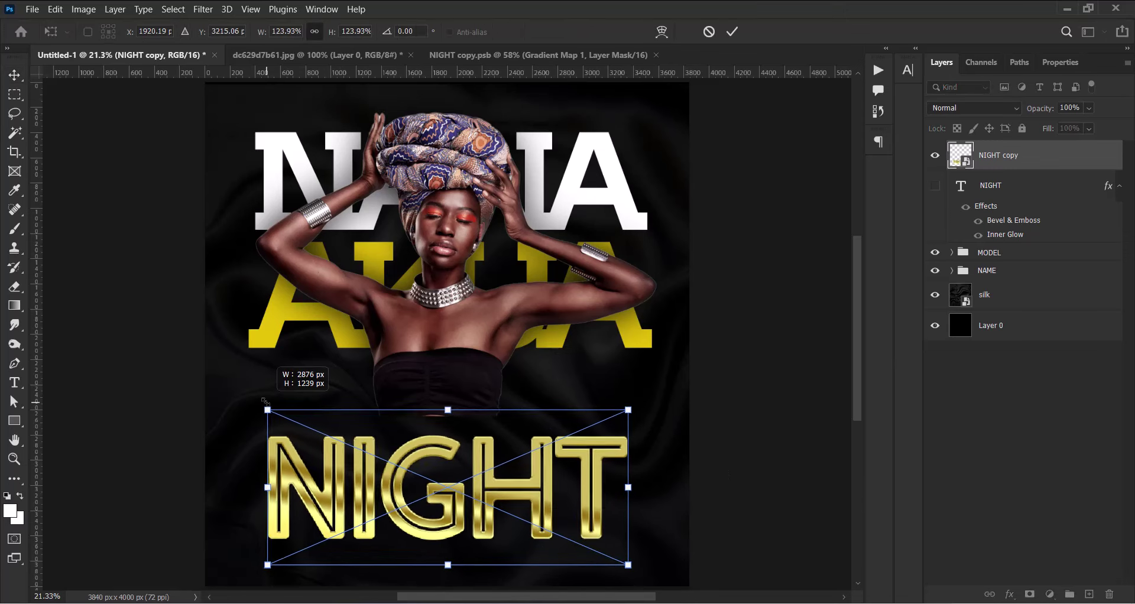
key(Return)
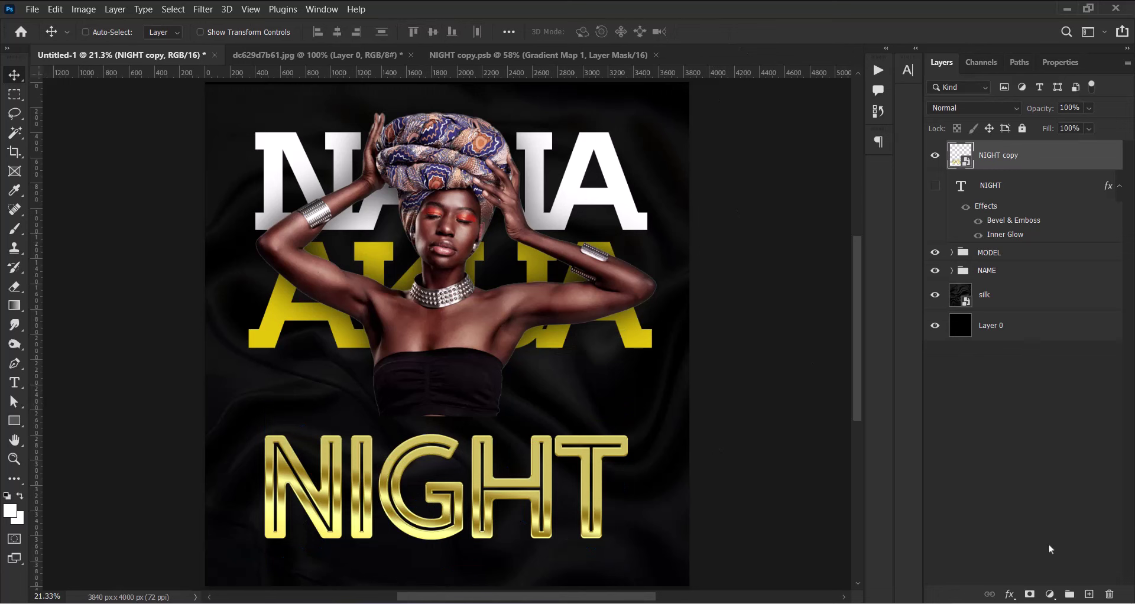
click(1089, 595)
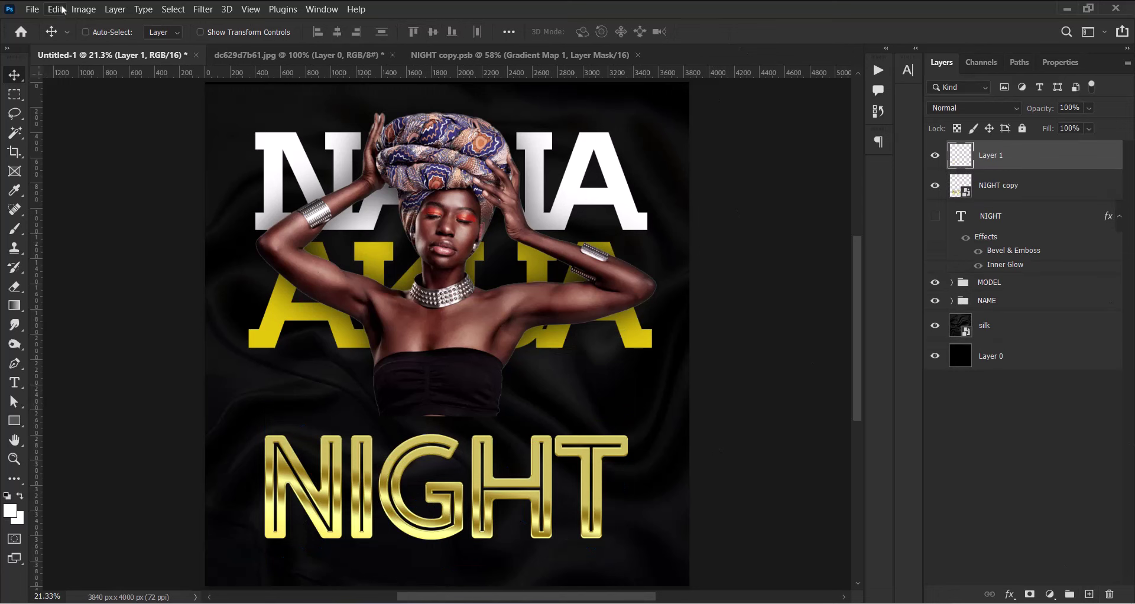
Set up the Type tool with Photograph Signature font and near-white colour fffdfd.
click(14, 383)
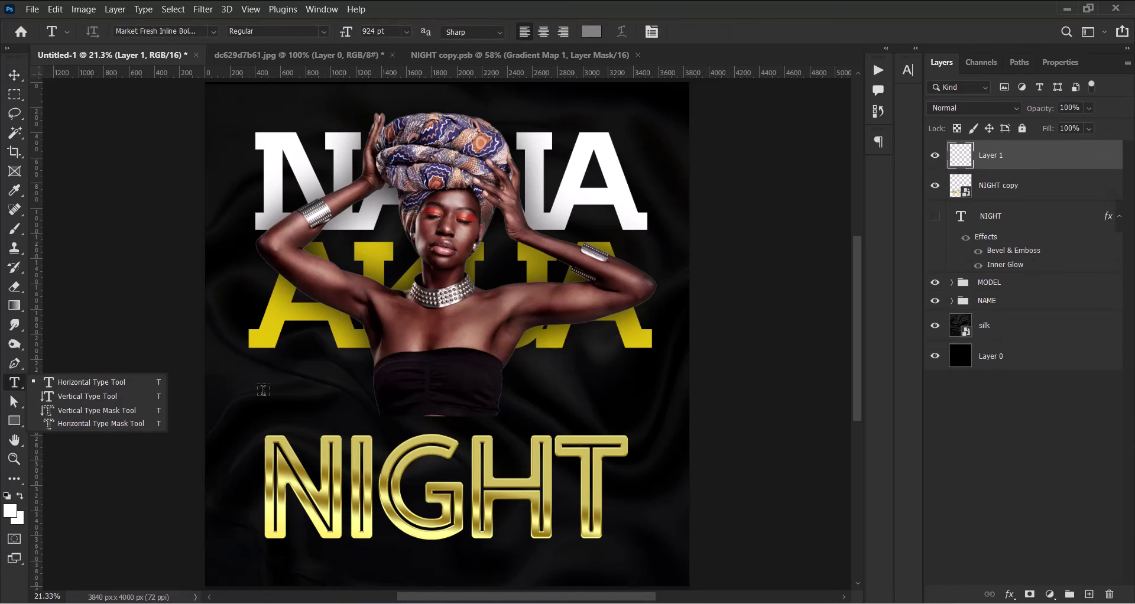
click(213, 31)
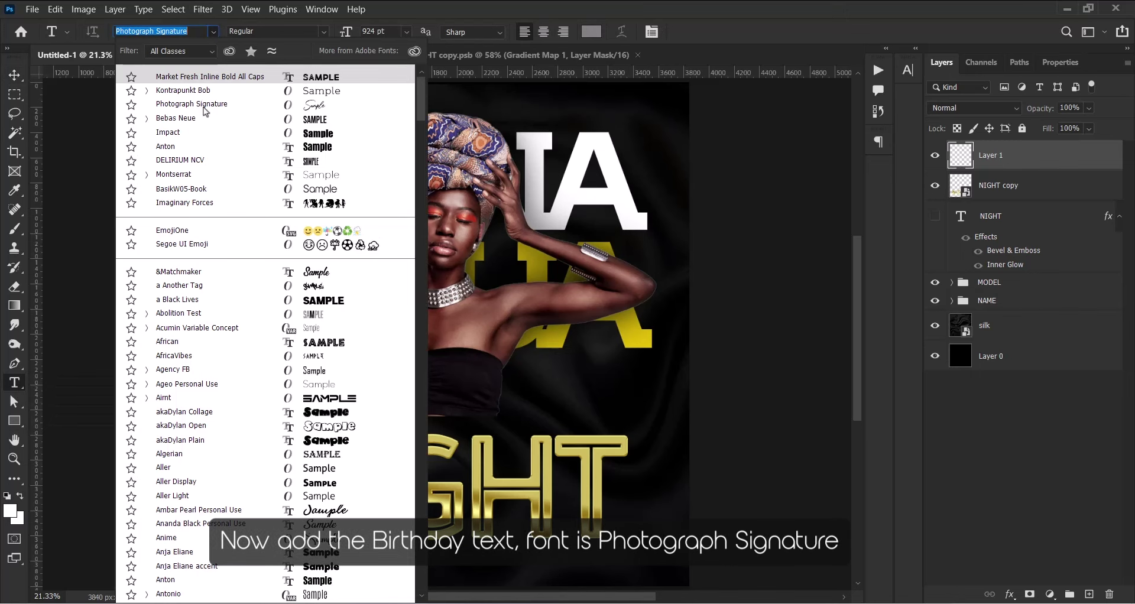
click(204, 110)
key(Return)
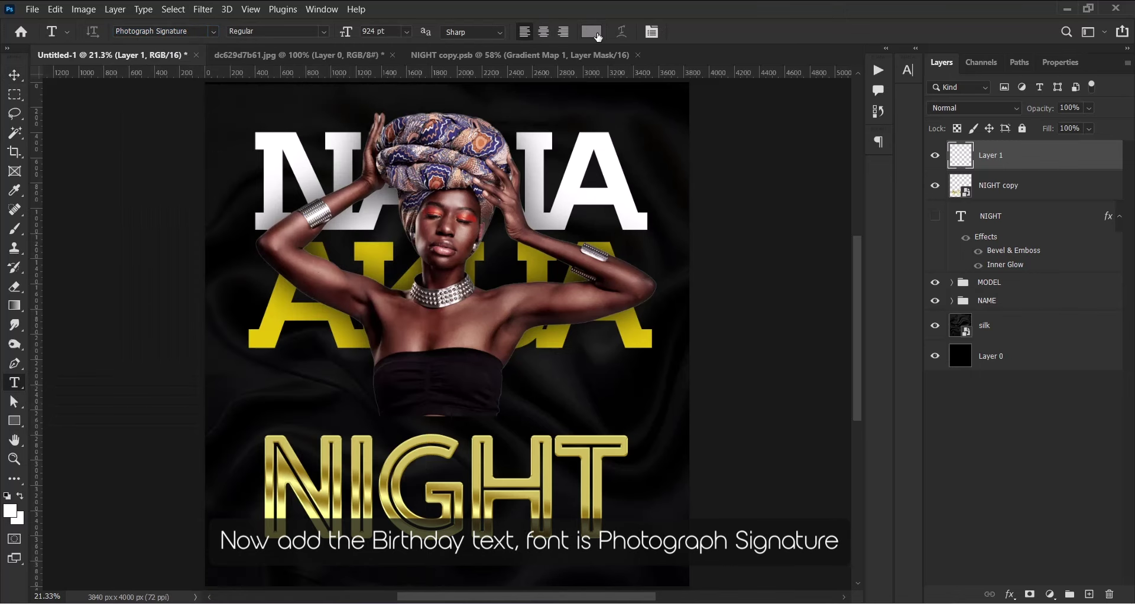
click(592, 32)
text(fffdfd)
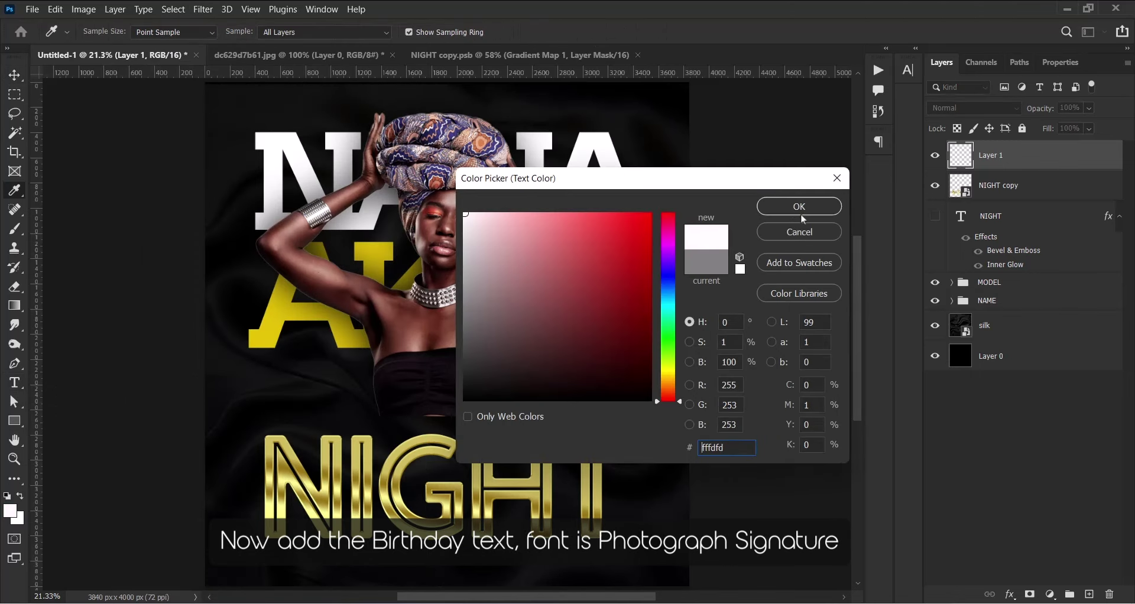
click(799, 207)
Type 'Birthday' above the NIGHT title and commit the text.
click(324, 401)
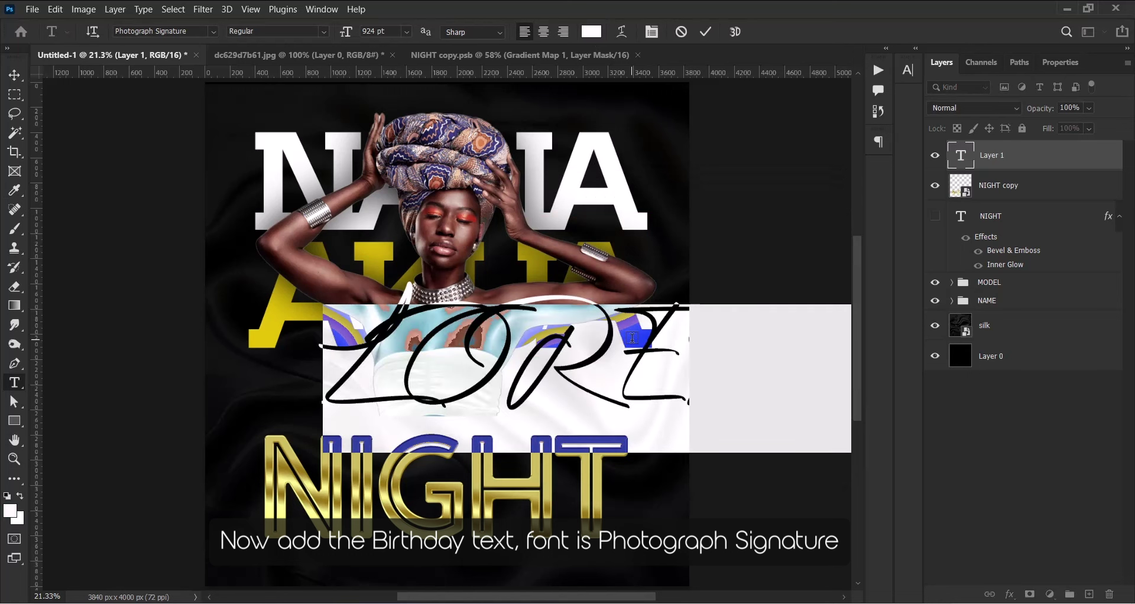
text(Bi)
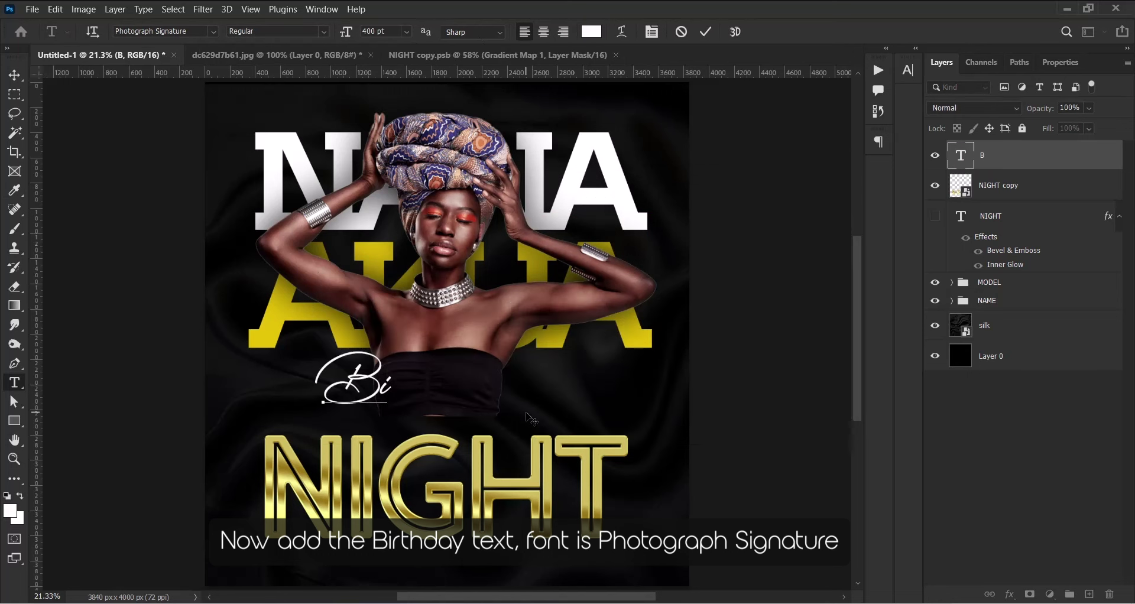
text(rth)
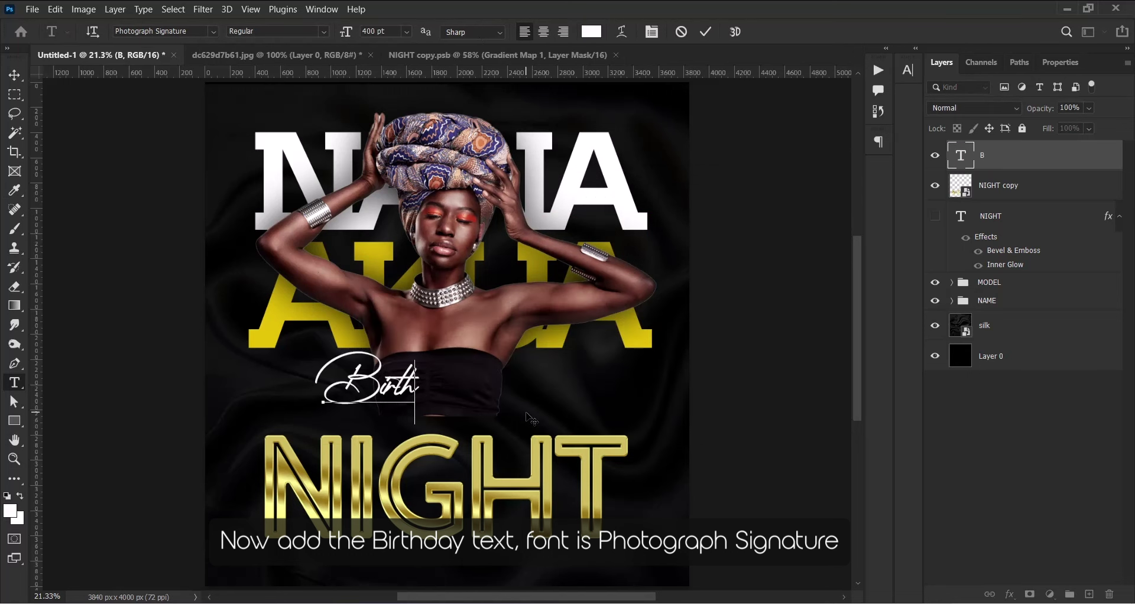
text(day)
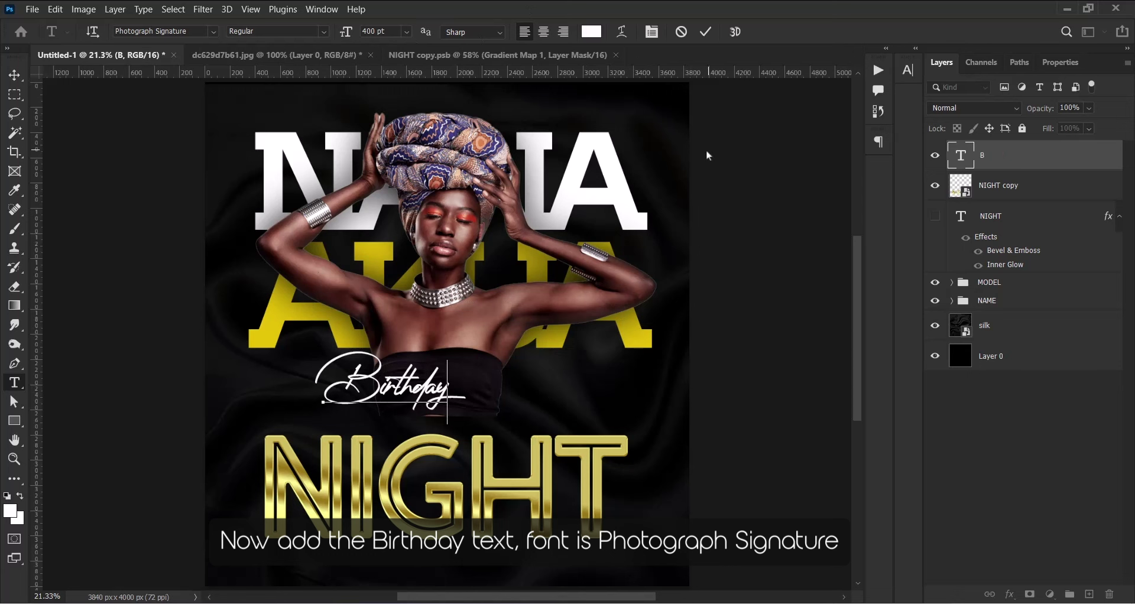
click(706, 31)
key(v)
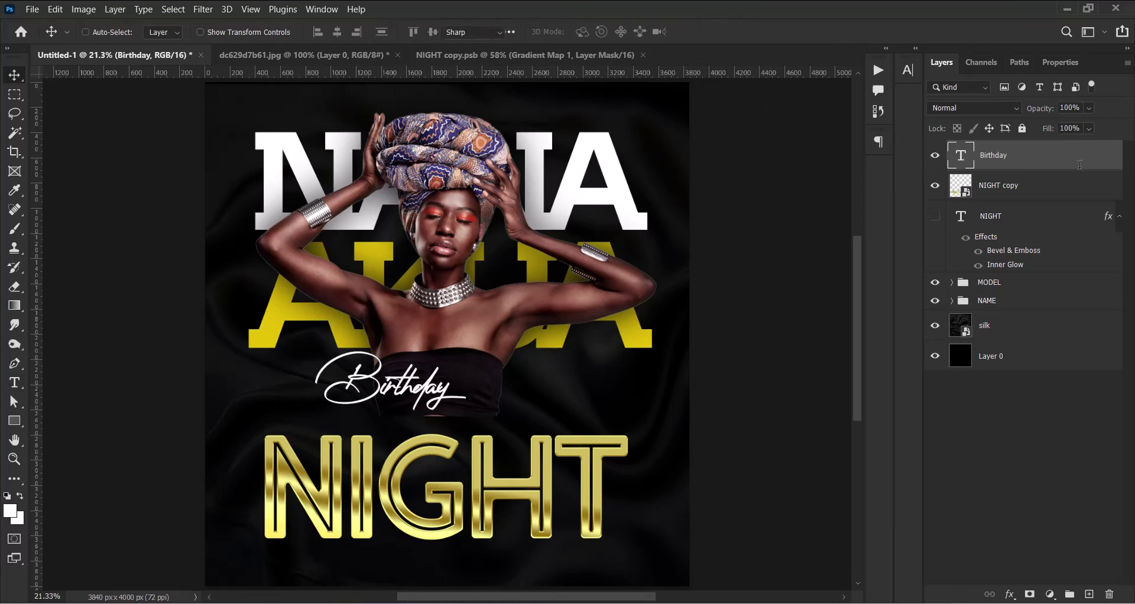
Set the Birthday text's tracking to 0 and increase its leading.
double_click(961, 155)
click(1061, 62)
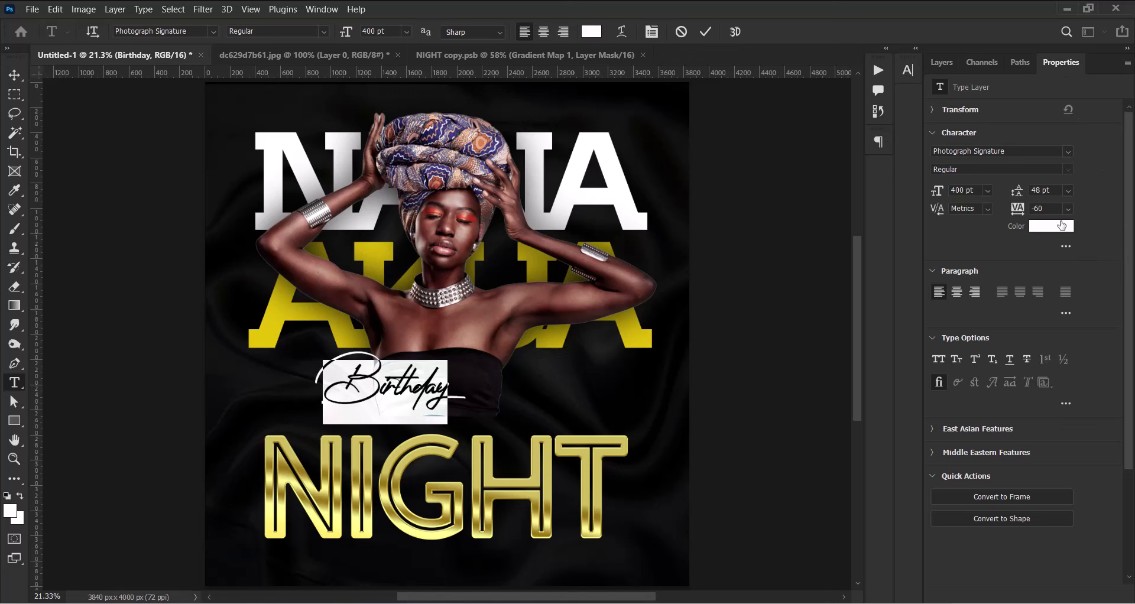
click(1069, 208)
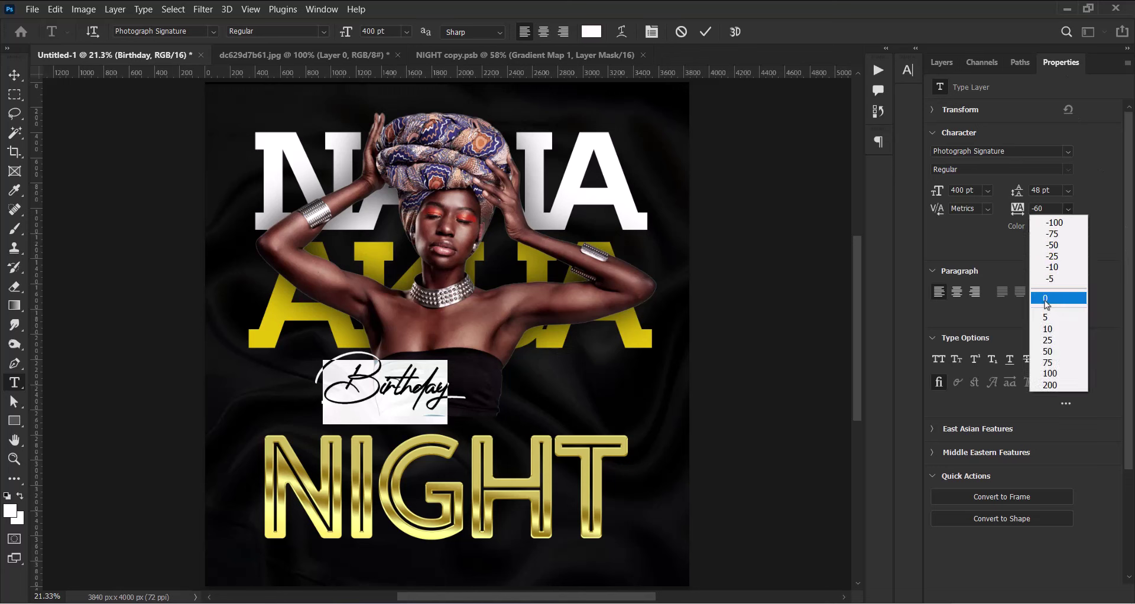
click(1046, 299)
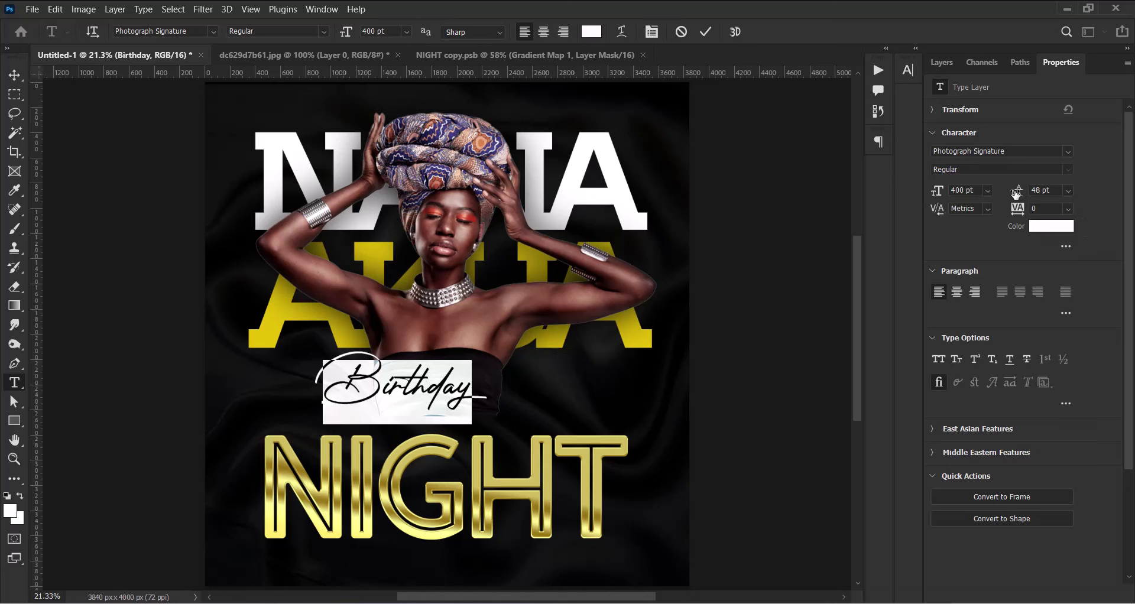
drag(1016, 192, 1040, 194)
click(706, 31)
key(v)
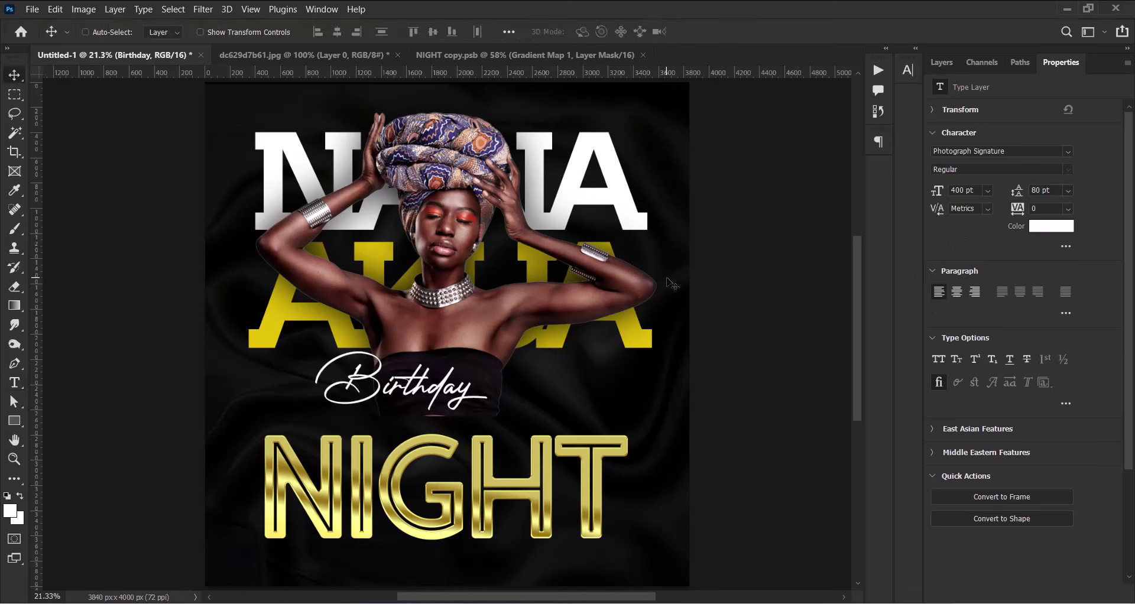
click(944, 63)
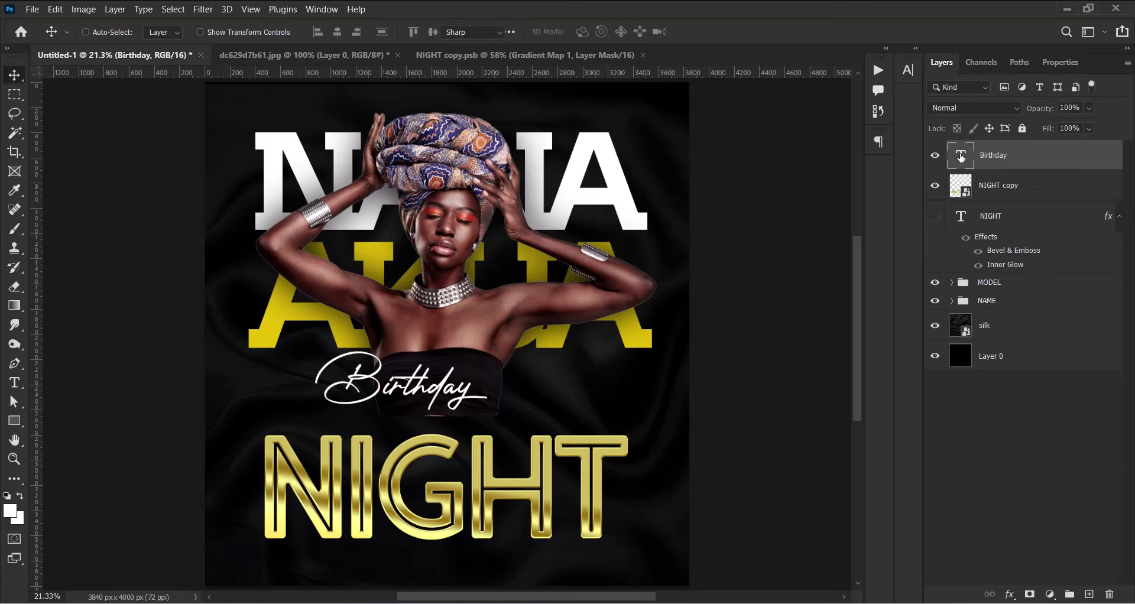
Enlarge the Birthday script to 590 pt and move it down toward NIGHT.
double_click(961, 157)
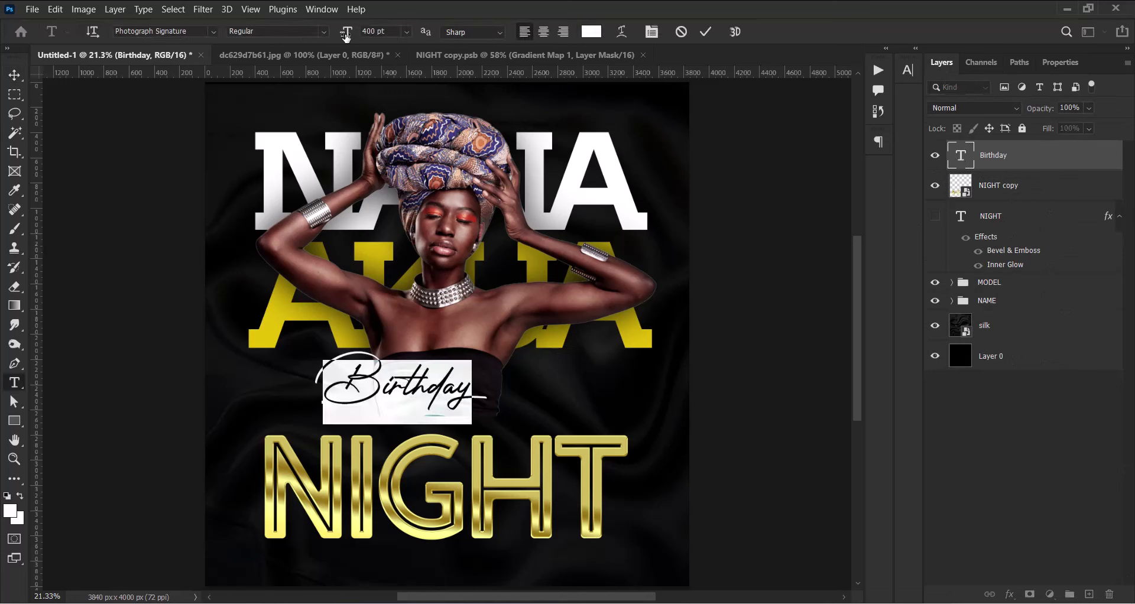
drag(345, 36, 486, 29)
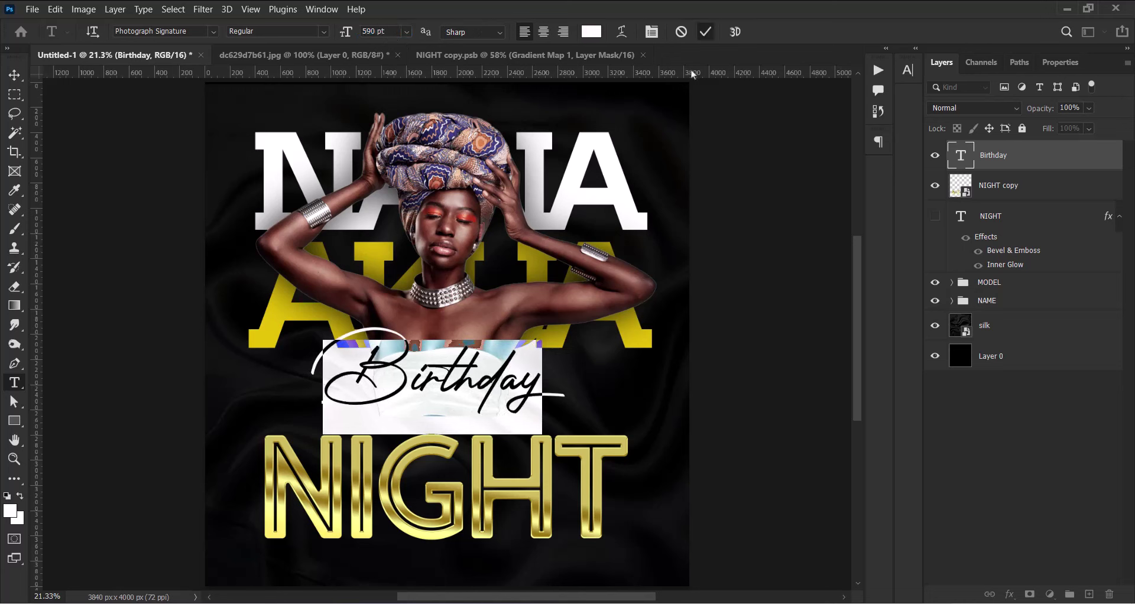
click(706, 32)
key(v)
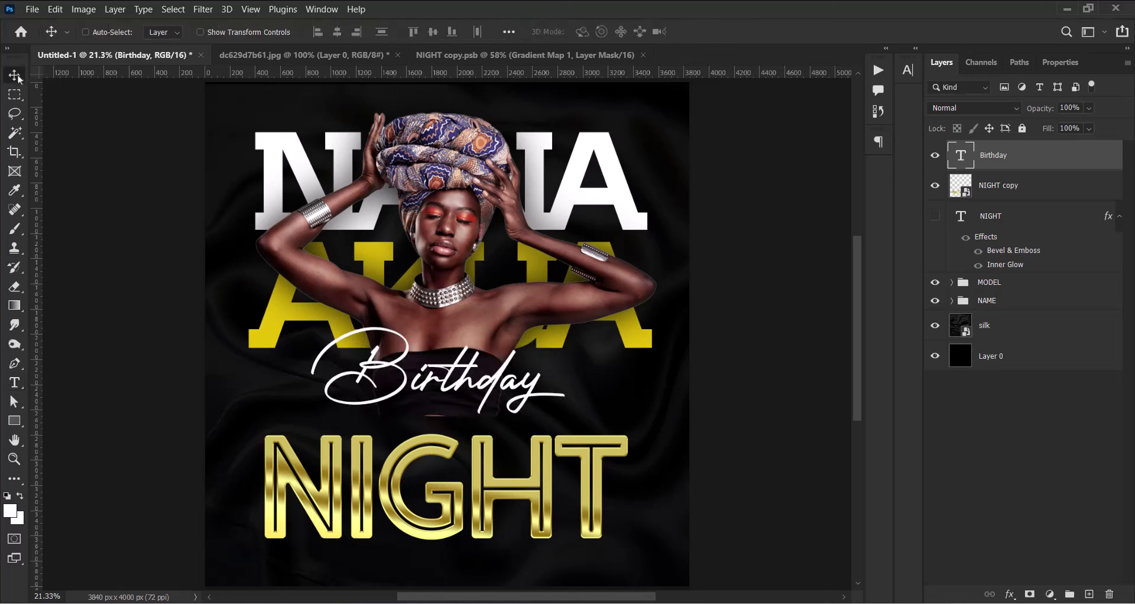
mouse_move(494, 386)
mouse_down()
mouse_move(502, 420)
mouse_move(501, 410)
mouse_up()
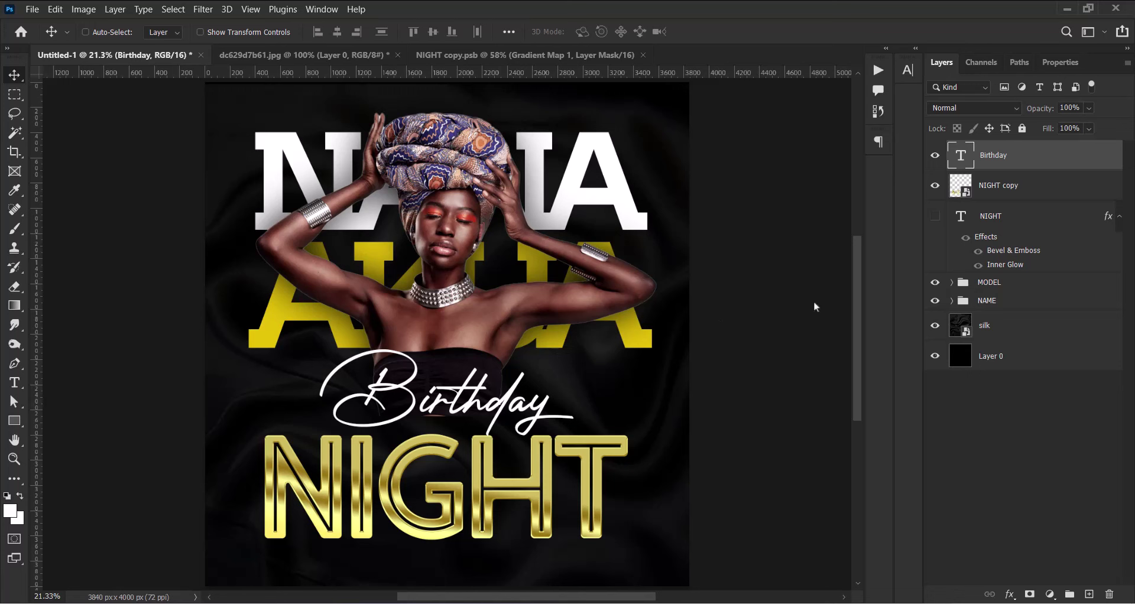
Nudge the NIGHT copy layer up to sit just beneath the Birthday script.
click(1029, 191)
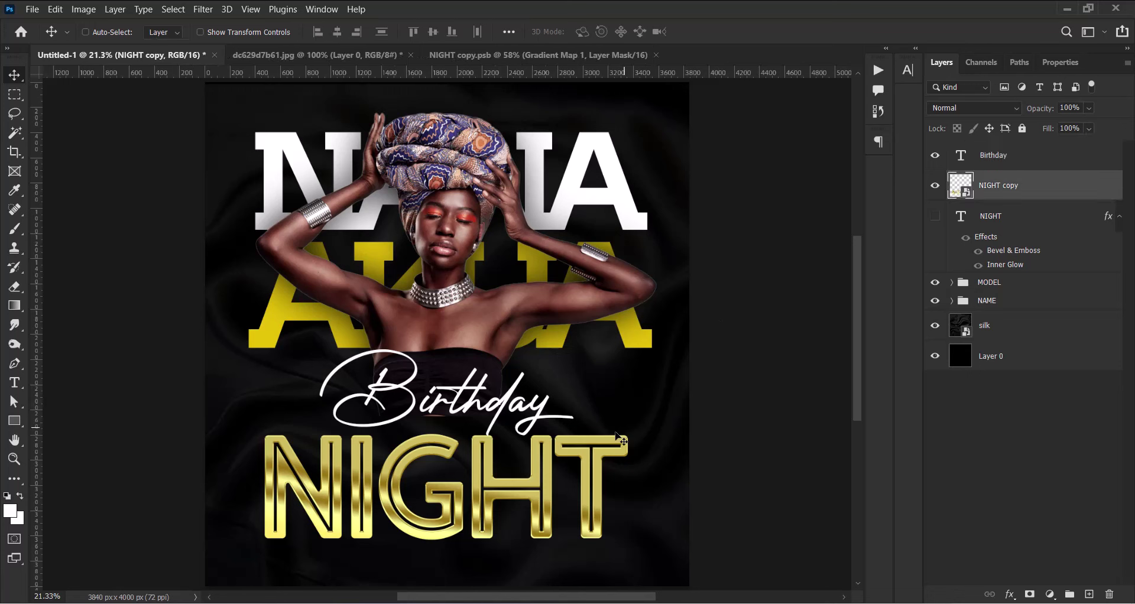
drag(483, 504, 486, 494)
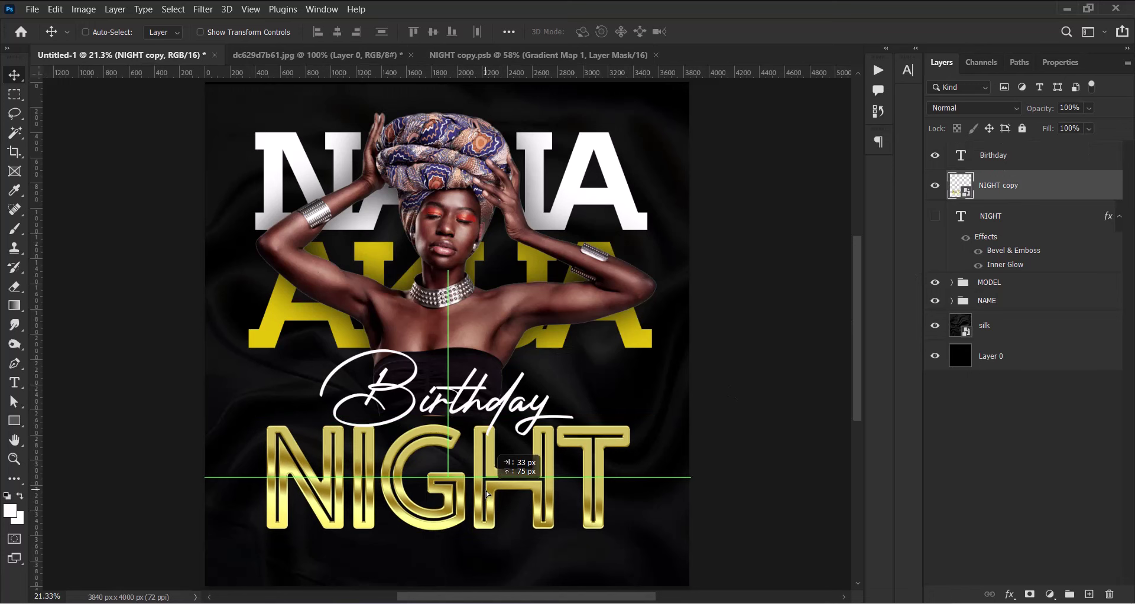
drag(486, 494, 489, 494)
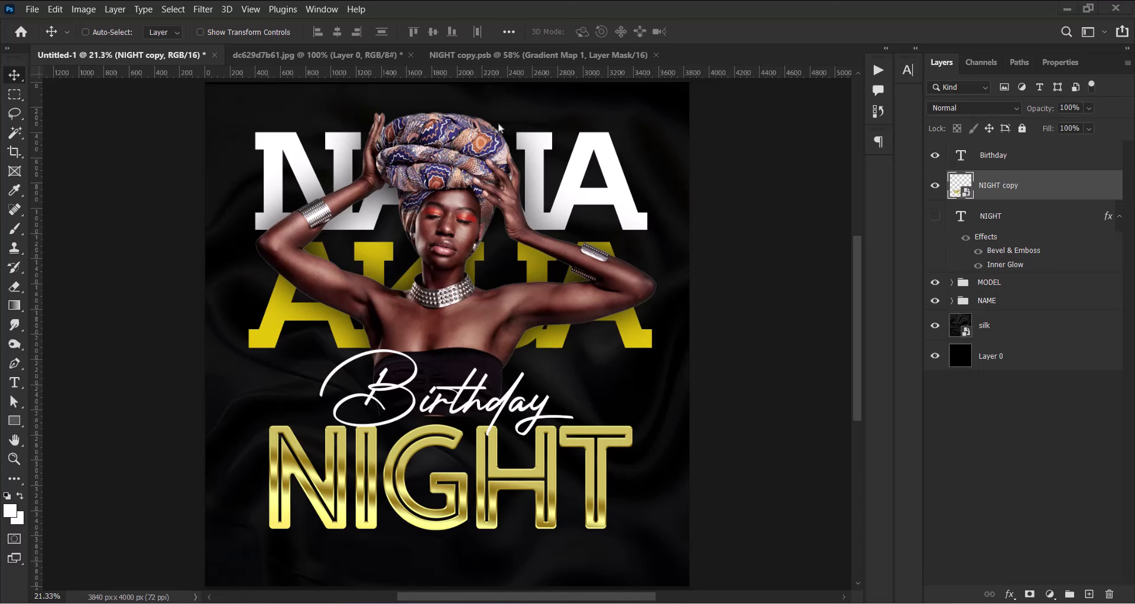
Duplicate the Birthday text layer and place the copy beneath the original.
click(1006, 154)
key(ctrl+j)
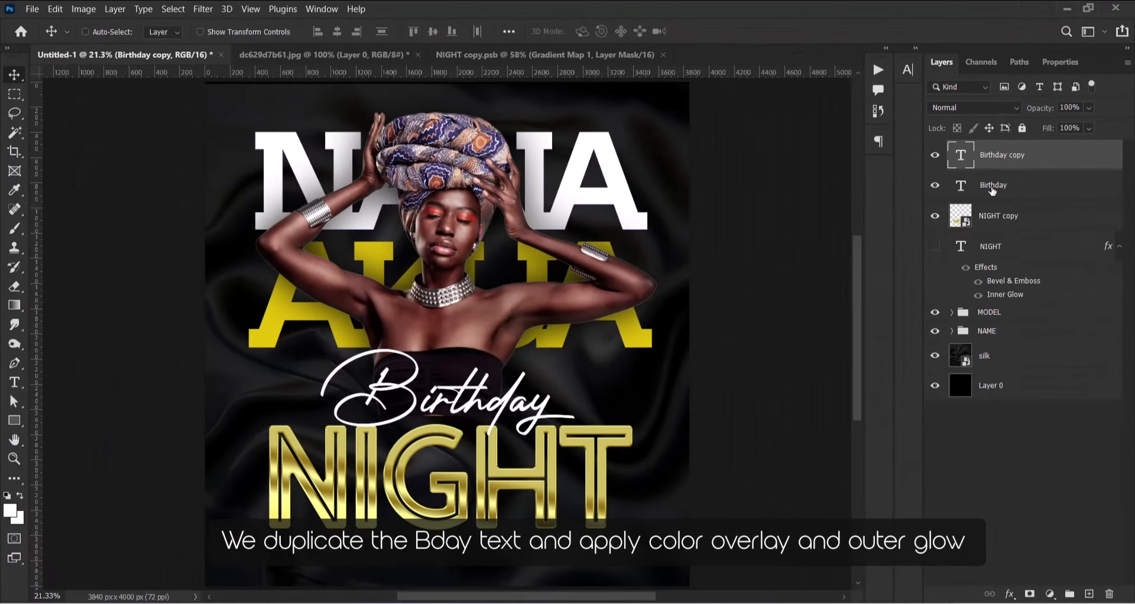
click(994, 189)
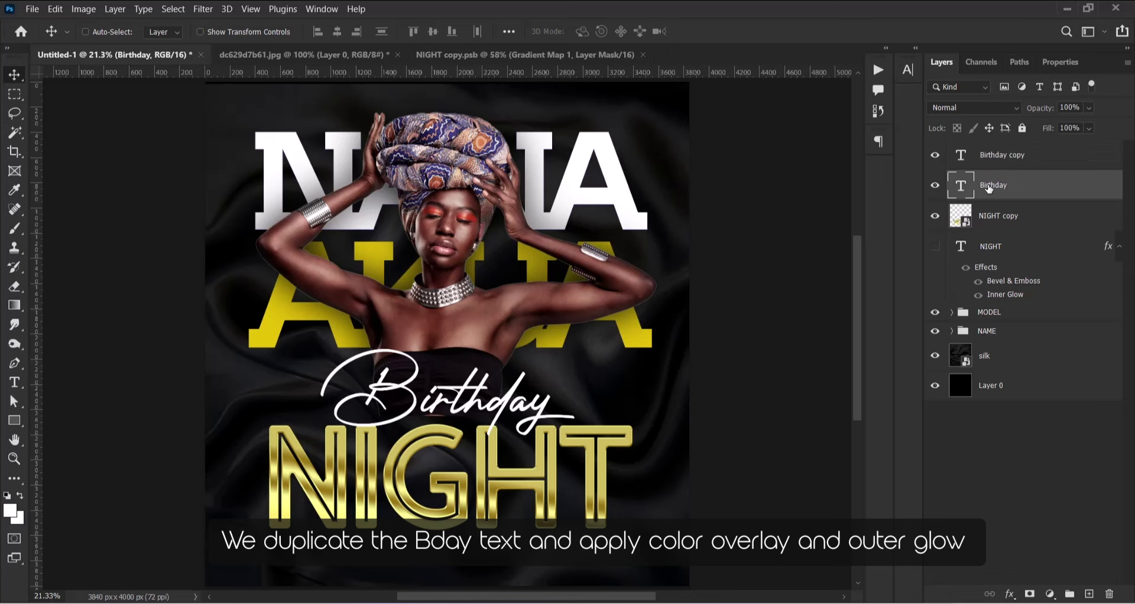
drag(961, 155, 962, 189)
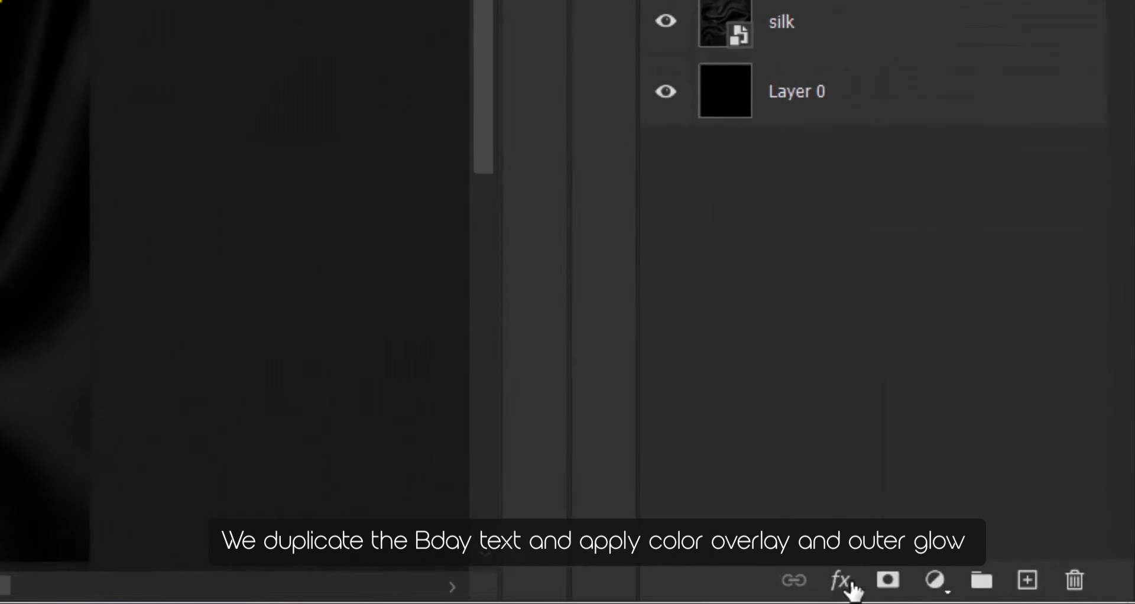
Give Birthday copy a bright magenta (#f400cf) Color Overlay.
click(1010, 593)
click(1052, 534)
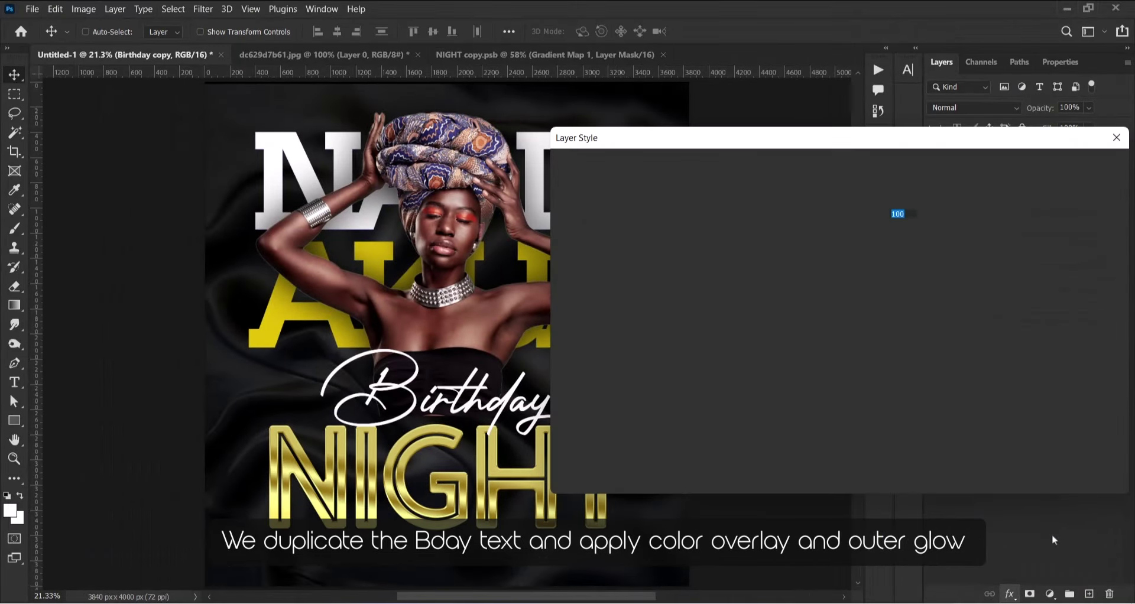
drag(746, 142, 771, 114)
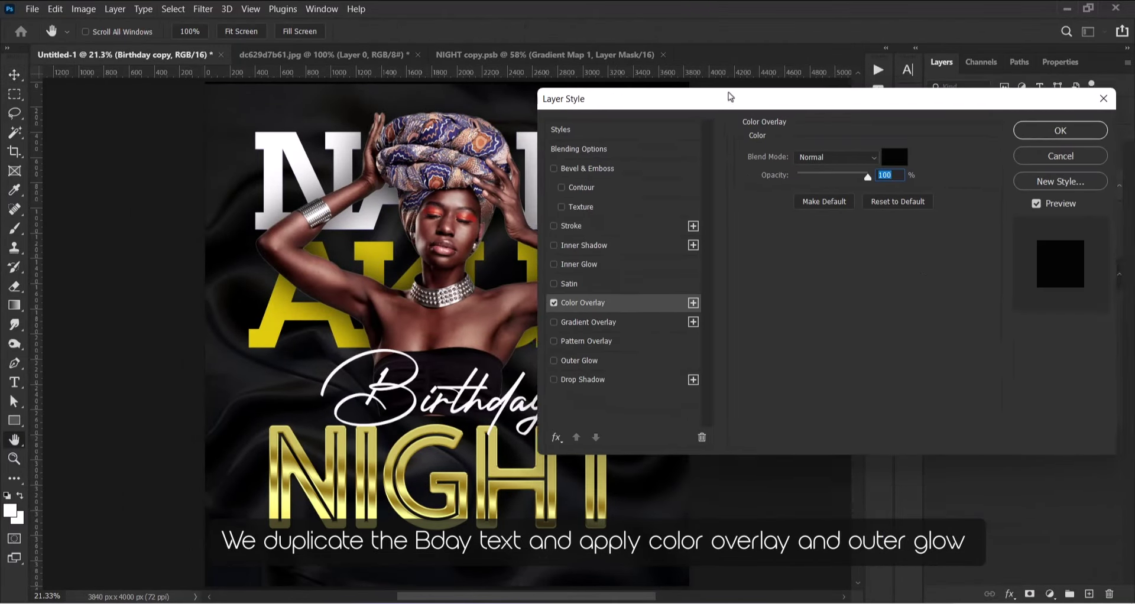
click(933, 172)
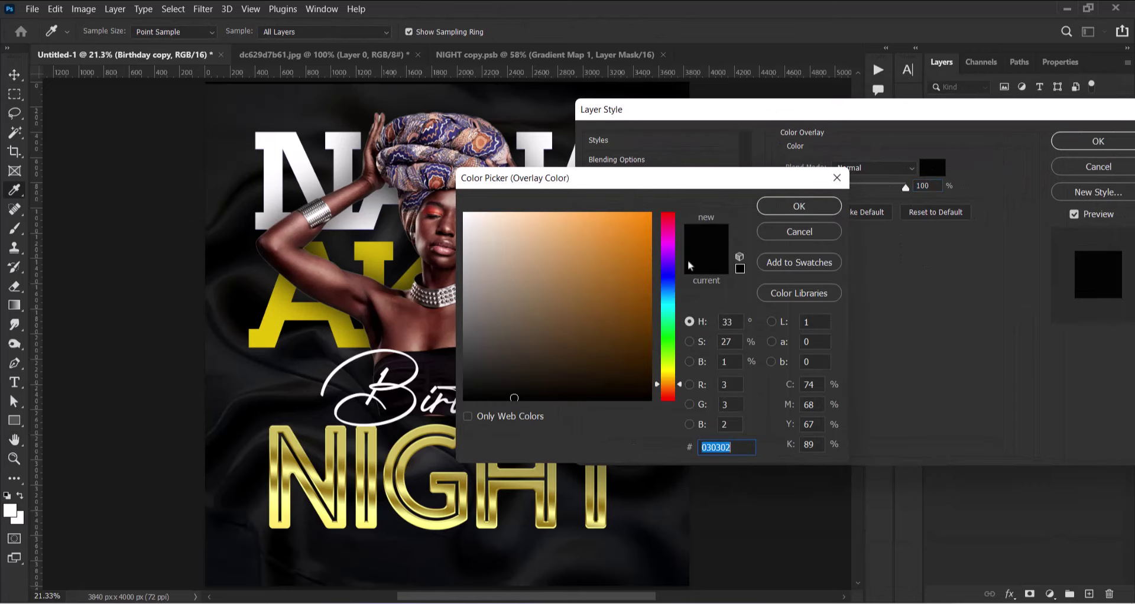
drag(629, 110, 709, 122)
click(757, 180)
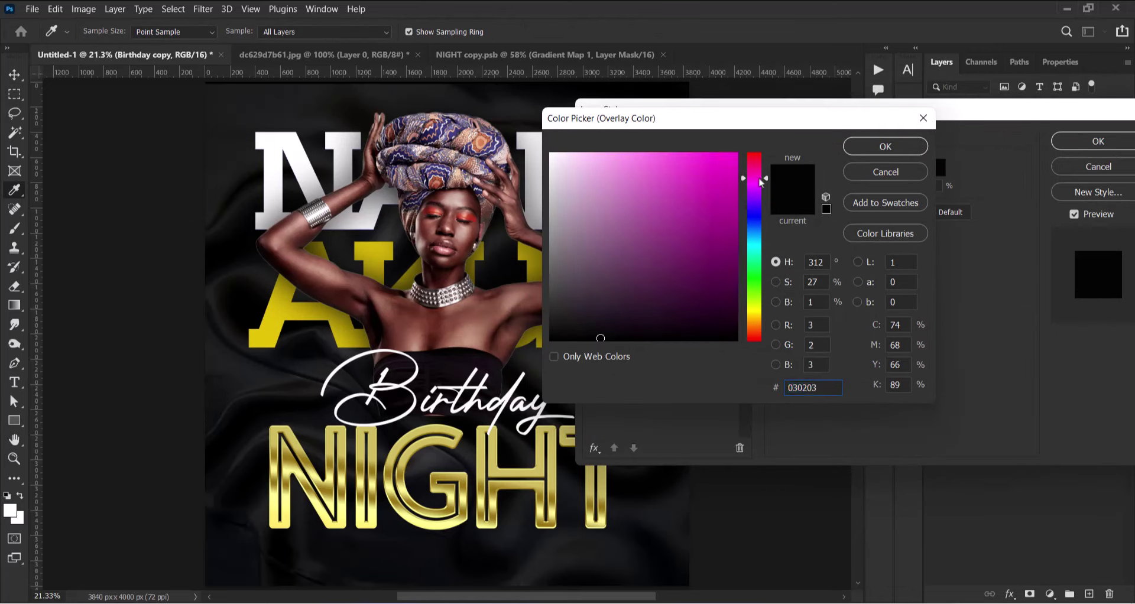
drag(761, 183, 763, 180)
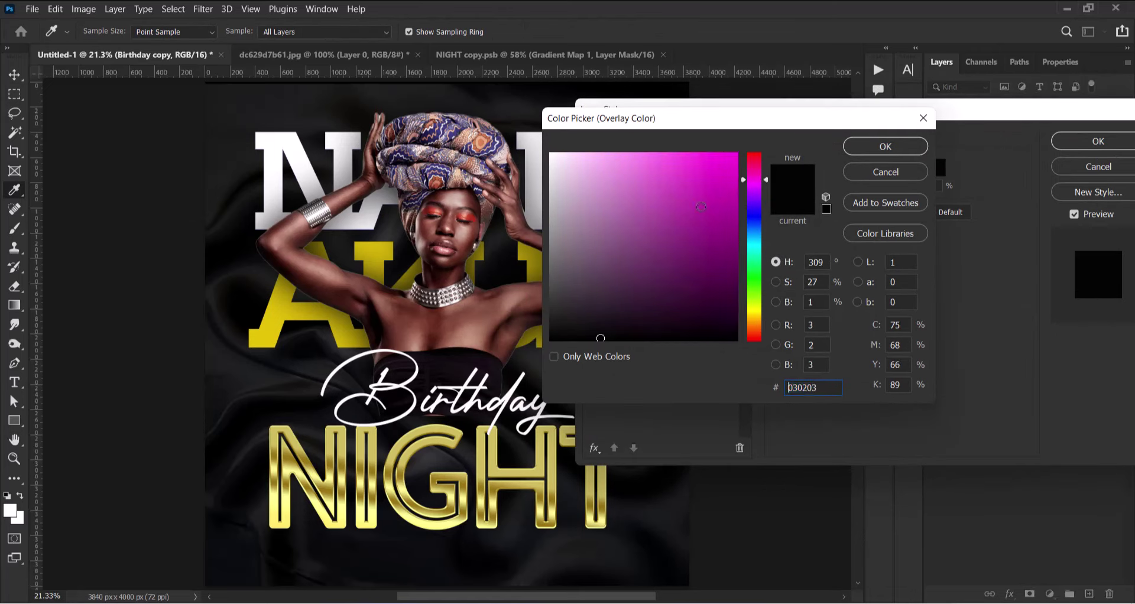
drag(701, 206, 742, 161)
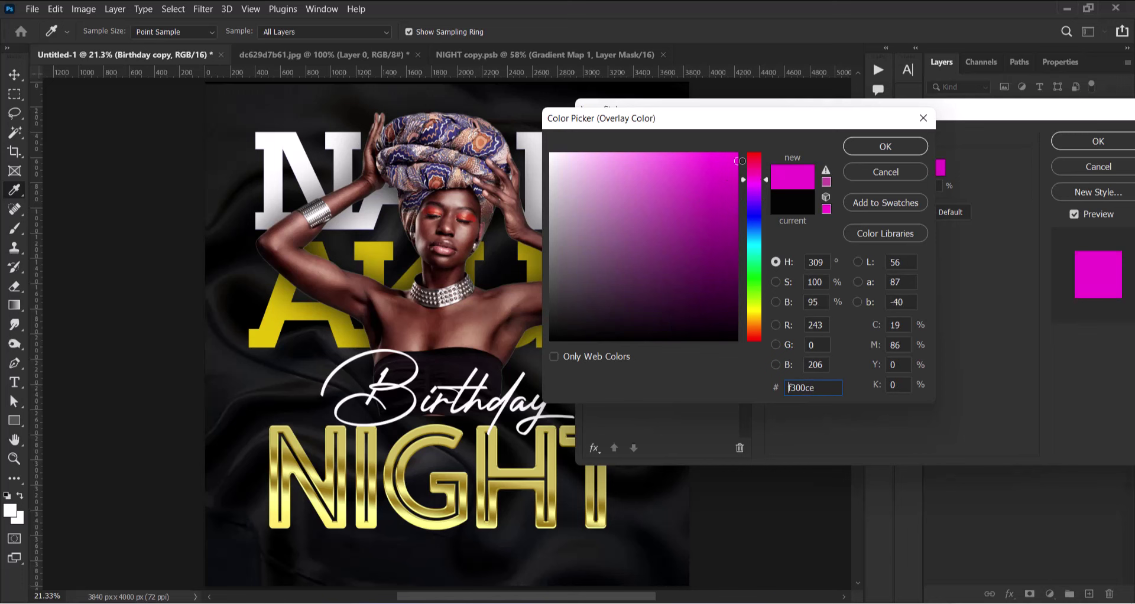
drag(742, 161, 742, 160)
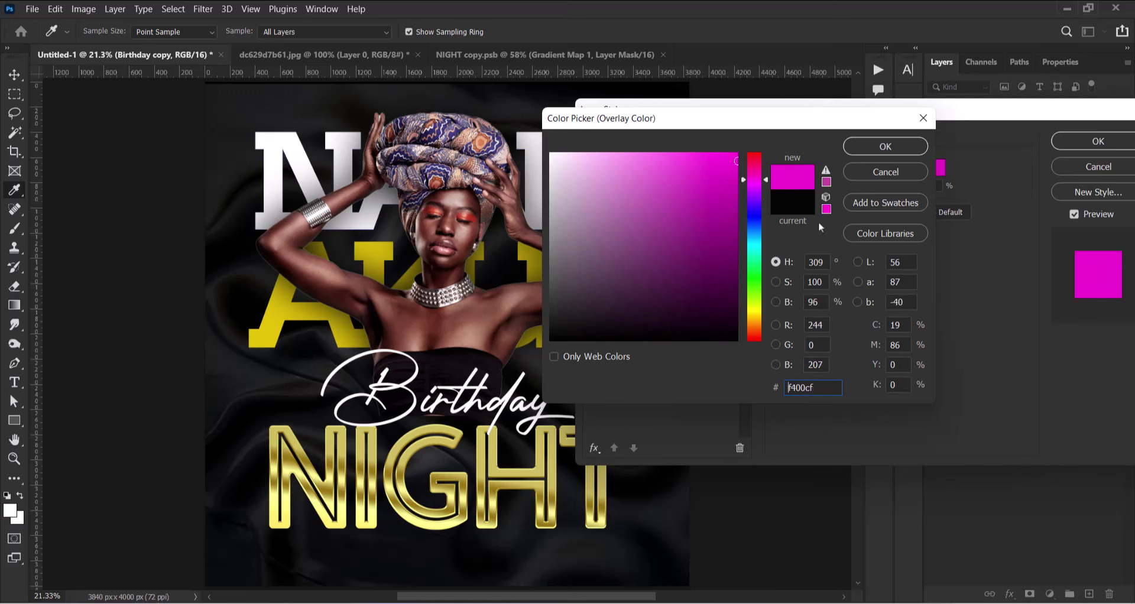
click(890, 146)
click(1095, 143)
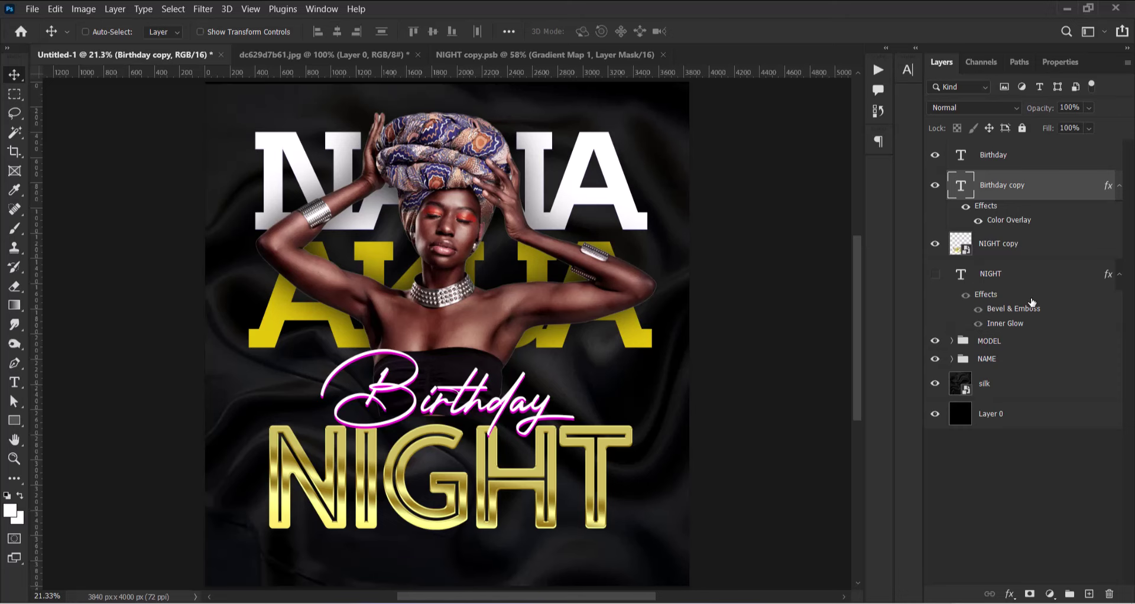
Add an Outer Glow to Birthday copy with 82% opacity, 4% spread and 59 px size.
key(ctrl+plus)
key(ctrl+plus)
key(ctrl+plus)
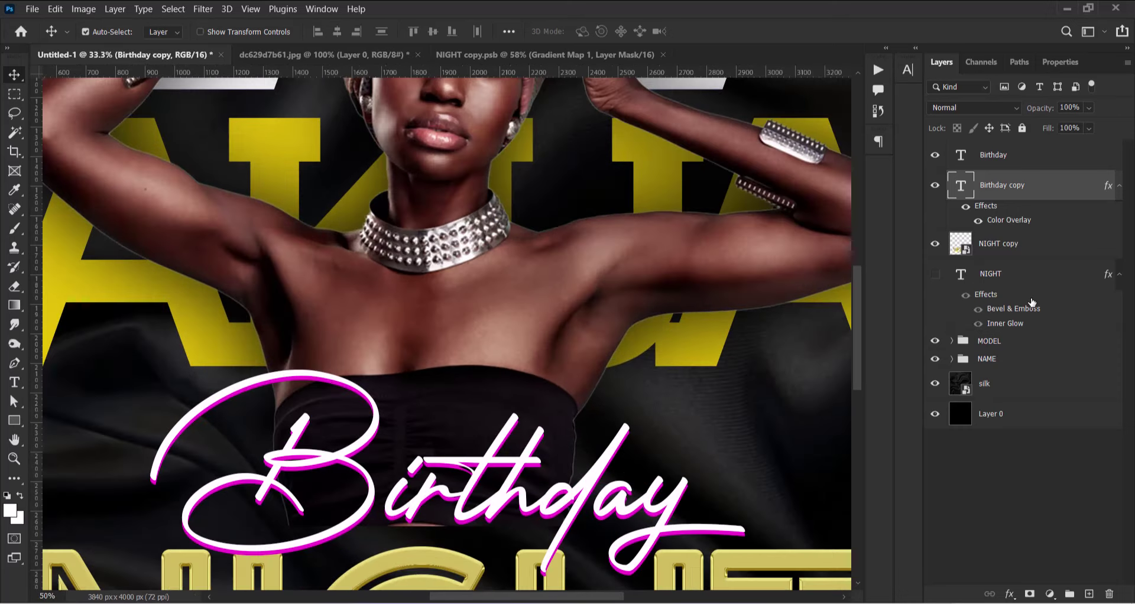
drag(857, 320, 858, 355)
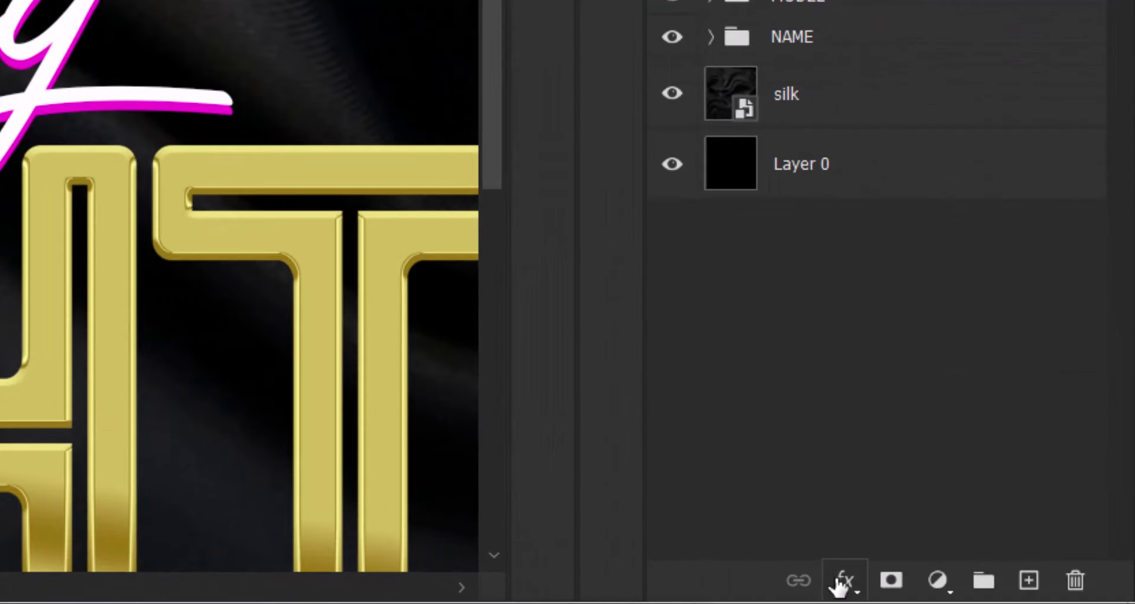
click(846, 583)
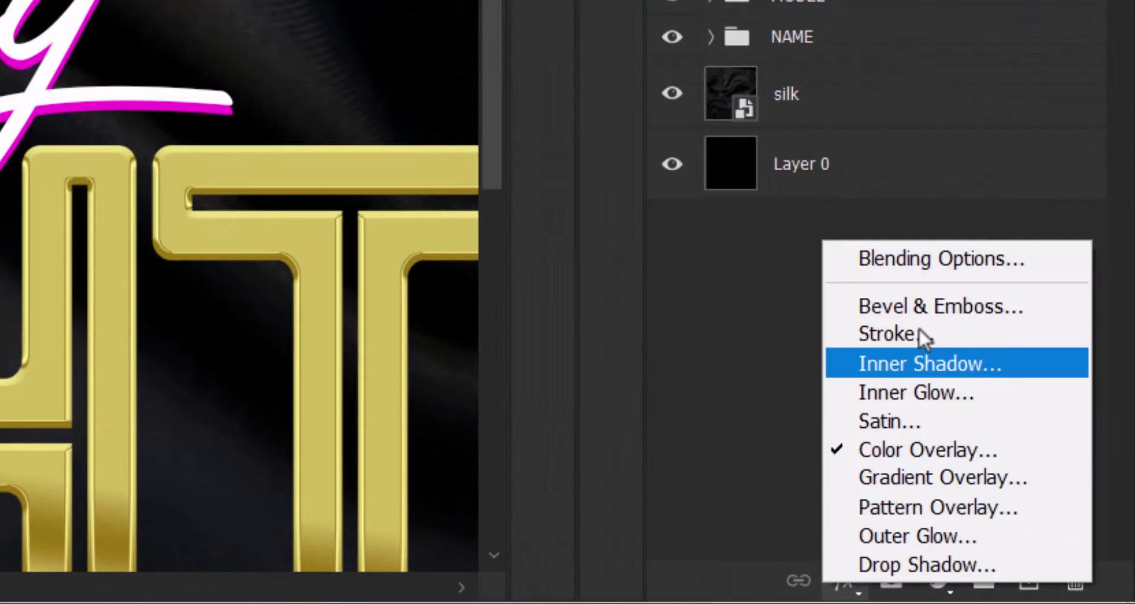
click(941, 538)
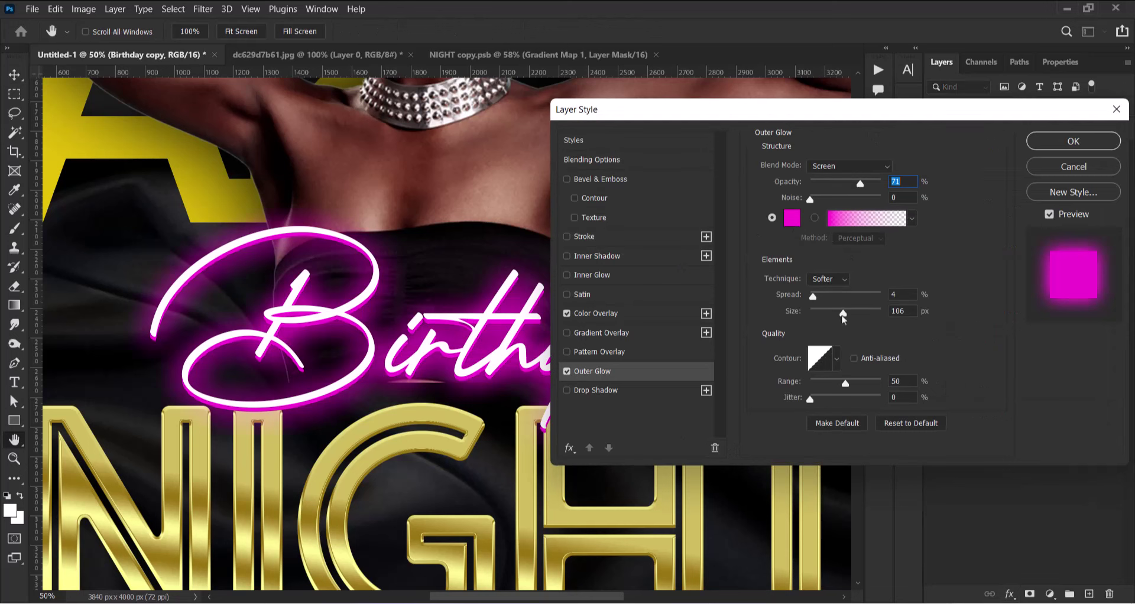
mouse_move(843, 313)
mouse_down()
mouse_move(830, 314)
mouse_move(835, 321)
mouse_up()
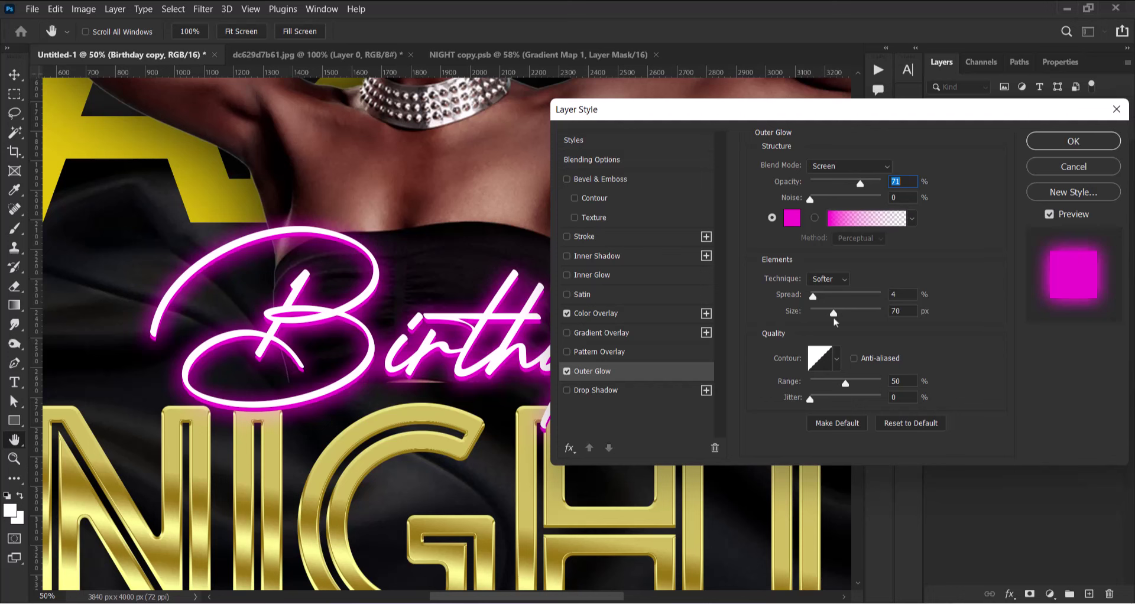
click(833, 317)
drag(862, 188, 870, 190)
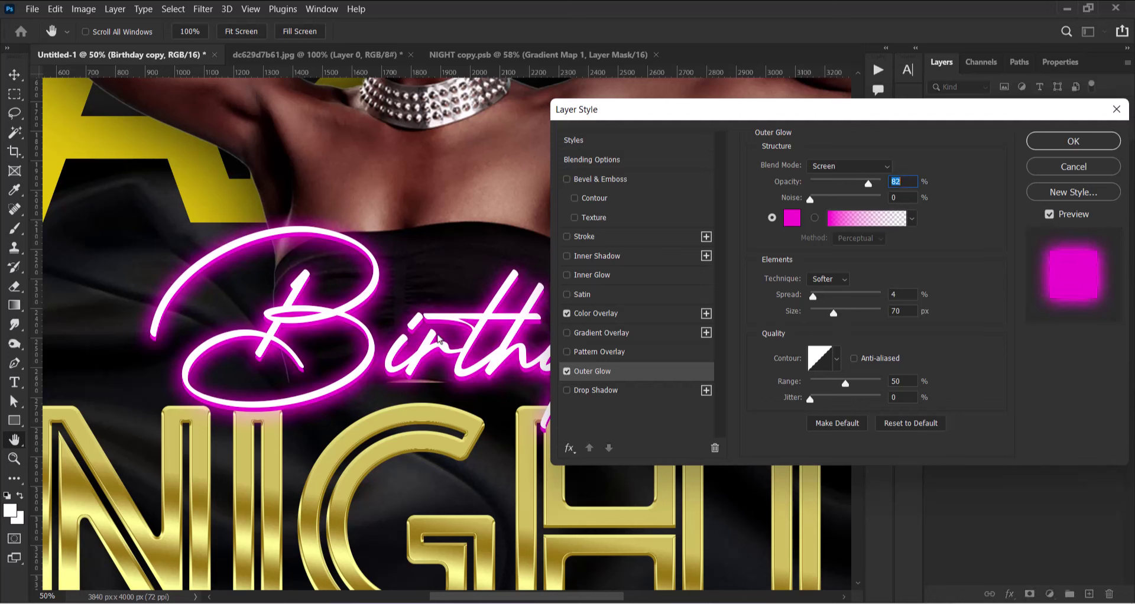
drag(833, 314, 831, 313)
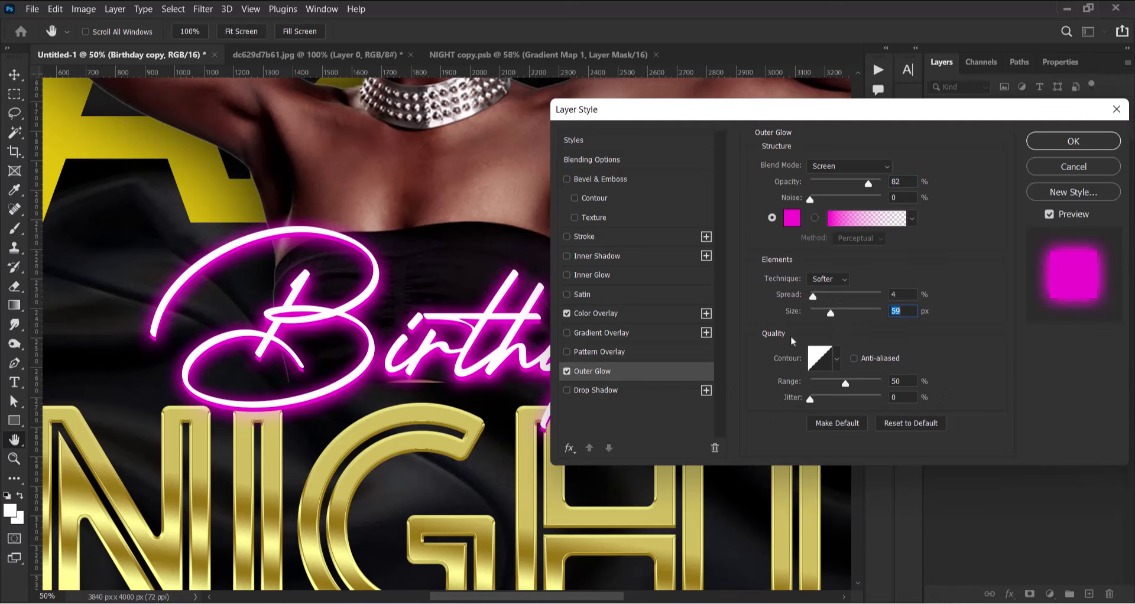
click(1057, 145)
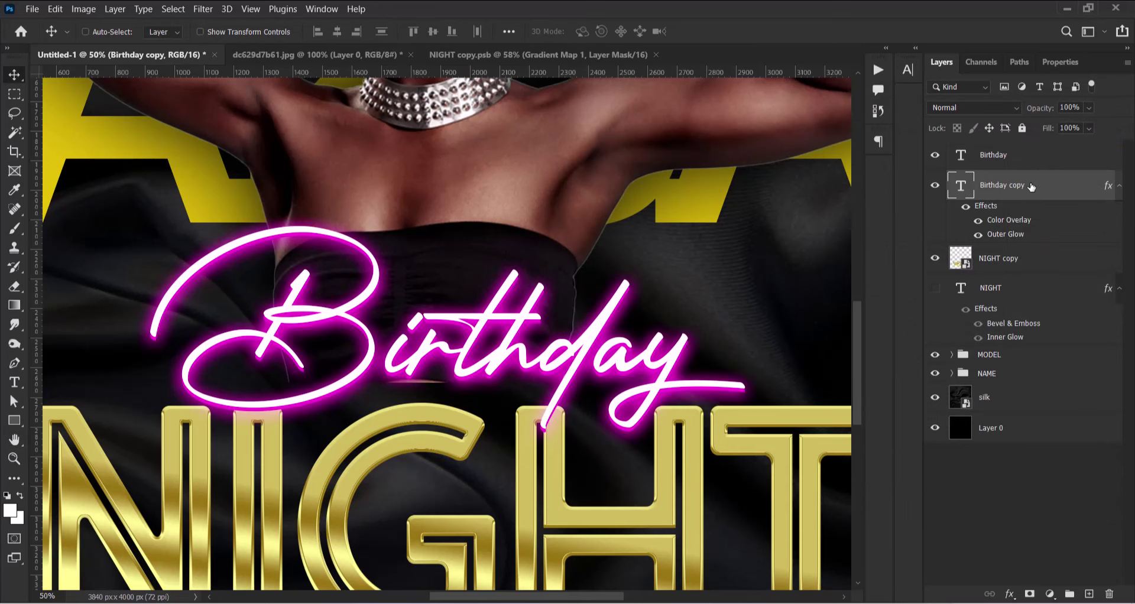
Fit the whole poster on screen and select the MODEL group.
key(ctrl+0)
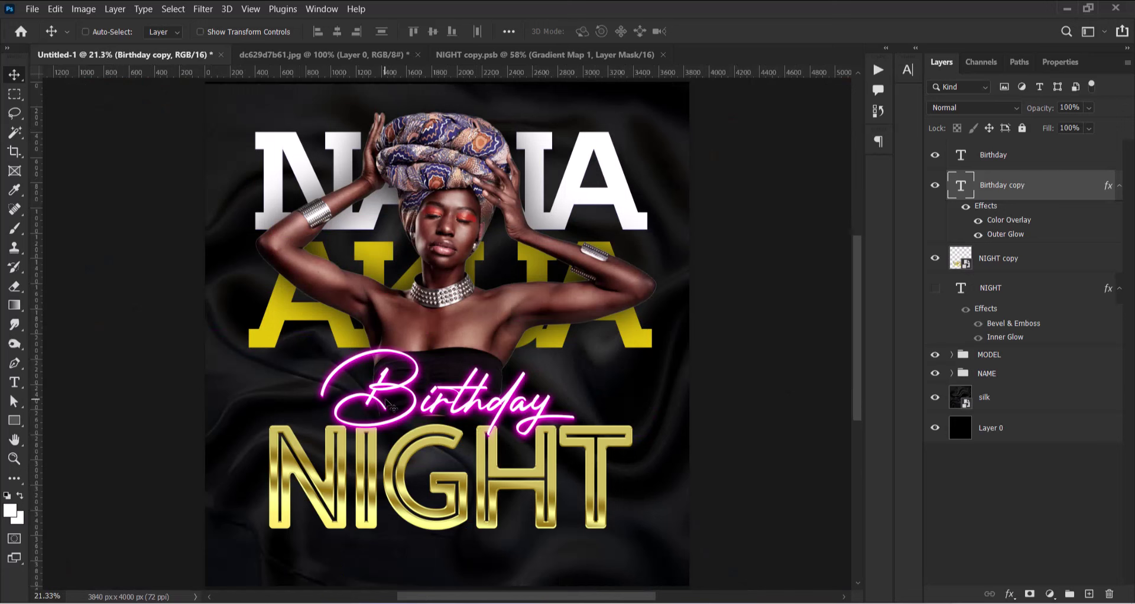
ctrl+click(391, 121)
scroll(732, 415, up, 1)
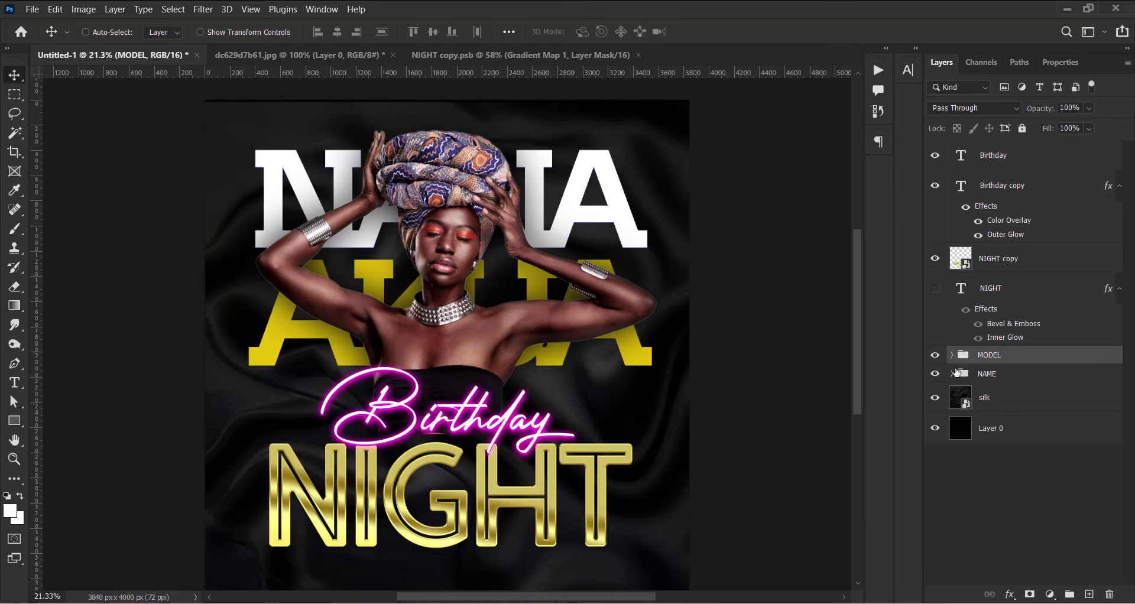
Expand MODEL and duplicate the blurred Layer 1 copy into Layer 1 copy 3.
click(952, 355)
key(ctrl+minus)
key(ctrl+plus)
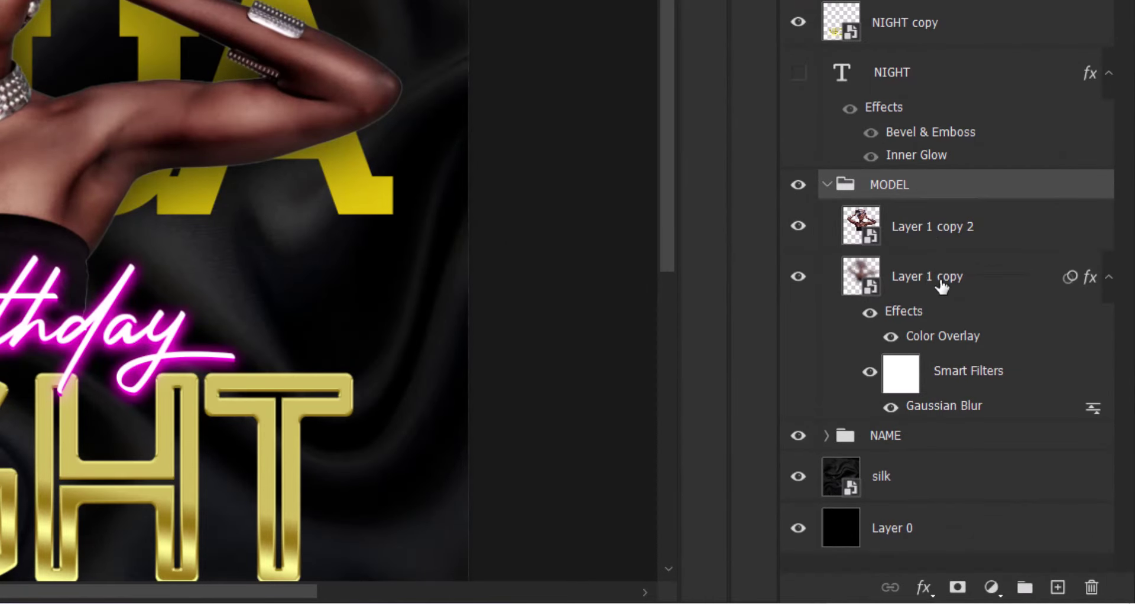
click(943, 282)
key(ctrl+j)
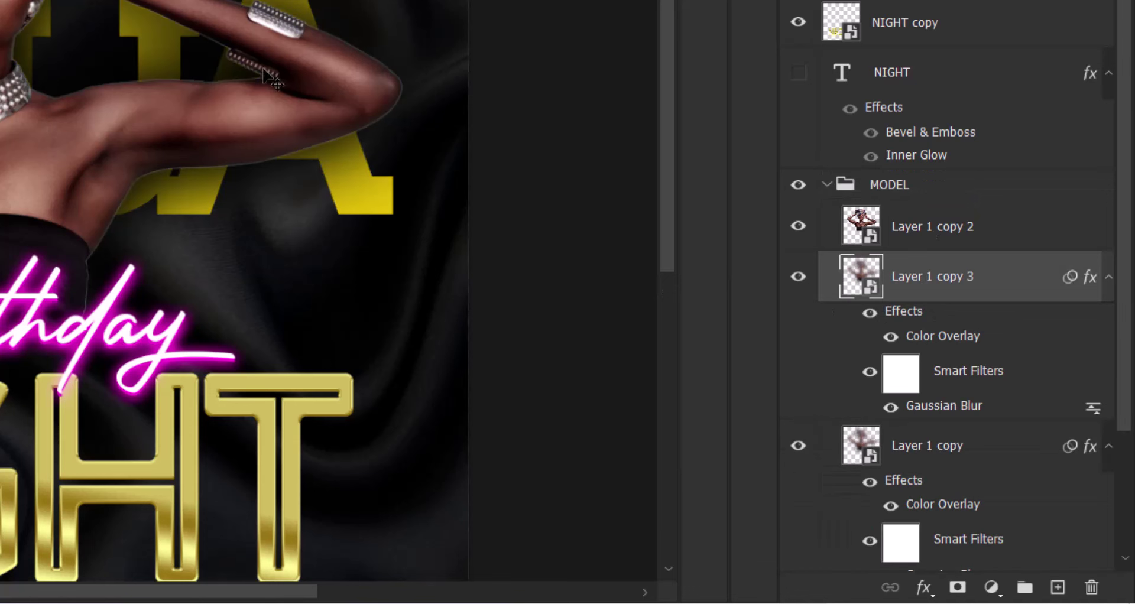
Add a Vibrance adjustment clipped to Layer 1 copy 2 and raise vibrance slightly.
click(941, 235)
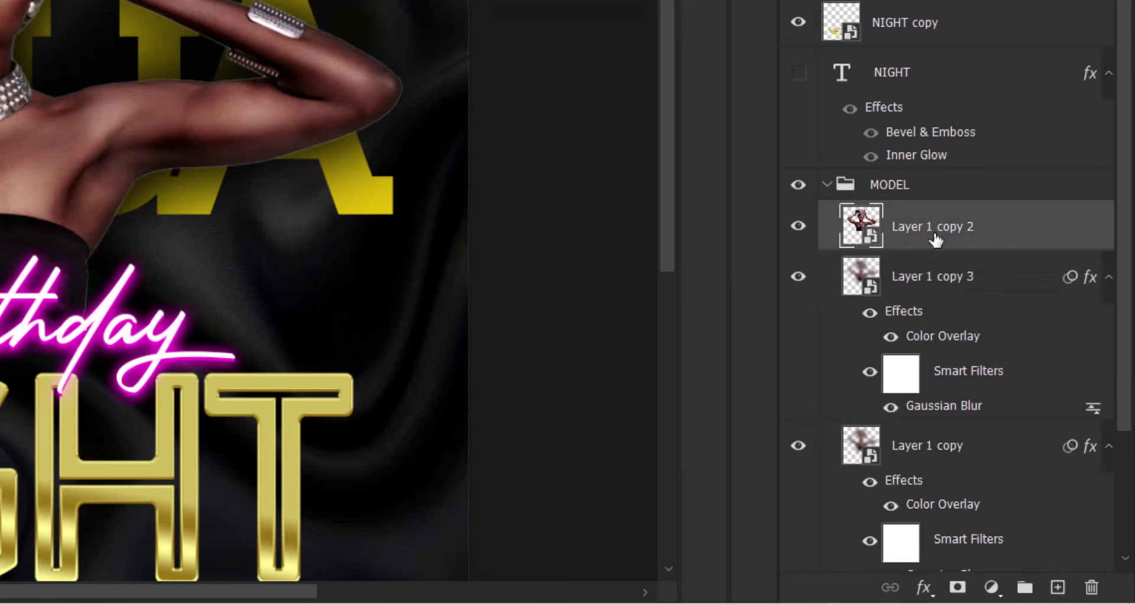
click(992, 588)
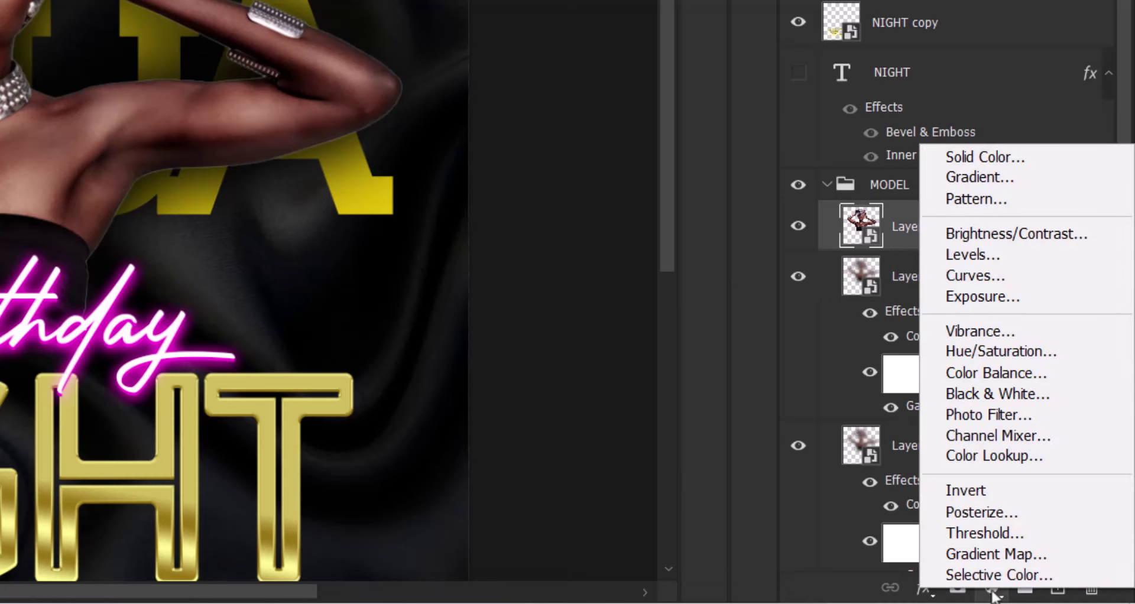
click(978, 336)
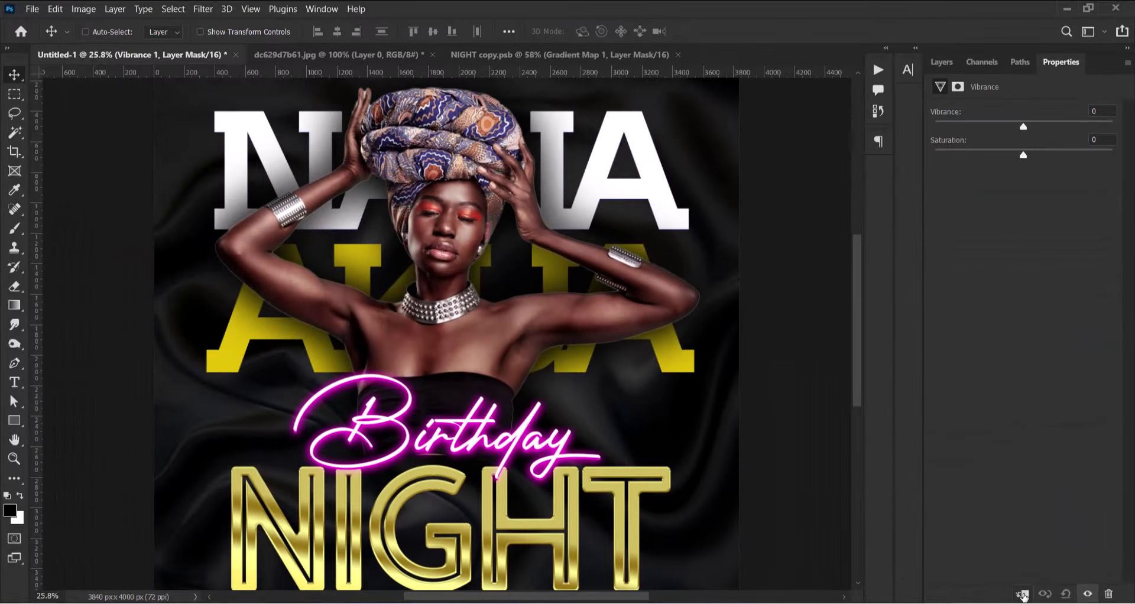
click(1022, 593)
drag(1027, 127, 1029, 127)
Collapse the MODEL group and select the NAME group.
click(946, 62)
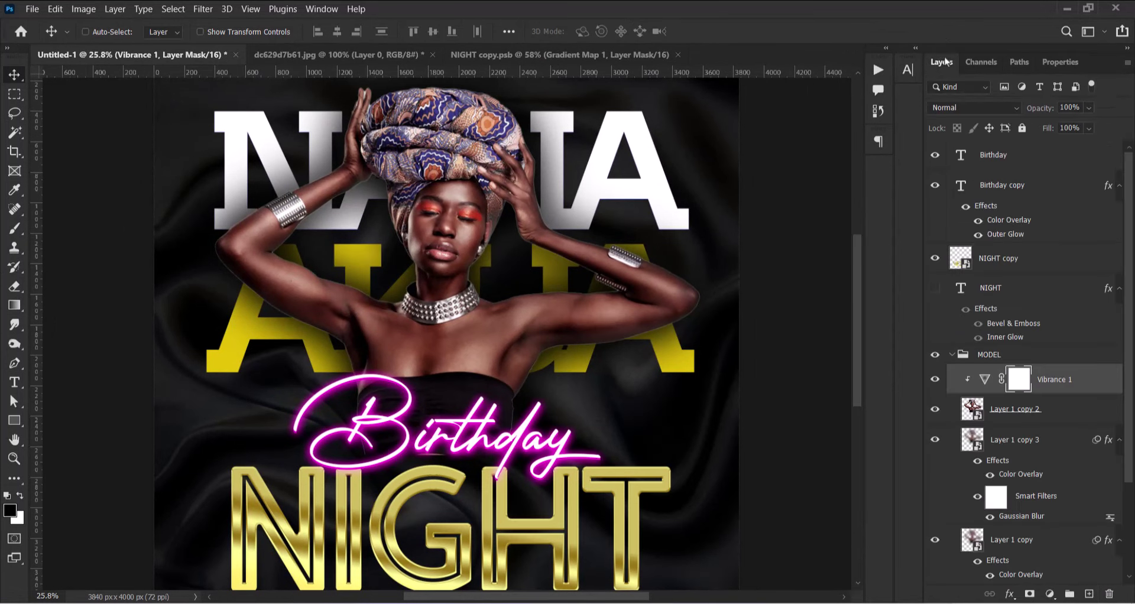
click(953, 356)
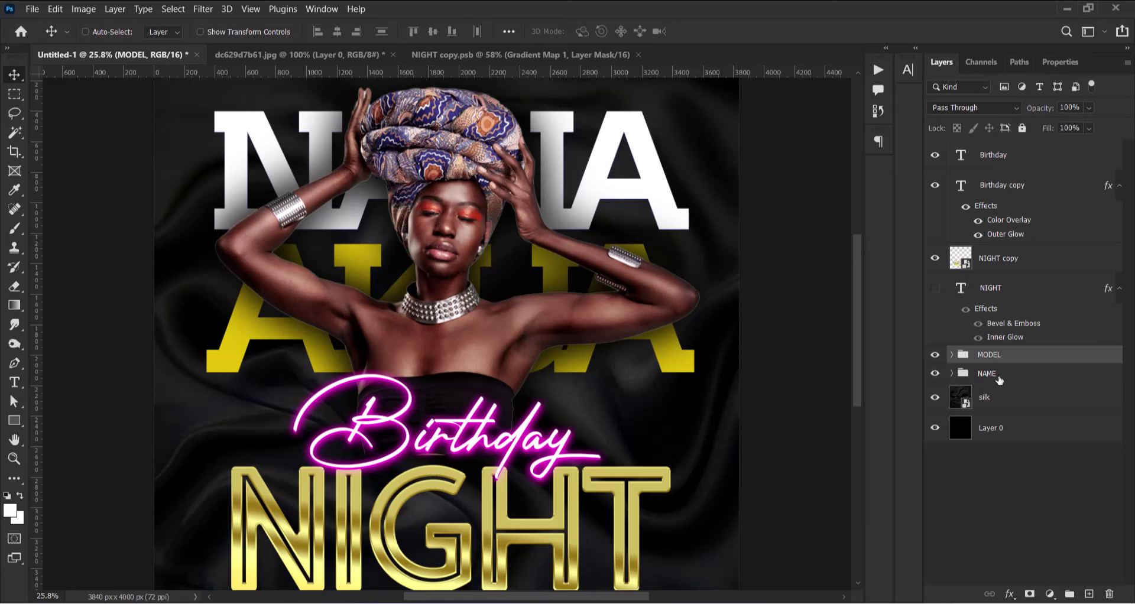
click(999, 379)
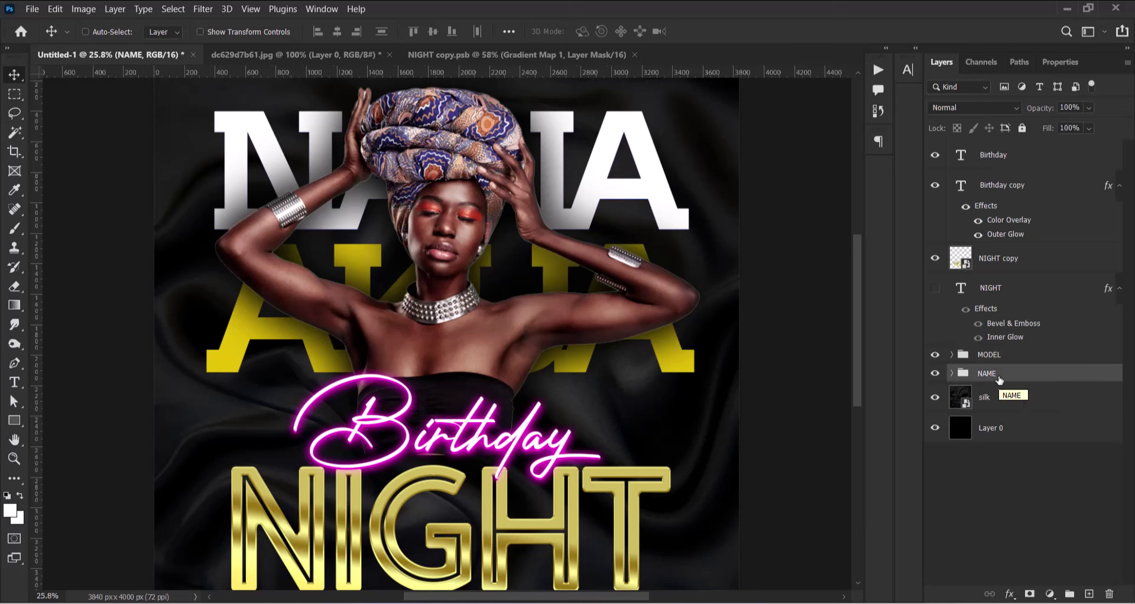
key(ctrl+t)
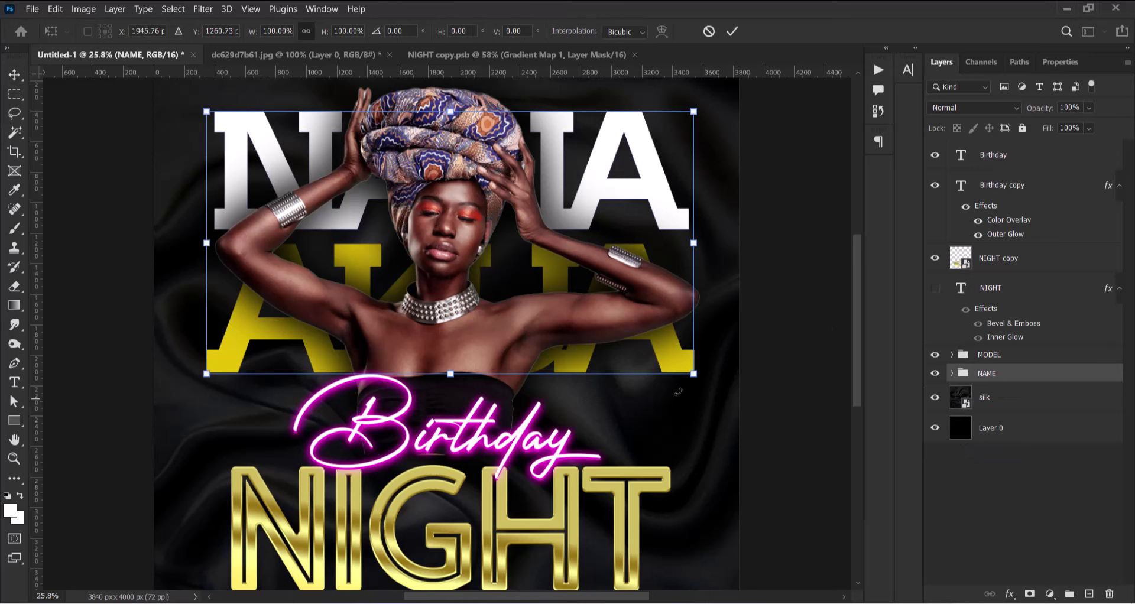
click(732, 32)
shift+click(1015, 356)
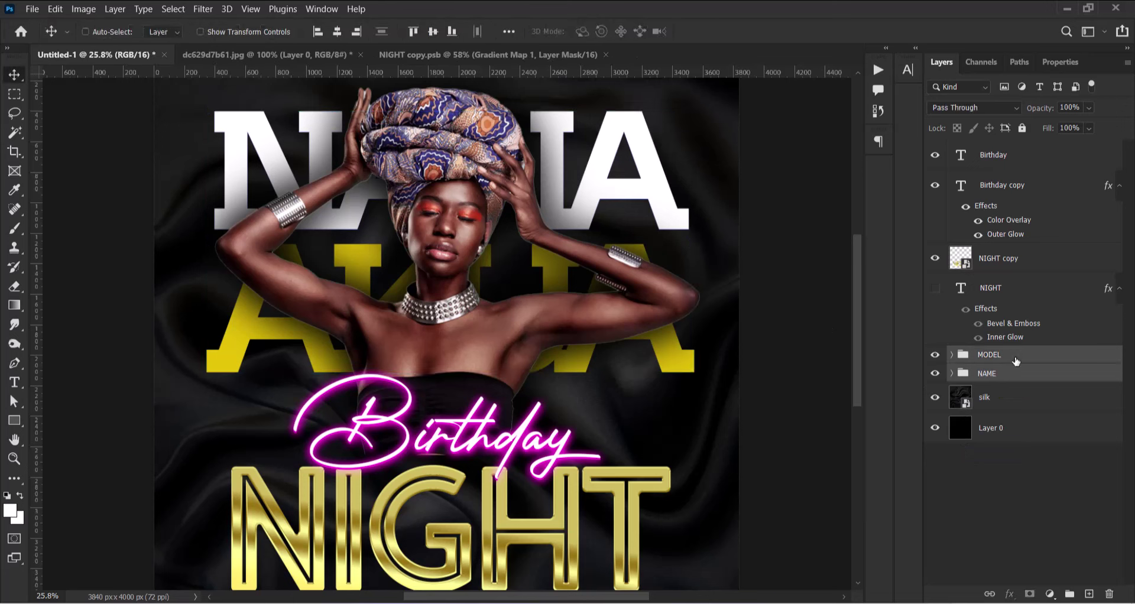
key(ctrl+t)
click(674, 247)
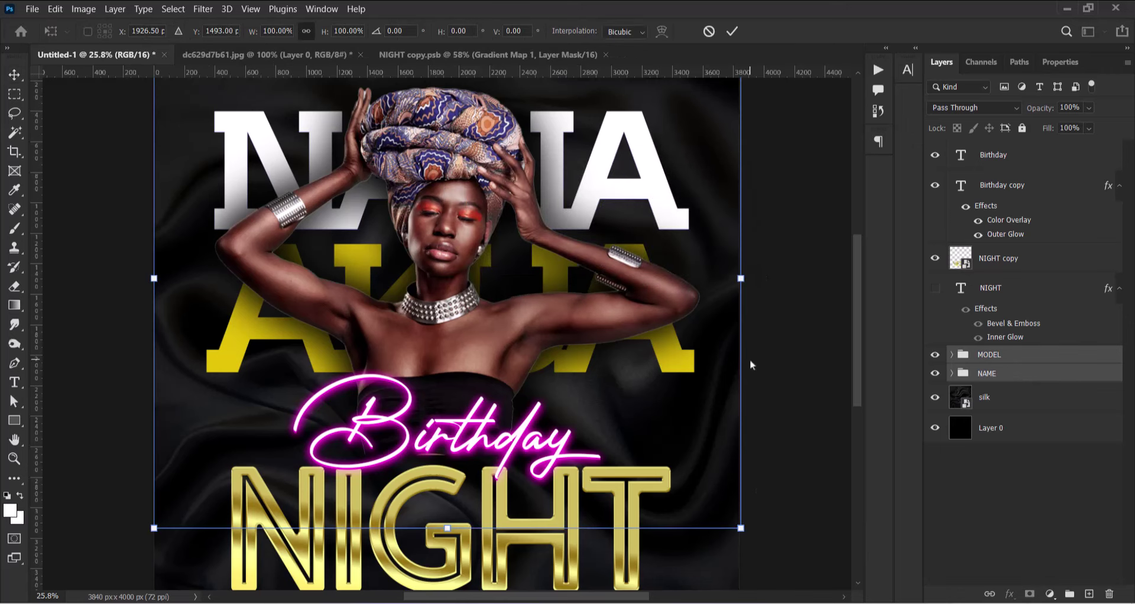
scroll(747, 277, down, 1)
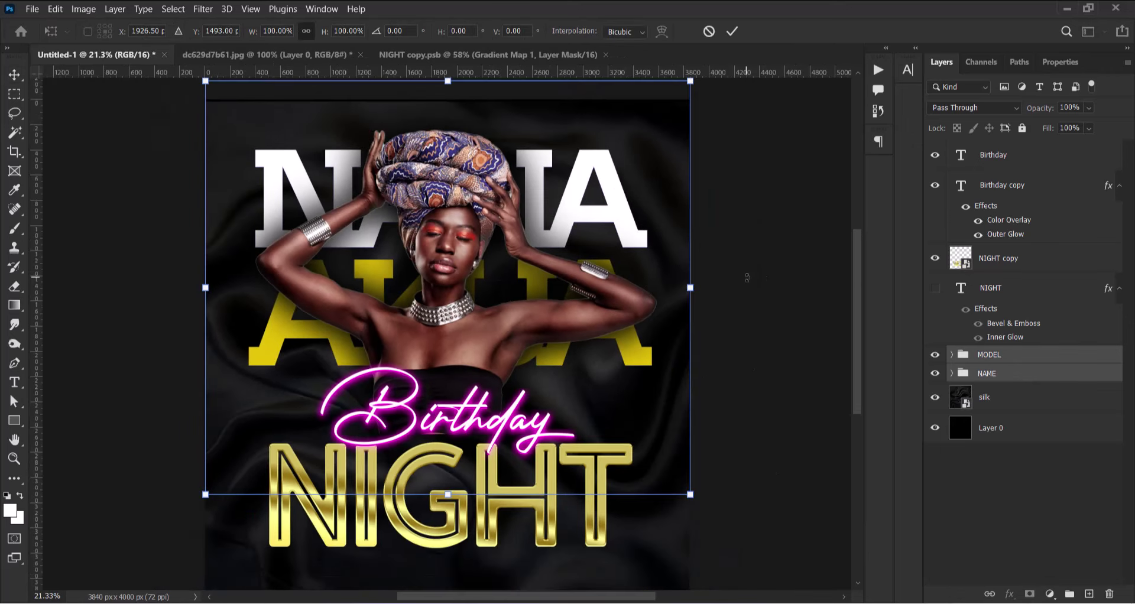
drag(690, 81, 668, 100)
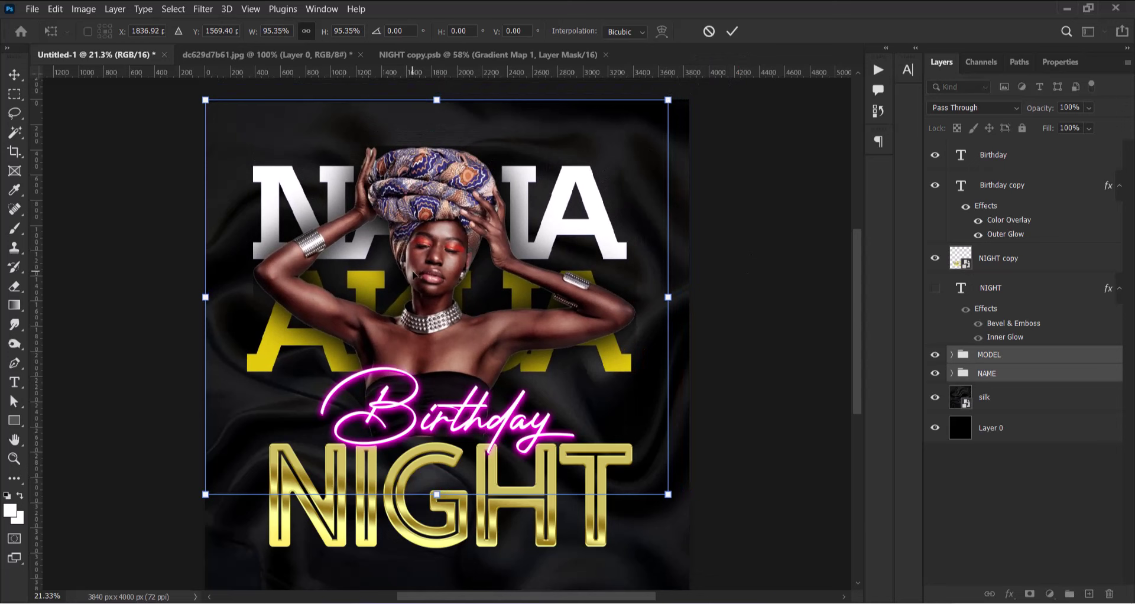
drag(415, 267, 428, 264)
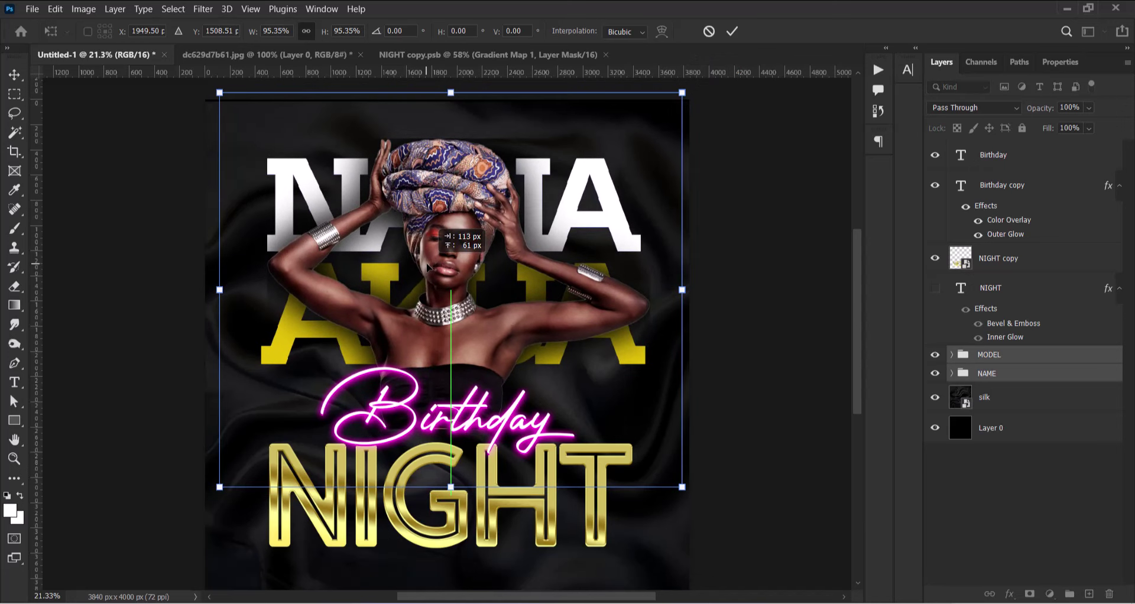
drag(428, 266, 425, 273)
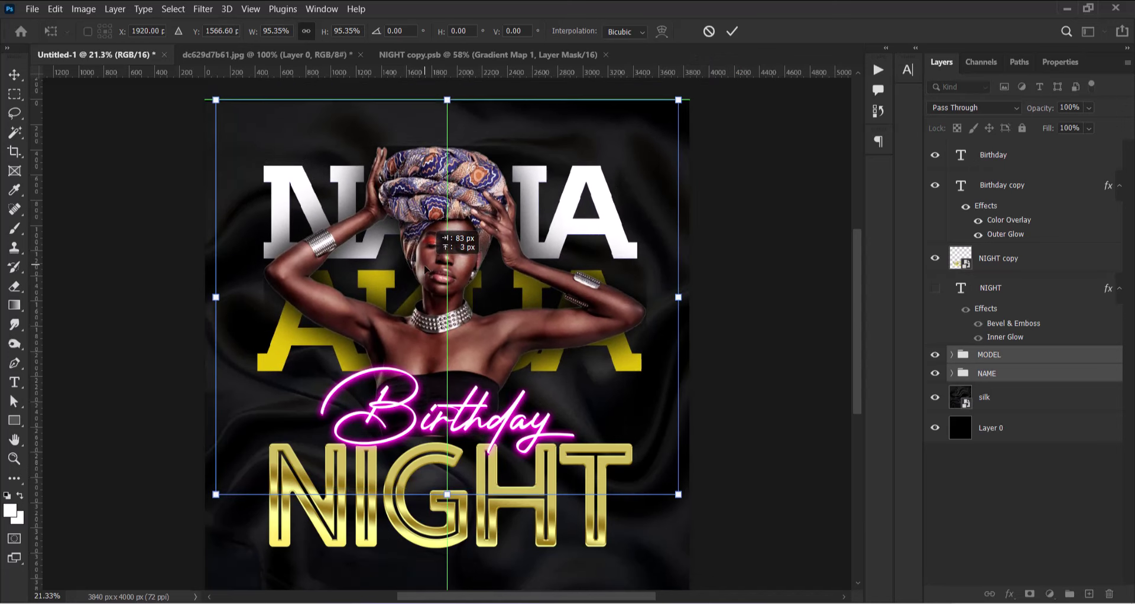
drag(681, 96, 664, 112)
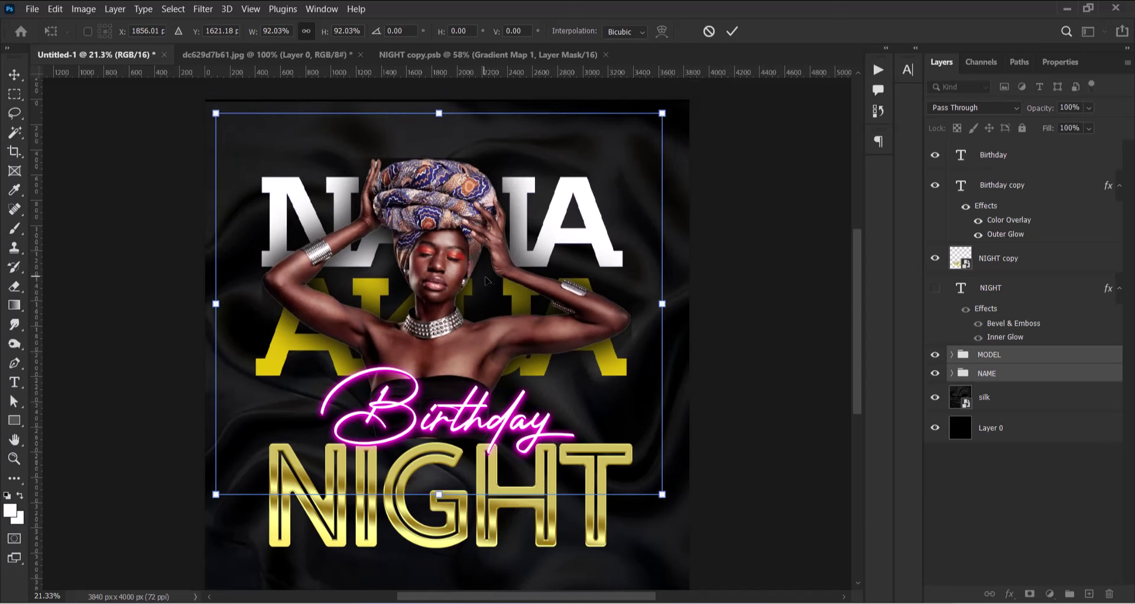
drag(487, 280, 488, 262)
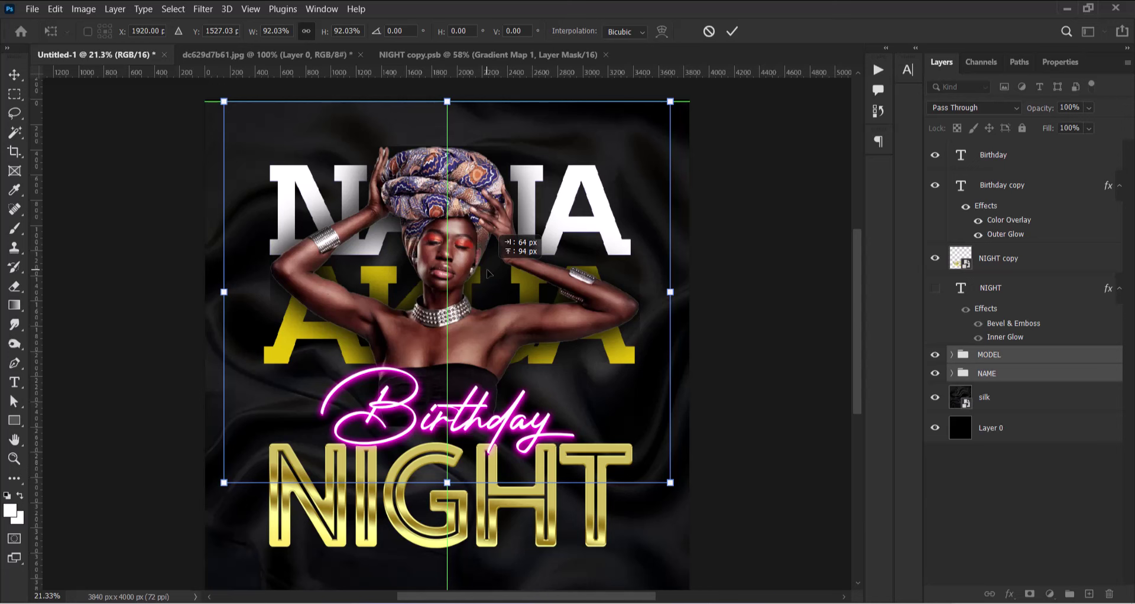
key(Escape)
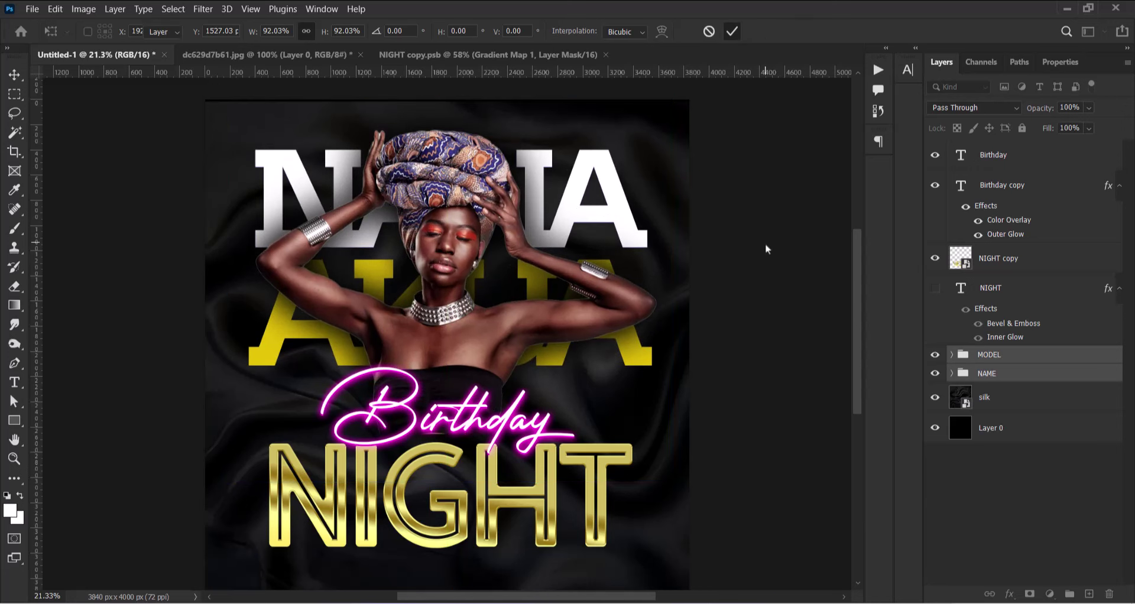
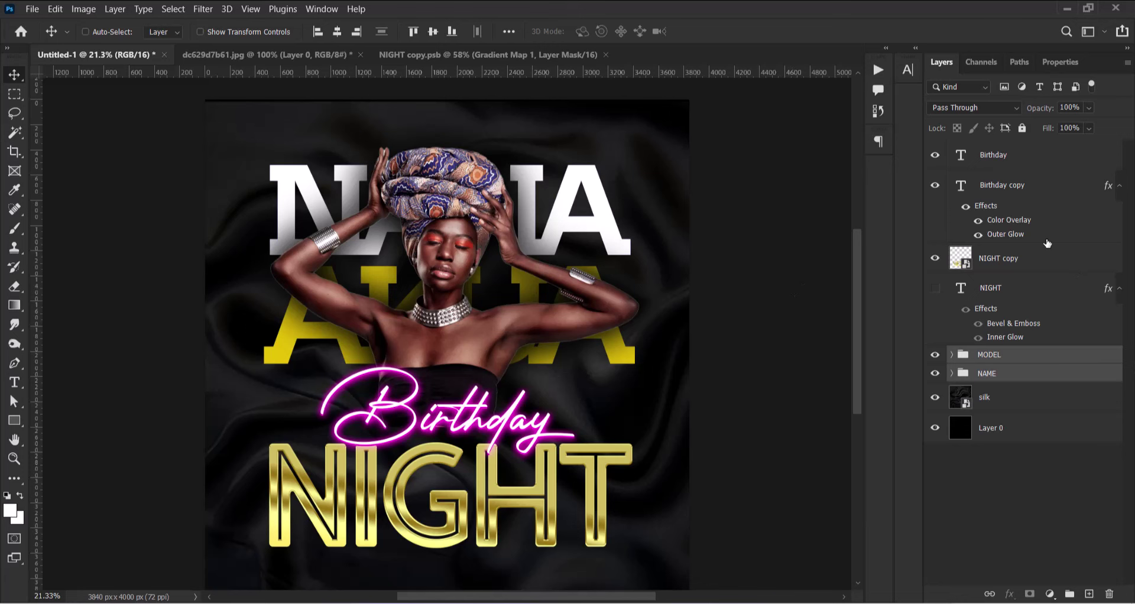
Group the layers from Birthday down to NAME into a group named CONTENT.
click(1034, 267)
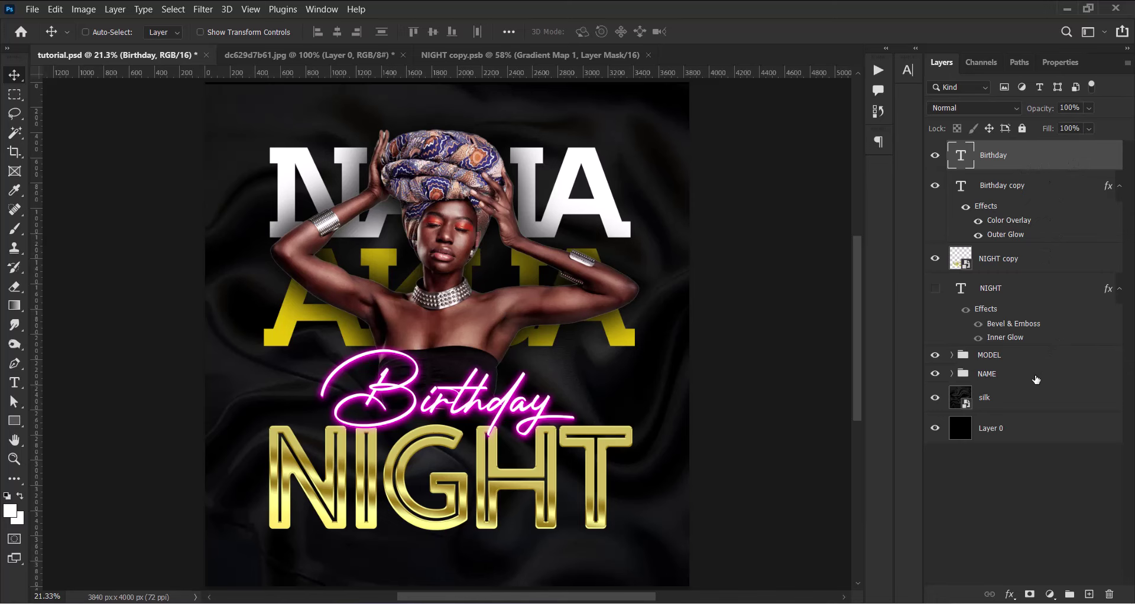
shift+click(1035, 376)
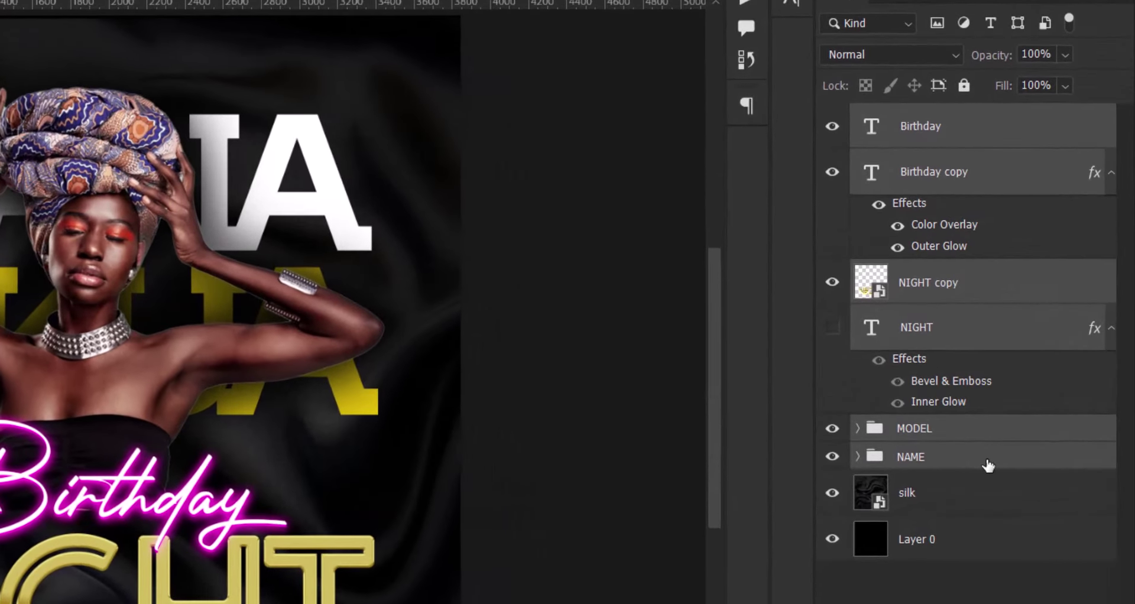
key(ctrl+g)
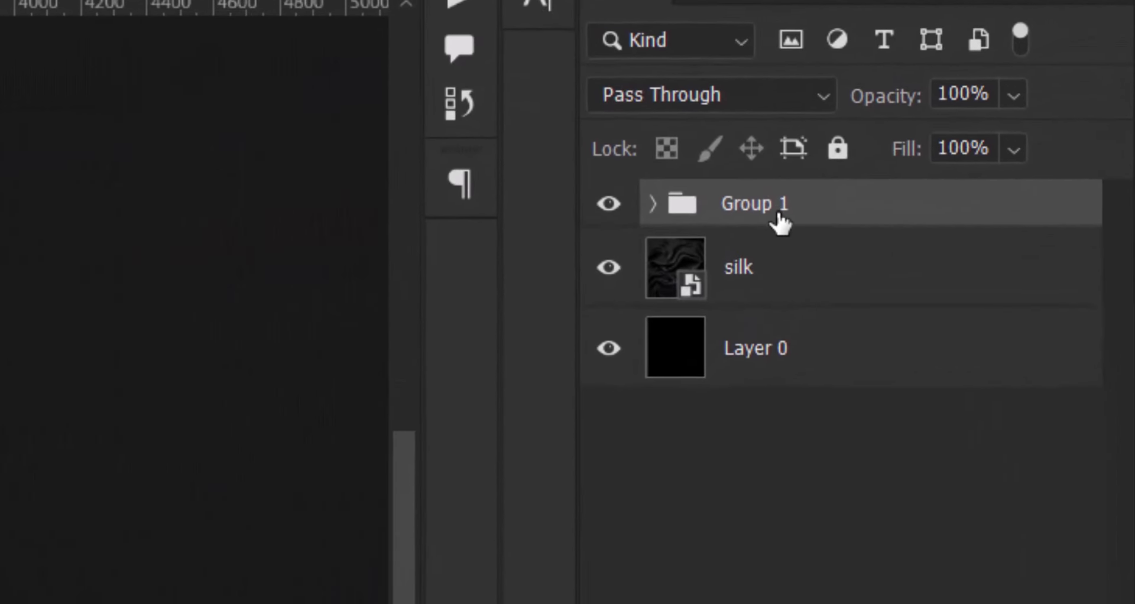
double_click(779, 214)
text(C)
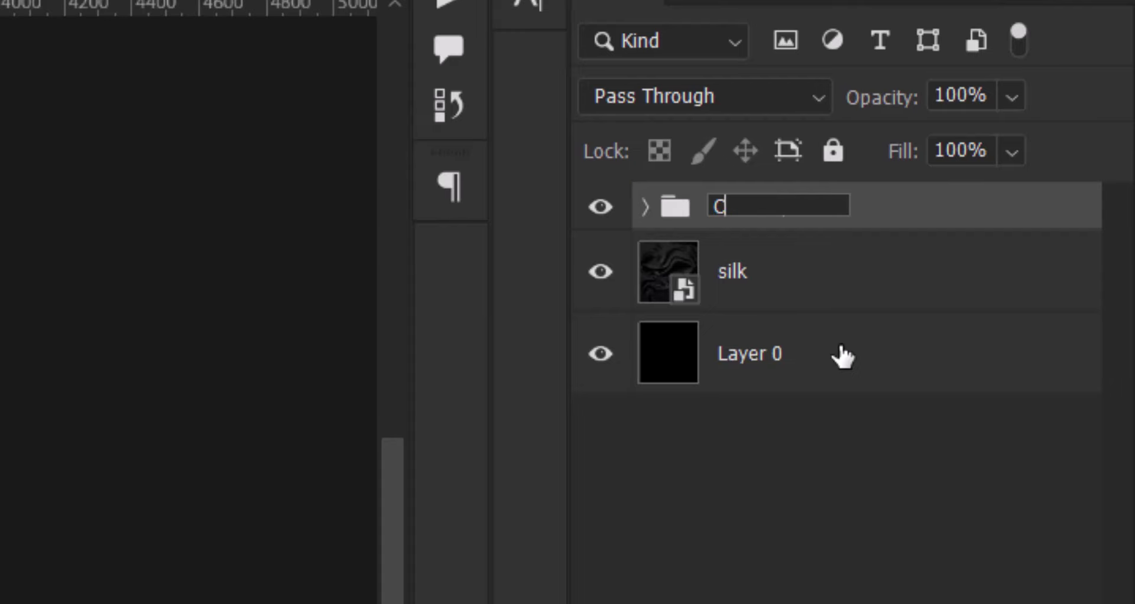
text(ONTE)
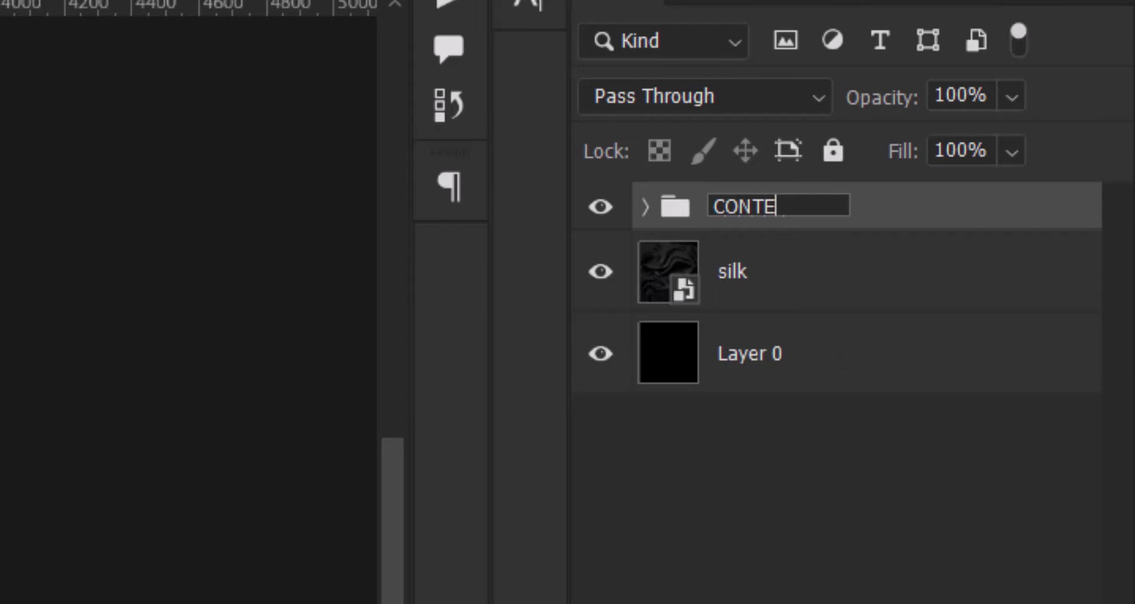
text(NT)
key(Return)
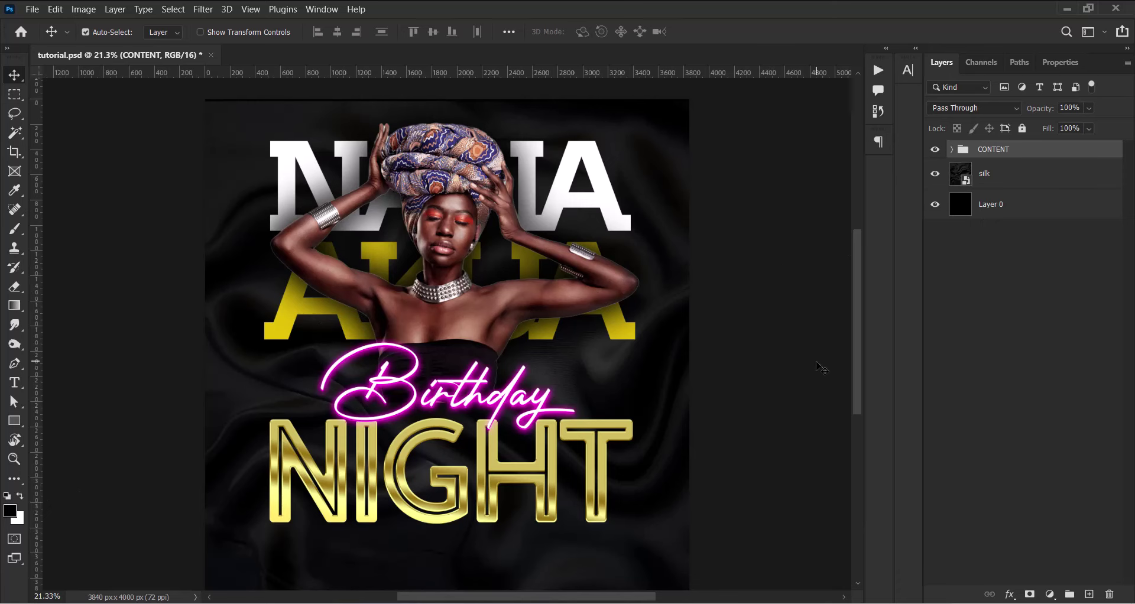
key(ctrl+plus)
key(ctrl+plus)
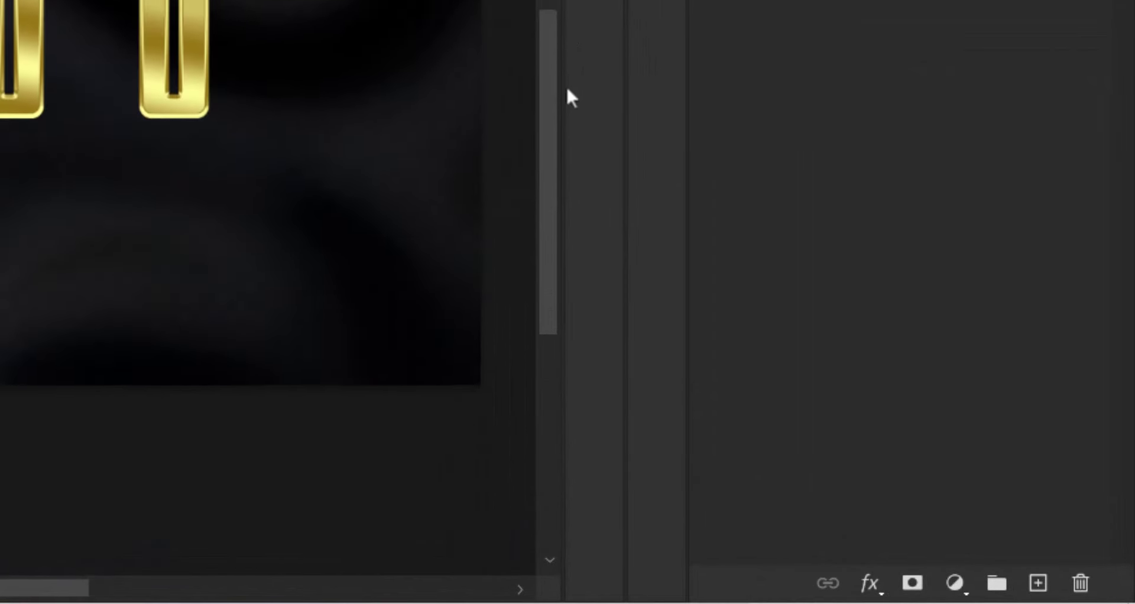
On a new layer, draw a long thin white rectangle bar below NIGHT.
scroll(570, 112, down, 3)
scroll(580, 148, down, 2)
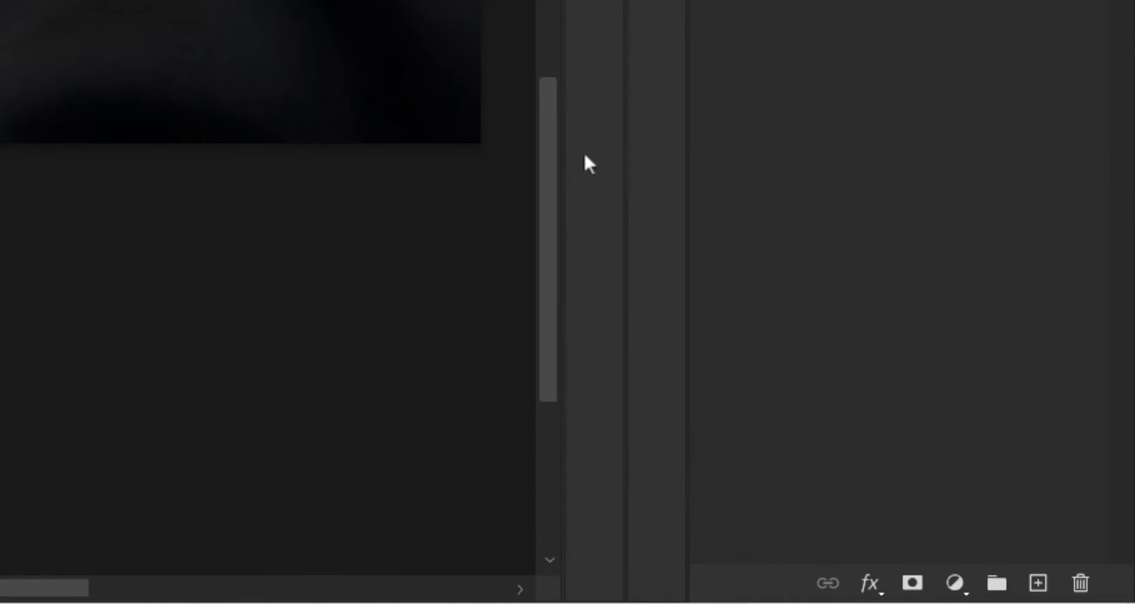
click(1038, 584)
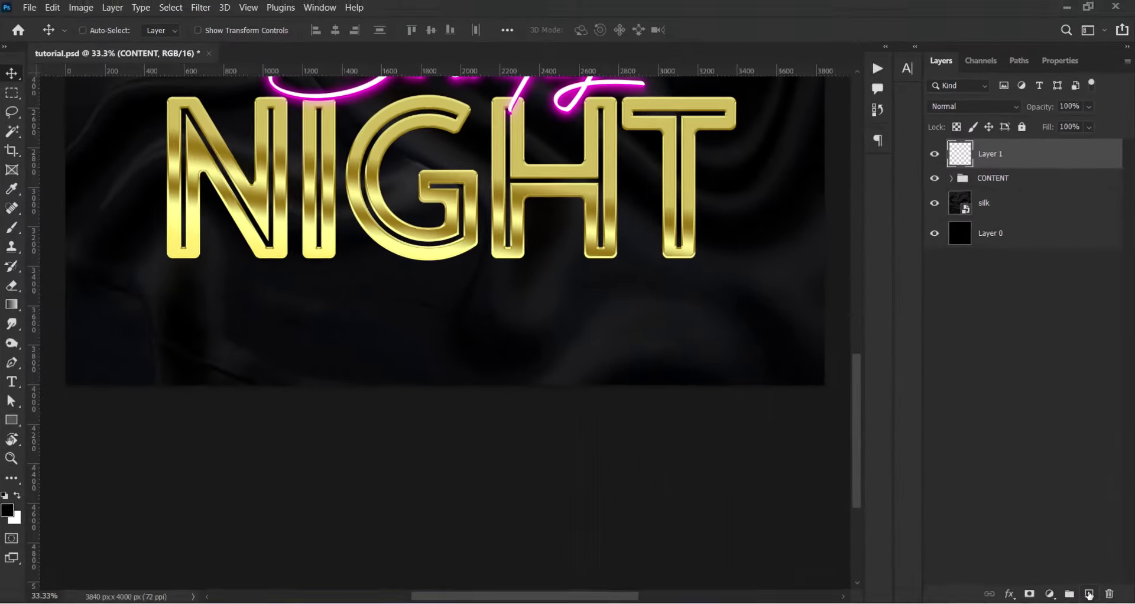
click(14, 420)
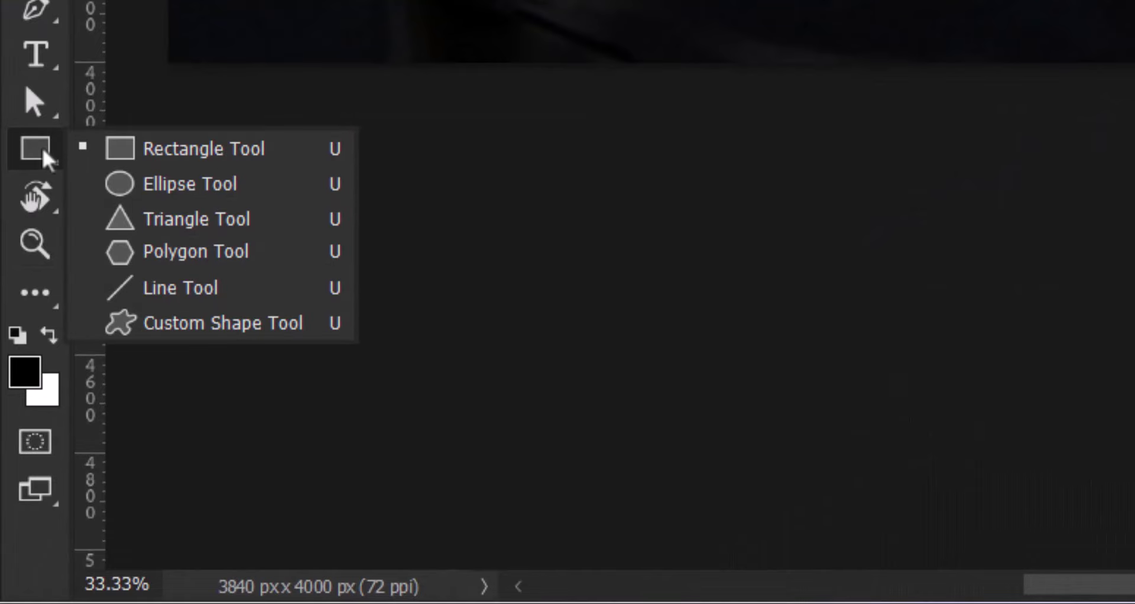
click(118, 149)
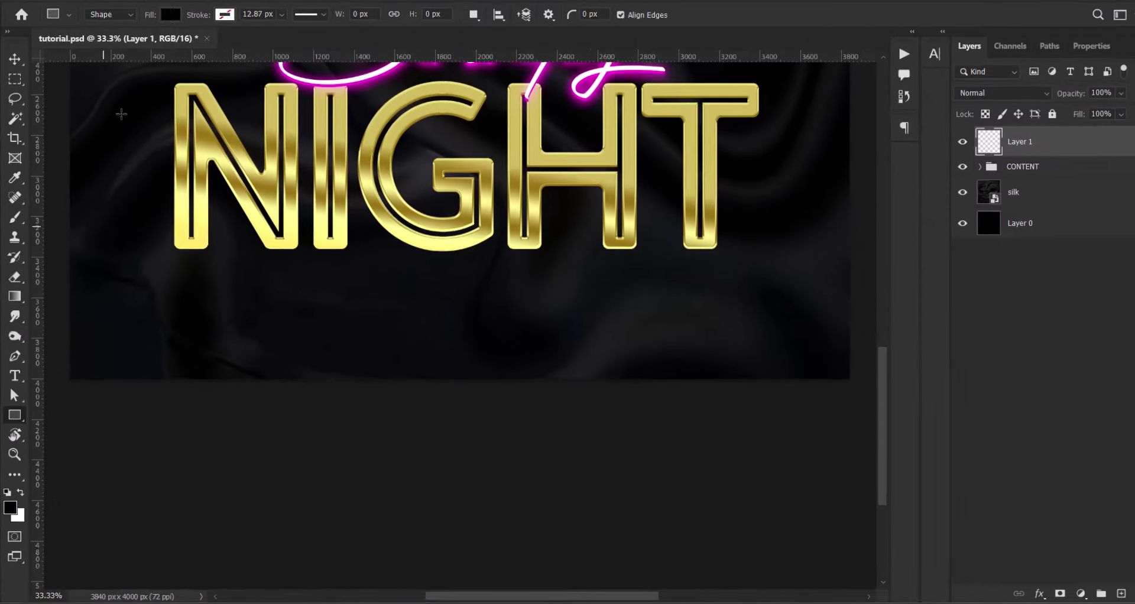
click(168, 35)
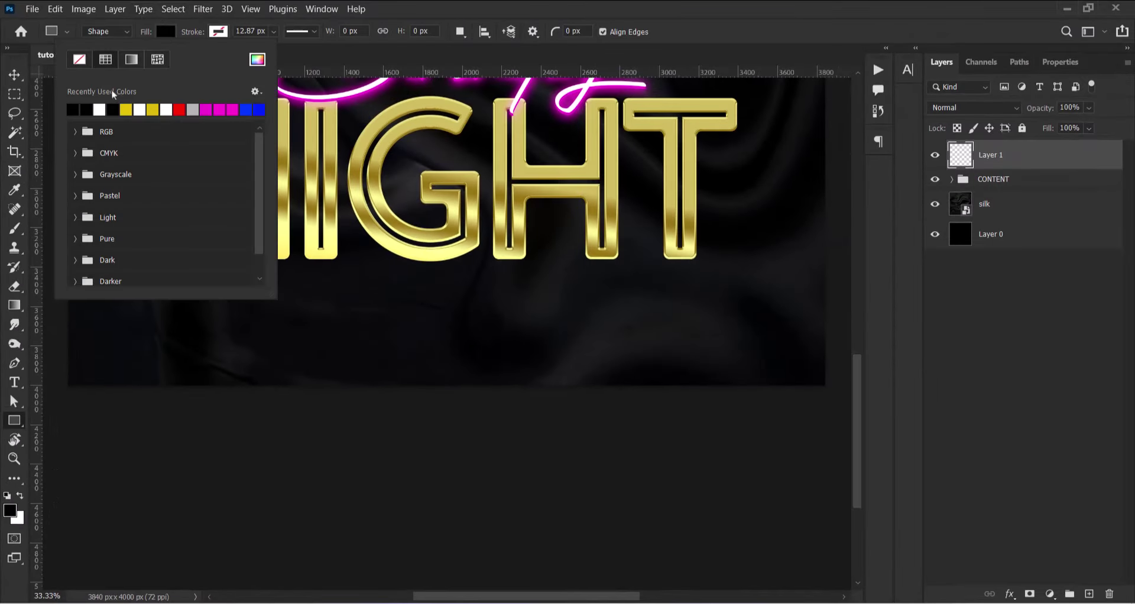
click(100, 108)
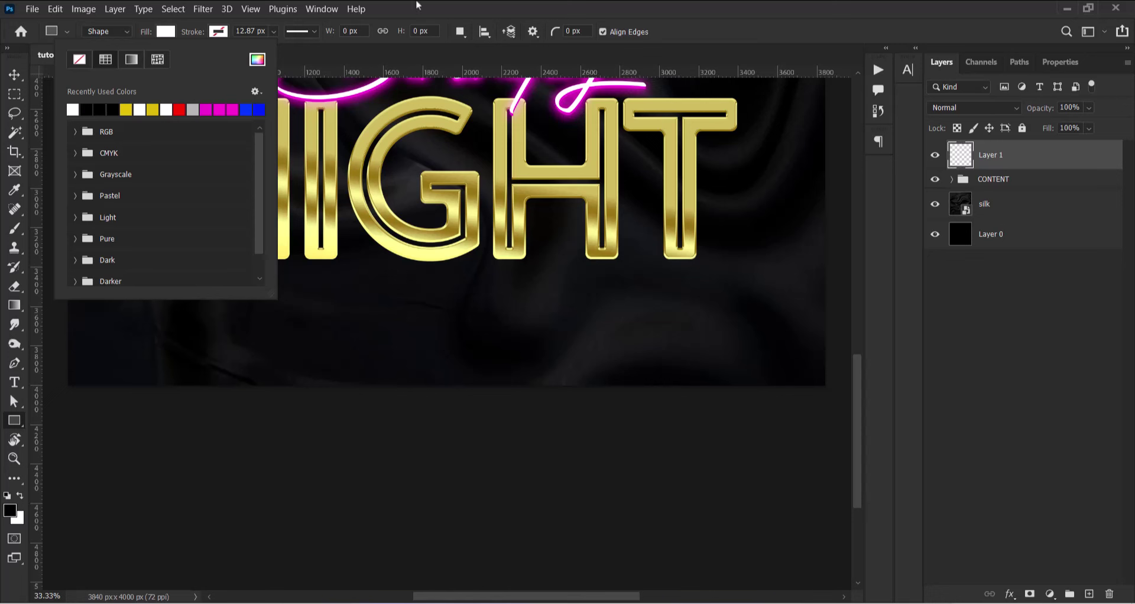
click(423, 5)
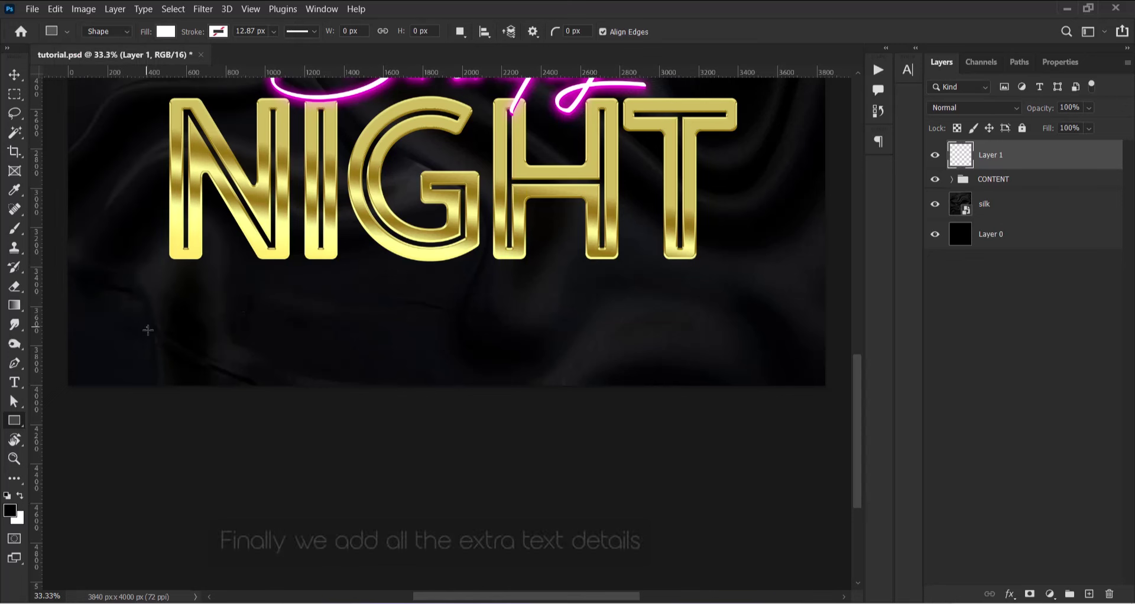
mouse_move(146, 327)
mouse_down()
mouse_move(613, 323)
mouse_move(744, 349)
mouse_up()
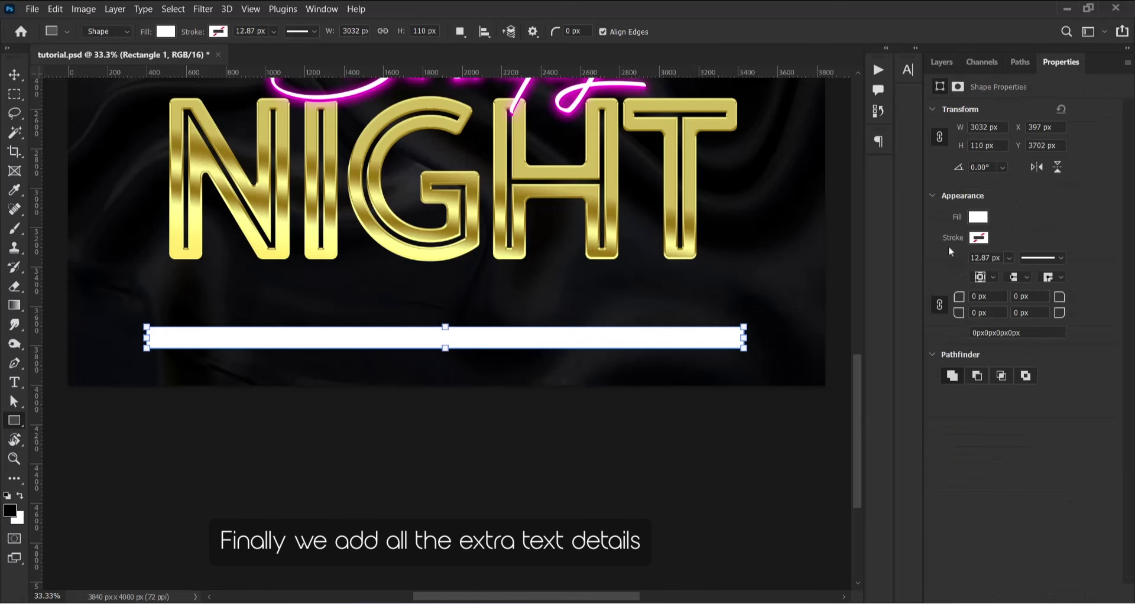
Add a new empty layer above the white bar.
key(v)
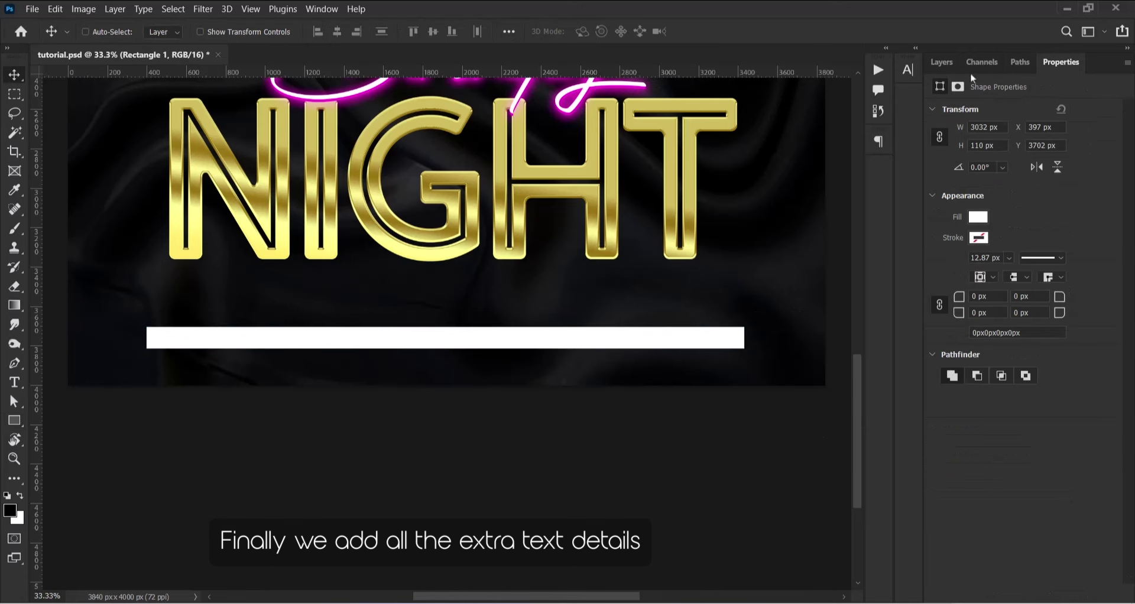
click(942, 62)
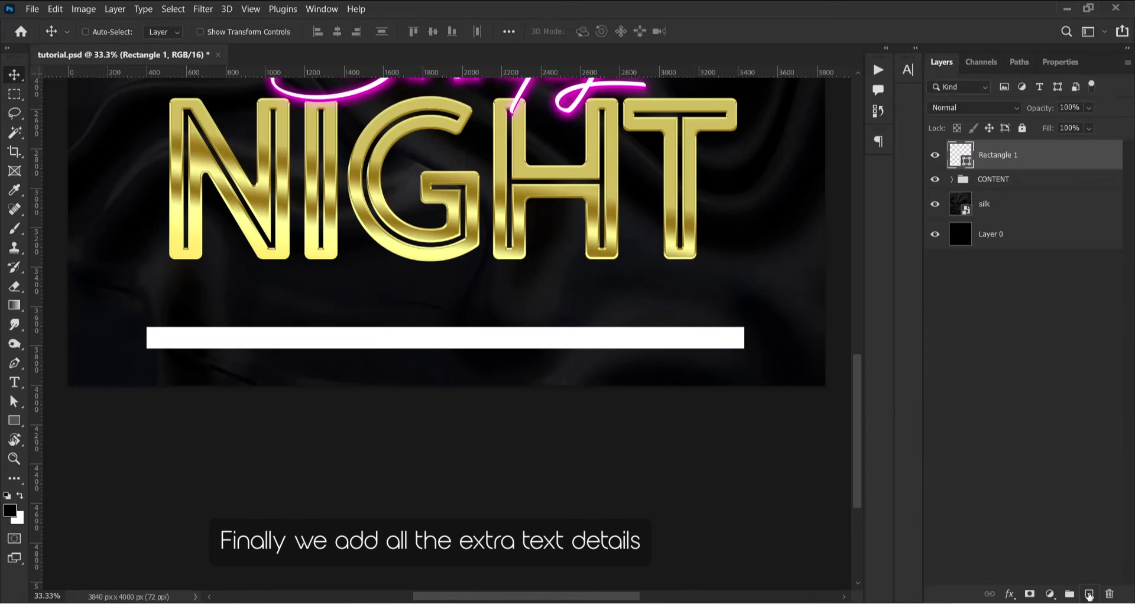
click(1090, 595)
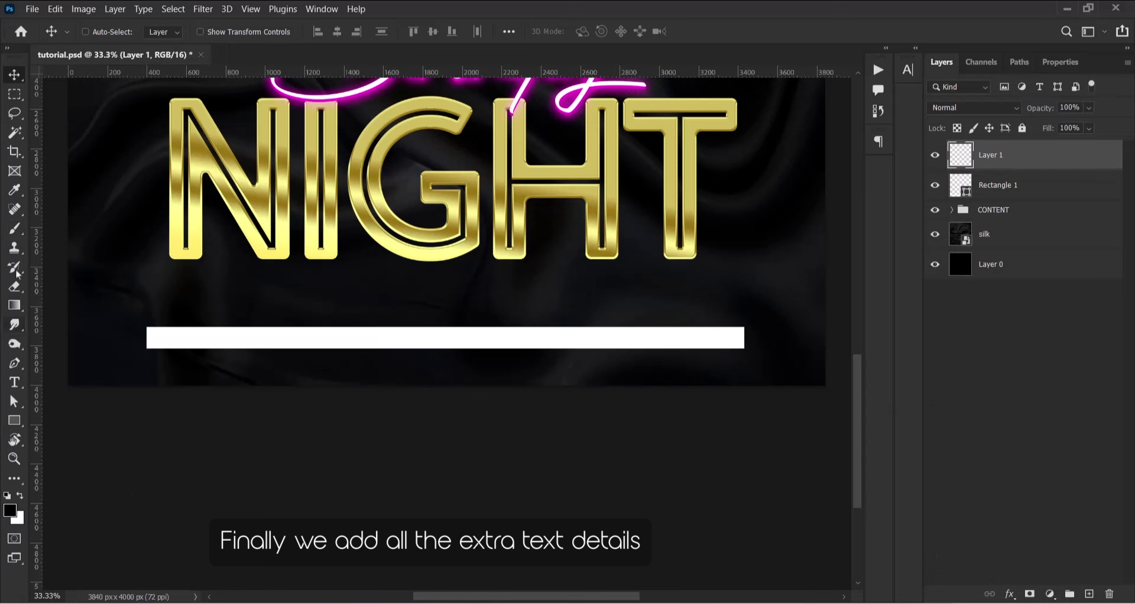
click(16, 385)
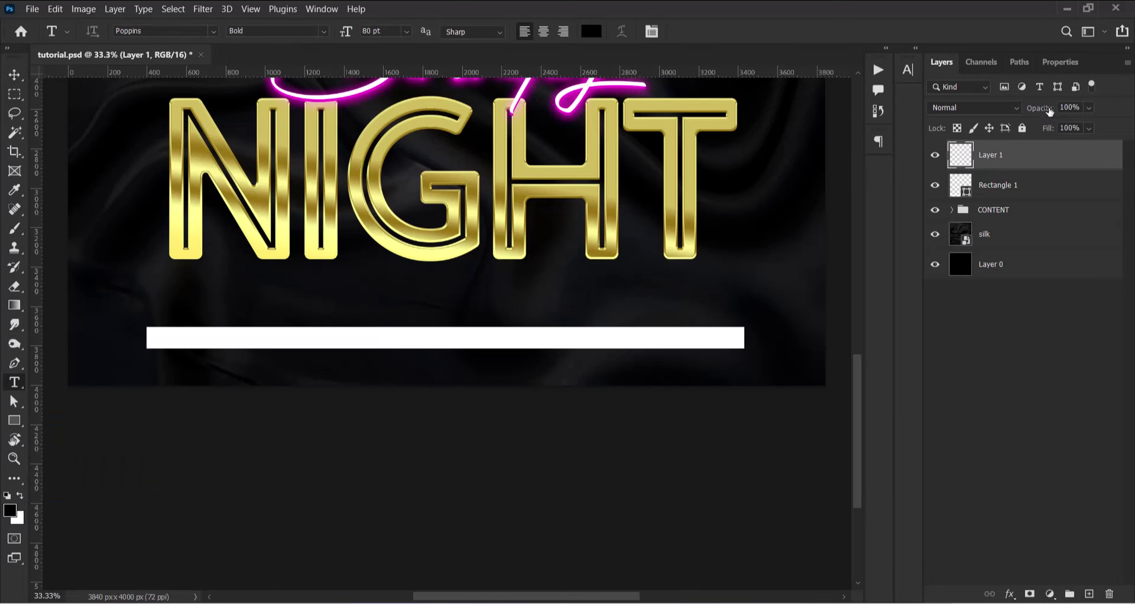
click(174, 335)
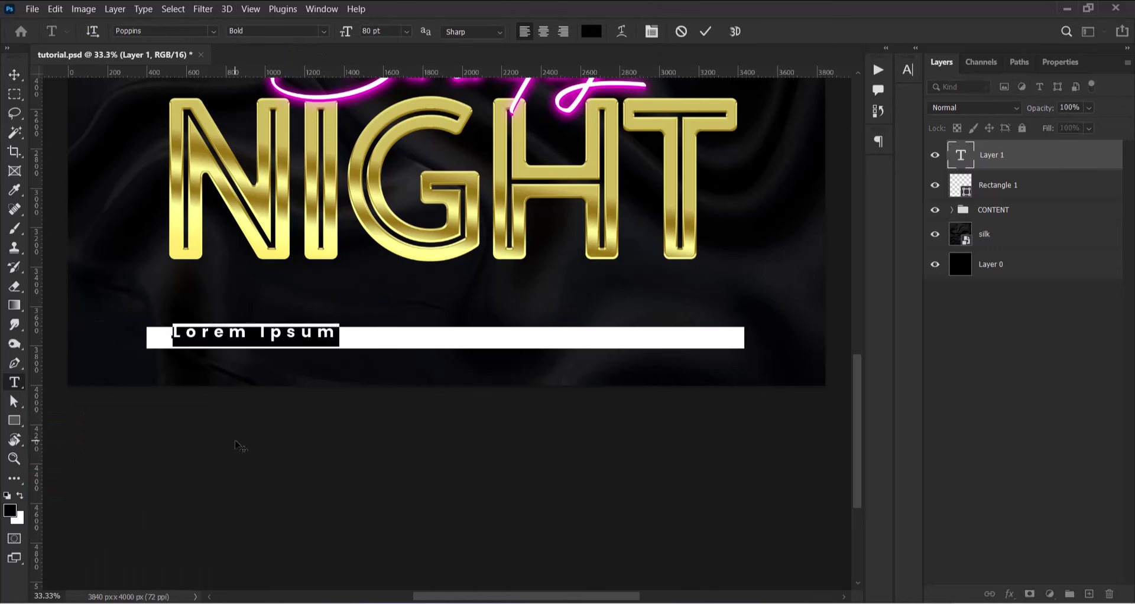
text(YOUR)
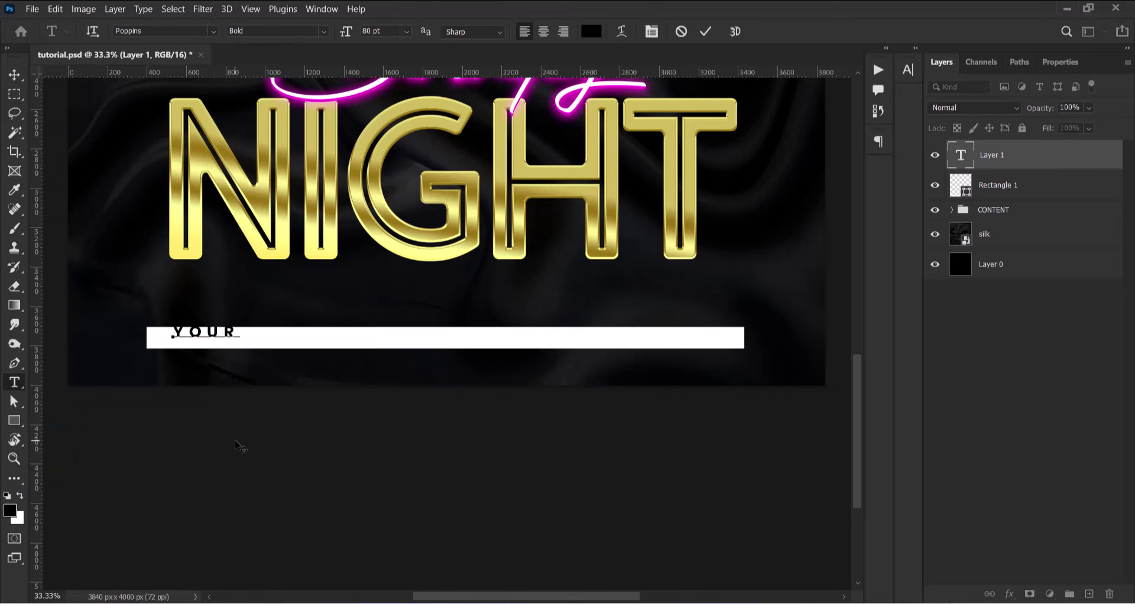
text( ADDRESS IN)
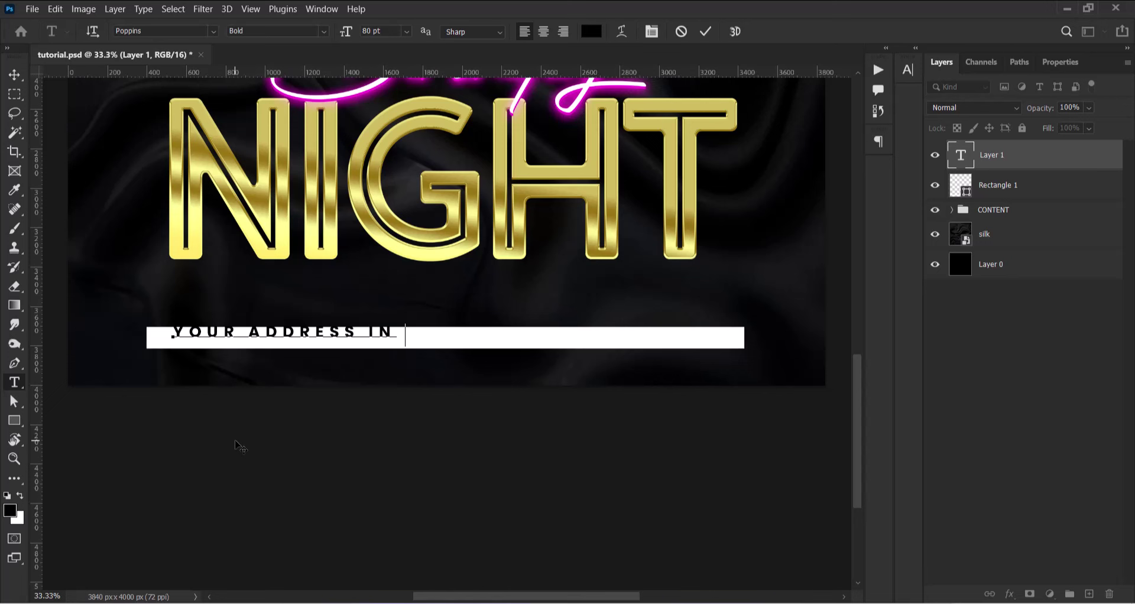
text( THIS LINE)
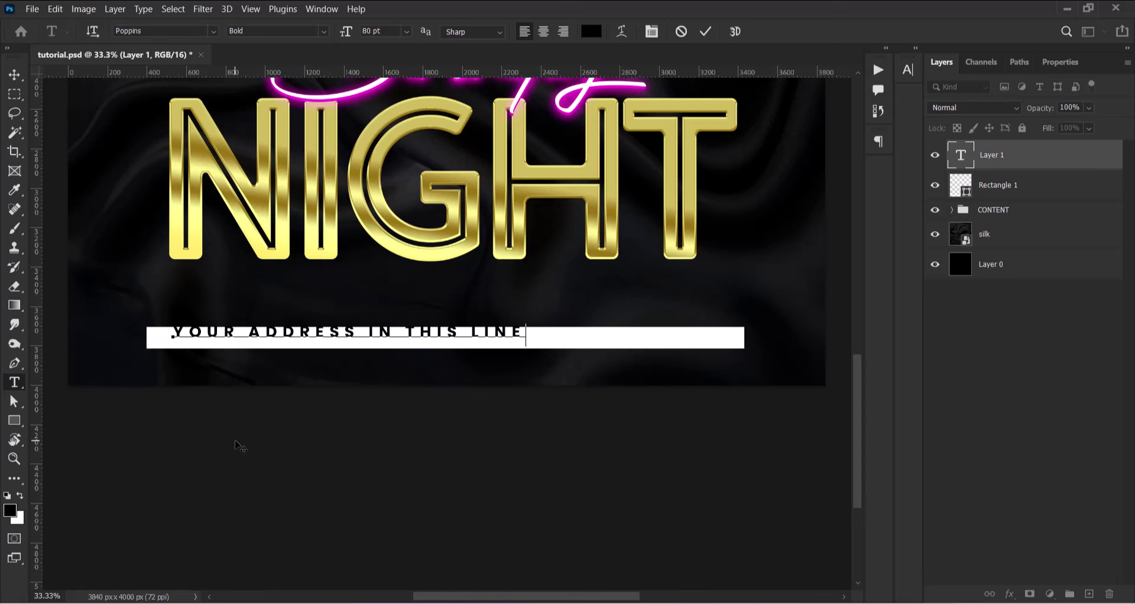
text( -WWW)
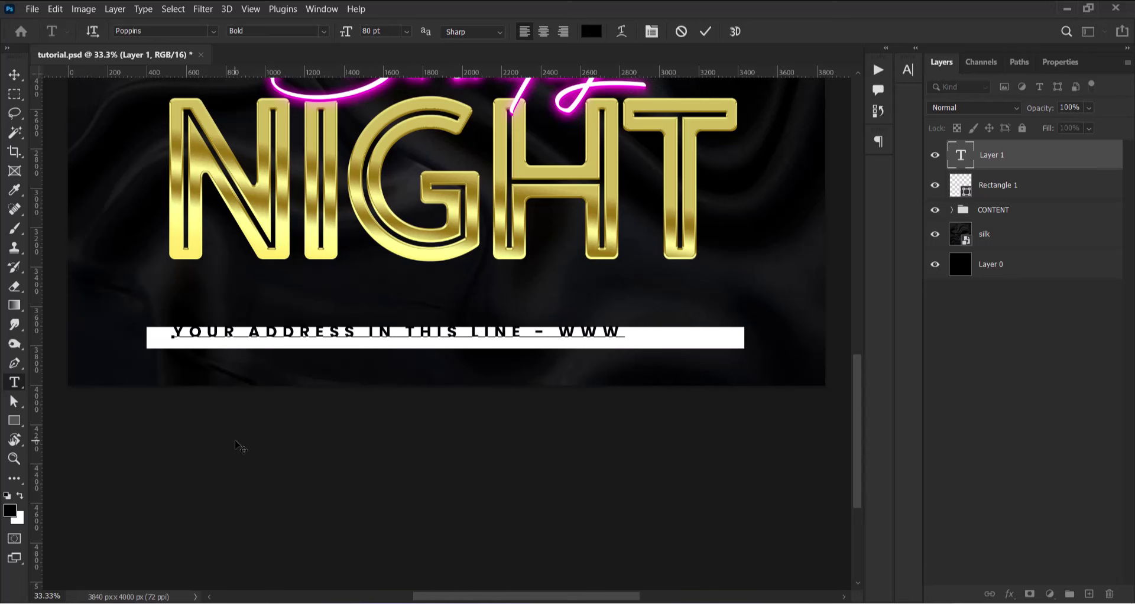
text(YOUR)
text(CLU)
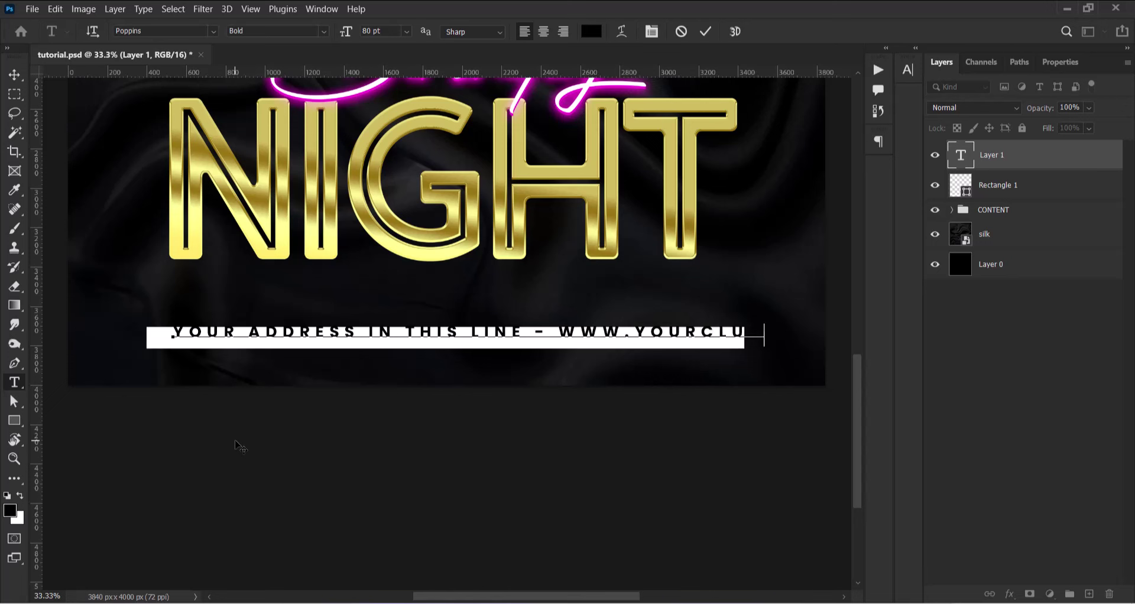
text(_.COM)
click(712, 33)
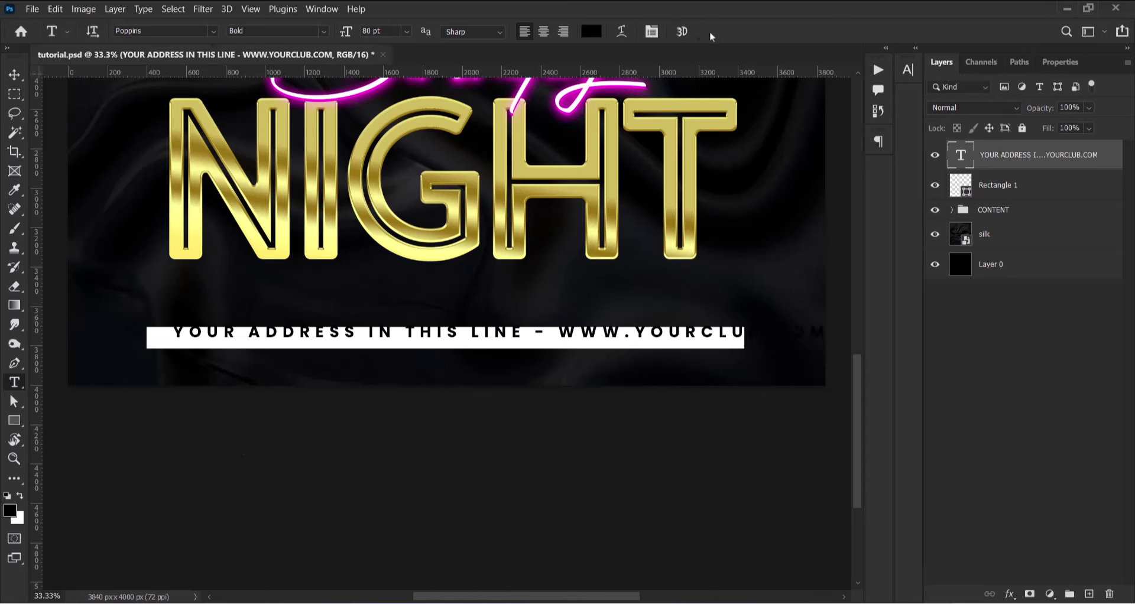
click(14, 76)
drag(436, 332, 423, 338)
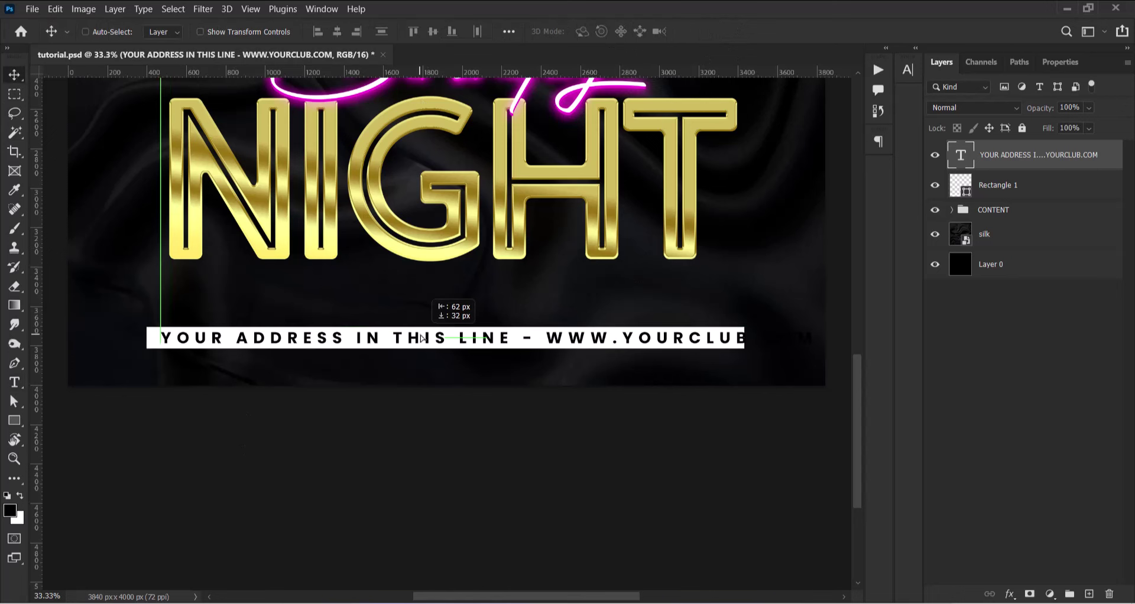
Set the address text's tracking to 120.
double_click(962, 155)
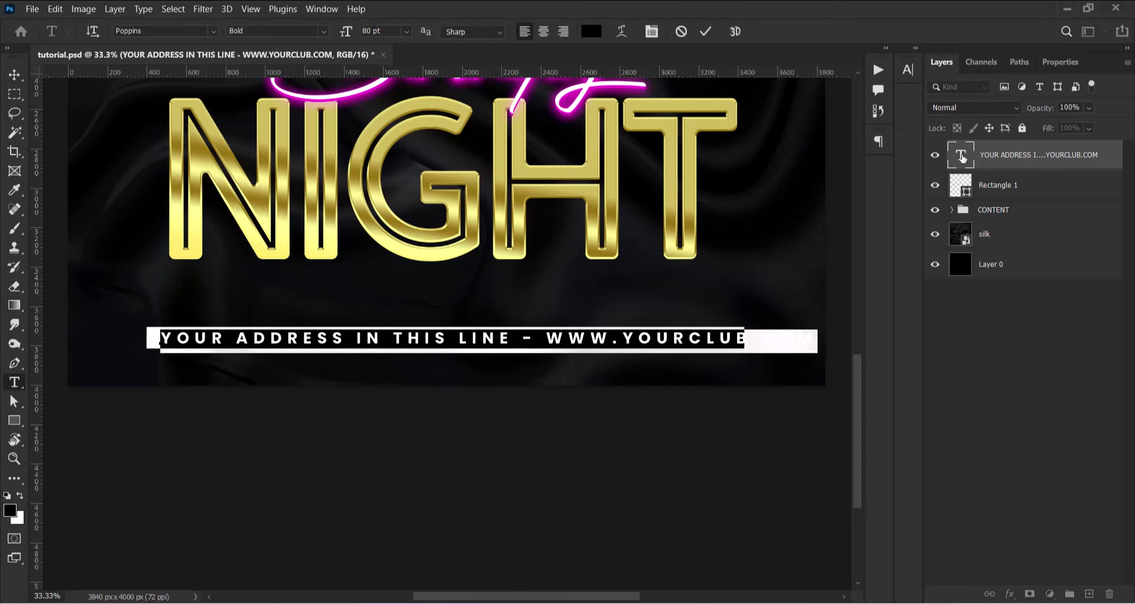
click(1062, 62)
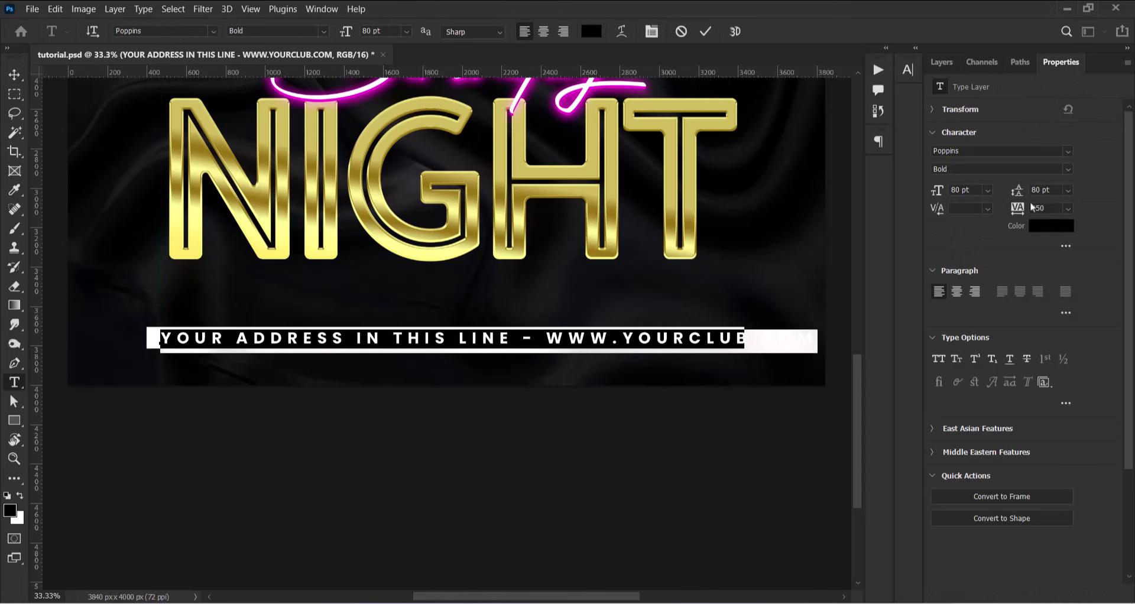
drag(1018, 211, 1009, 212)
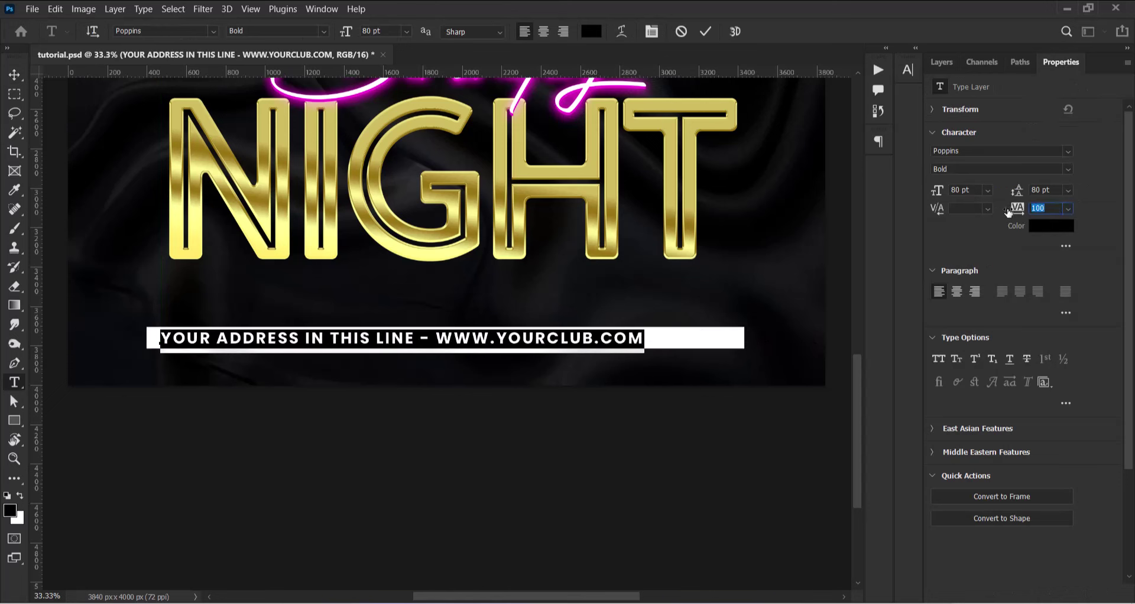
click(1055, 208)
text(1)
key(Return)
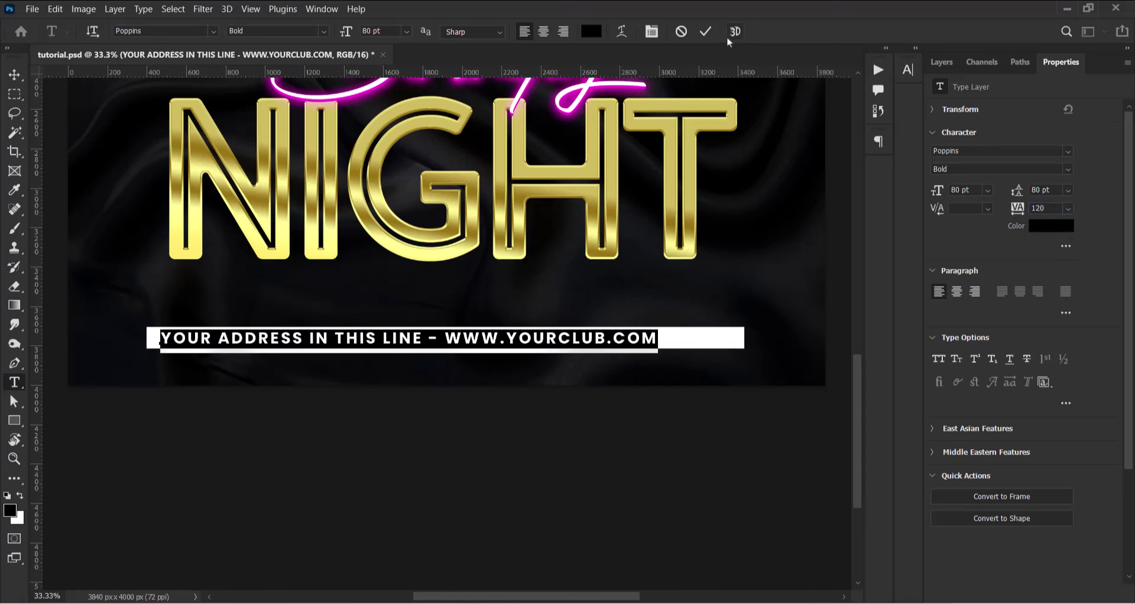
click(705, 32)
Centre the address text horizontally on Rectangle 1.
key(v)
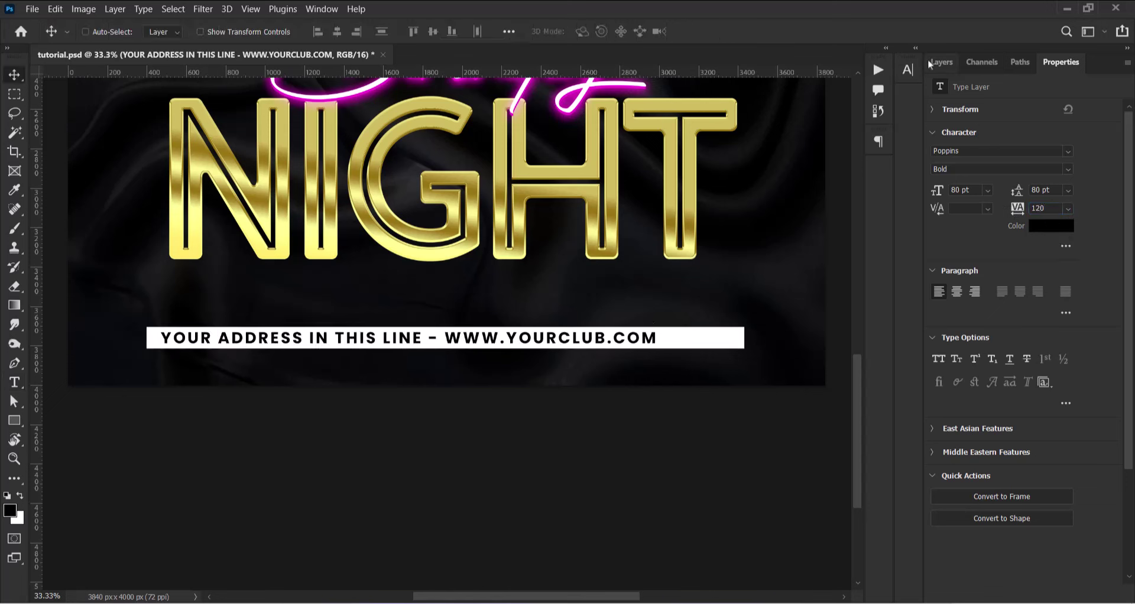
click(939, 61)
shift+click(1020, 187)
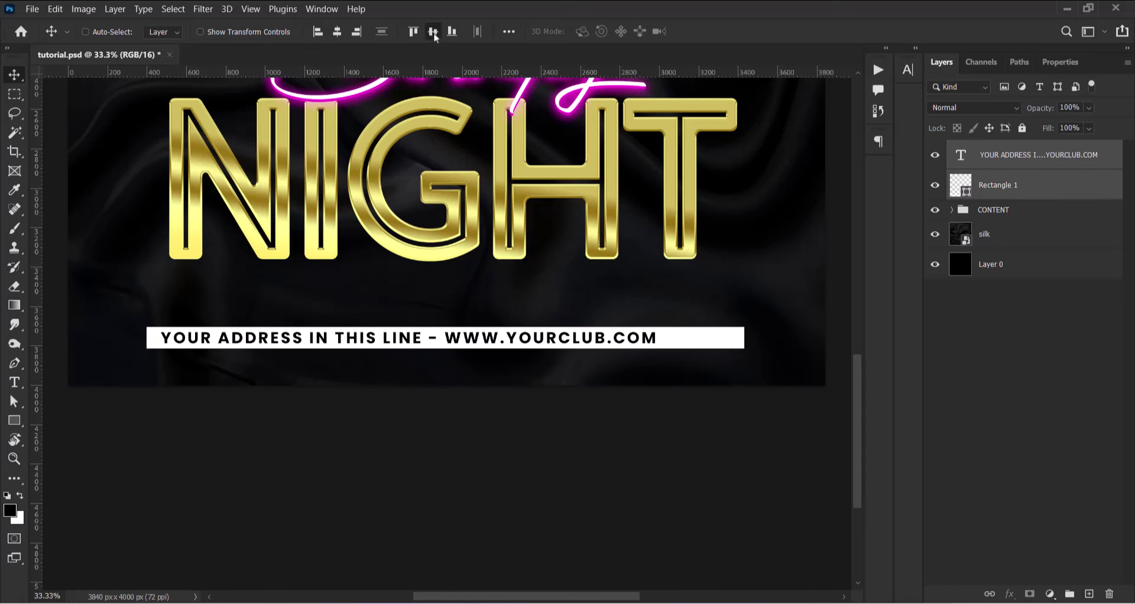
click(336, 33)
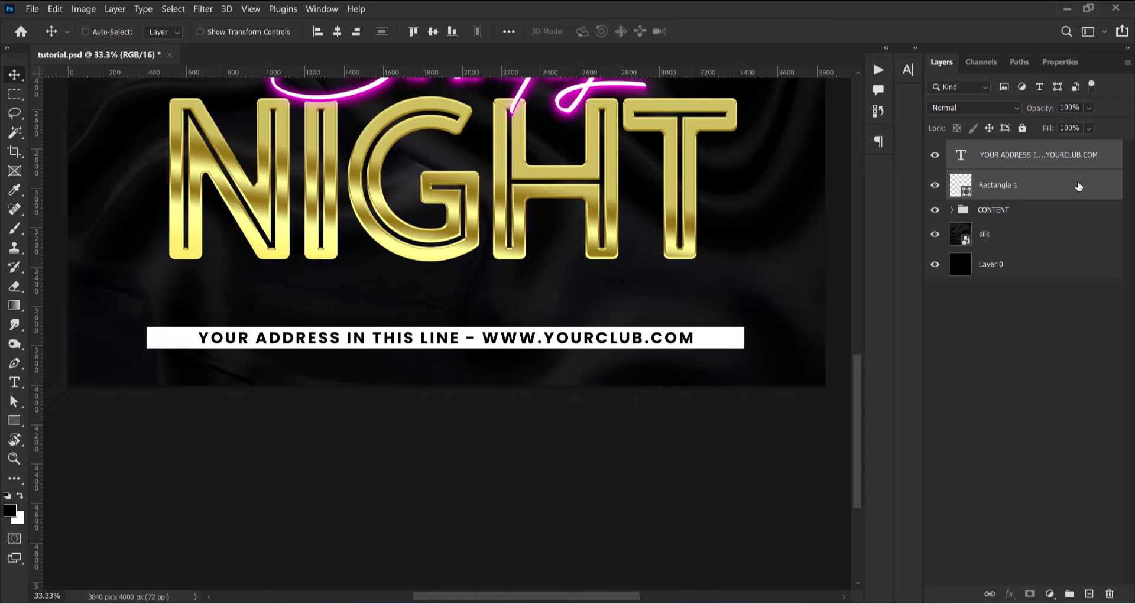
Group the address text and bar as LINE and move the banner slightly lower.
key(ctrl+g)
double_click(987, 150)
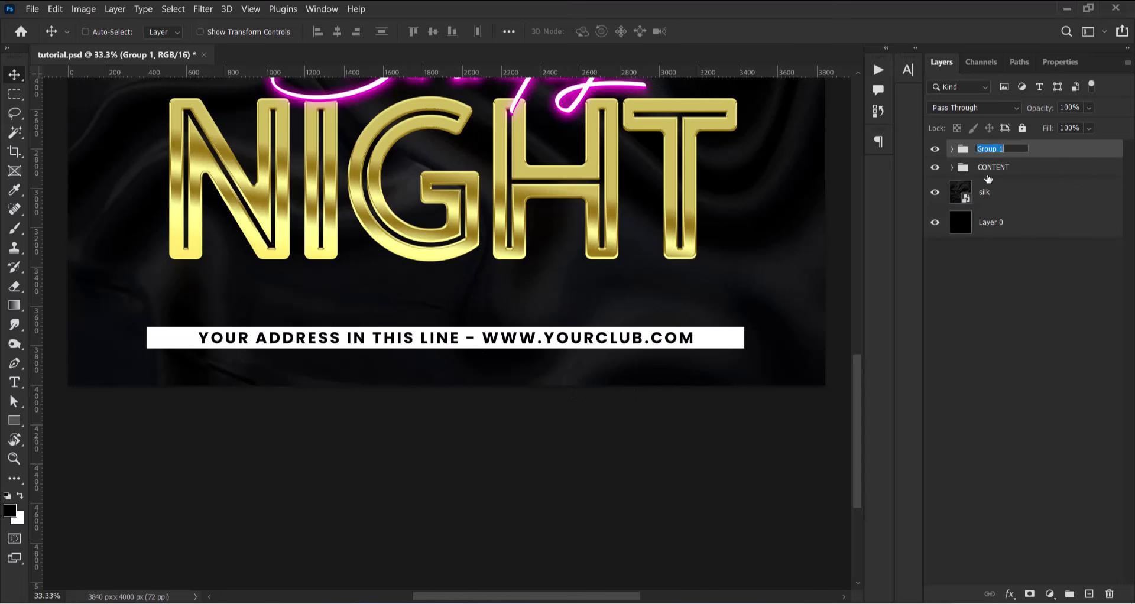
text(LINE)
key(Return)
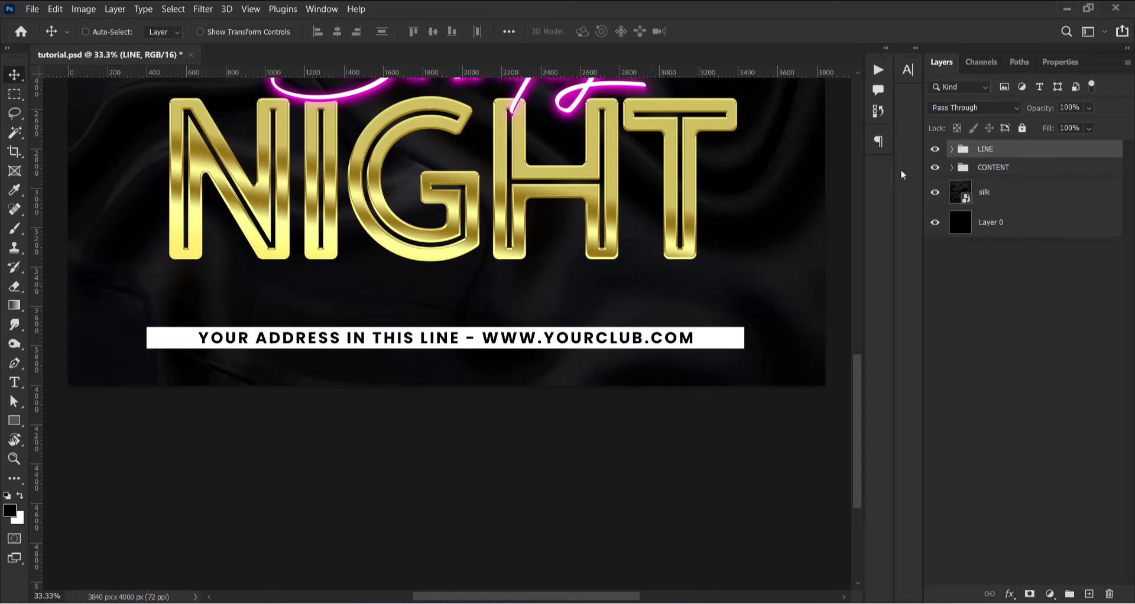
drag(484, 339, 486, 359)
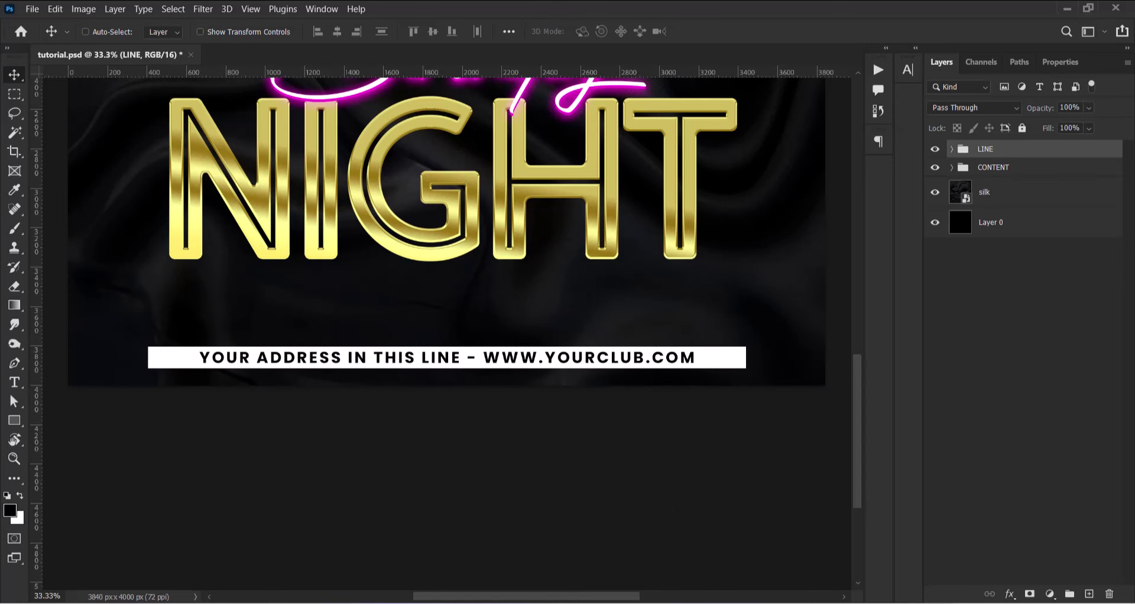
scroll(528, 292, down, 1)
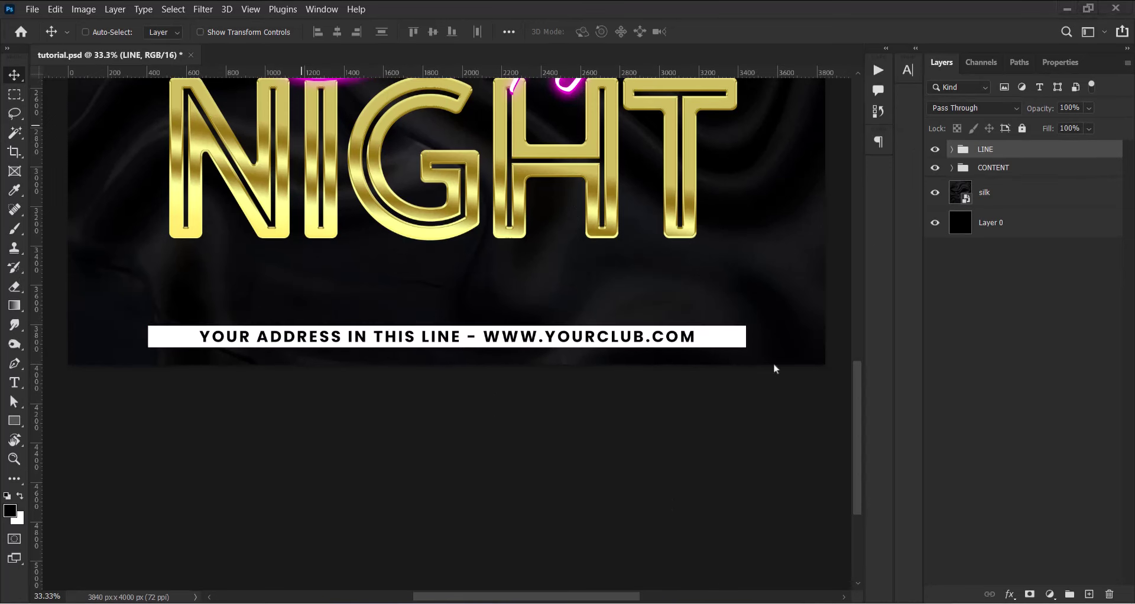
On a new layer, add white (ffffff) 'HOSTED BY' text with the DJ's name, left below NIGHT.
click(1089, 594)
click(14, 383)
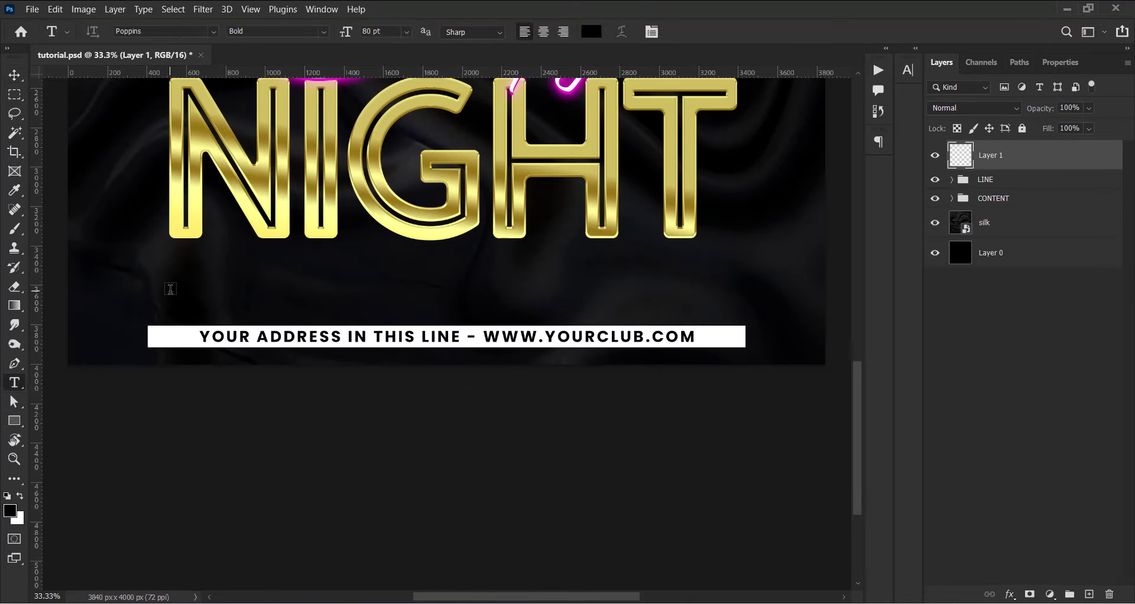
click(593, 32)
text(ffffff)
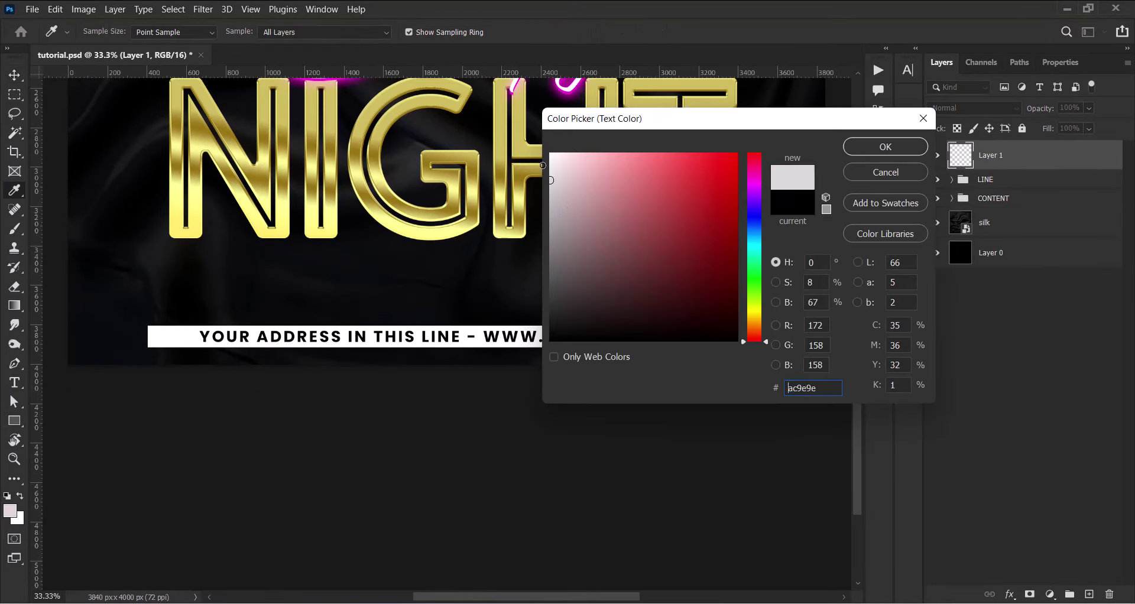
click(890, 152)
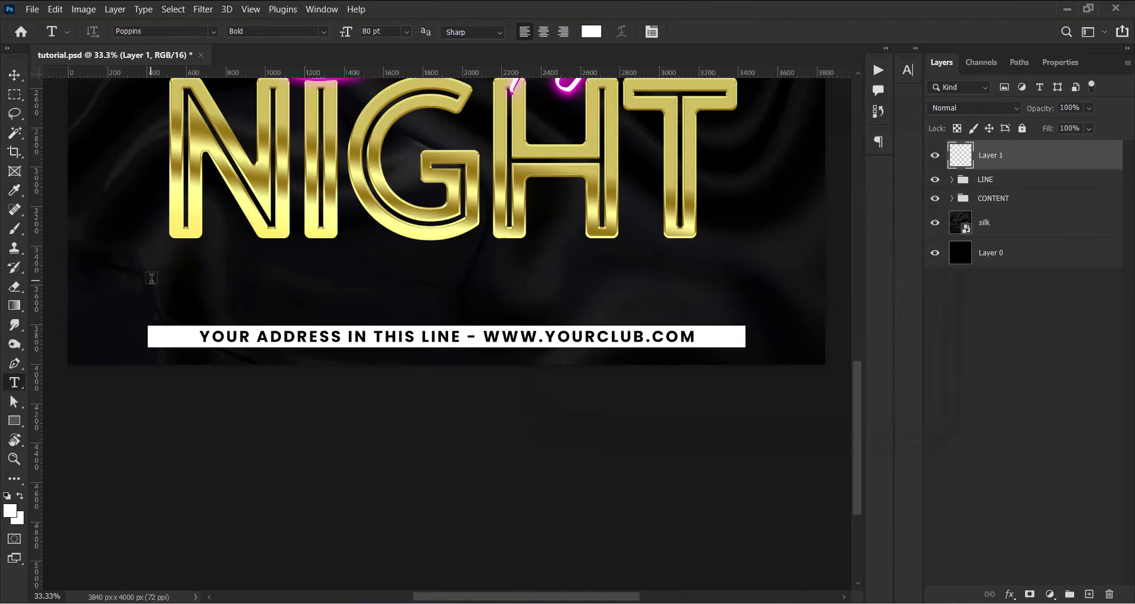
click(152, 281)
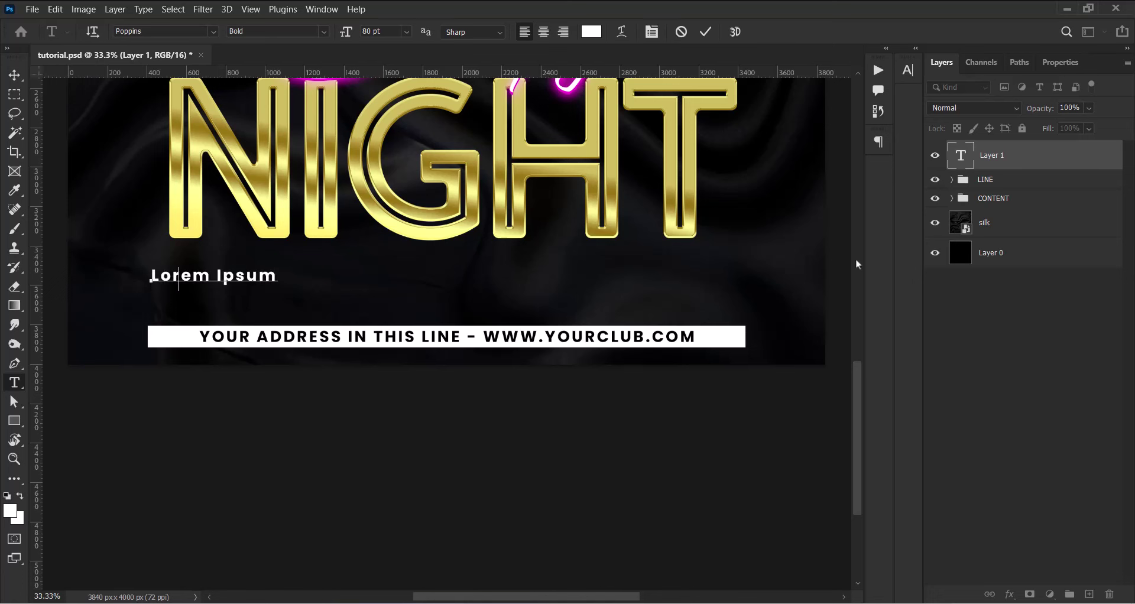
text(HOSTED BY )
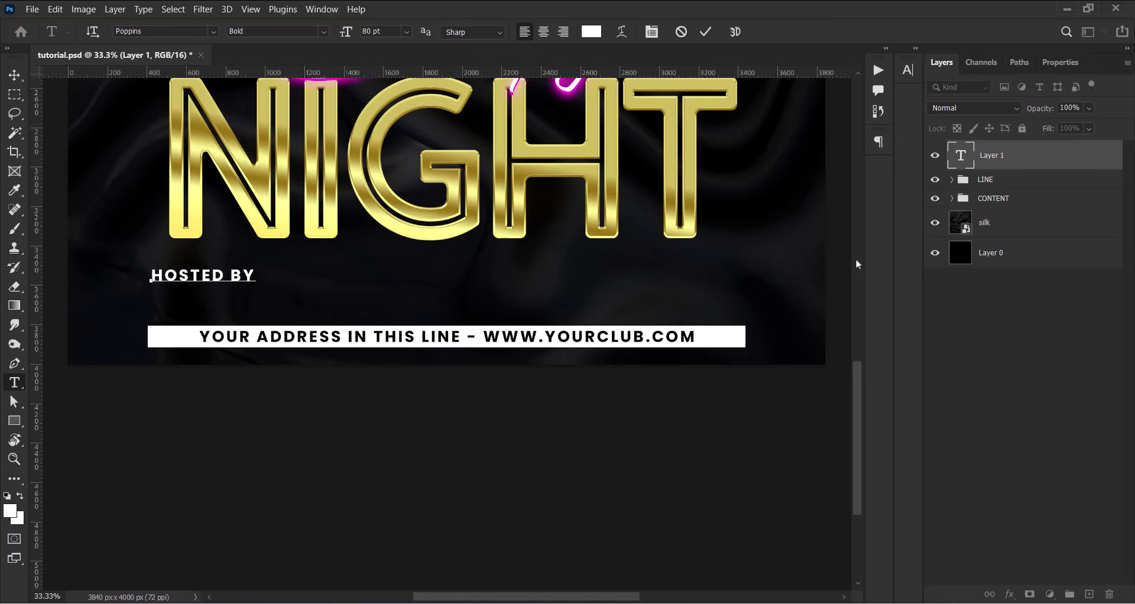
text(DJ )
text(RICO)
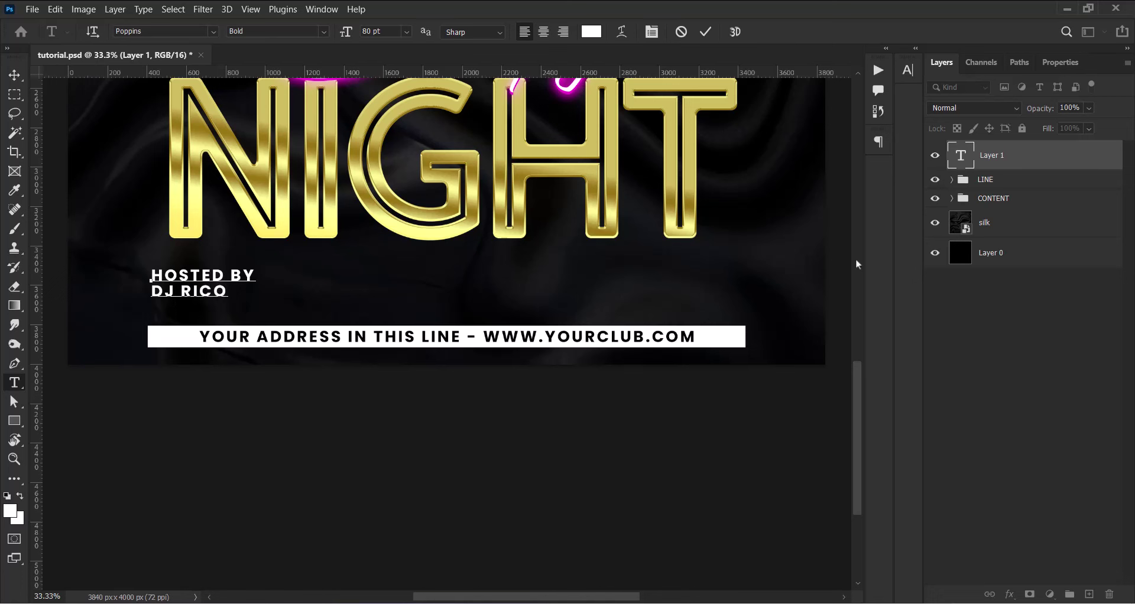
click(706, 31)
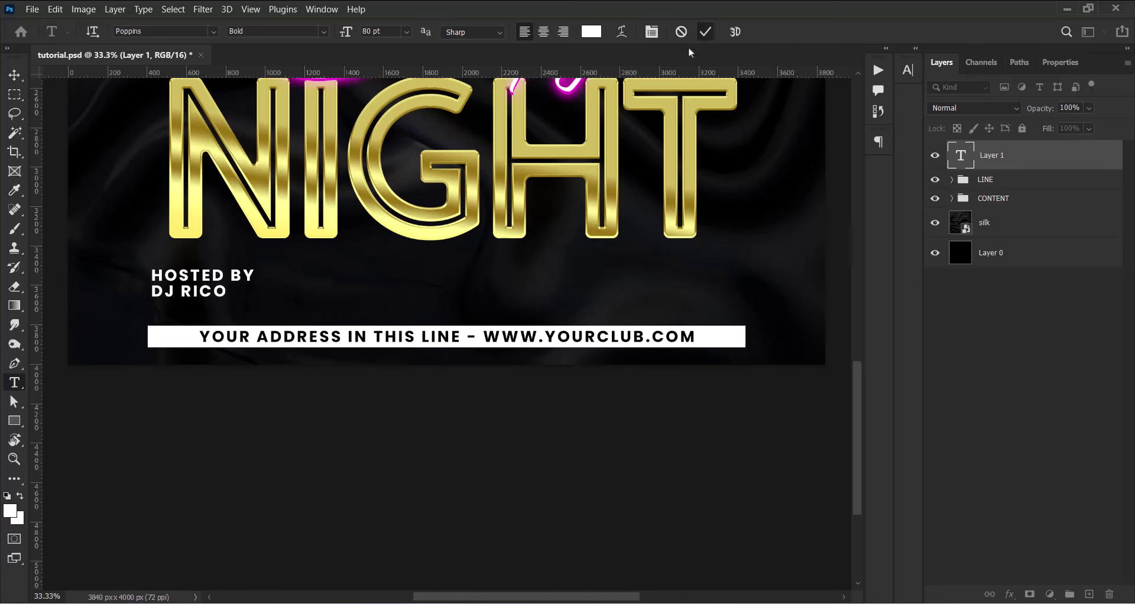
click(15, 76)
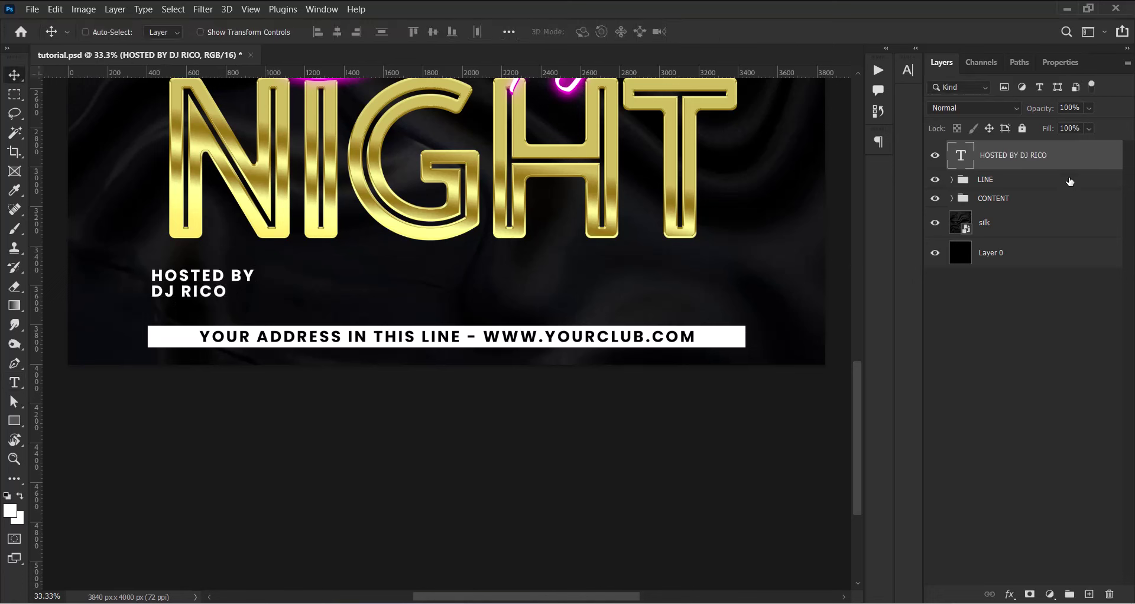
Duplicate the credit to the right side, changing it to 'MUSIC BY' with a second DJ's name.
key(ctrl+j)
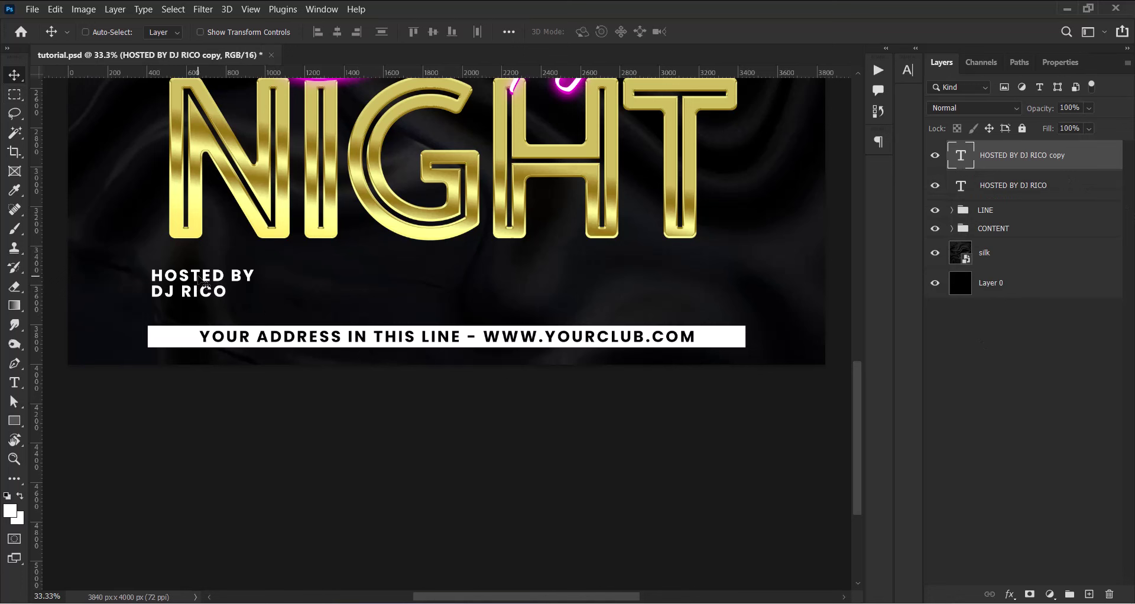
drag(202, 282, 694, 290)
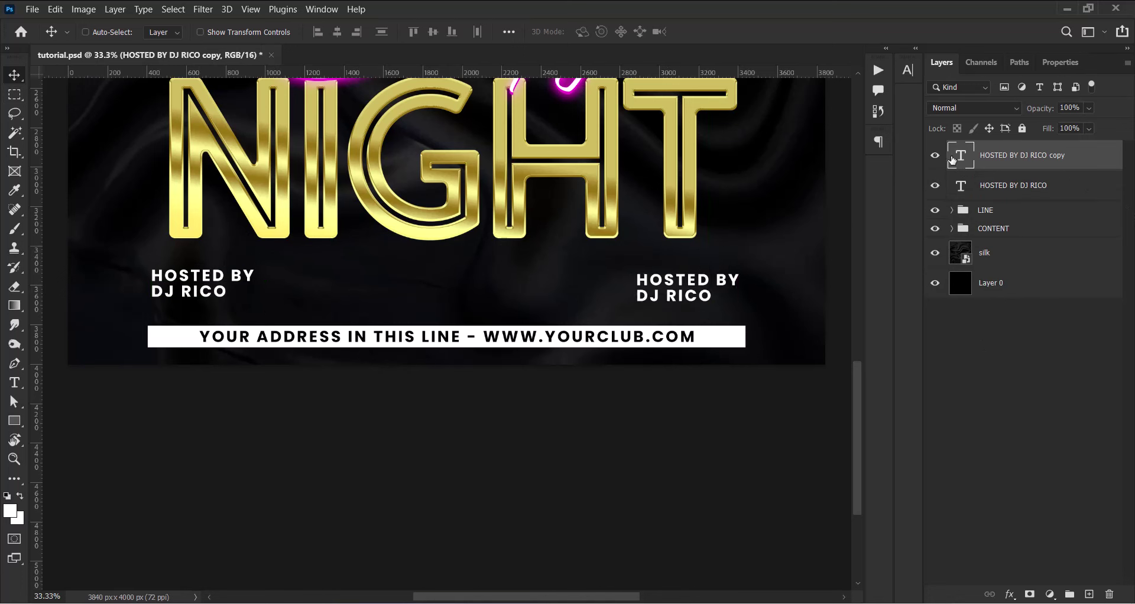
double_click(959, 155)
double_click(727, 280)
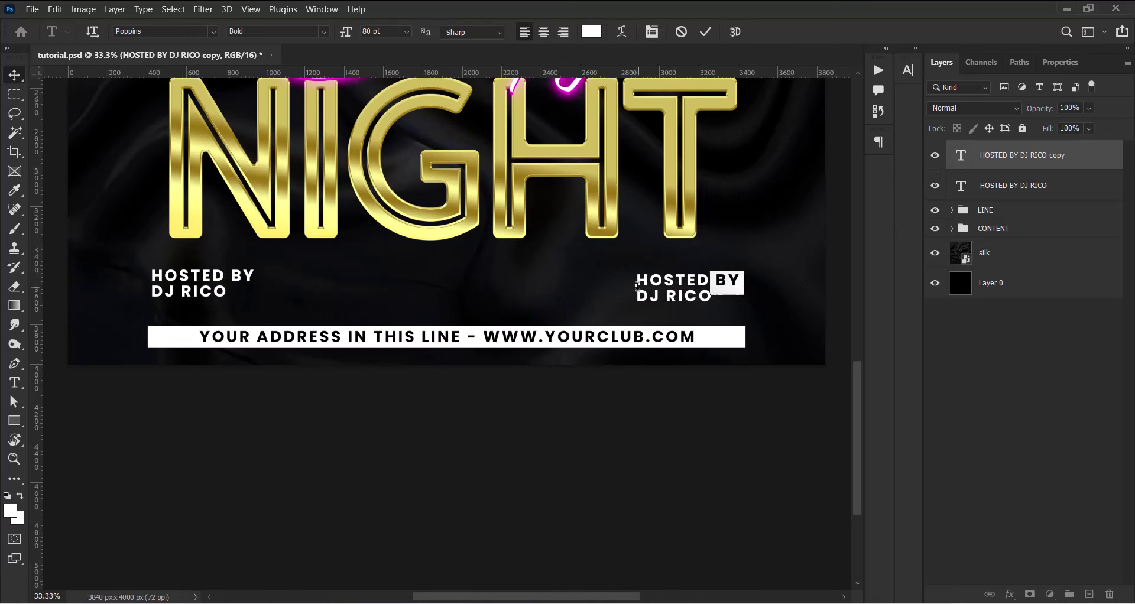
drag(713, 296, 636, 277)
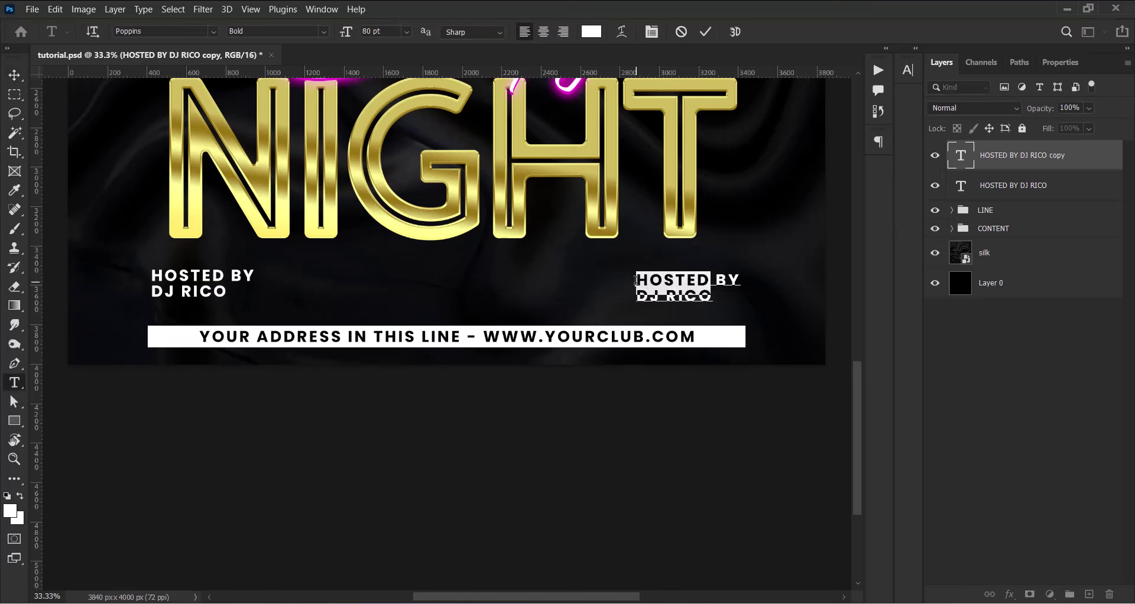
text(MUSIC)
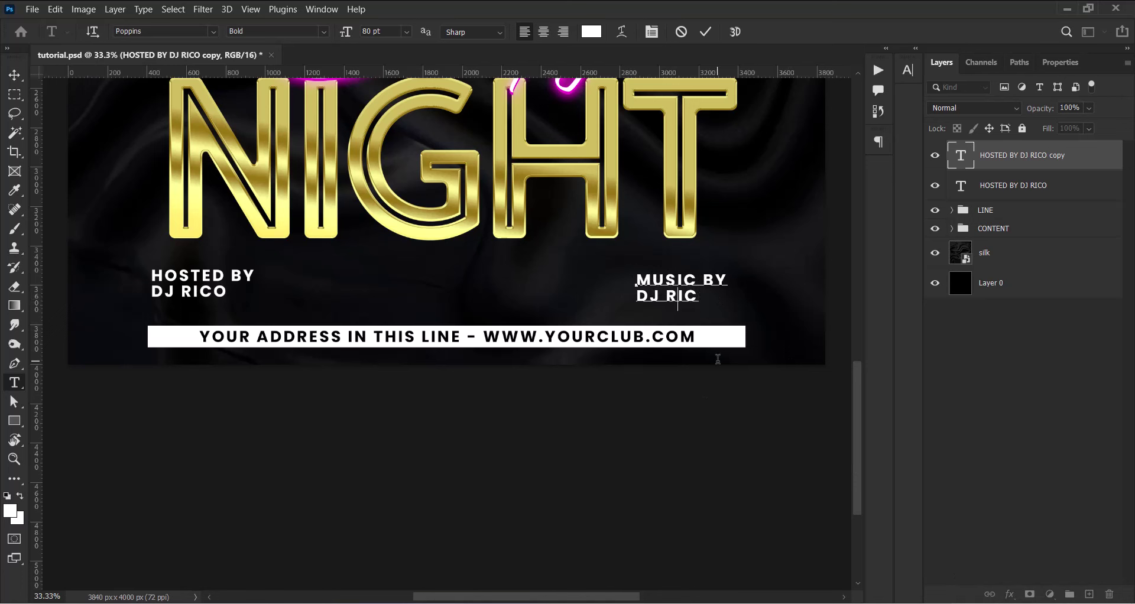
key(BackSpace)
key(BackSpace)
key(BackSpace)
text(HITZ)
click(705, 32)
Add the two-line text 'FREE HOOKAH . FREE DRINKS / FREE PARKING'.
key(v)
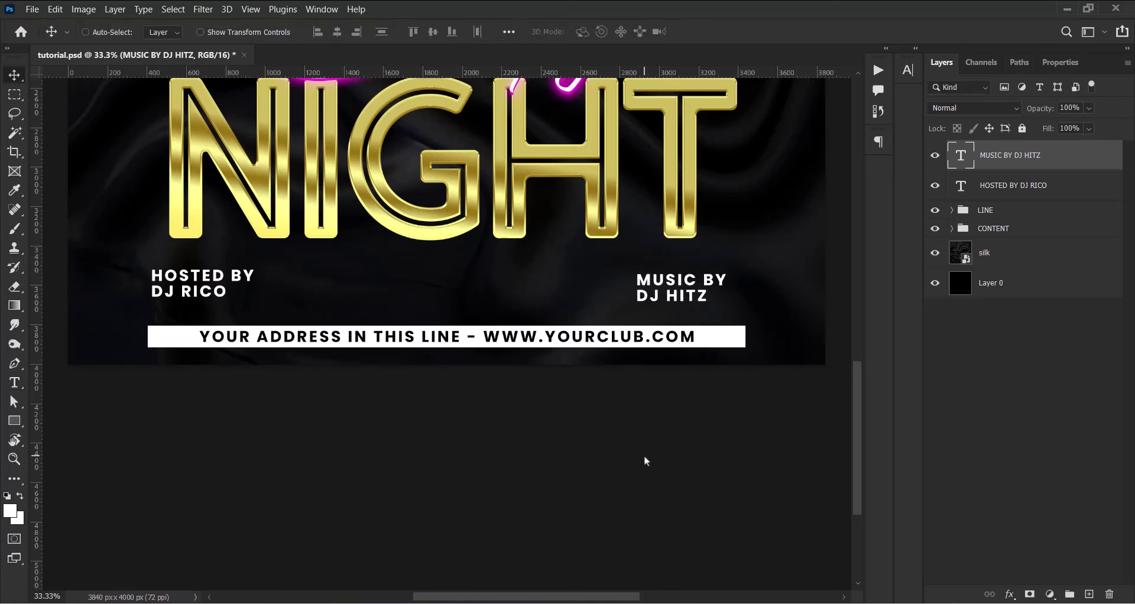
click(15, 382)
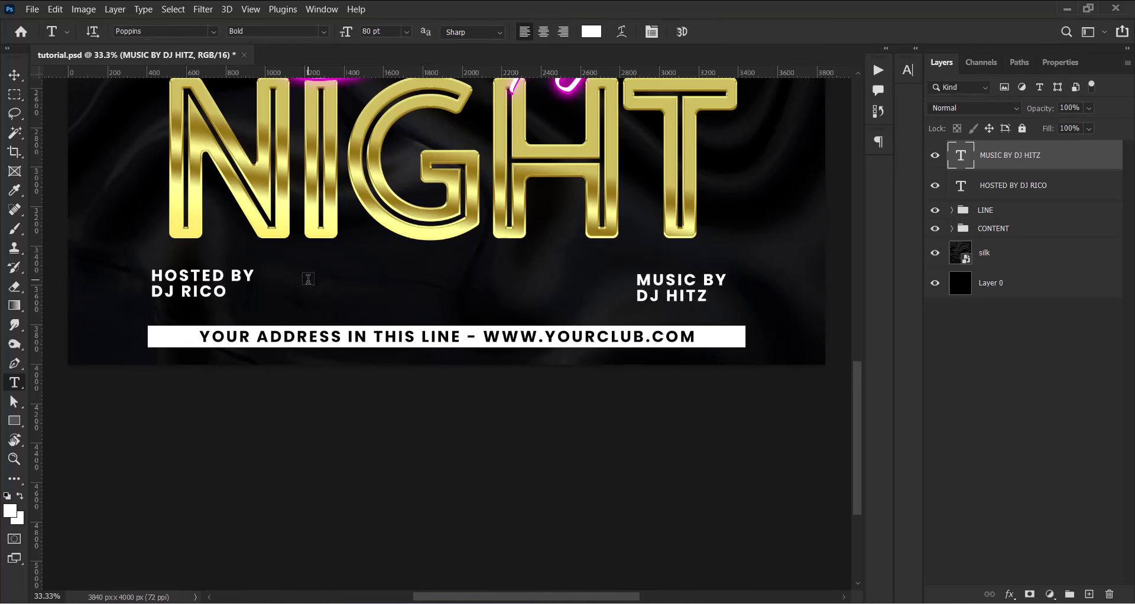
click(302, 276)
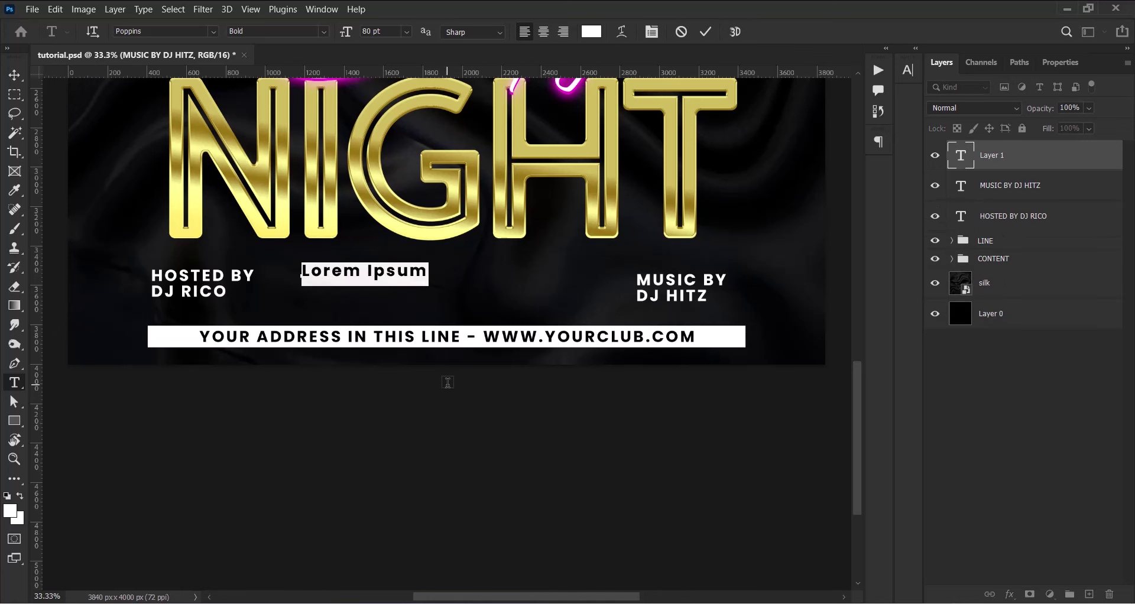
text(FREE )
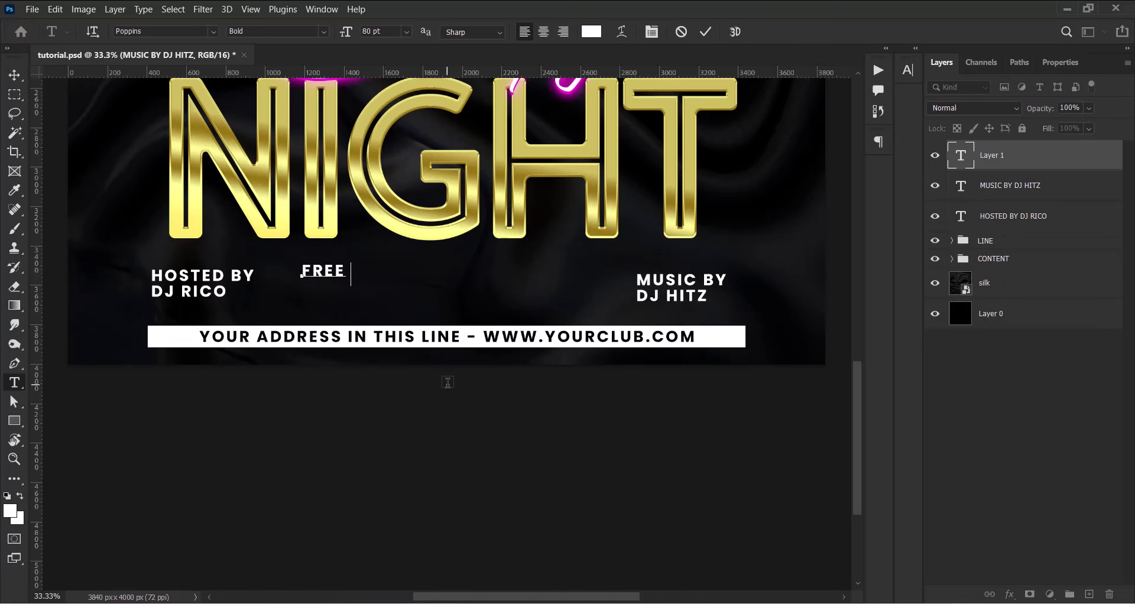
text(HOOKAH  .  )
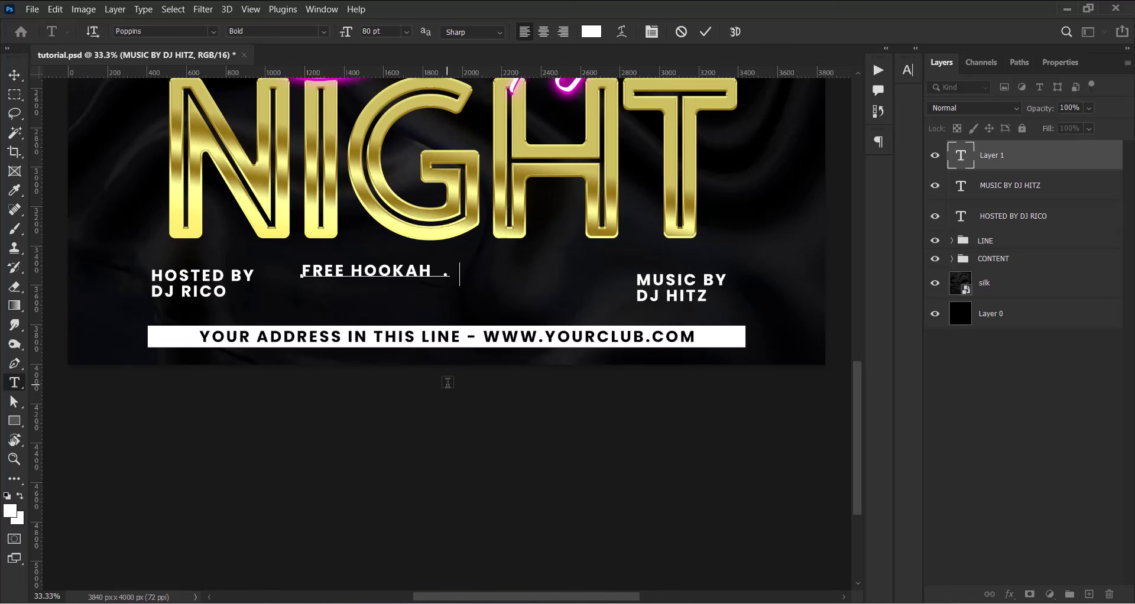
text(FREE)
text( DRINKS )
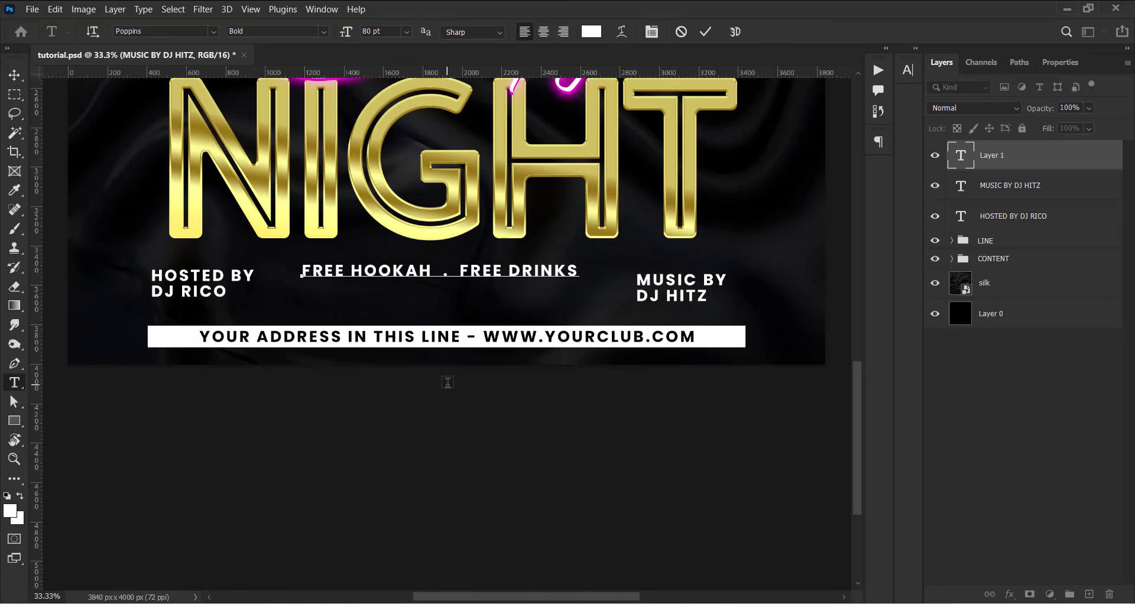
text(FREE)
text( PARKING)
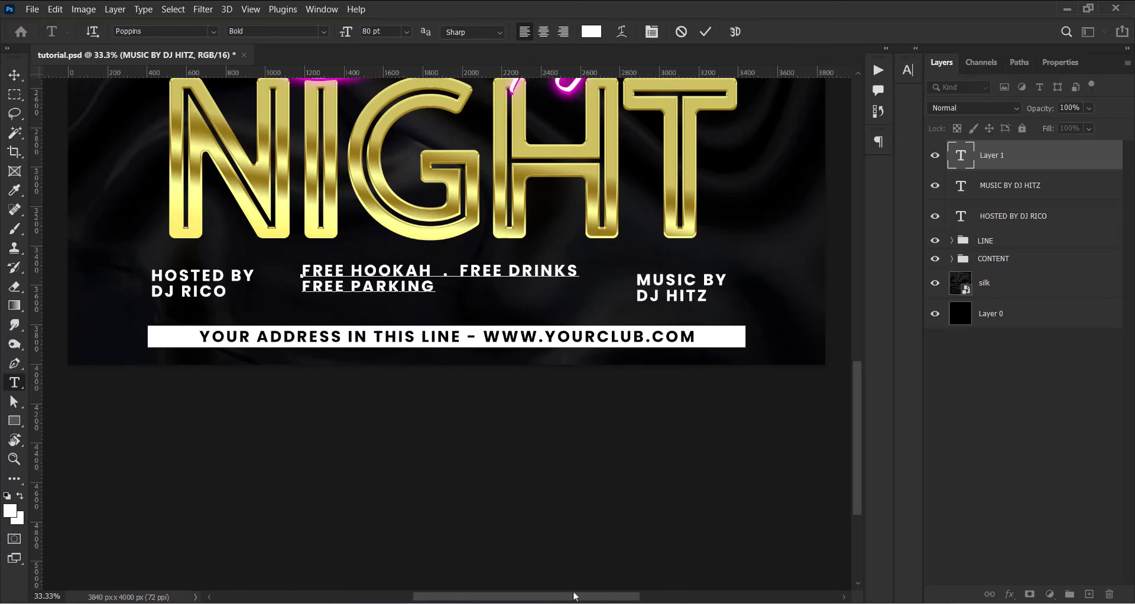
click(706, 31)
Centre-align the offer text and move it between the two credits.
key(Return)
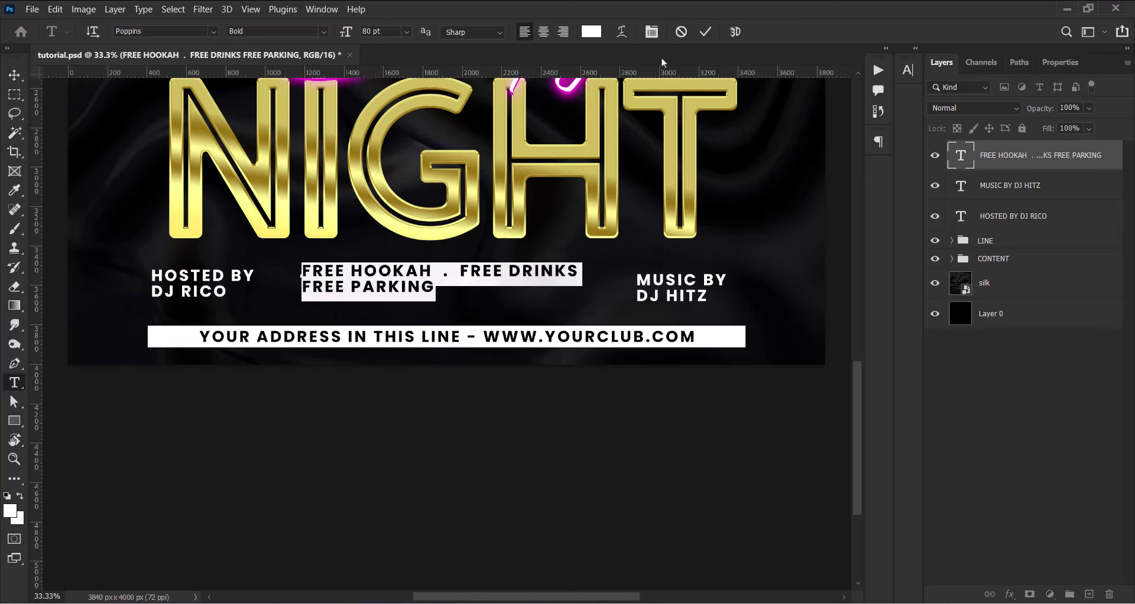
click(543, 32)
click(706, 31)
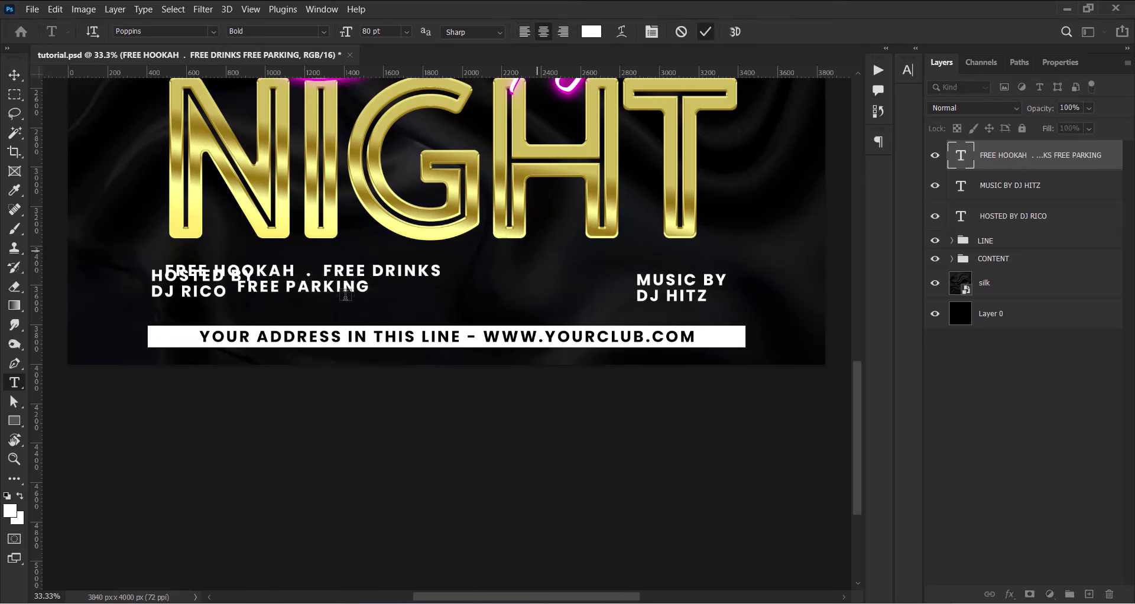
key(v)
drag(209, 277, 474, 297)
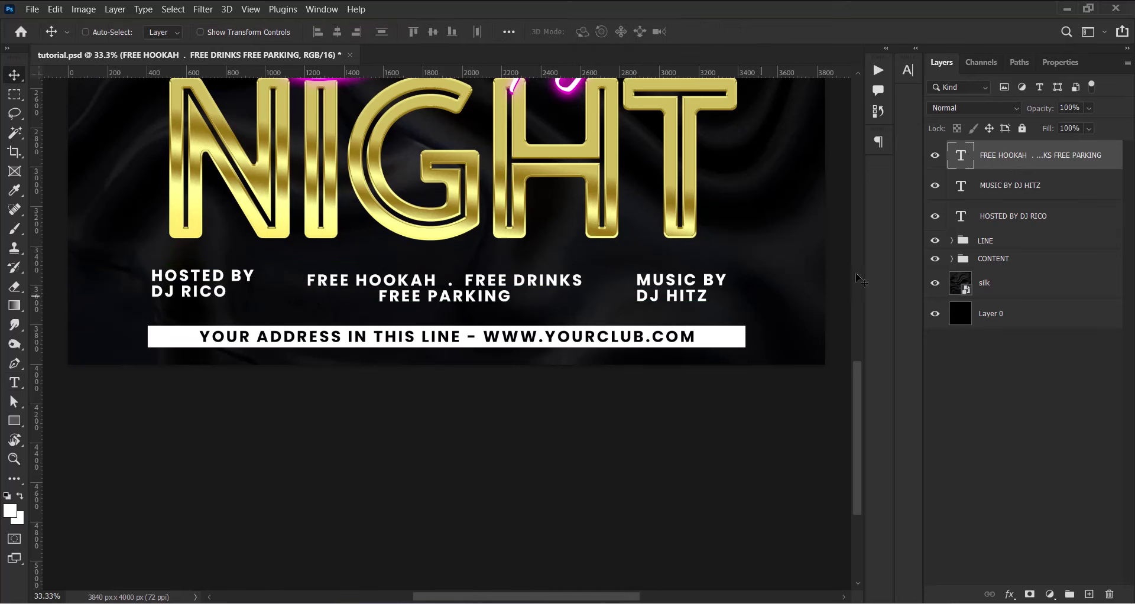
Right-align the HOSTED BY credit text.
double_click(958, 217)
click(563, 32)
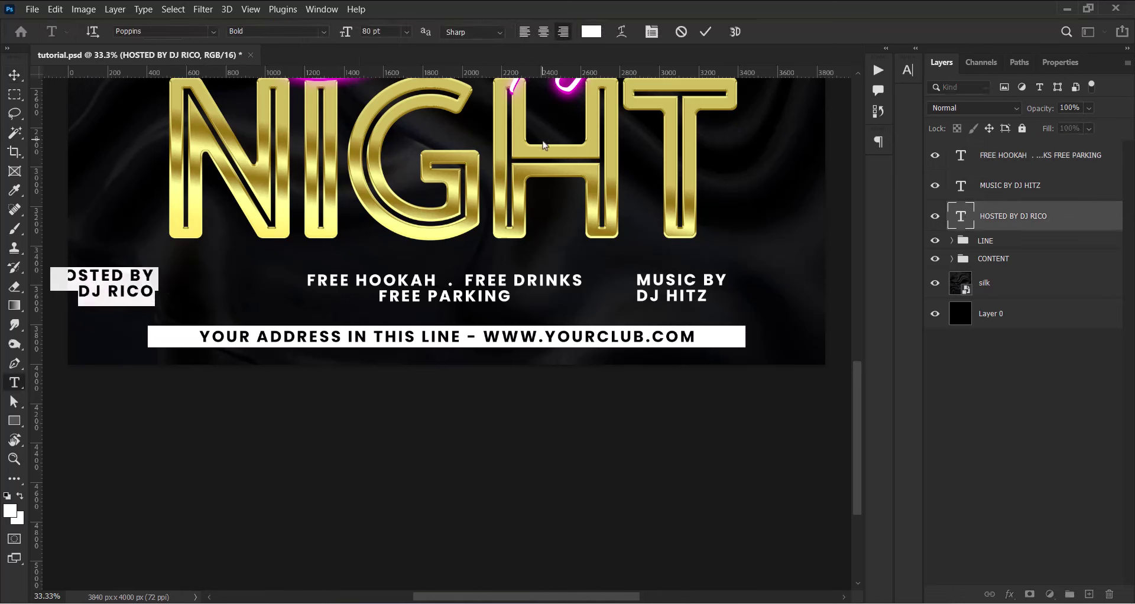
click(706, 32)
Spread the HOSTED BY, offer and MUSIC BY text blocks evenly across the flyer using Auto-Select.
key(v)
drag(147, 273, 244, 275)
click(85, 32)
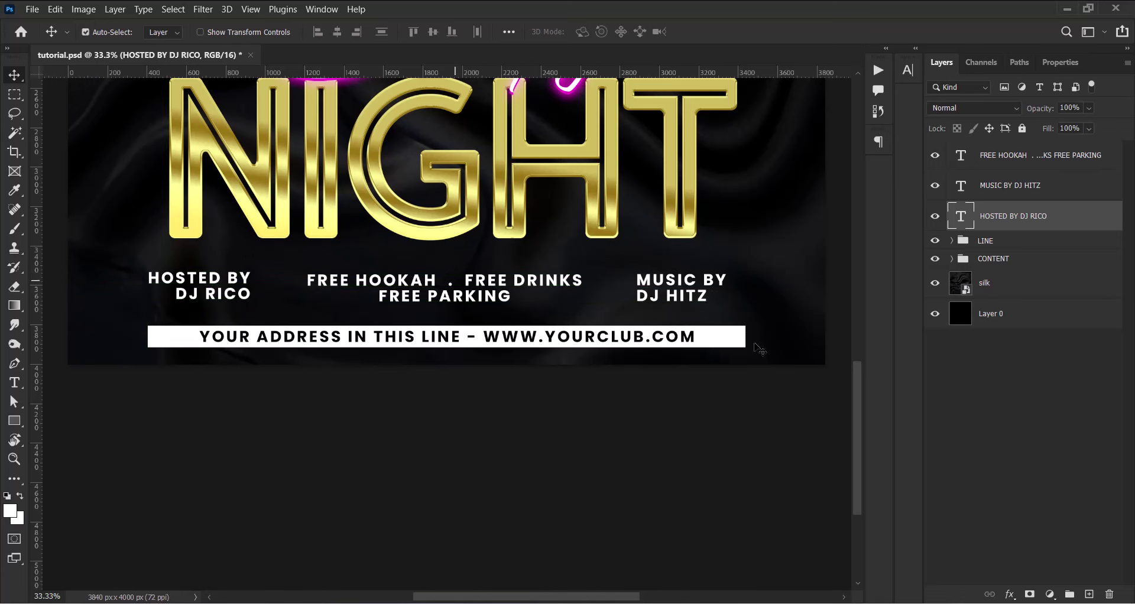
drag(681, 296, 694, 297)
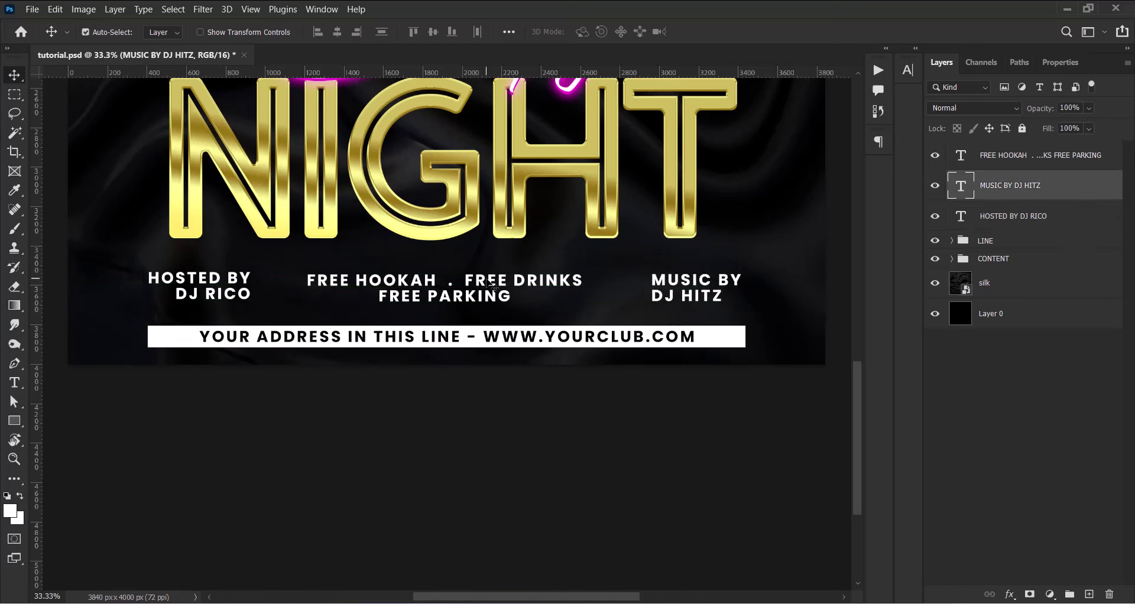
drag(486, 285, 489, 286)
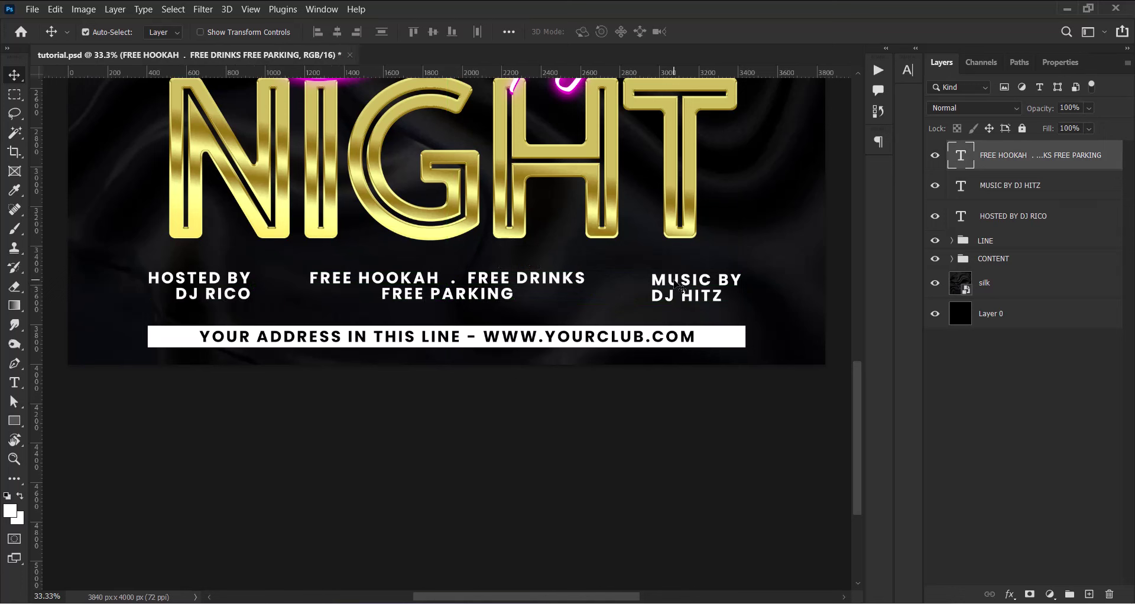
drag(679, 288, 704, 290)
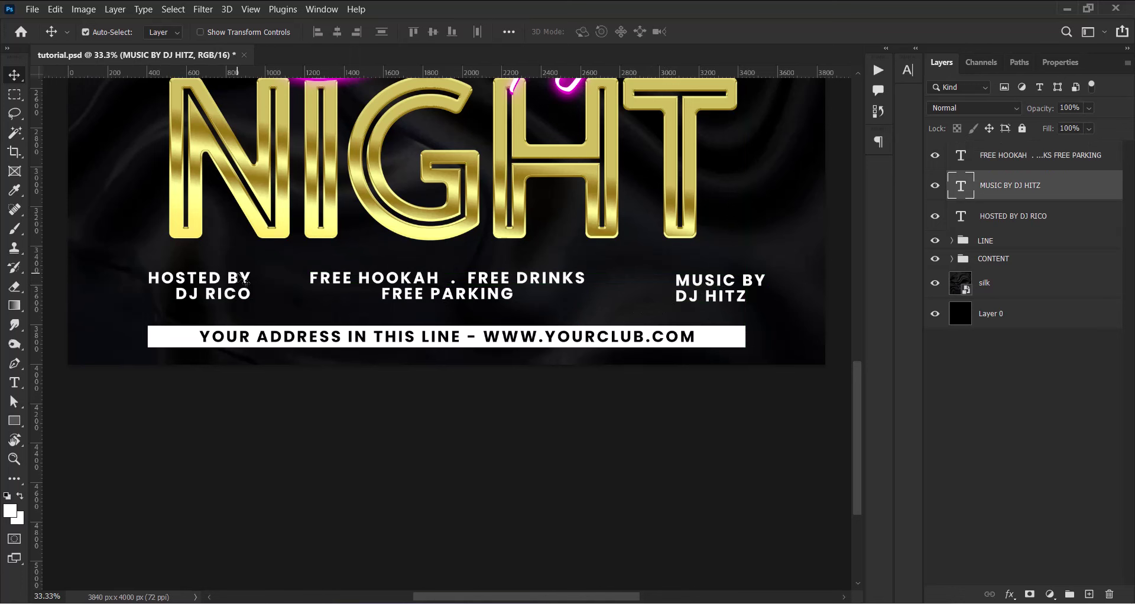
drag(224, 286, 196, 285)
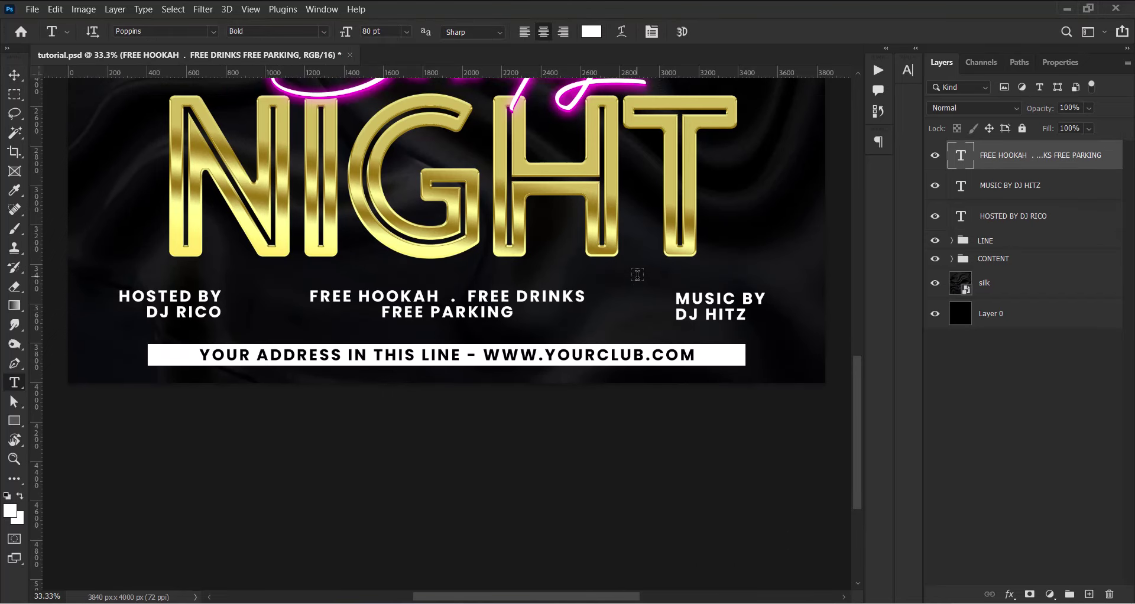
Draw a red 942 × 125 px rectangle just below NIGHT, then add an empty layer above it.
click(1090, 594)
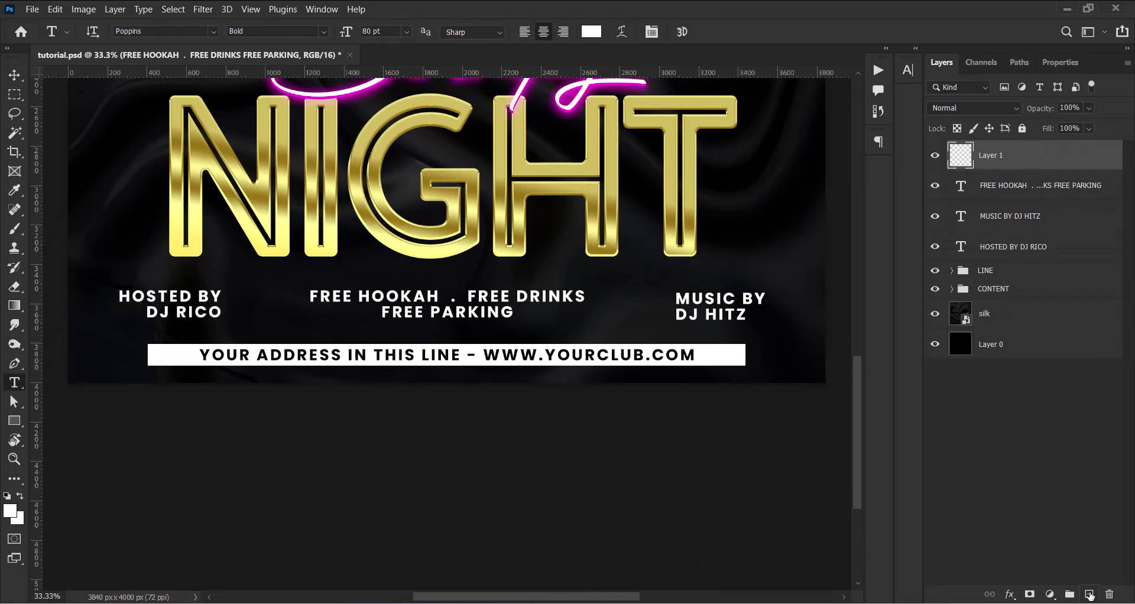
click(14, 421)
click(166, 31)
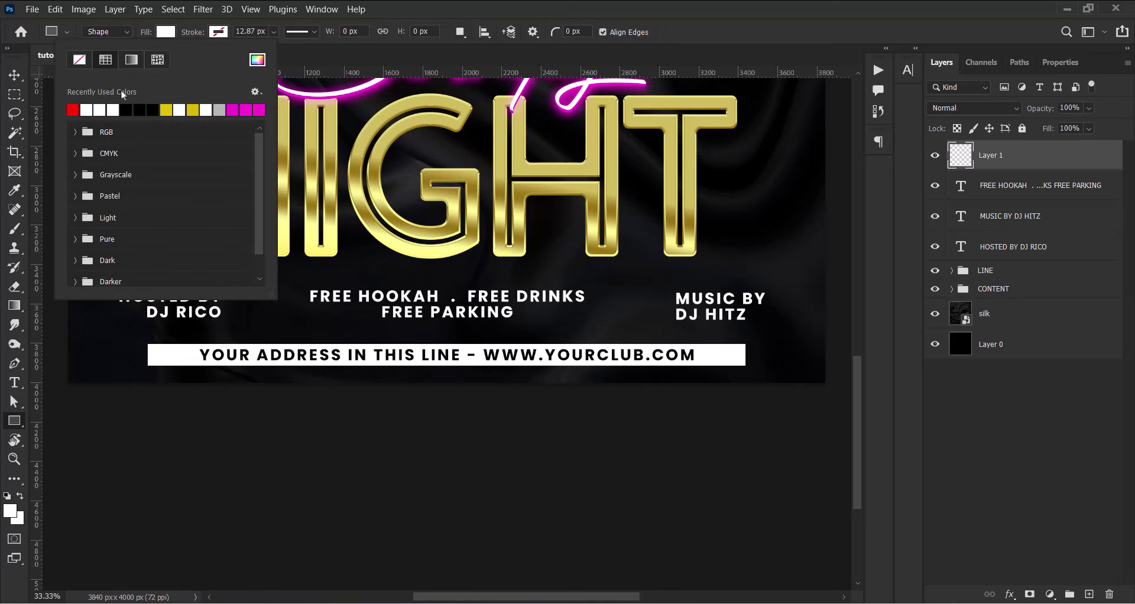
click(78, 109)
click(748, 21)
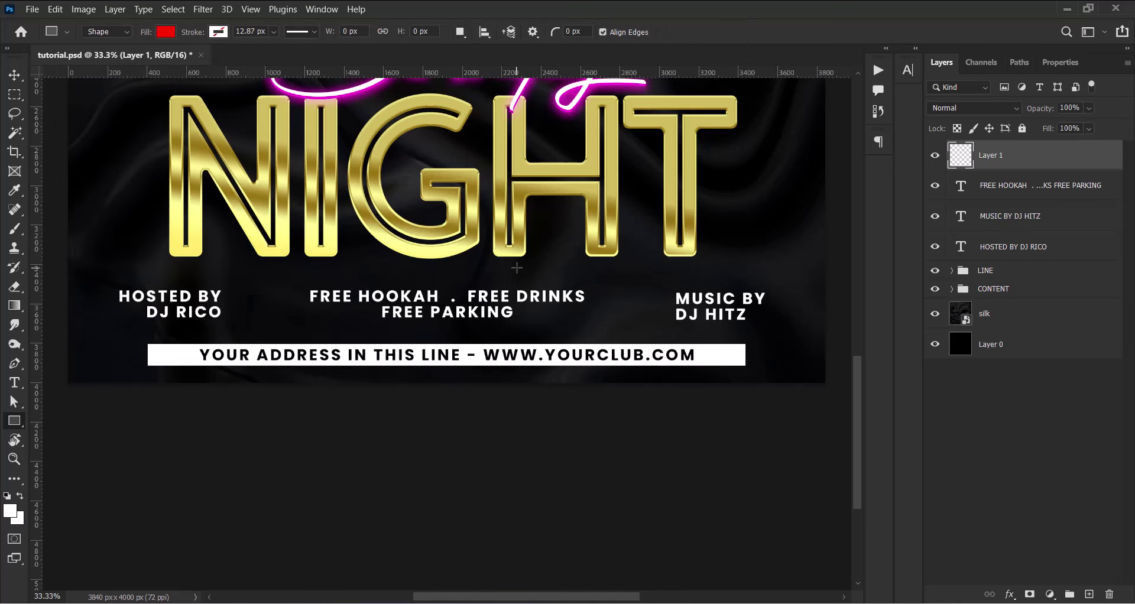
drag(459, 267, 647, 291)
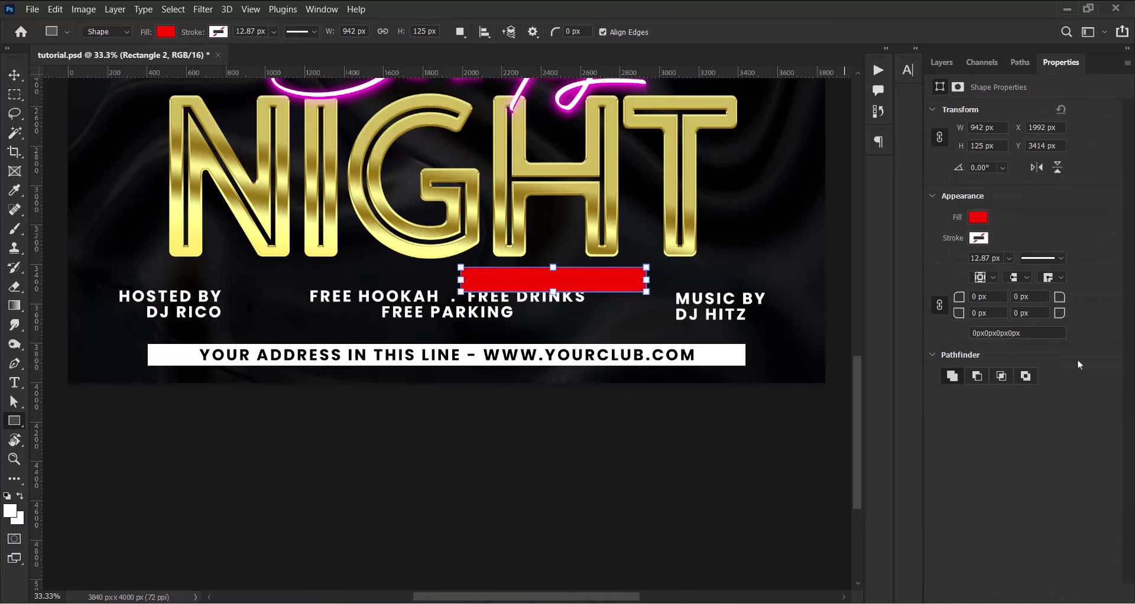
click(942, 63)
click(1090, 594)
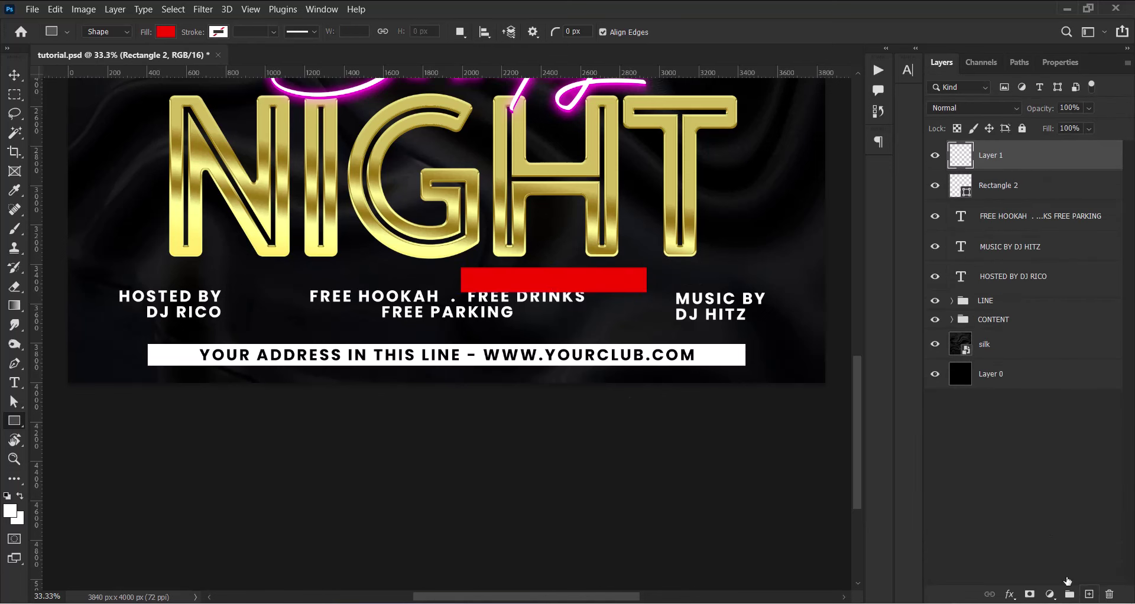
Type 'FREE ENTRY' on the red bar.
click(14, 383)
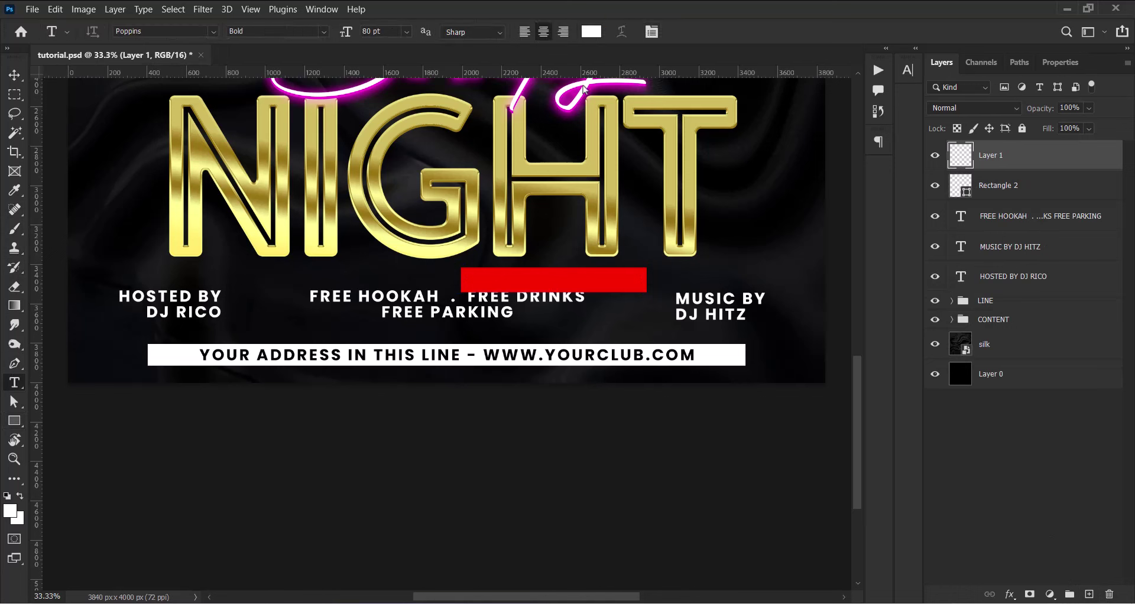
click(489, 283)
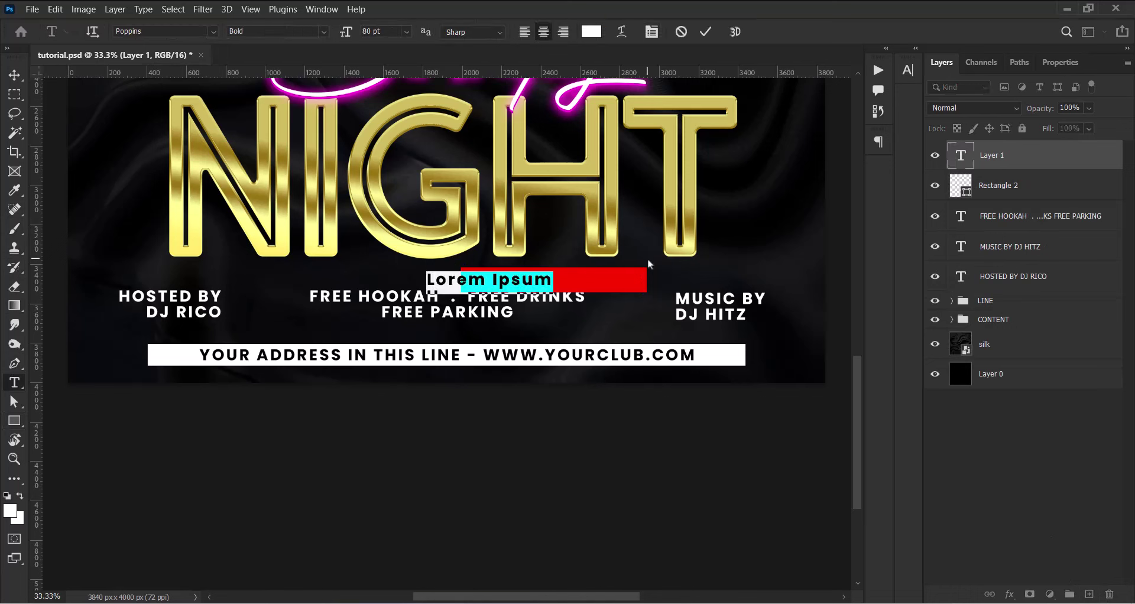
text(FREE E)
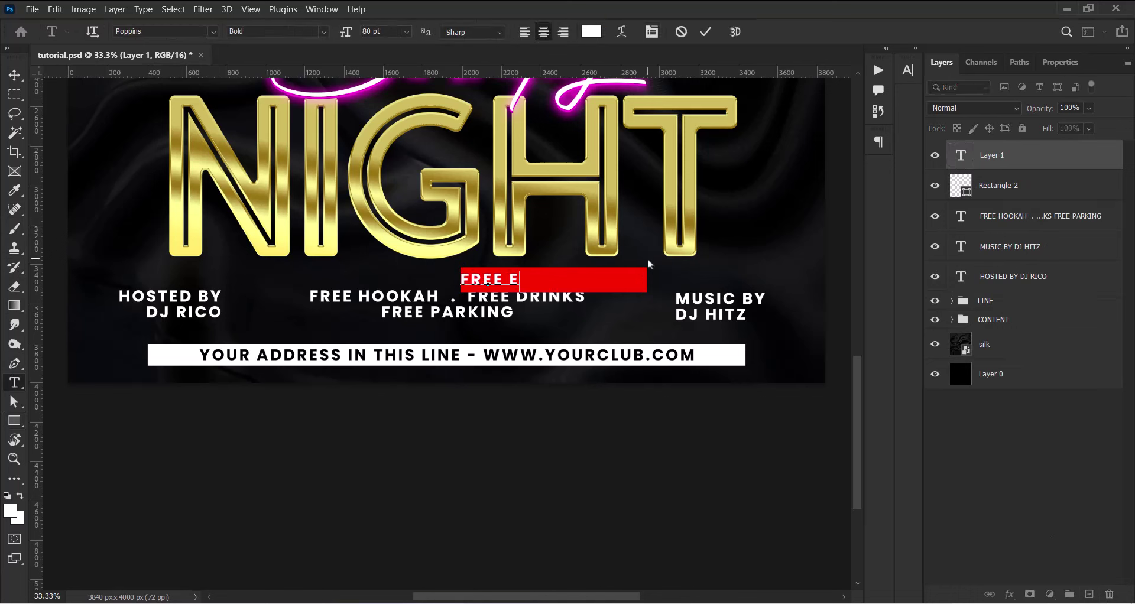
text(NTRY)
click(706, 31)
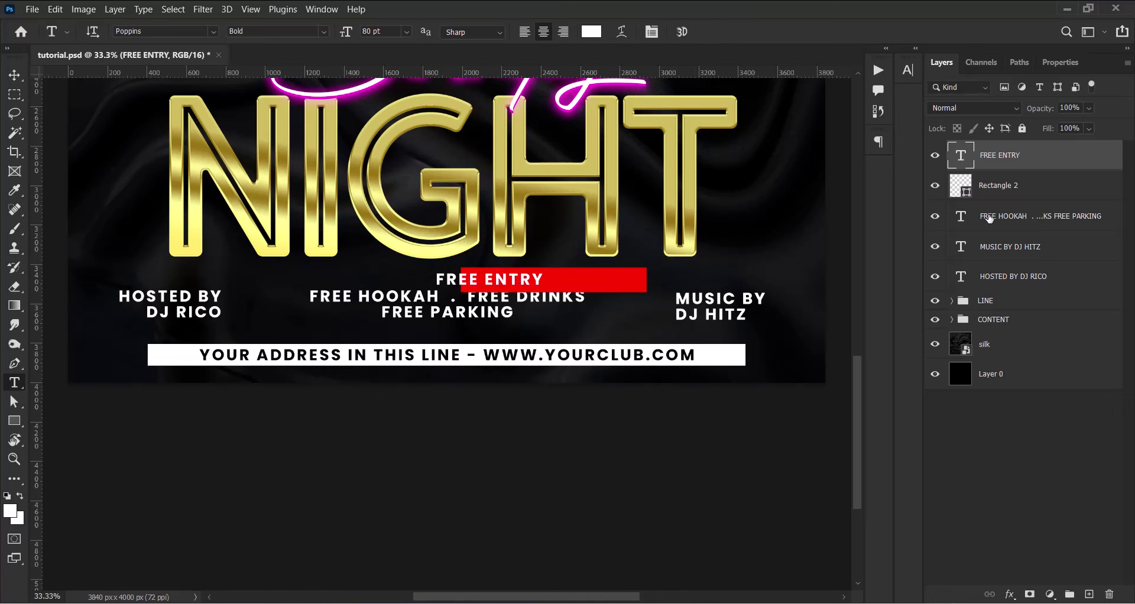
Centre the FREE ENTRY text on Rectangle 2 both horizontally and vertically.
shift+click(1006, 187)
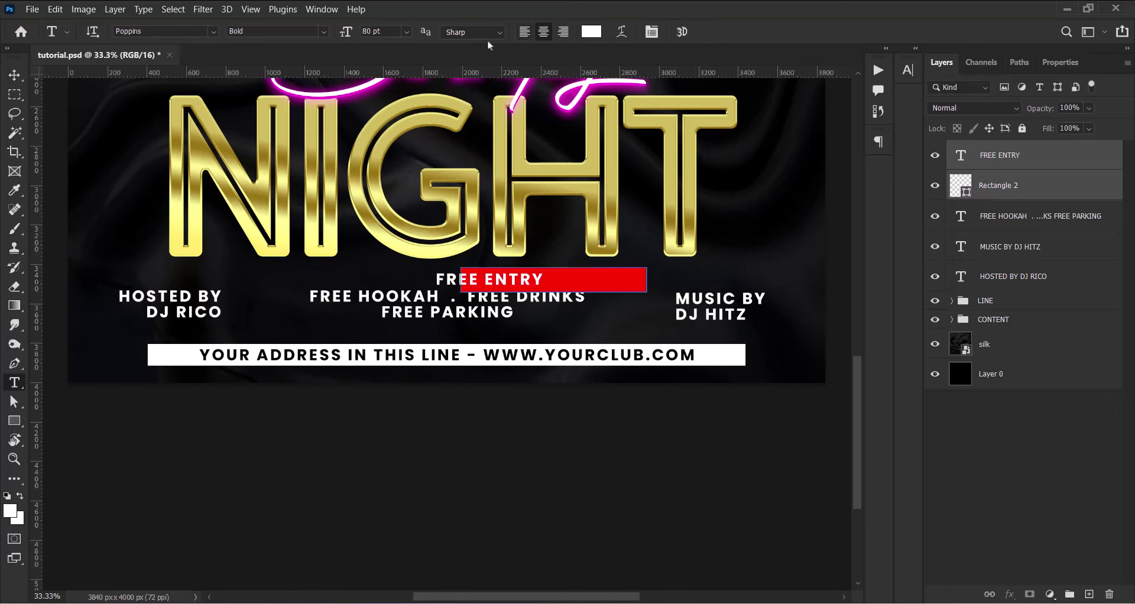
click(14, 75)
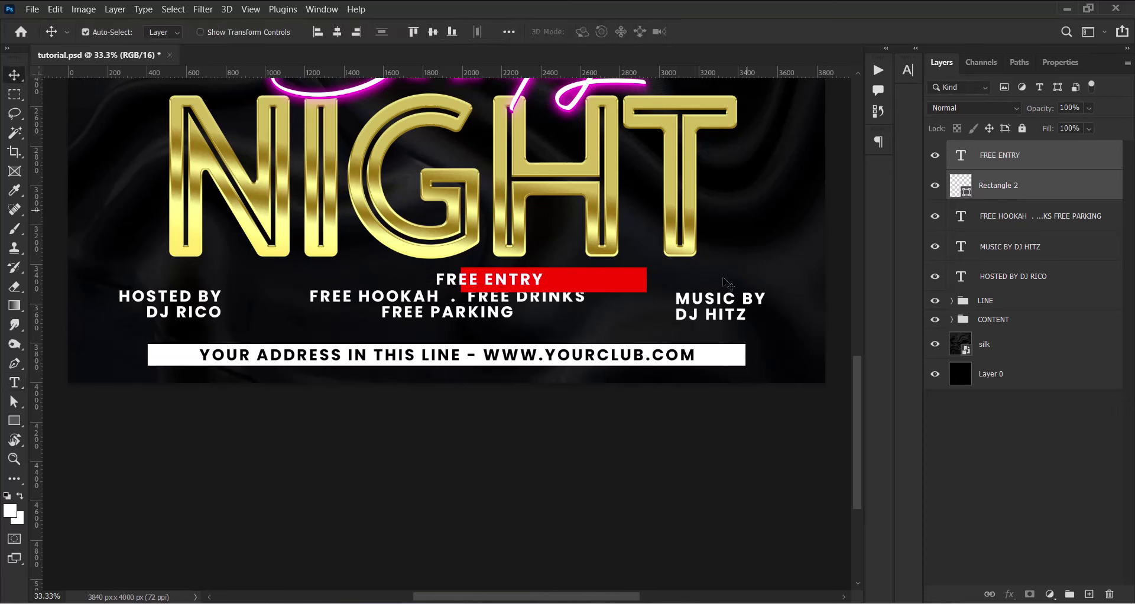
click(337, 33)
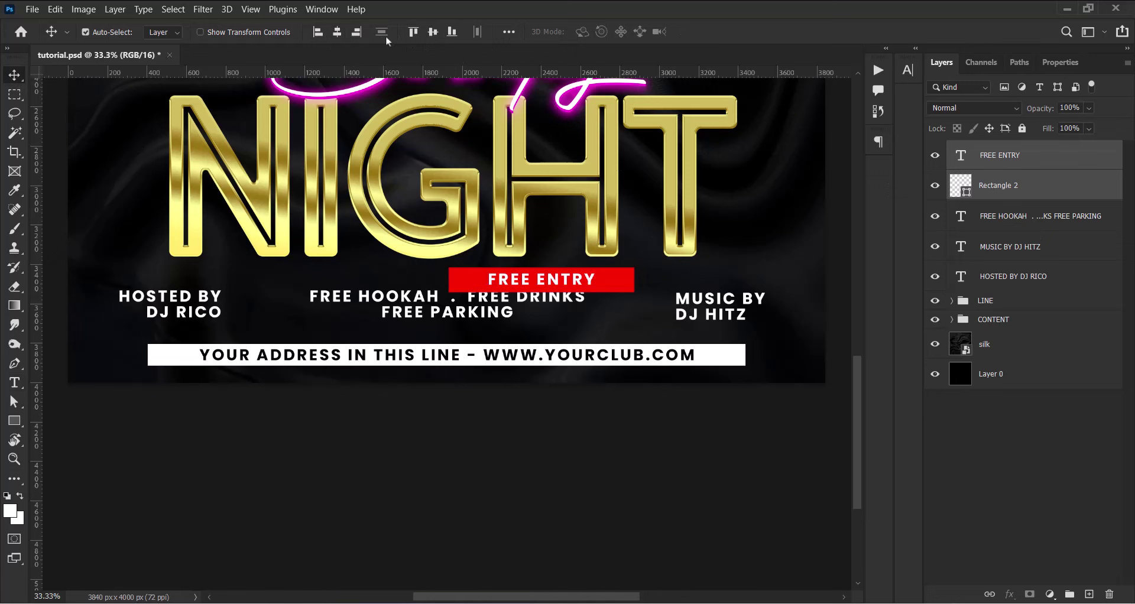
click(433, 31)
Group the FREE ENTRY text and red bar as RED LABEL.
key(ctrl+g)
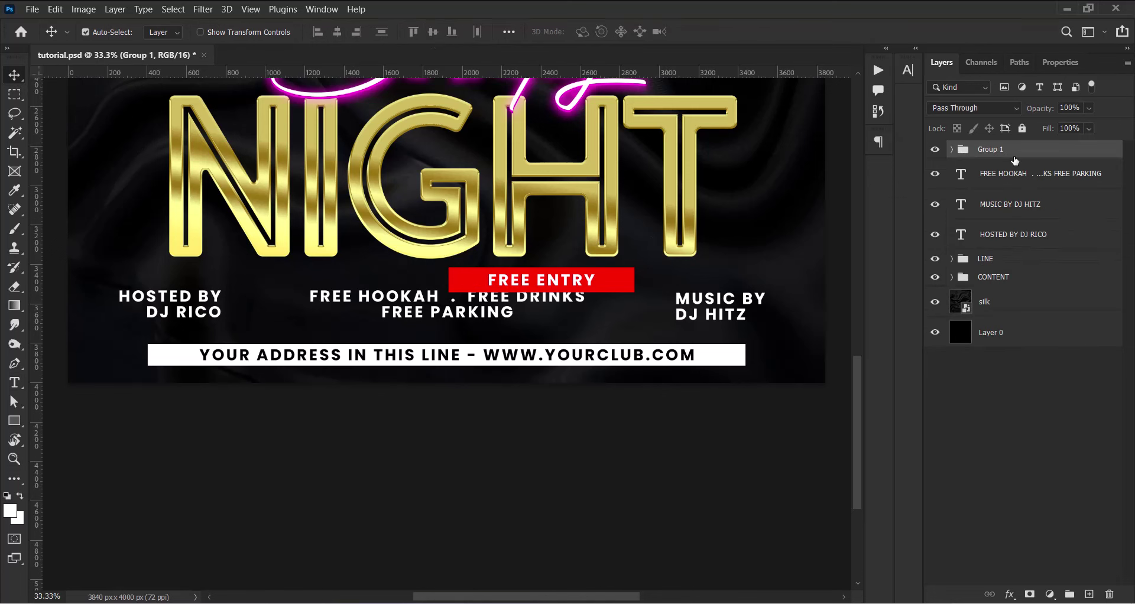
double_click(990, 149)
text(RED LABEL)
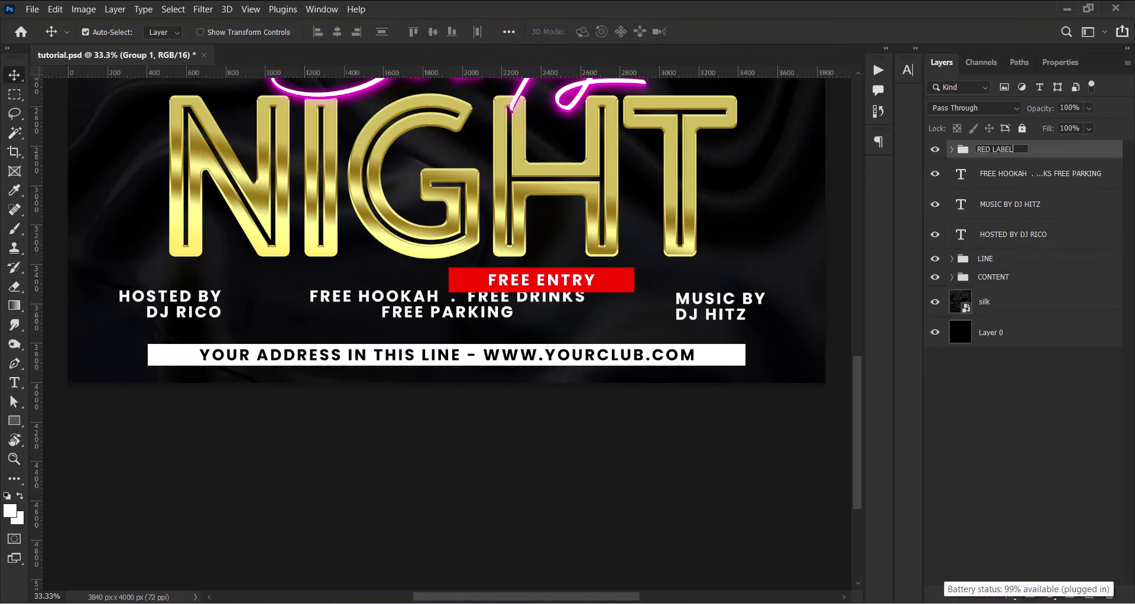
key(Return)
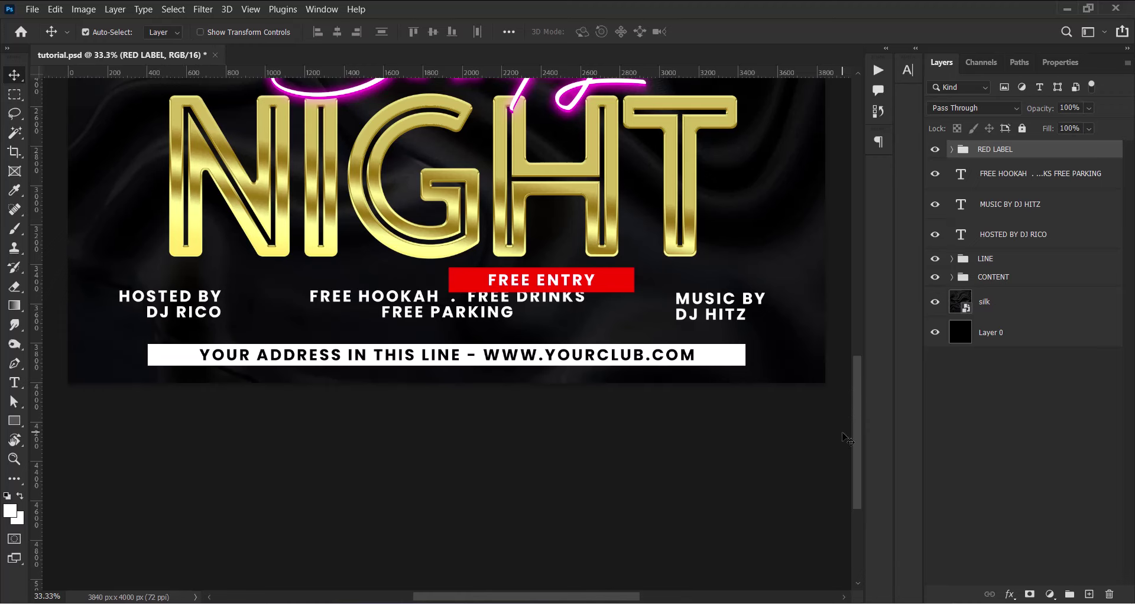
drag(853, 460, 860, 383)
scroll(860, 383, up, 1)
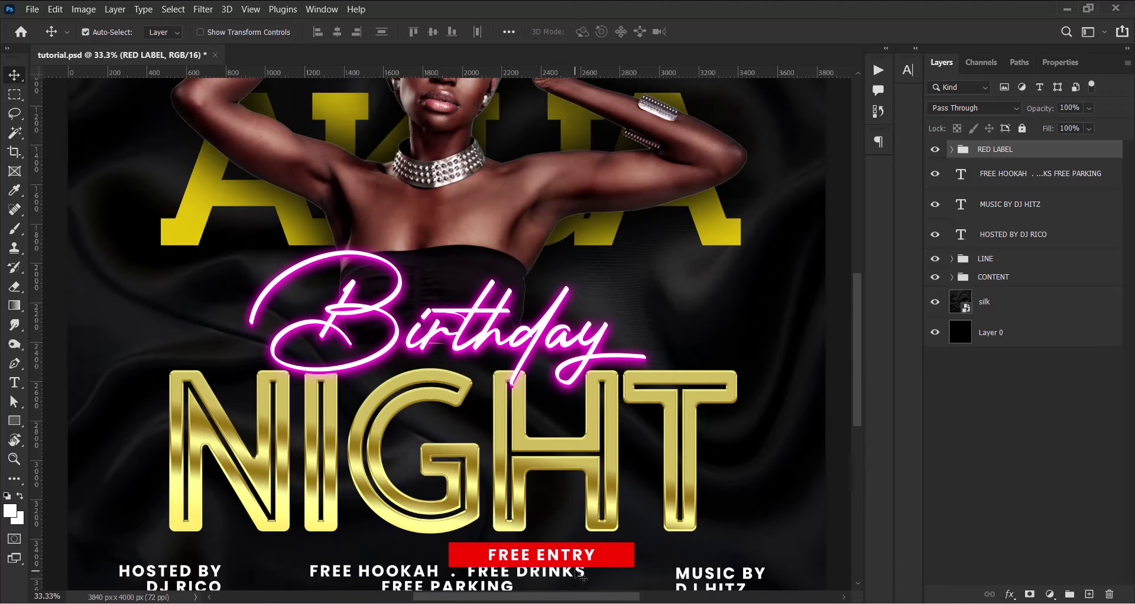
Rotate the red FREE ENTRY label -90° and stand it vertically at the poster's right edge.
drag(597, 558, 777, 271)
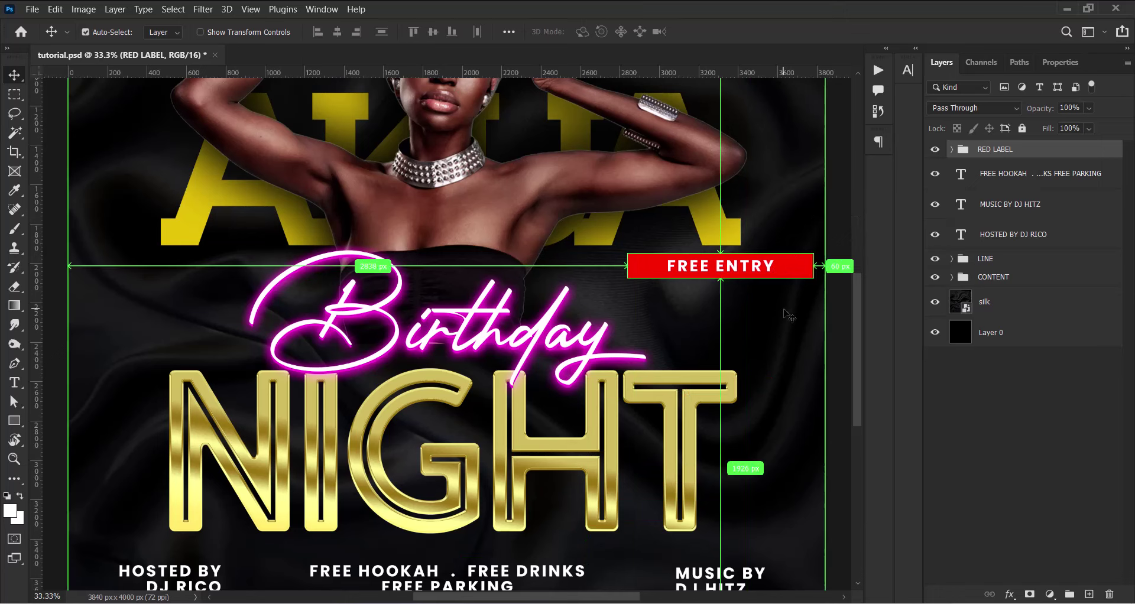
key(ctrl+t)
mouse_move(827, 293)
mouse_down()
mouse_move(782, 133)
mouse_move(745, 122)
mouse_up()
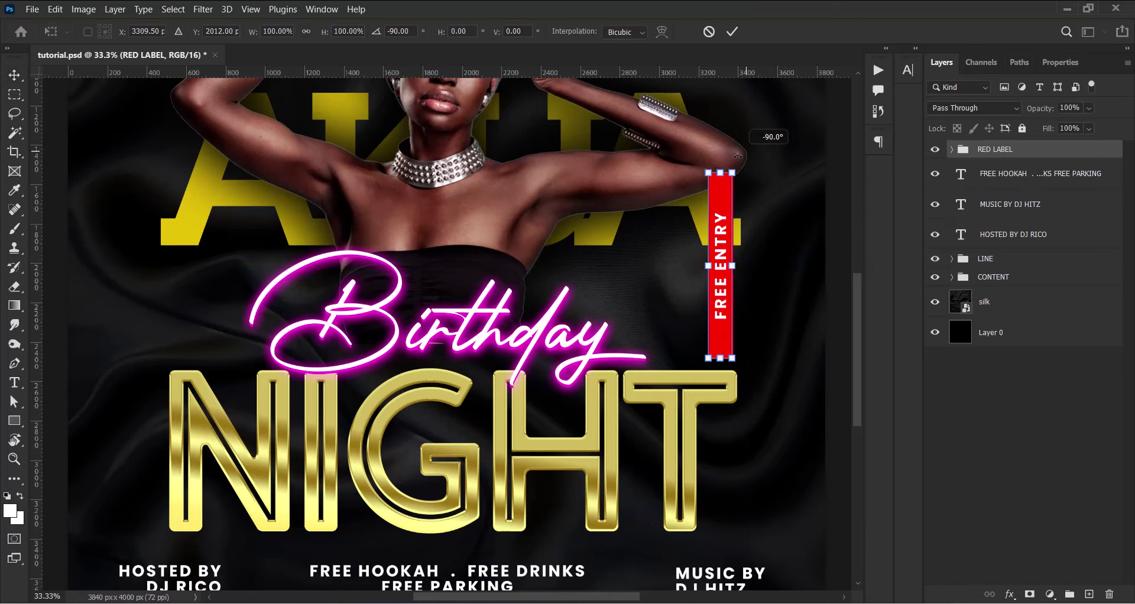
drag(720, 263, 800, 271)
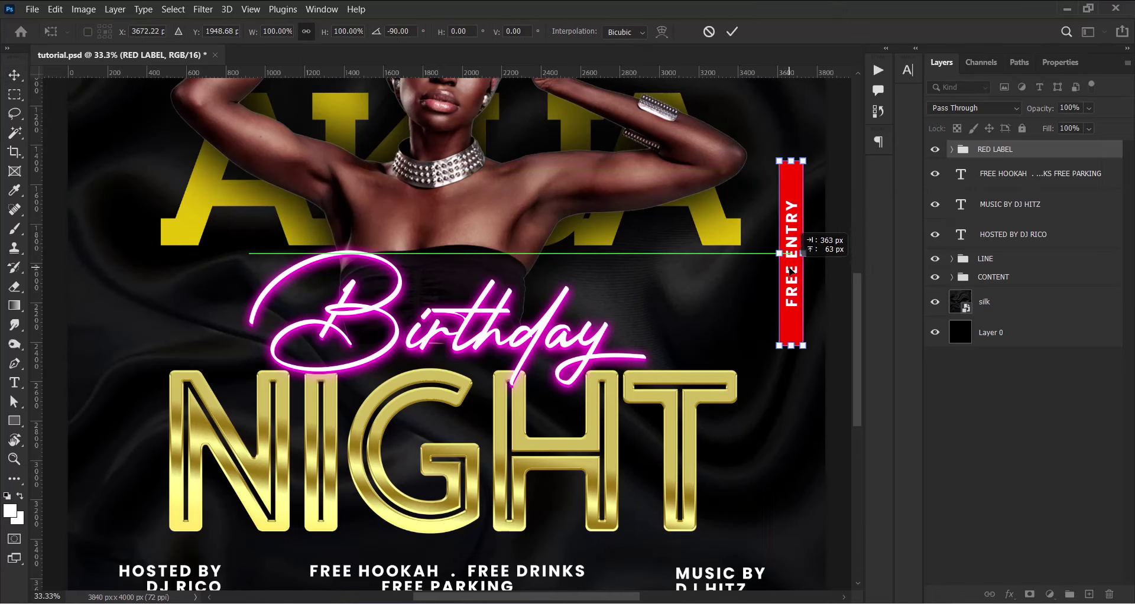
drag(858, 414, 858, 313)
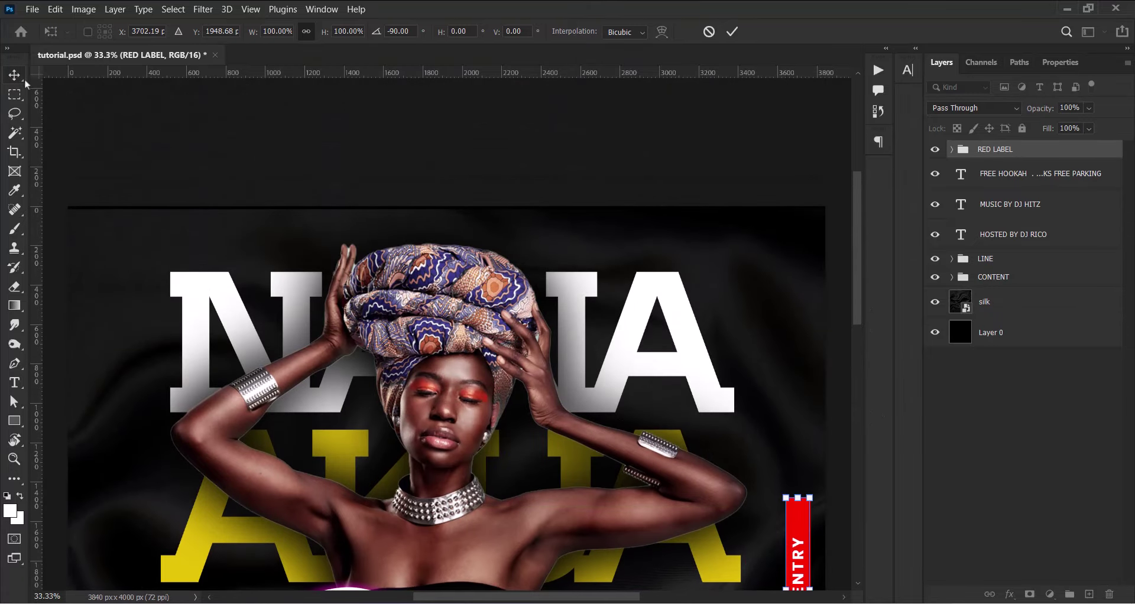
click(1089, 592)
On a new layer, add 'YOUR CLUB PRESENTS' in Poppins Regular, centred above the headline.
click(1089, 593)
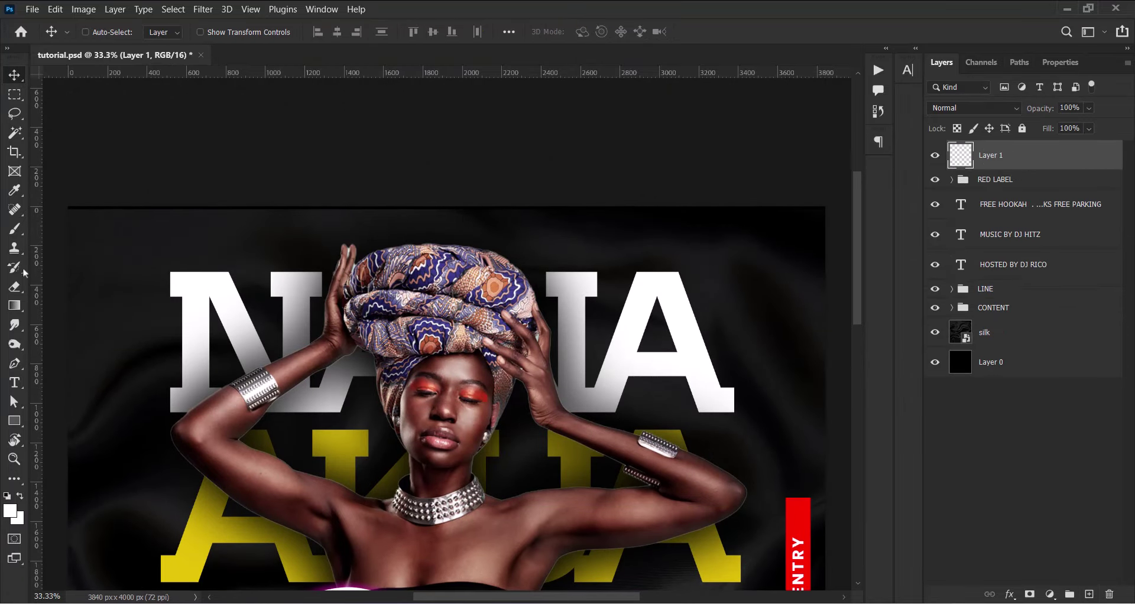
click(15, 382)
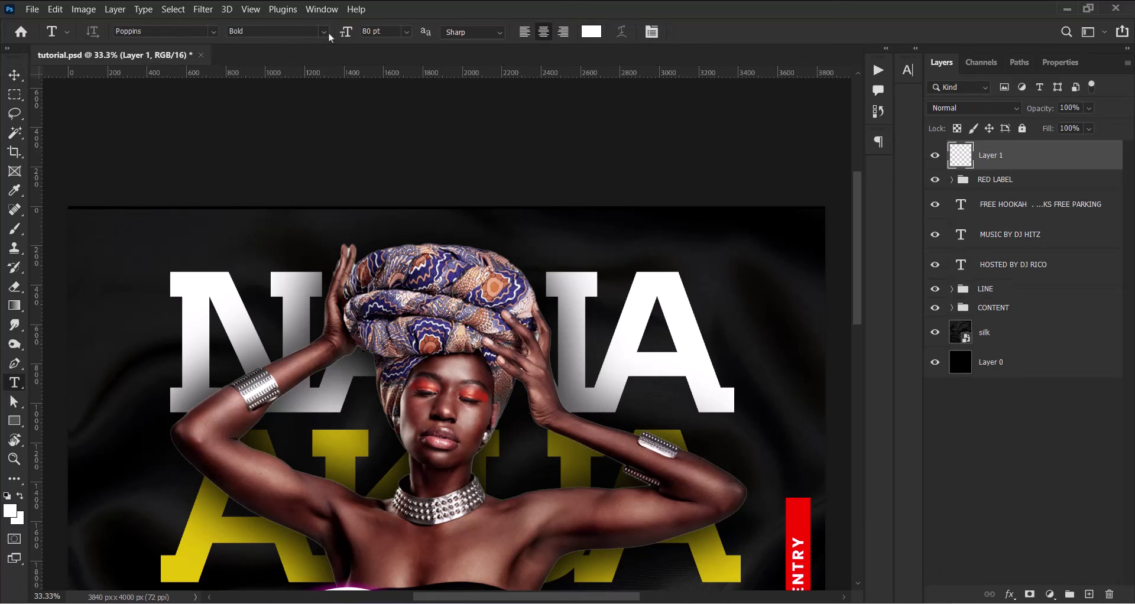
click(323, 31)
click(255, 89)
click(184, 235)
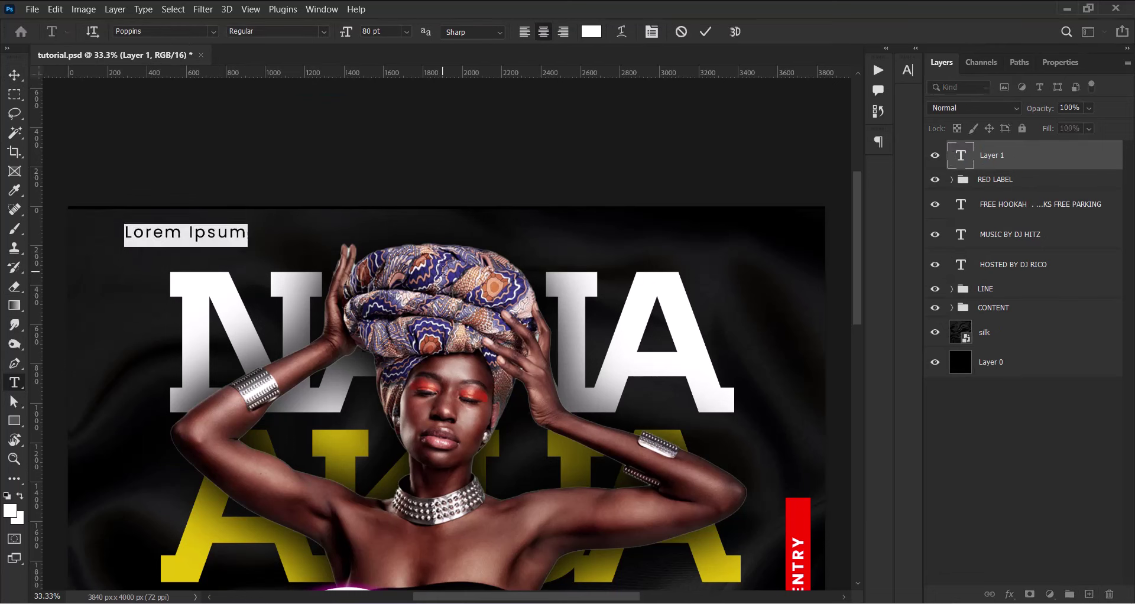
text(YOUR )
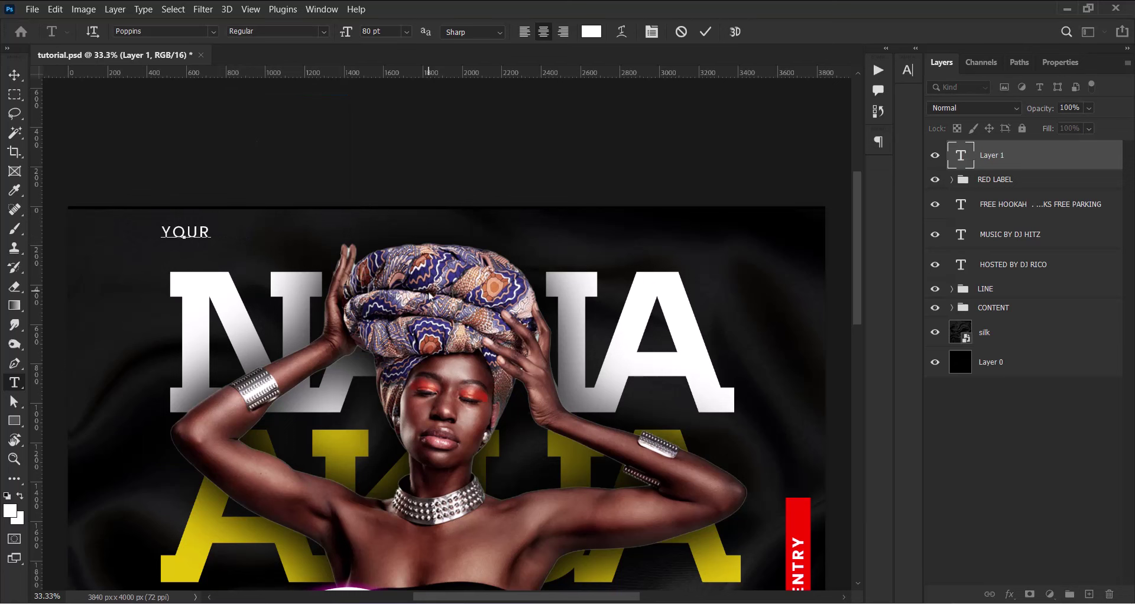
text(CLUB )
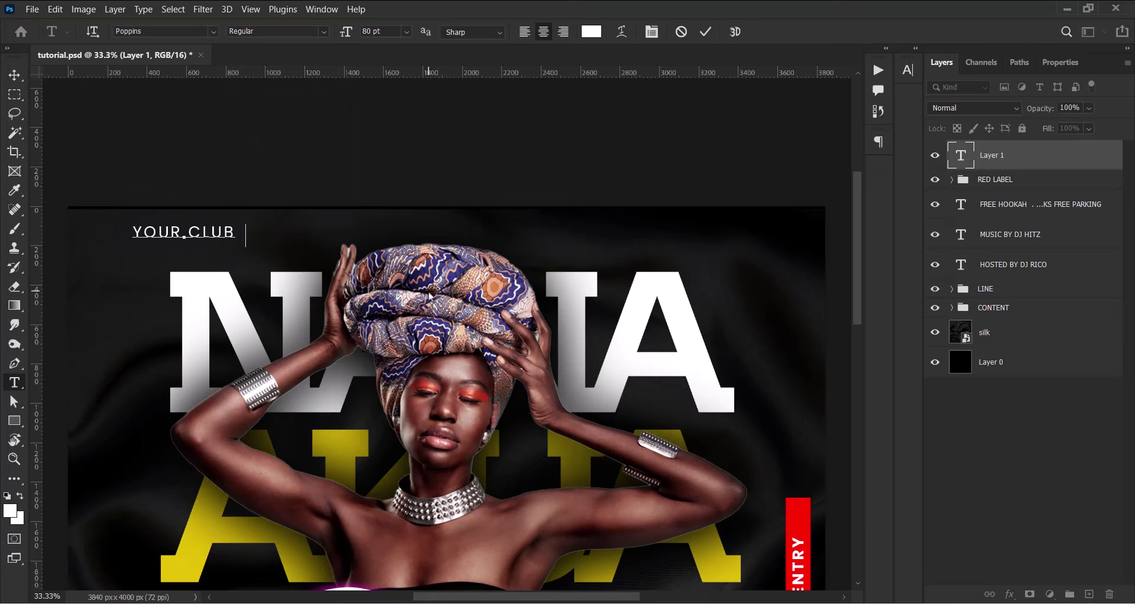
text(PRESENTS)
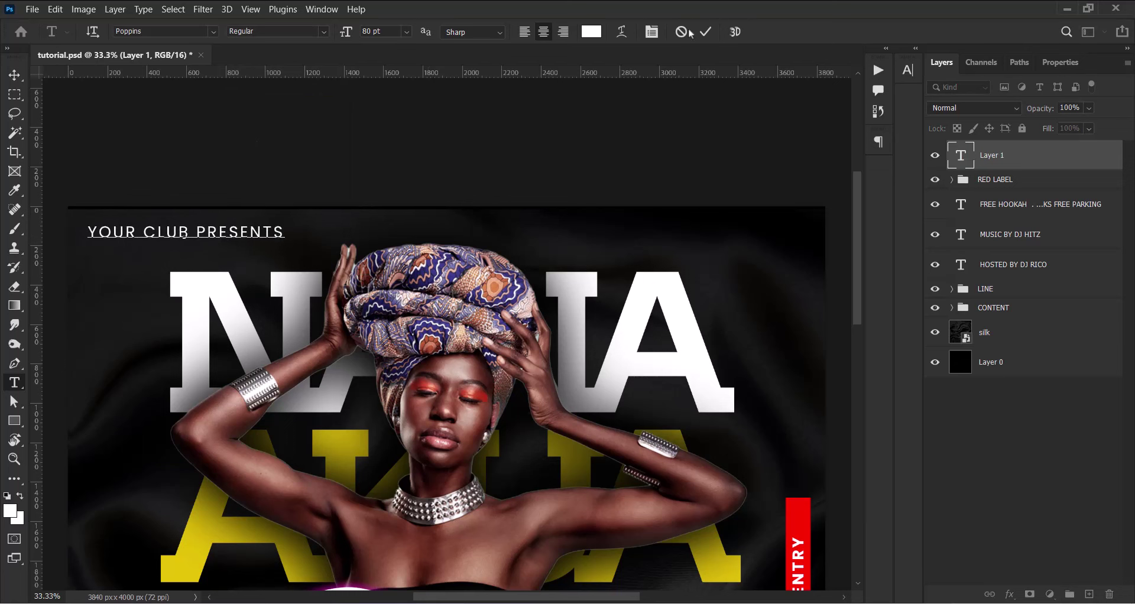
click(705, 32)
key(v)
drag(237, 240, 502, 240)
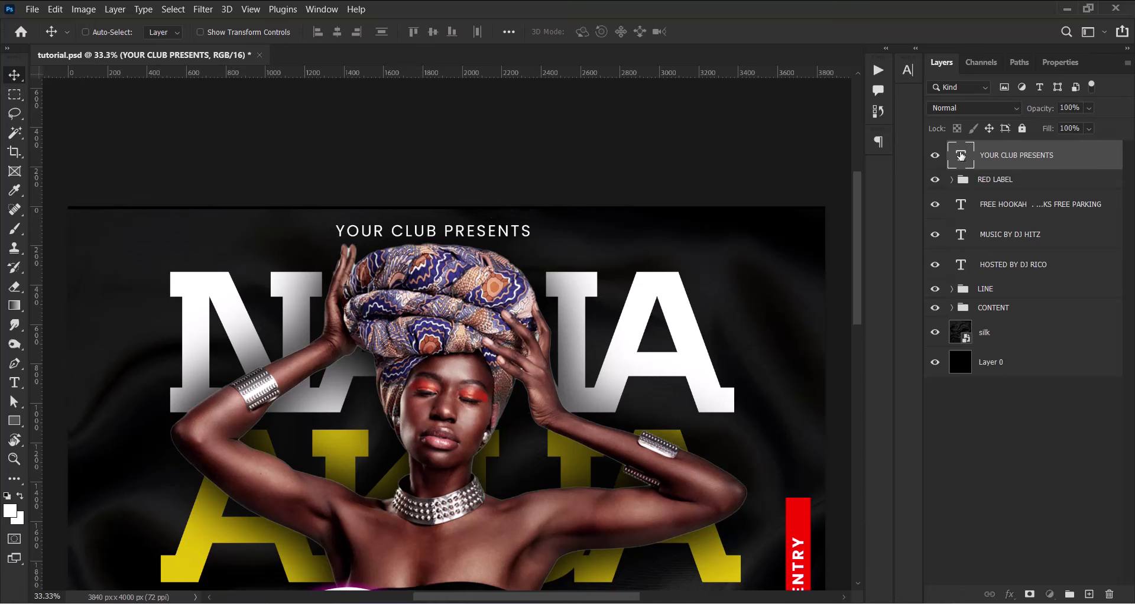
Set the YOUR CLUB PRESENTS text size to 60 pt.
double_click(961, 155)
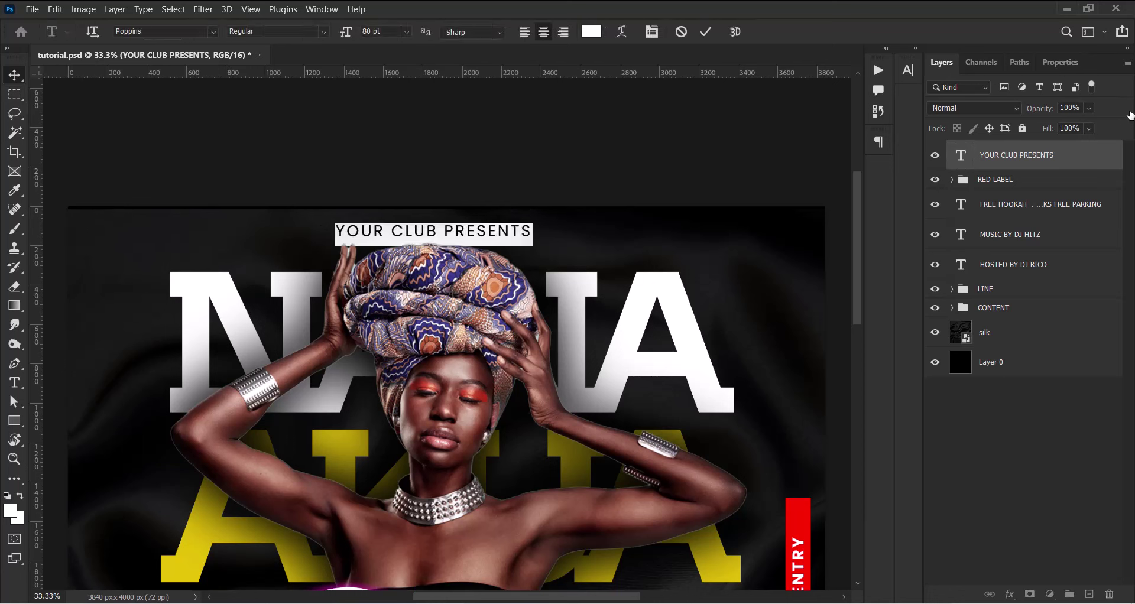
click(406, 31)
click(384, 203)
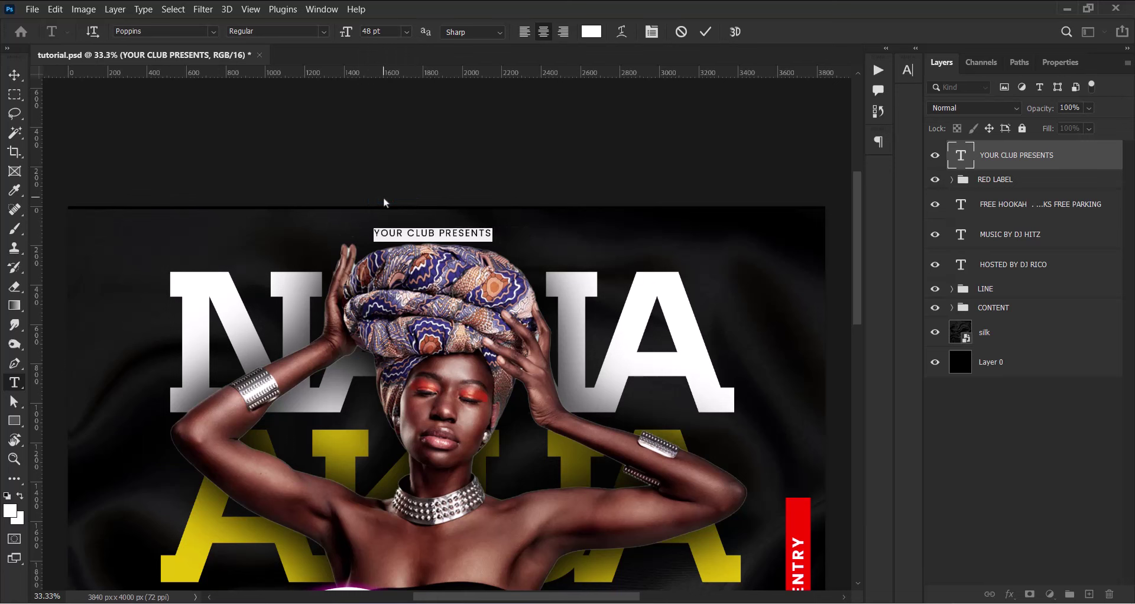
click(407, 33)
click(396, 203)
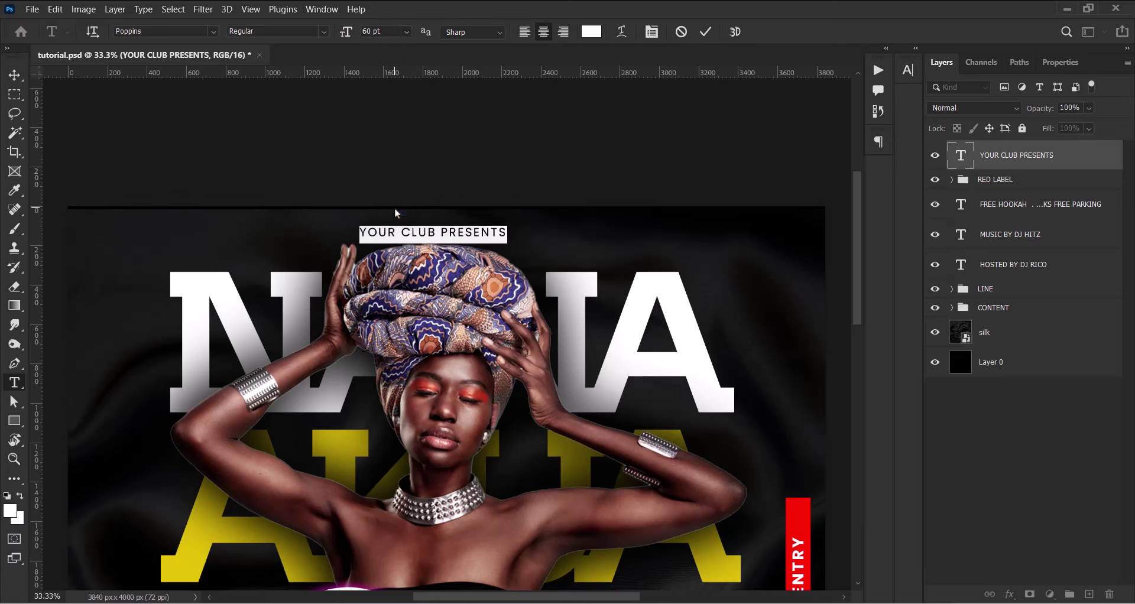
Widen the YOUR CLUB PRESENTS letter spacing to a tracking of 1000.
click(1061, 62)
click(1049, 209)
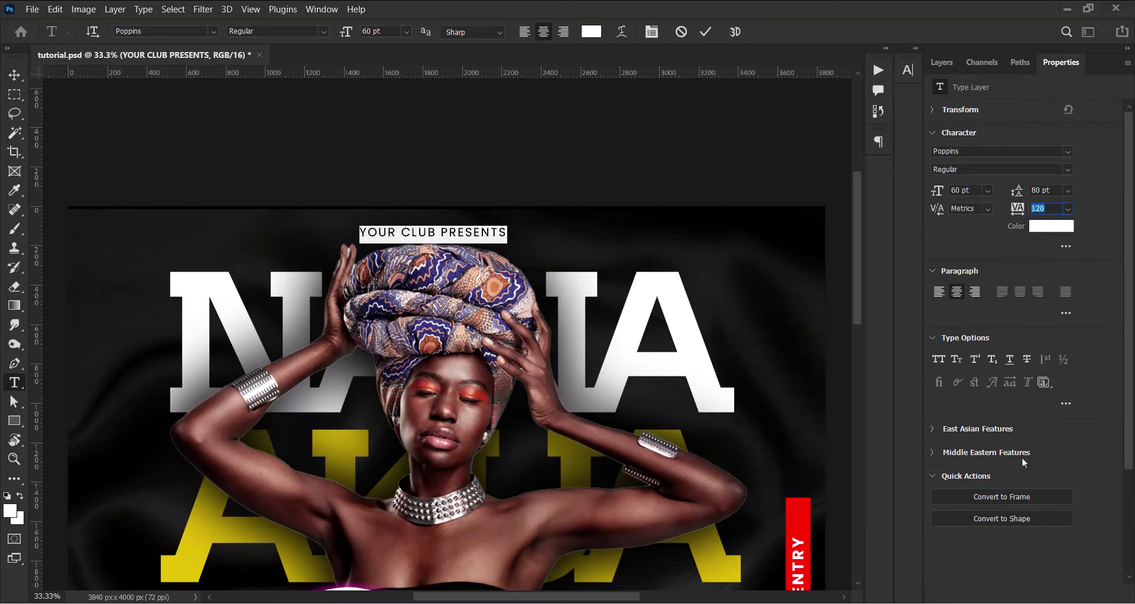
text(00)
key(Return)
click(1052, 209)
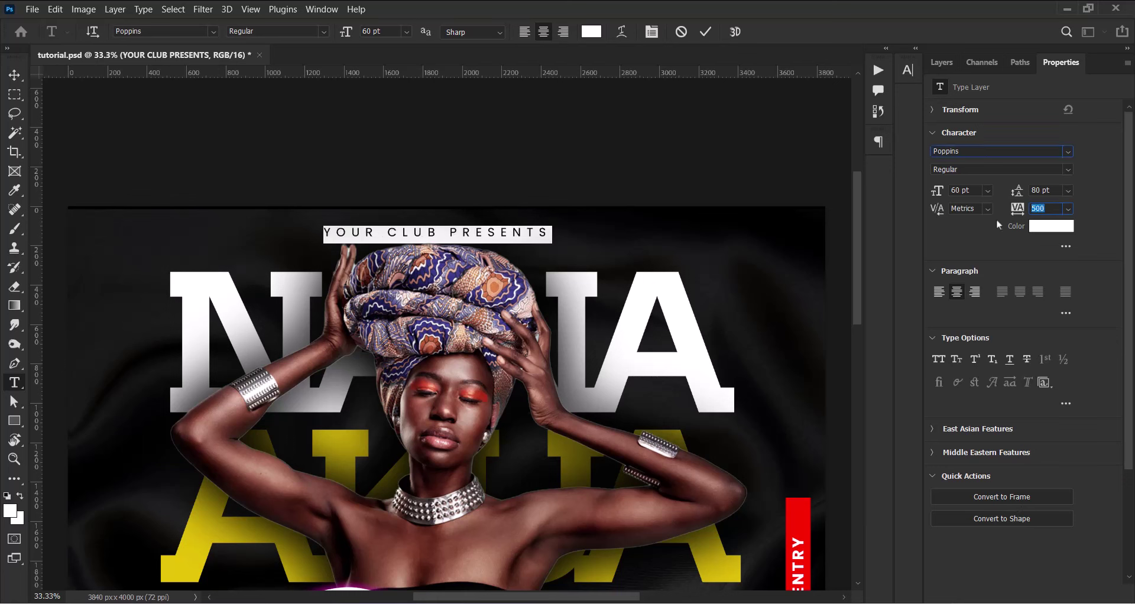
text(1000)
key(Return)
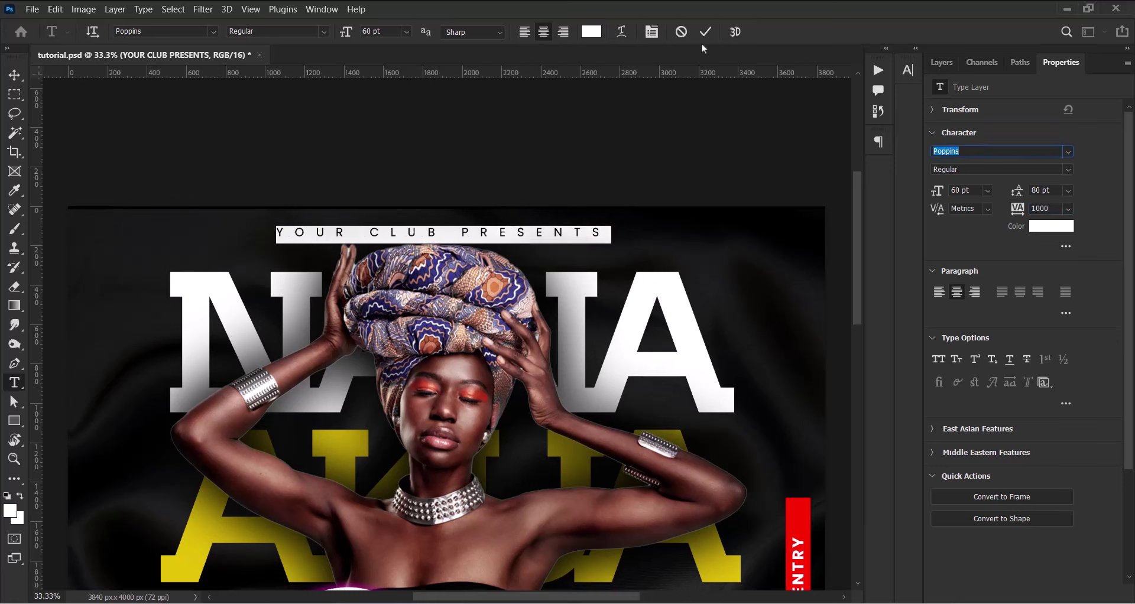
click(706, 31)
Recentre the YOUR CLUB PRESENTS line, nudge it slightly up, and zoom to 50%.
key(v)
drag(556, 233, 565, 232)
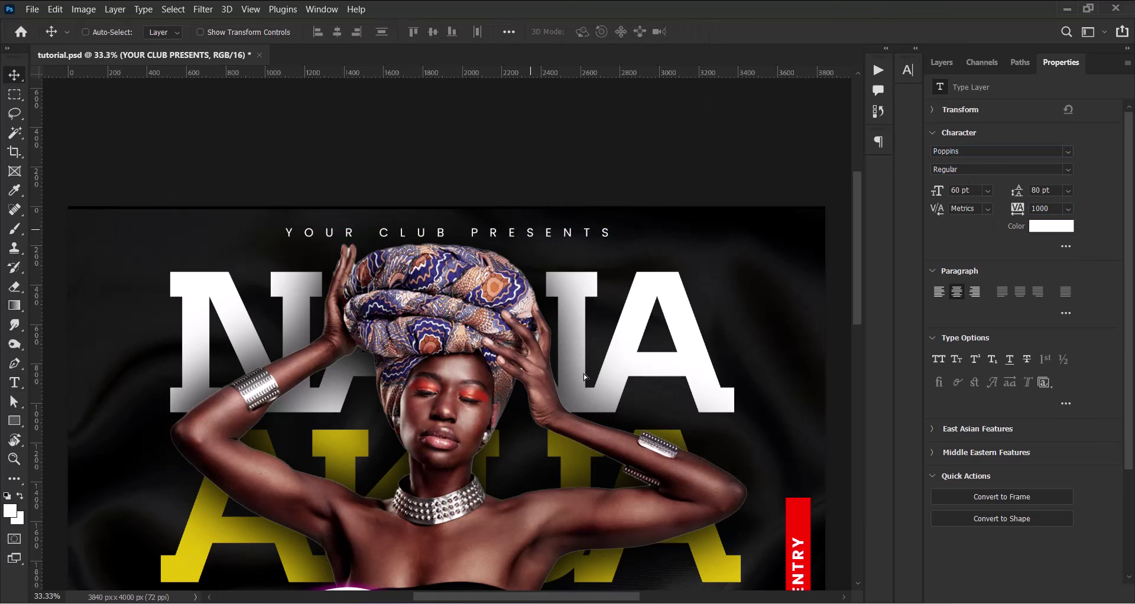
key(shift+Up)
key(shift+Up)
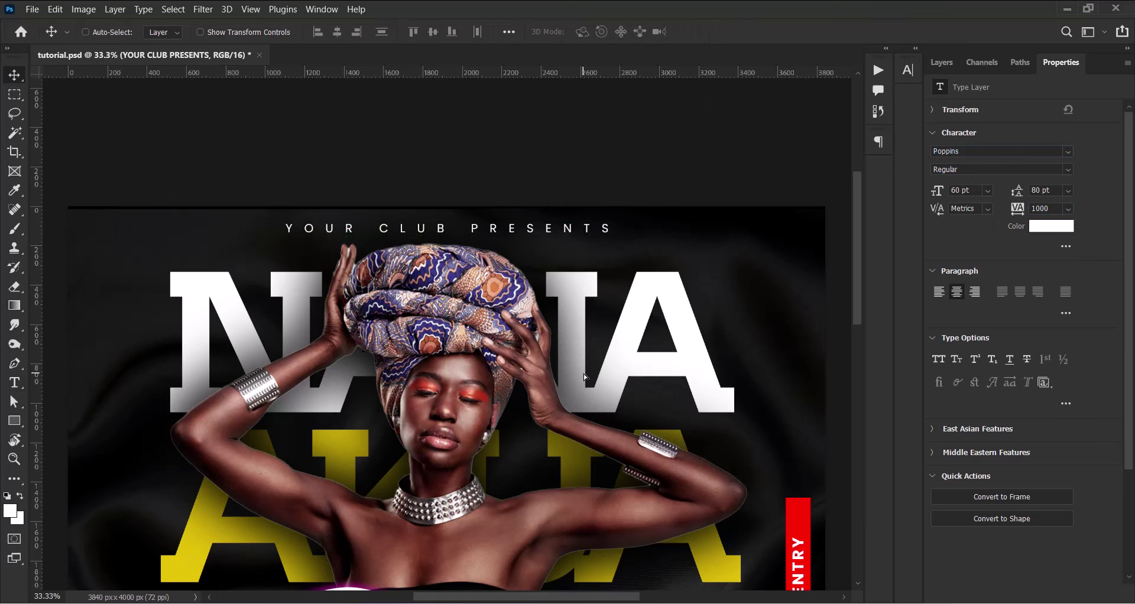
click(942, 62)
scroll(842, 344, down, 2)
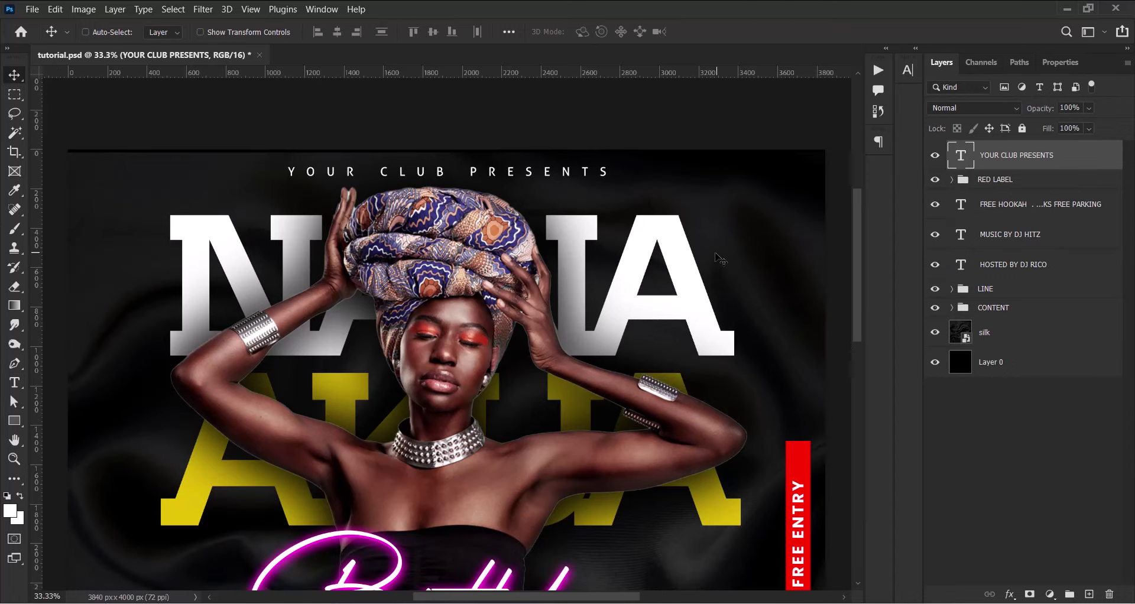
key(ctrl+plus)
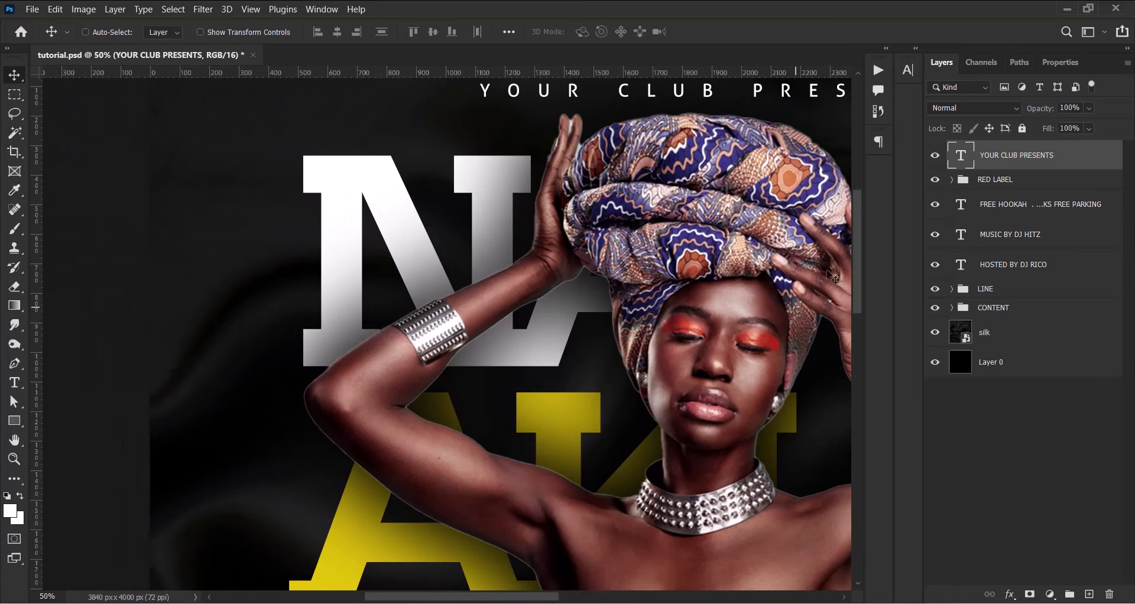
On a new layer, add '+18' in the Black Lives font at the poster's upper left.
drag(763, 45, 839, 240)
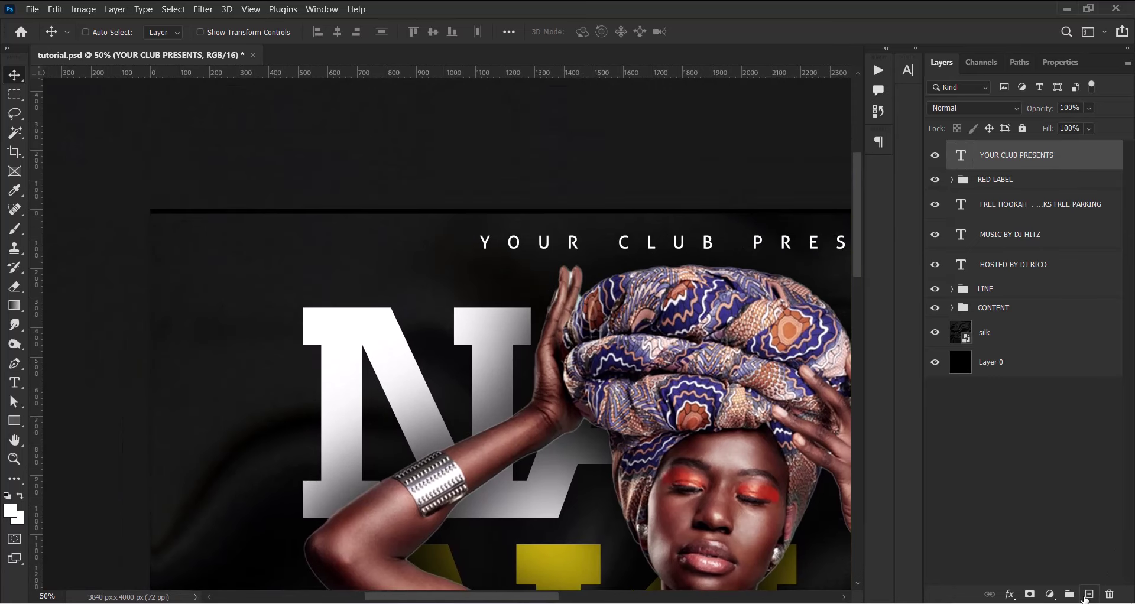
click(1089, 596)
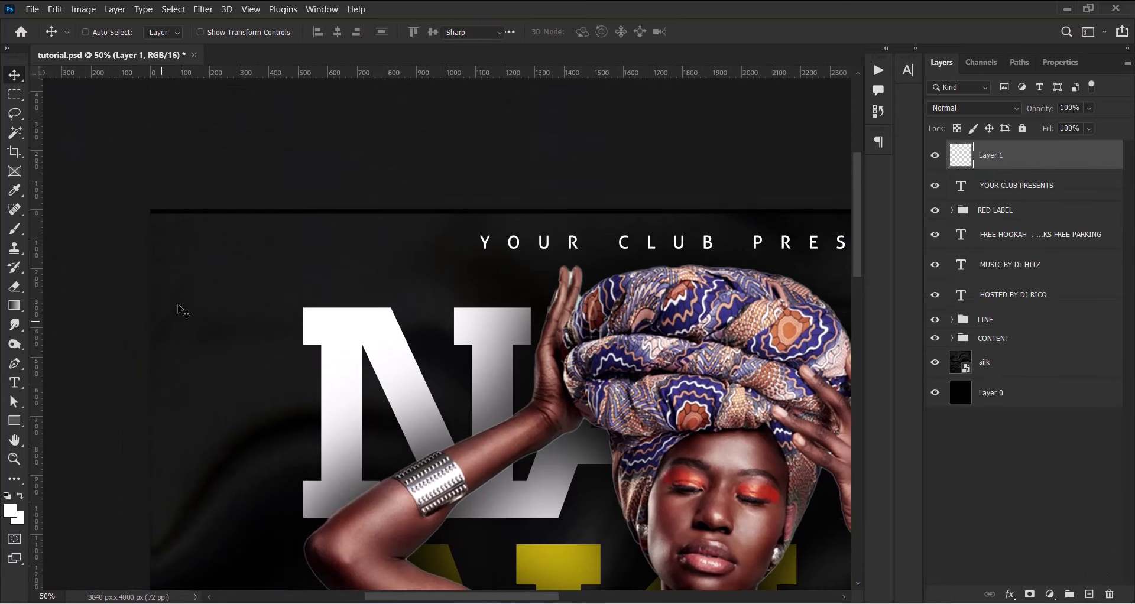
key(t)
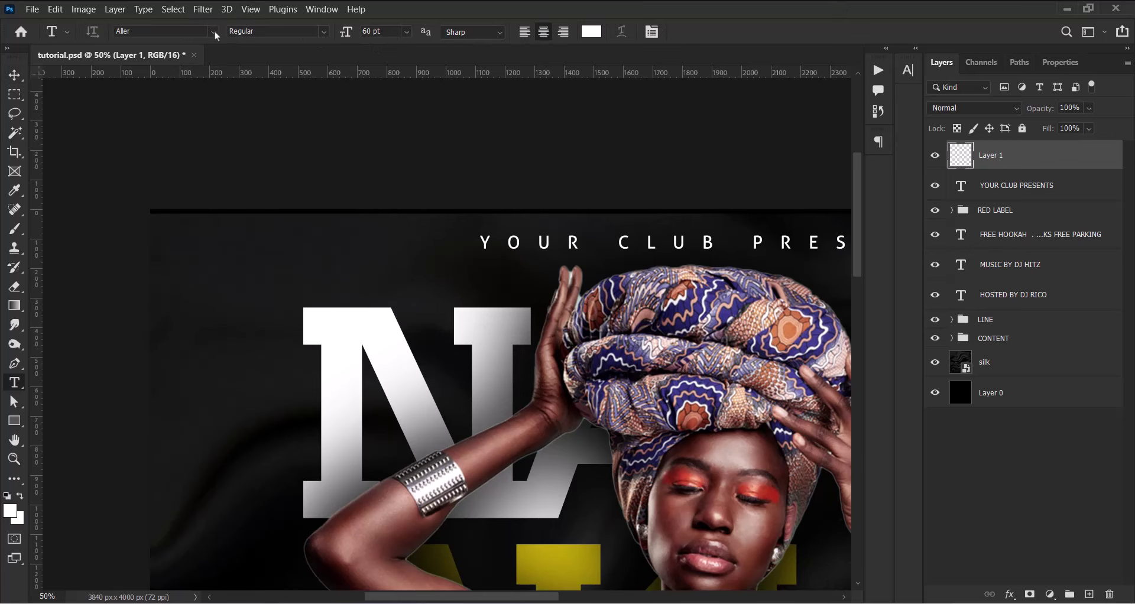
click(214, 32)
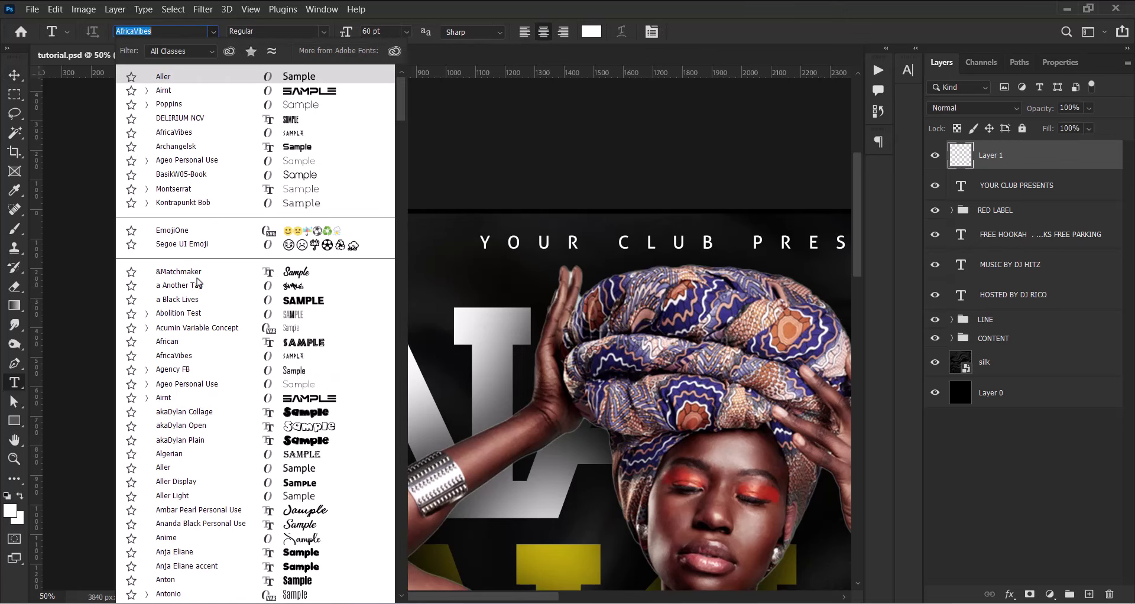
click(184, 300)
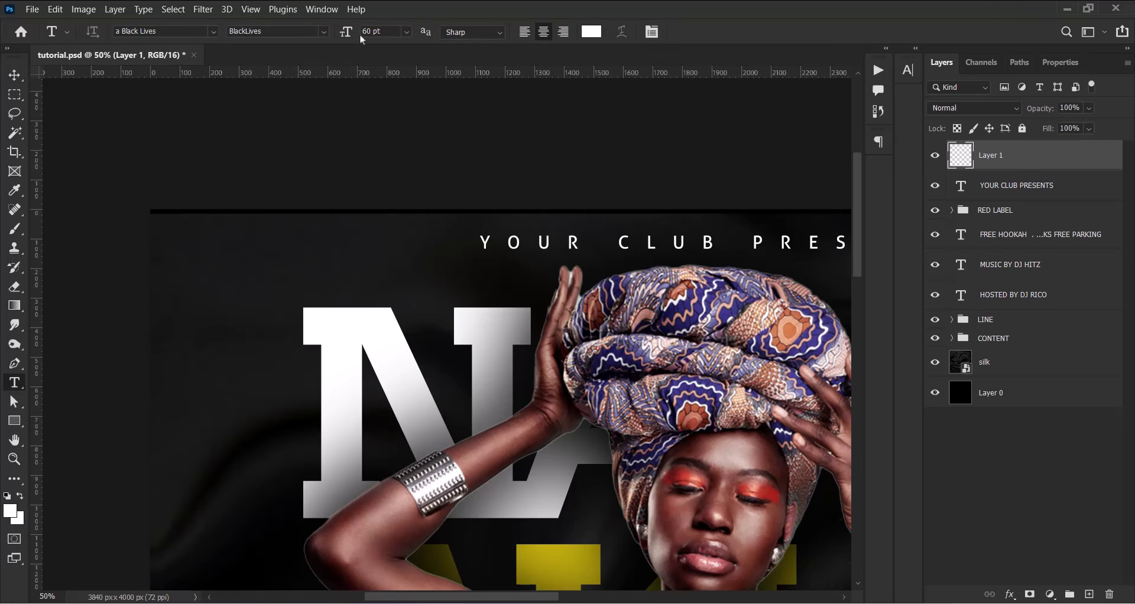
click(223, 277)
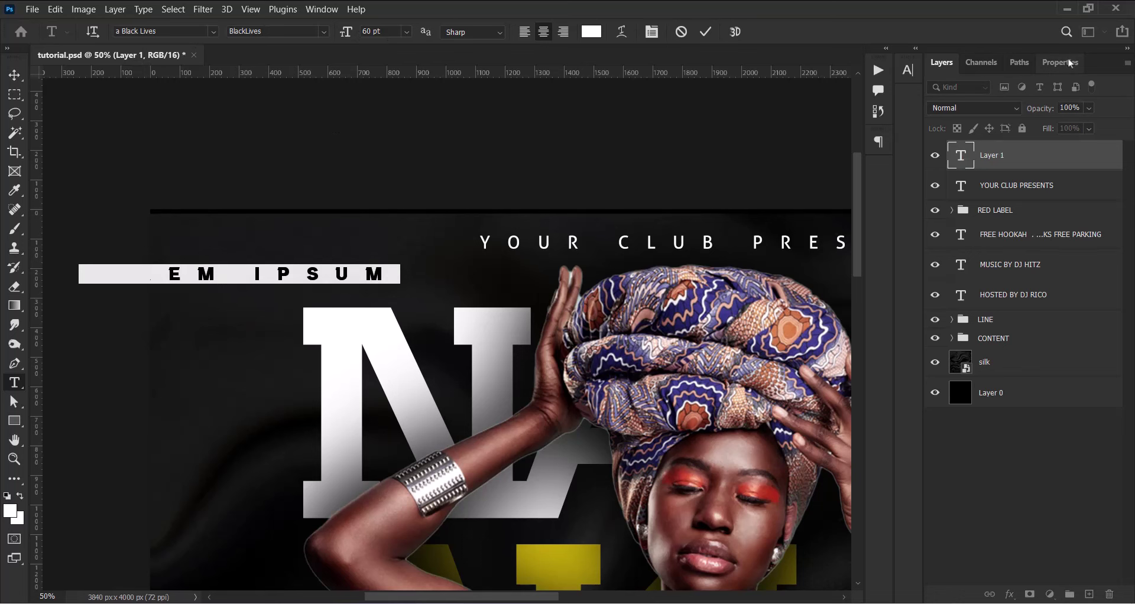
key(BackSpace)
text(+18)
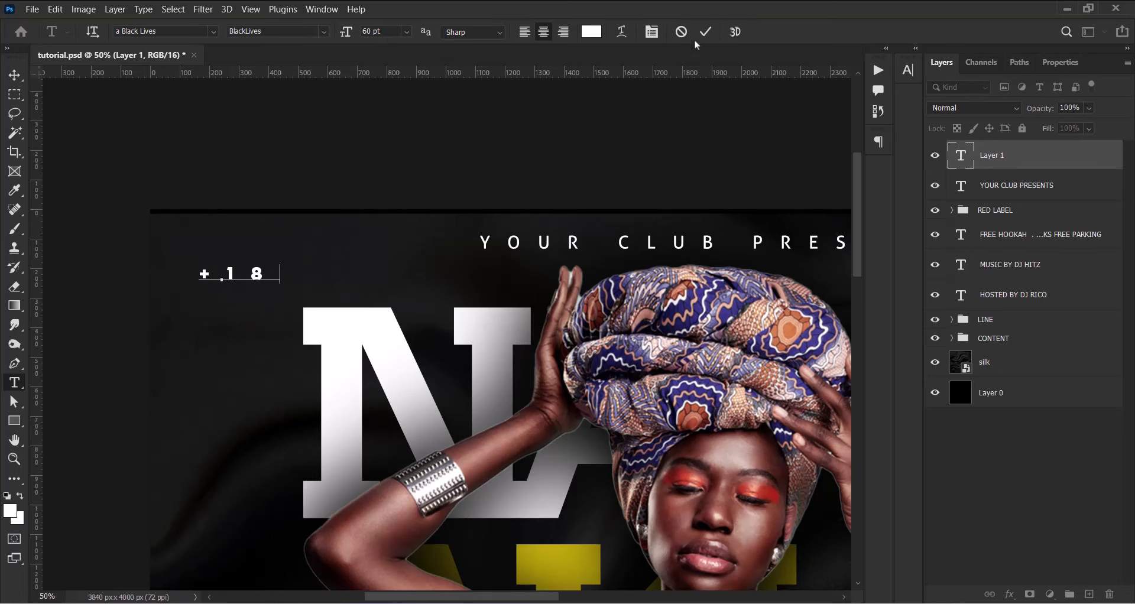
click(706, 31)
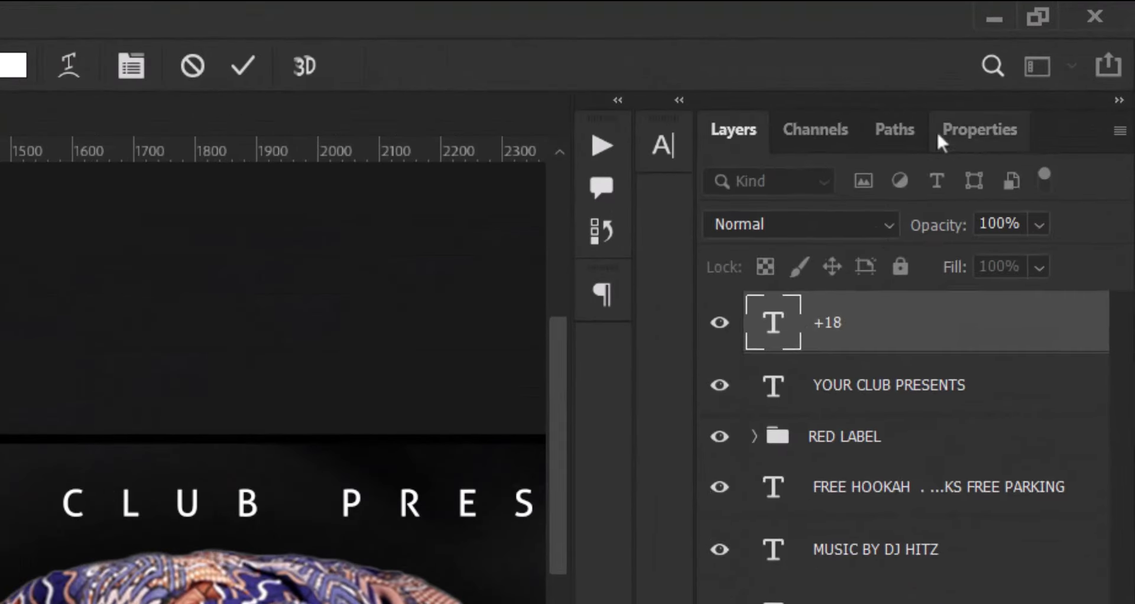
Make +18 81 pt with 0 tracking, move it toward the top-left corner, add an empty layer.
click(1050, 64)
click(998, 441)
click(935, 598)
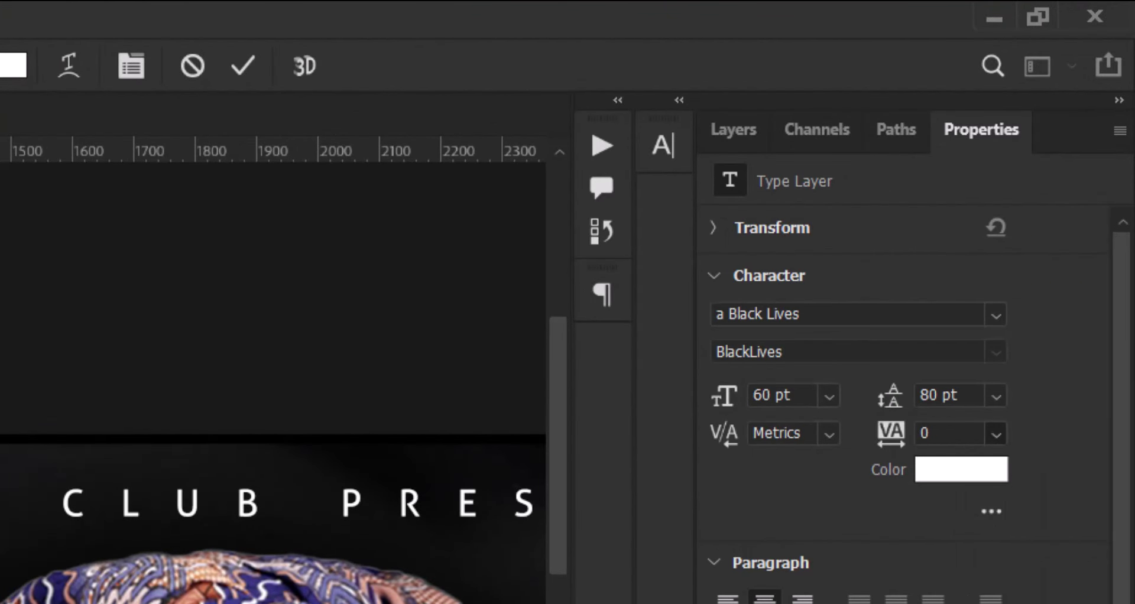
drag(727, 398, 759, 407)
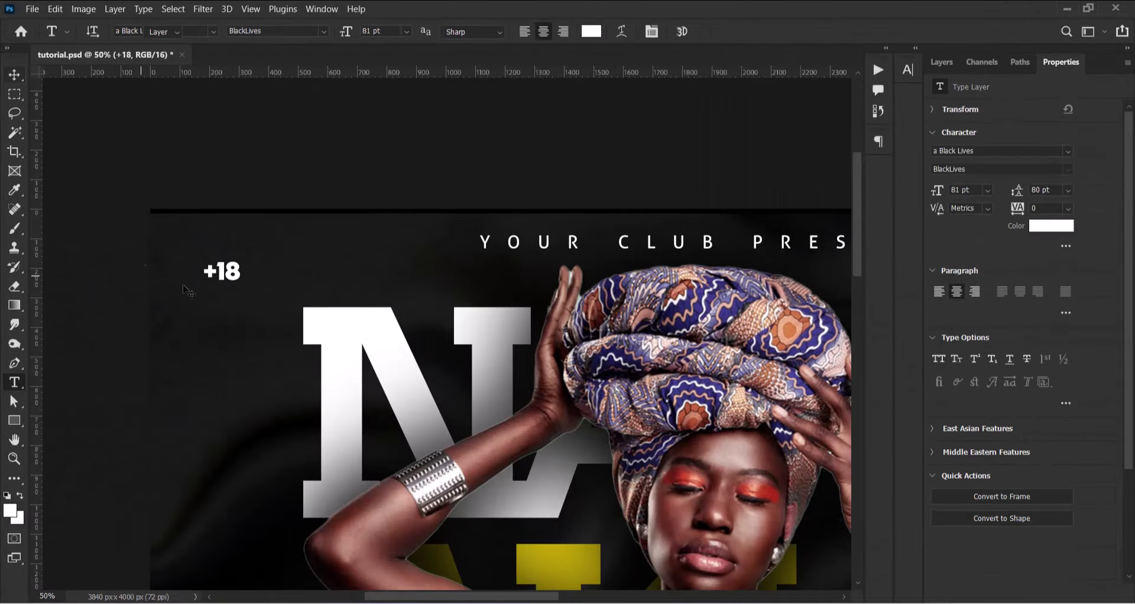
click(18, 75)
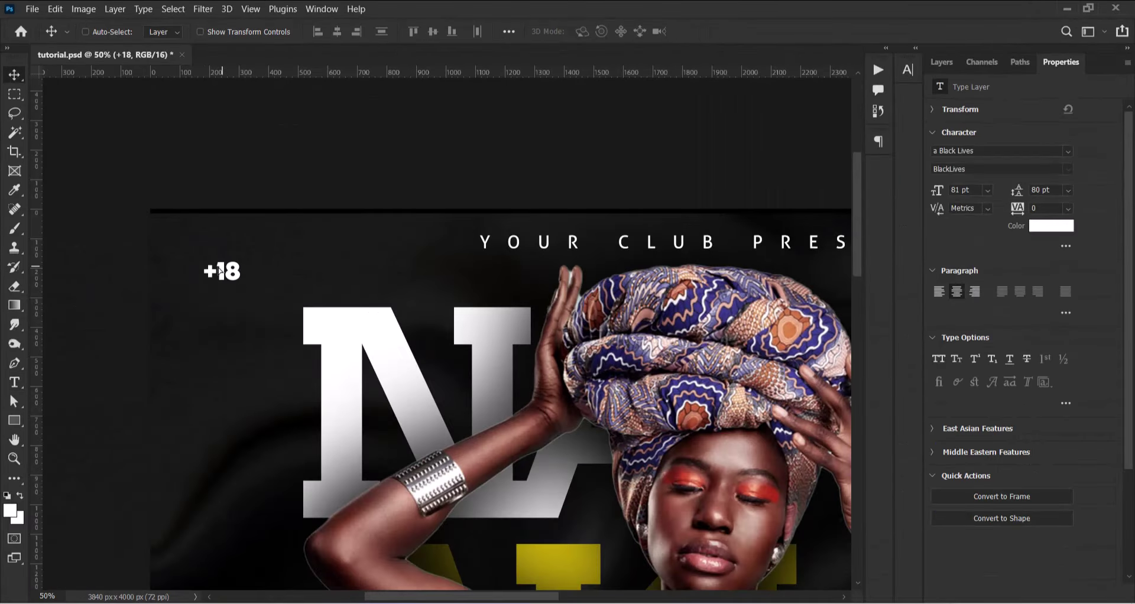
drag(223, 271, 207, 273)
click(941, 61)
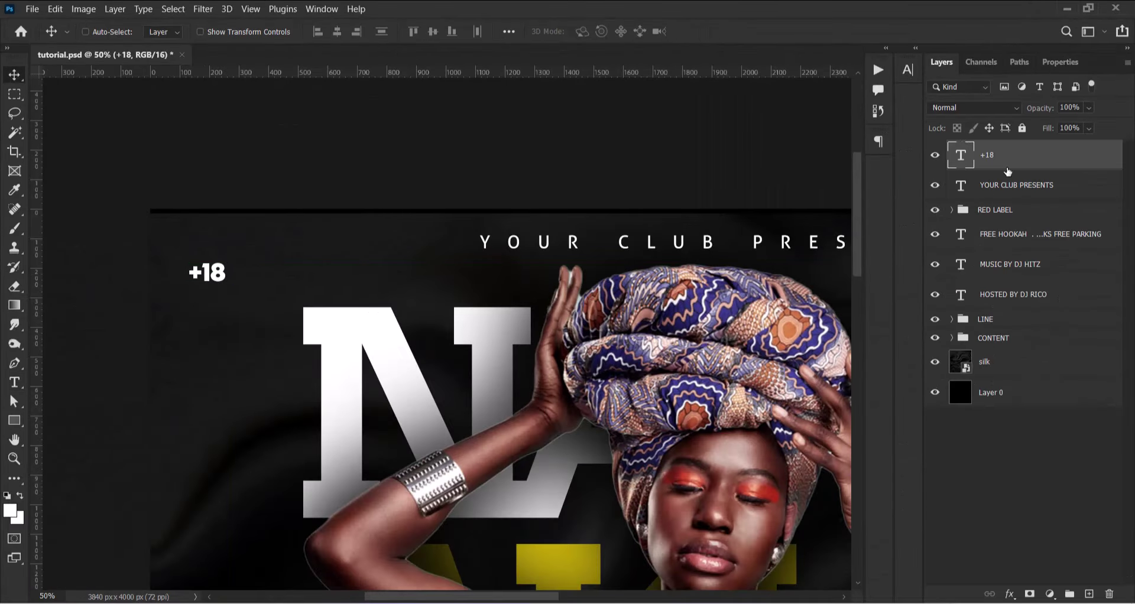
click(1089, 594)
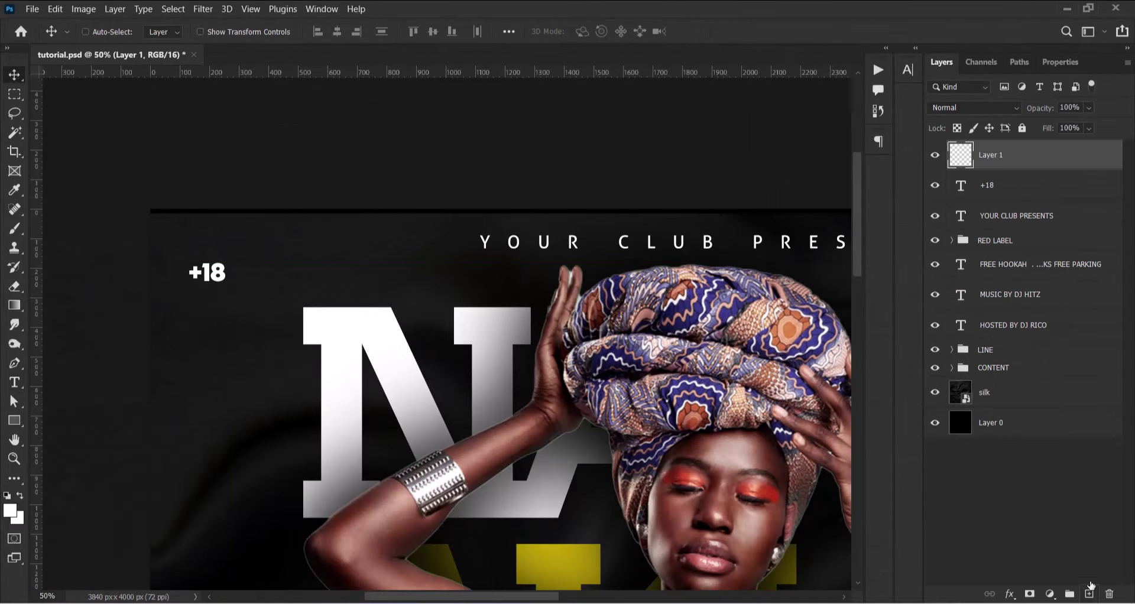
Set up the Rectangle tool with a white stroke and no fill.
click(14, 420)
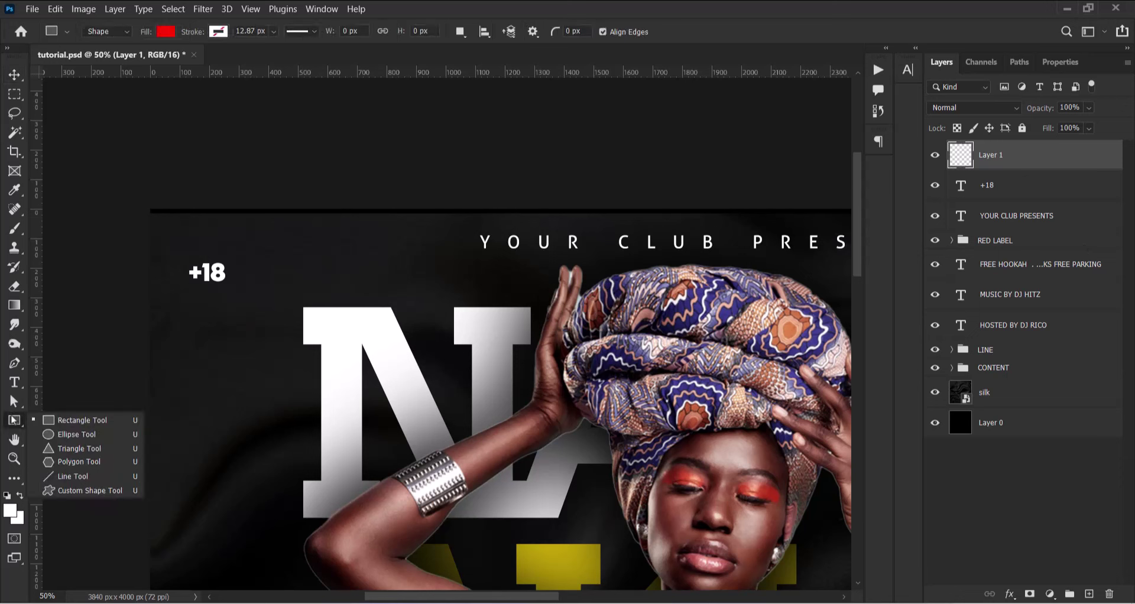
click(71, 422)
click(219, 32)
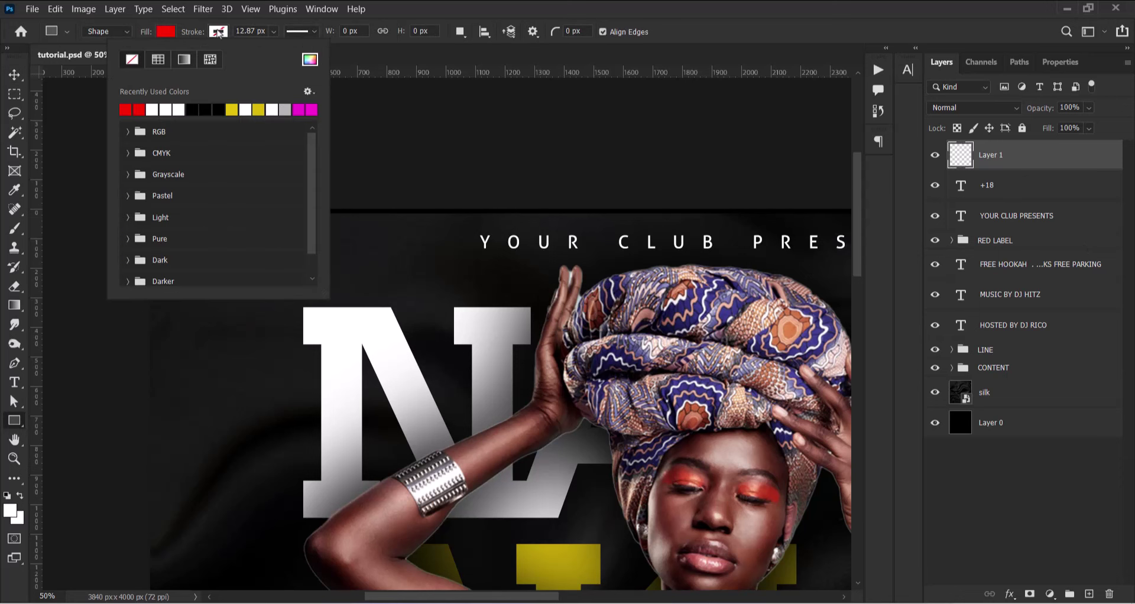
click(156, 109)
click(164, 106)
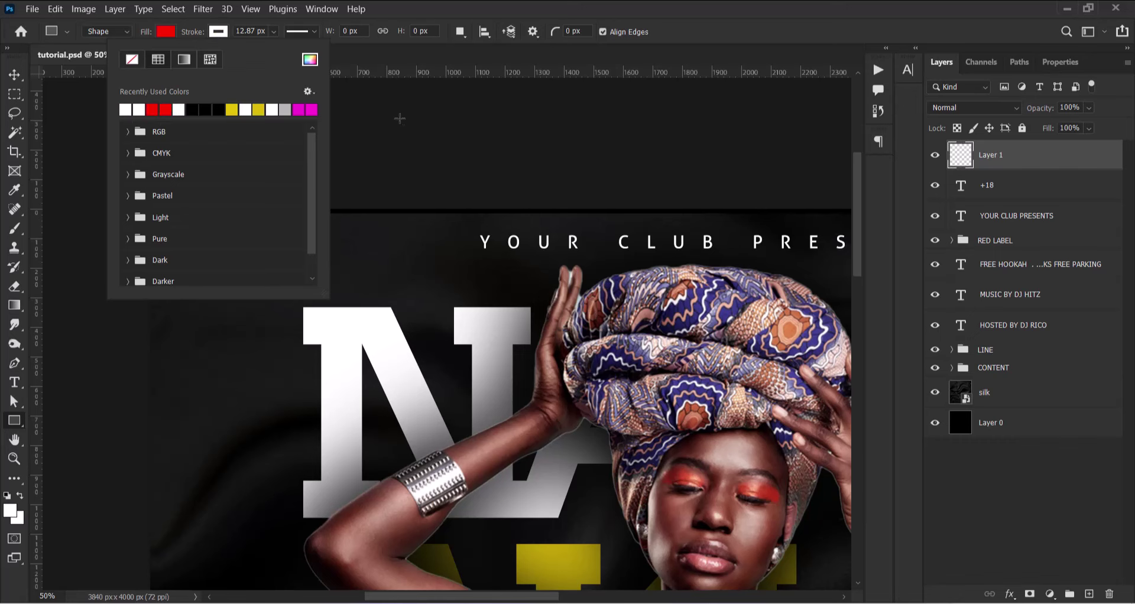
click(306, 60)
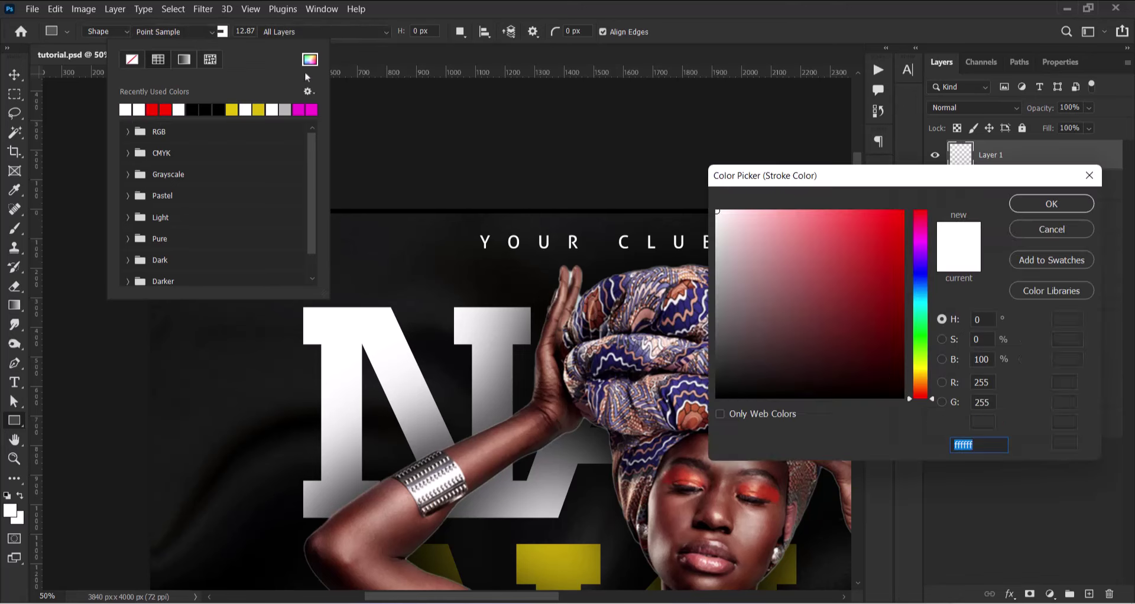
click(1051, 204)
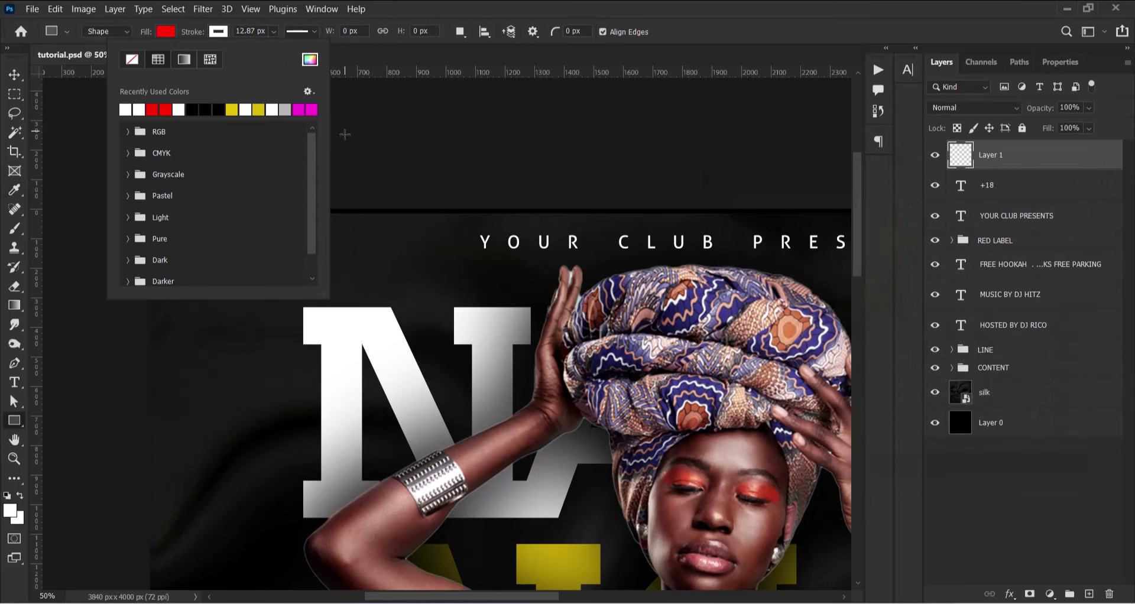
key(Escape)
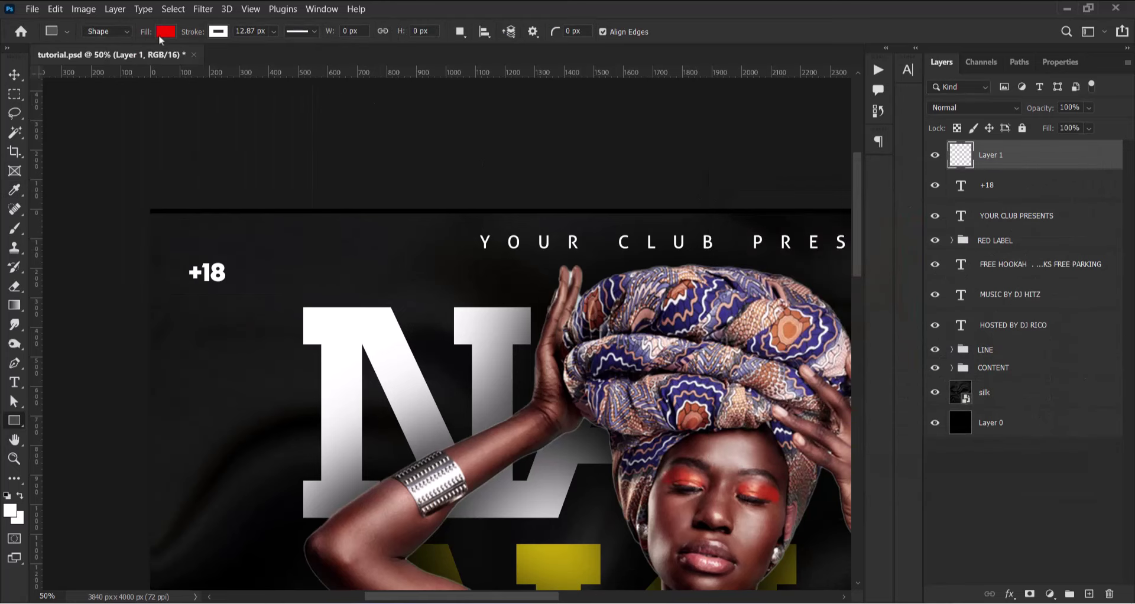
click(166, 31)
click(79, 59)
click(553, 56)
Draw a 15 px rounded rectangle around +18, thin its outline, and centre it.
click(581, 34)
text(15)
key(Tab)
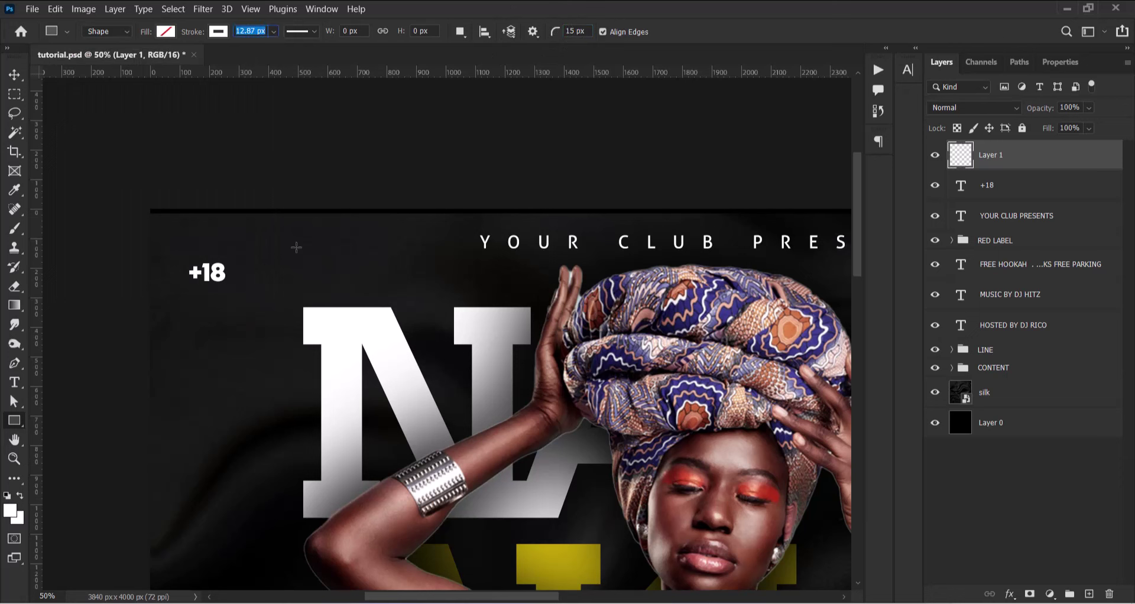
mouse_move(177, 255)
mouse_down()
mouse_move(220, 275)
mouse_move(228, 306)
mouse_up()
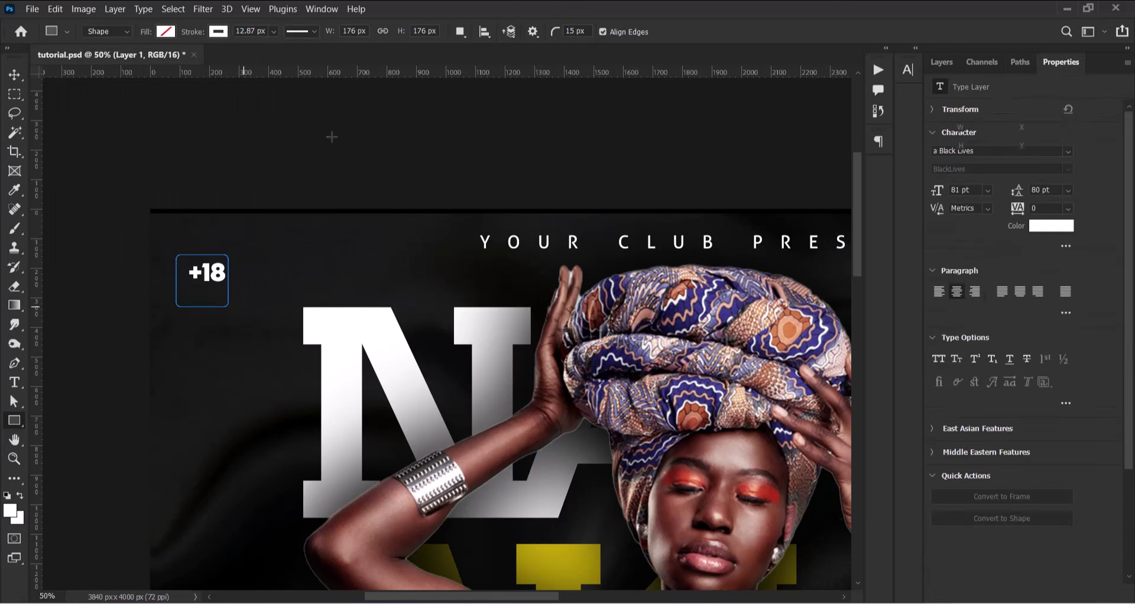
click(274, 36)
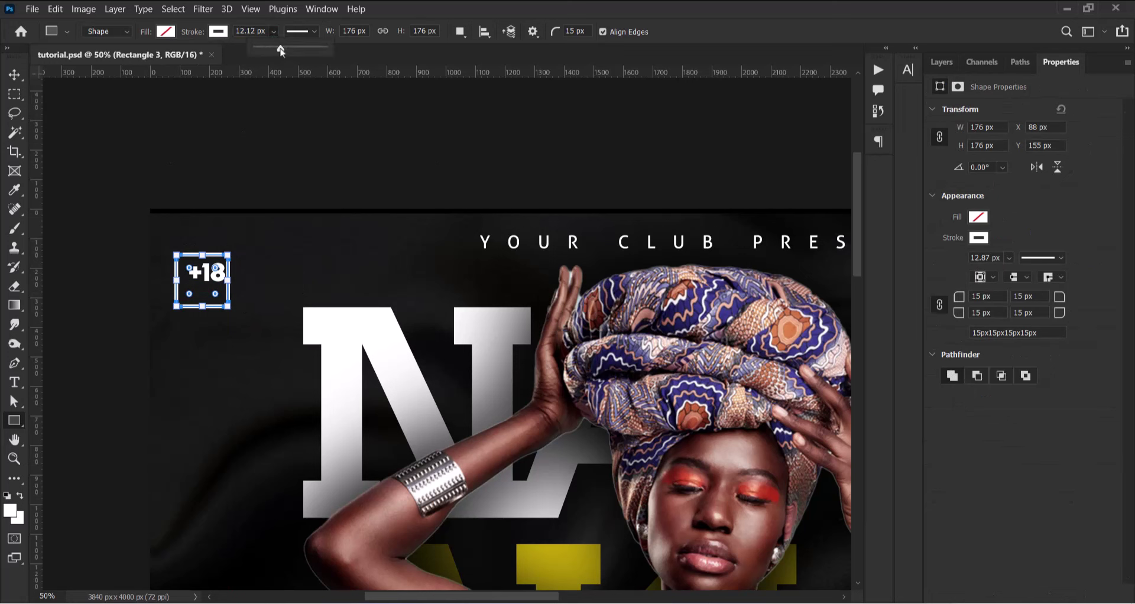
drag(278, 47, 272, 49)
key(v)
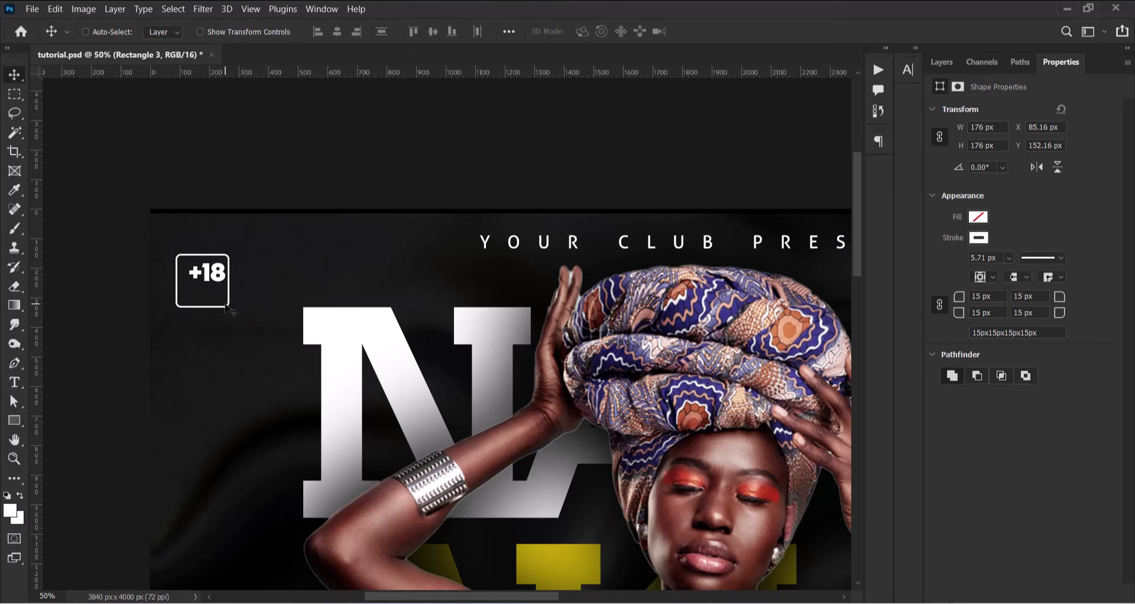
drag(225, 306, 231, 298)
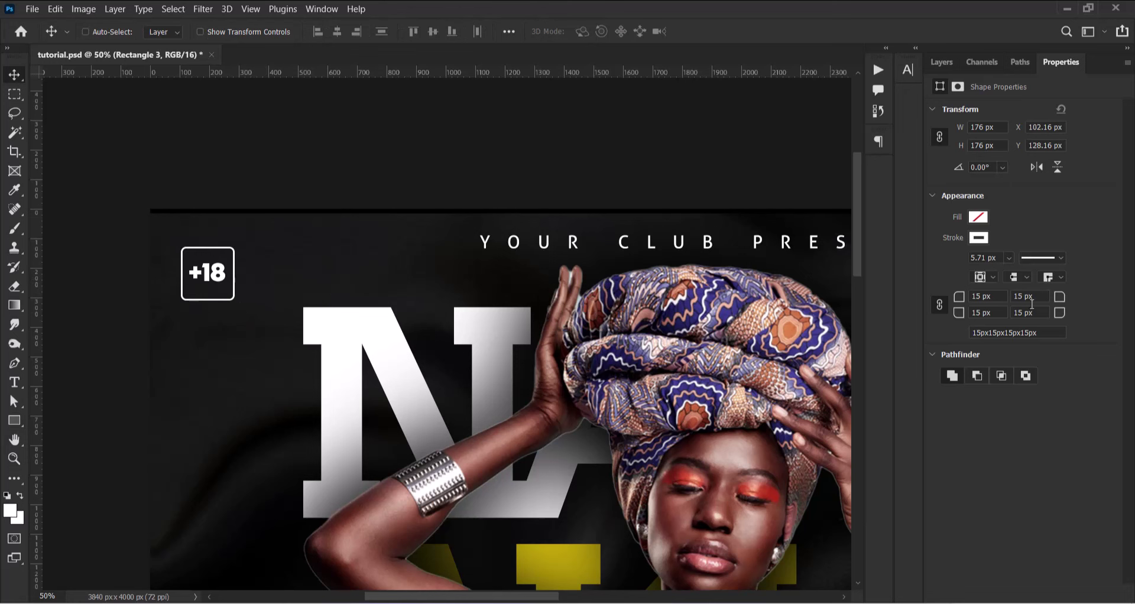
Round the rectangle's corners to 30 px and select it together with the +18 layer.
click(993, 297)
text(20)
key(Return)
click(1006, 296)
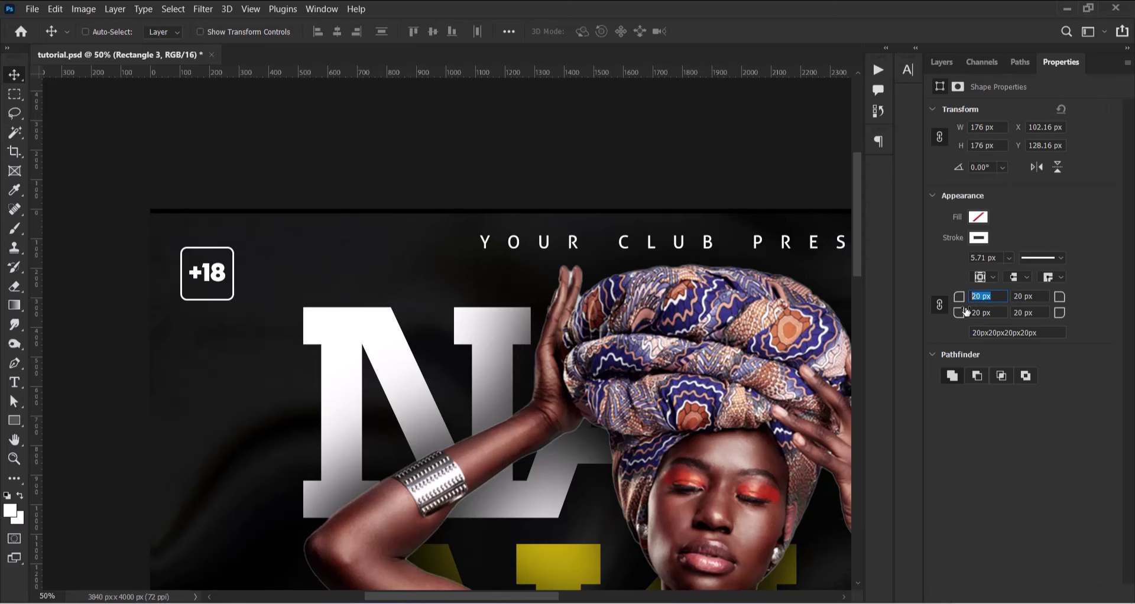
text(30)
key(Return)
click(942, 62)
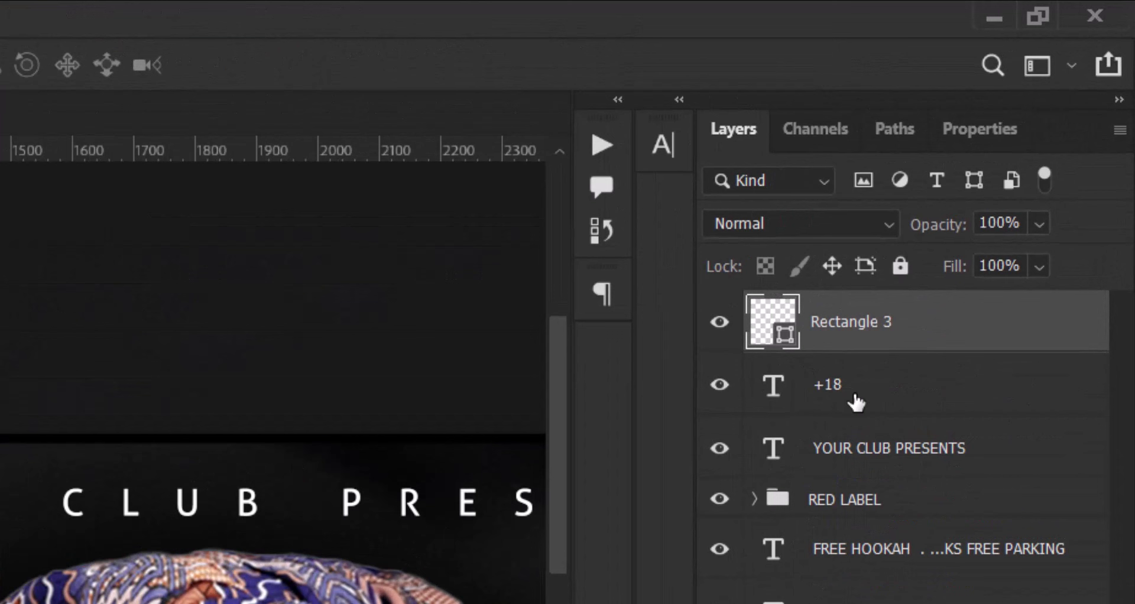
shift+click(856, 402)
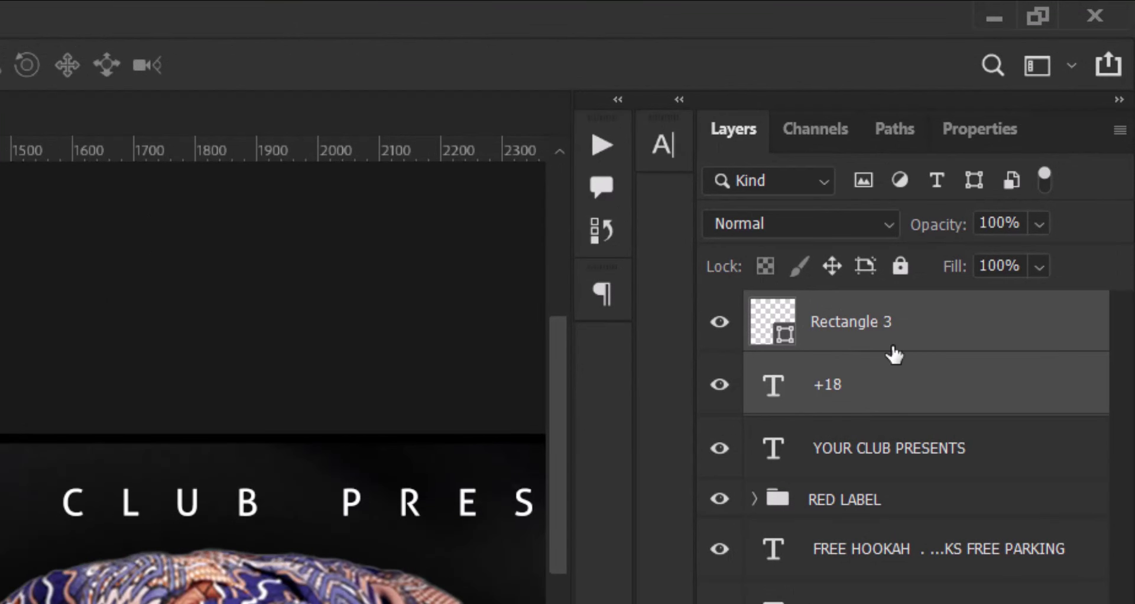
Group the Rectangle 3 and +18 layers into a group named AGE.
key(ctrl+g)
double_click(828, 311)
text(A)
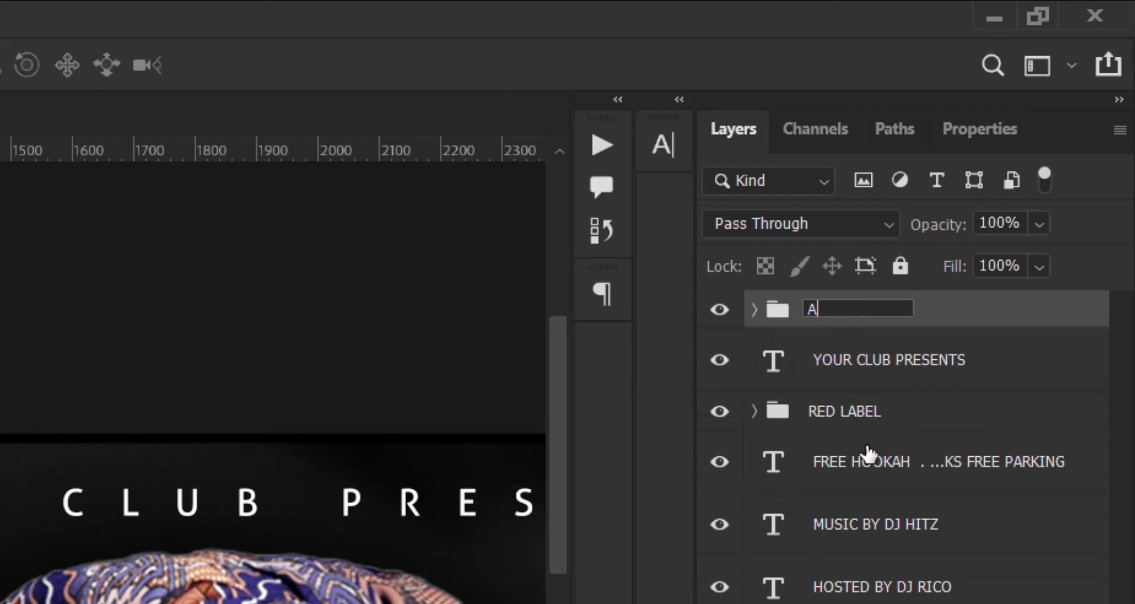
text(GE)
key(Return)
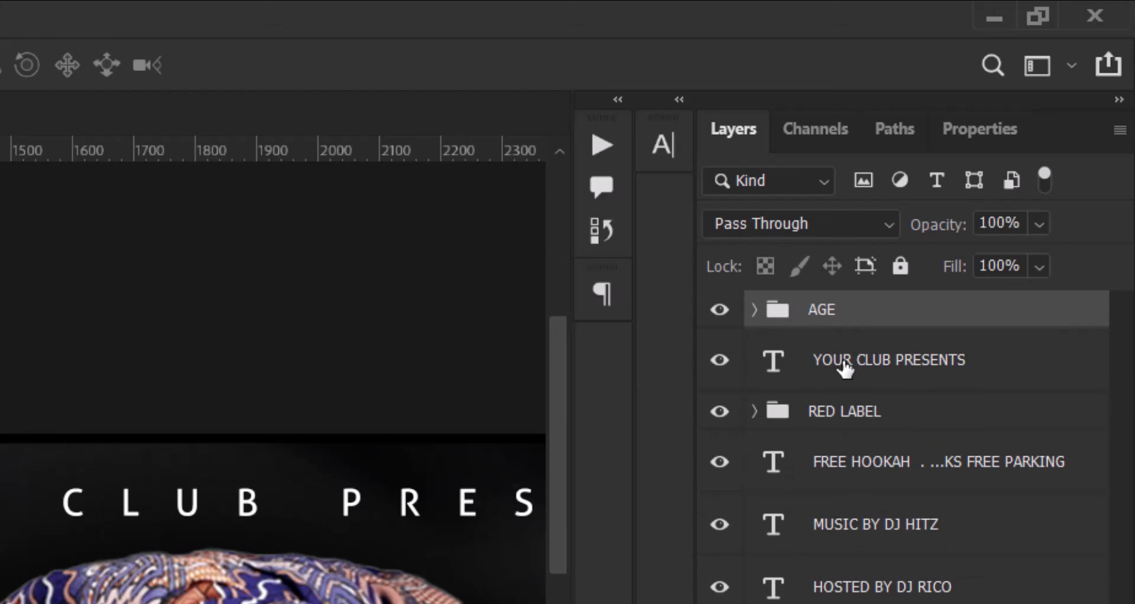
Group the YOUR CLUB PRESENTS through HOSTED BY DJ RICO layers into a group named TEXT.
click(844, 371)
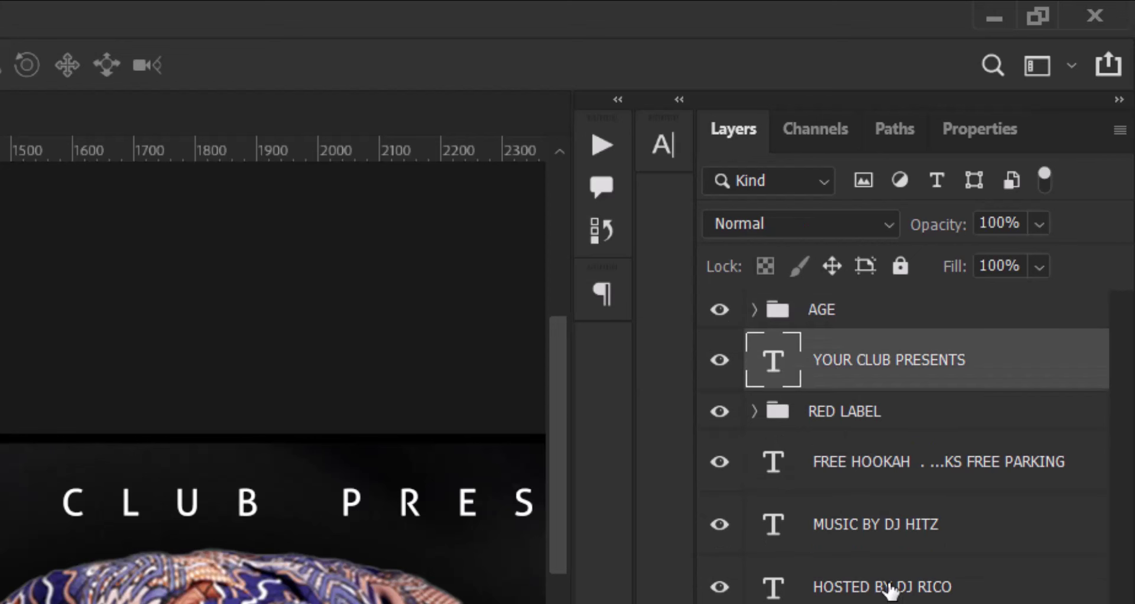
shift+click(890, 585)
key(ctrl+g)
double_click(834, 349)
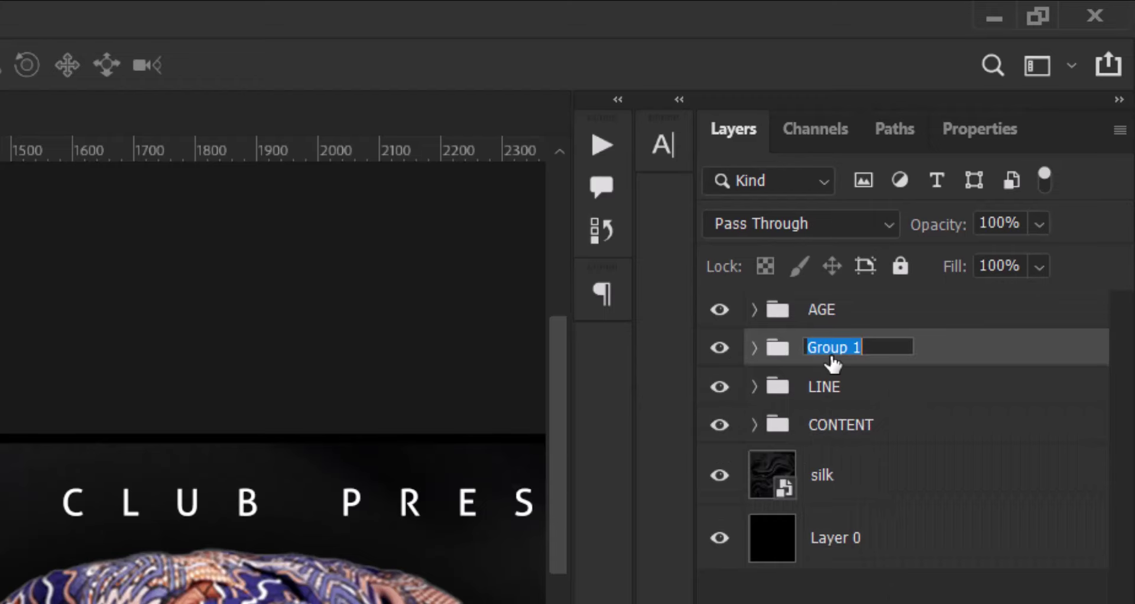
text(TEXT)
key(Return)
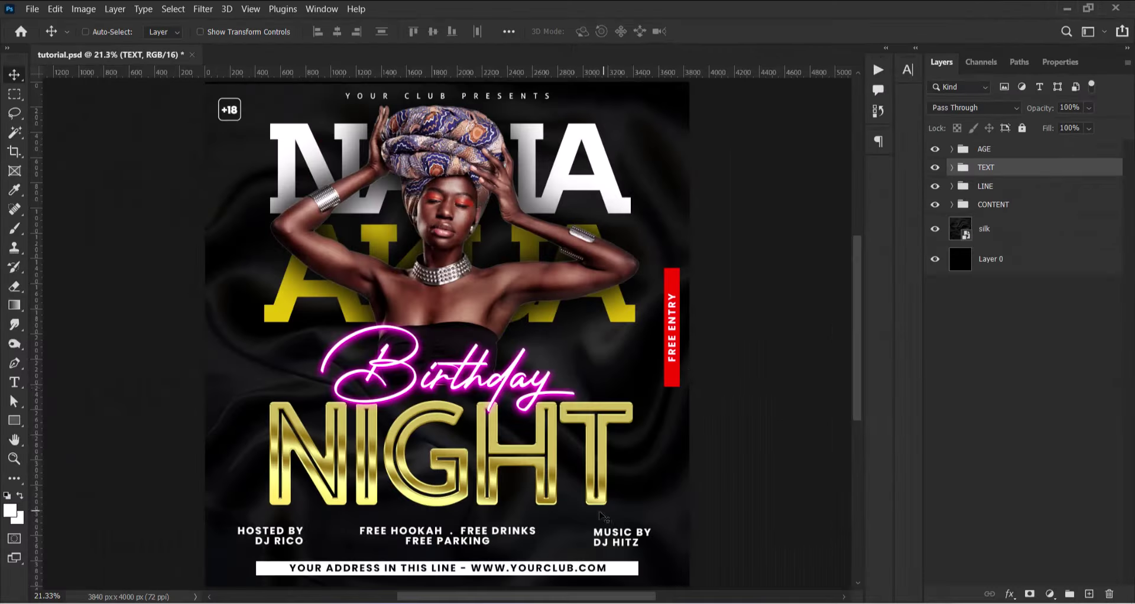
Nudge the +18 badge slightly right and down, then expand the TEXT group.
click(1040, 150)
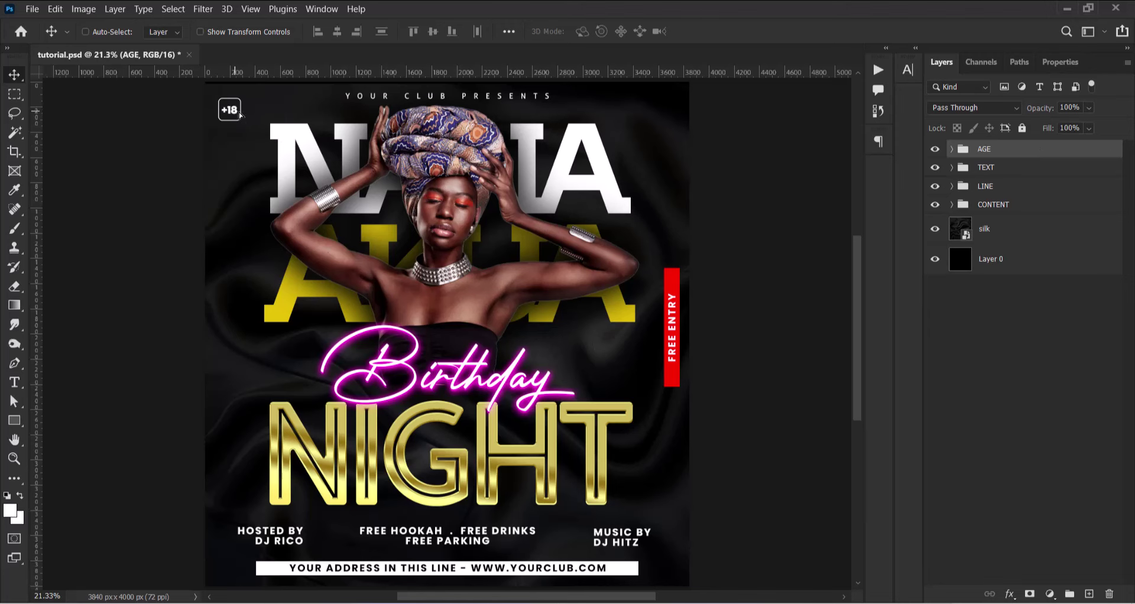
drag(238, 115, 255, 117)
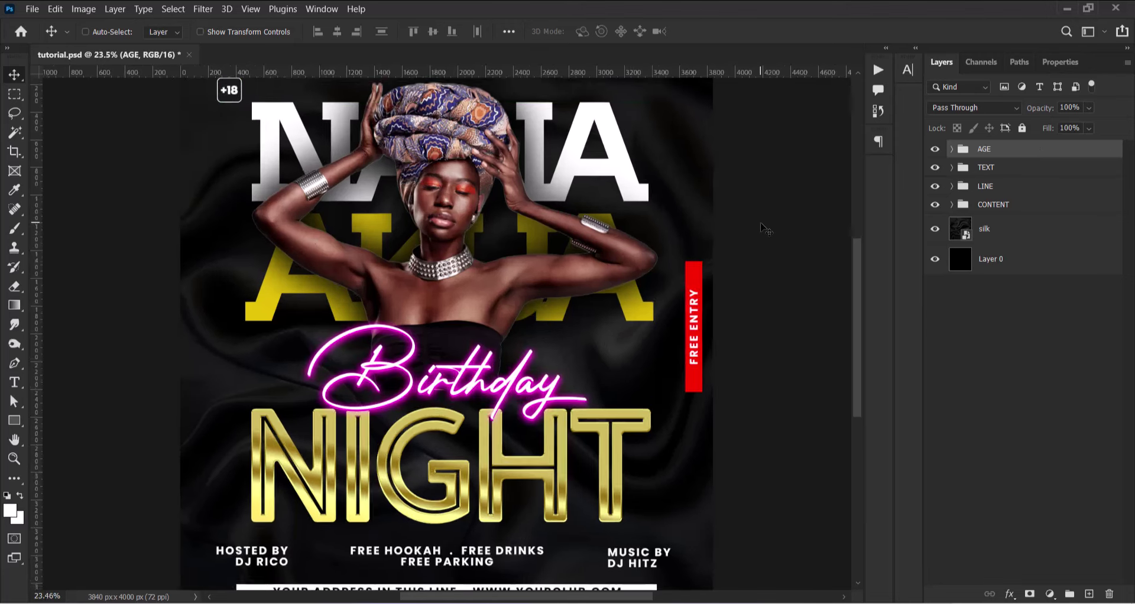
scroll(766, 230, down, 1)
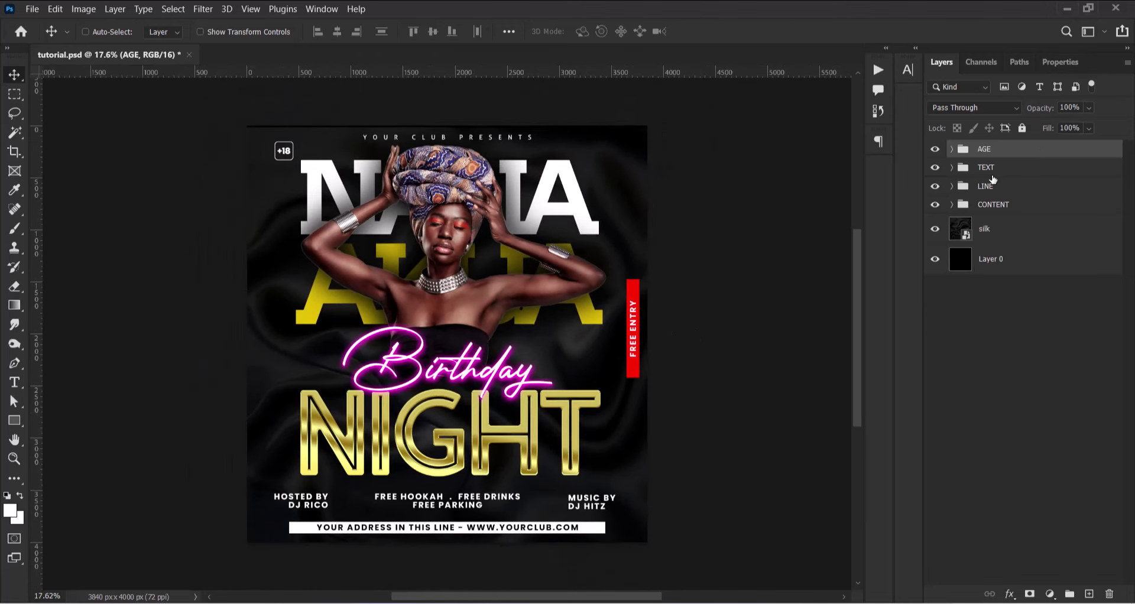
click(954, 168)
Shift the red FREE ENTRY label slightly left and expand the CONTENT group's layers.
click(1018, 217)
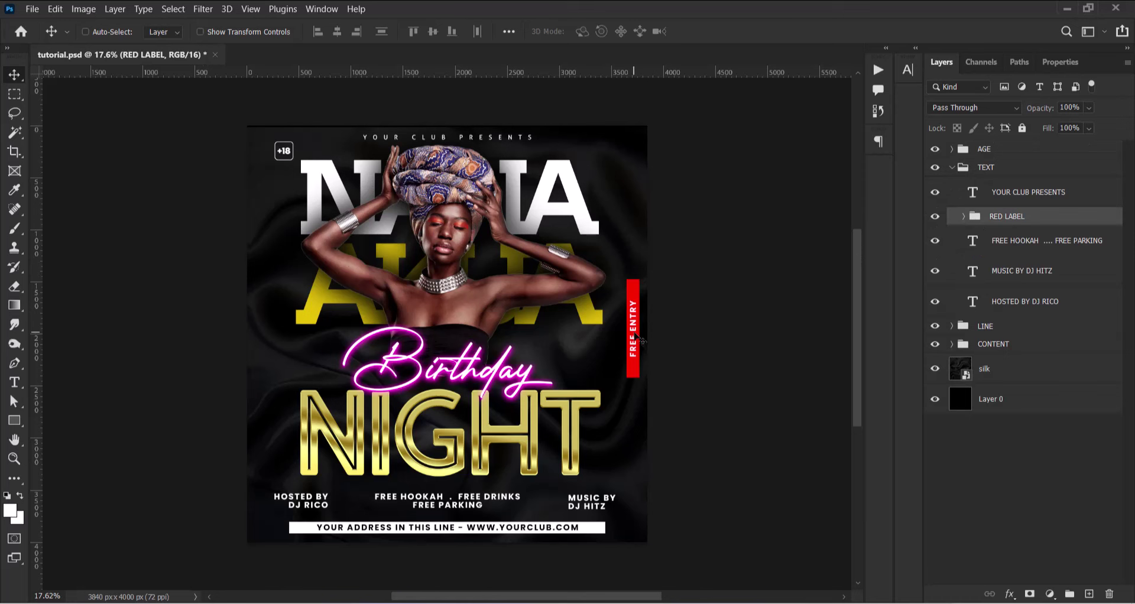
drag(637, 338, 630, 337)
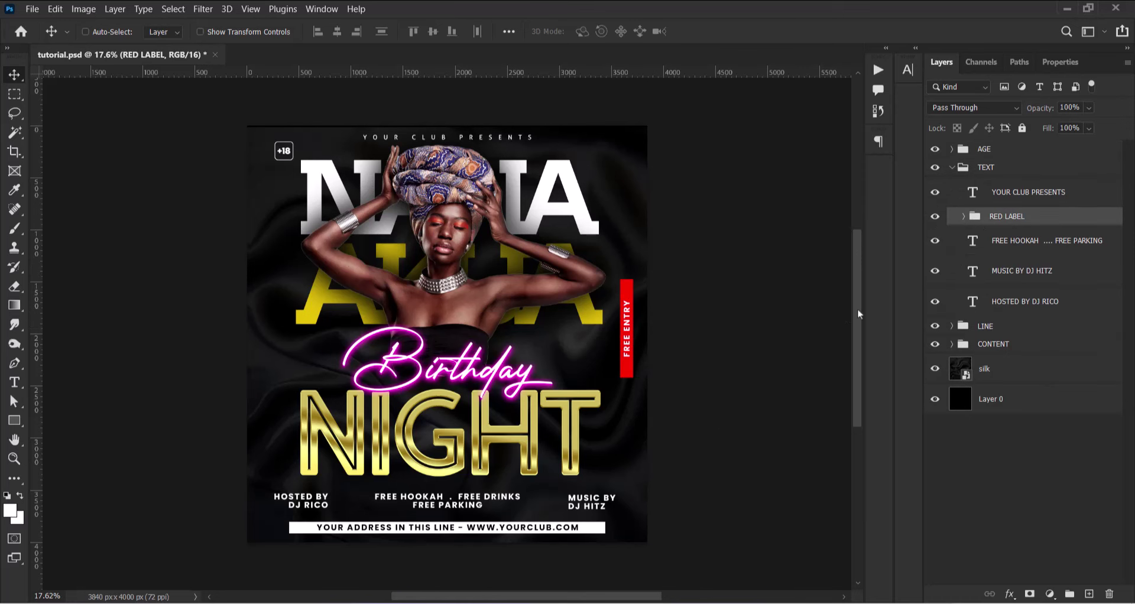
key(ctrl+plus)
key(ctrl+plus)
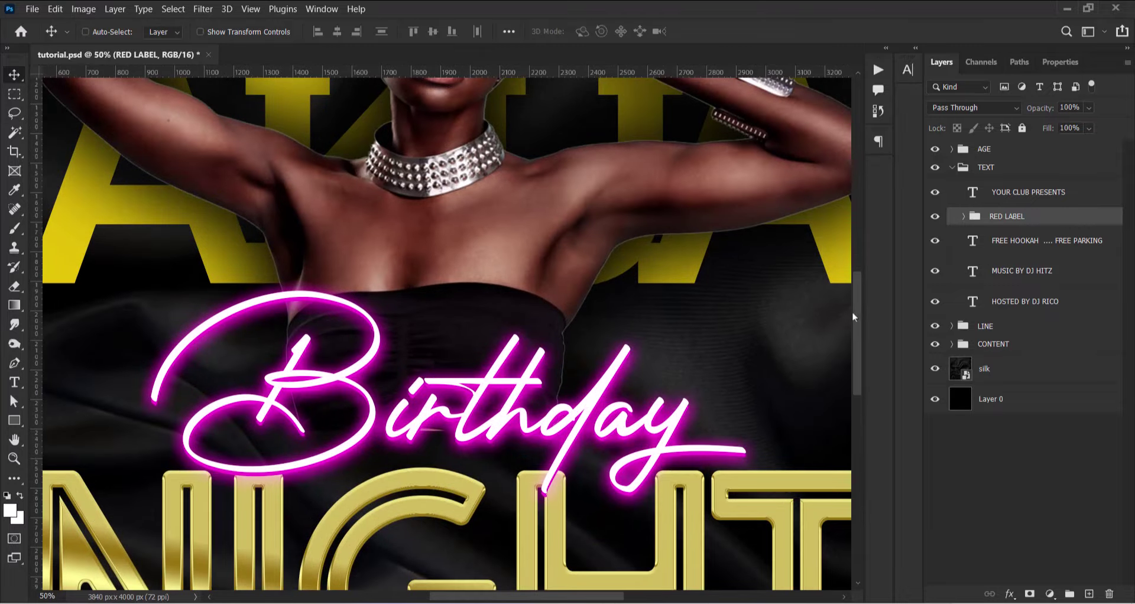
key(ctrl+minus)
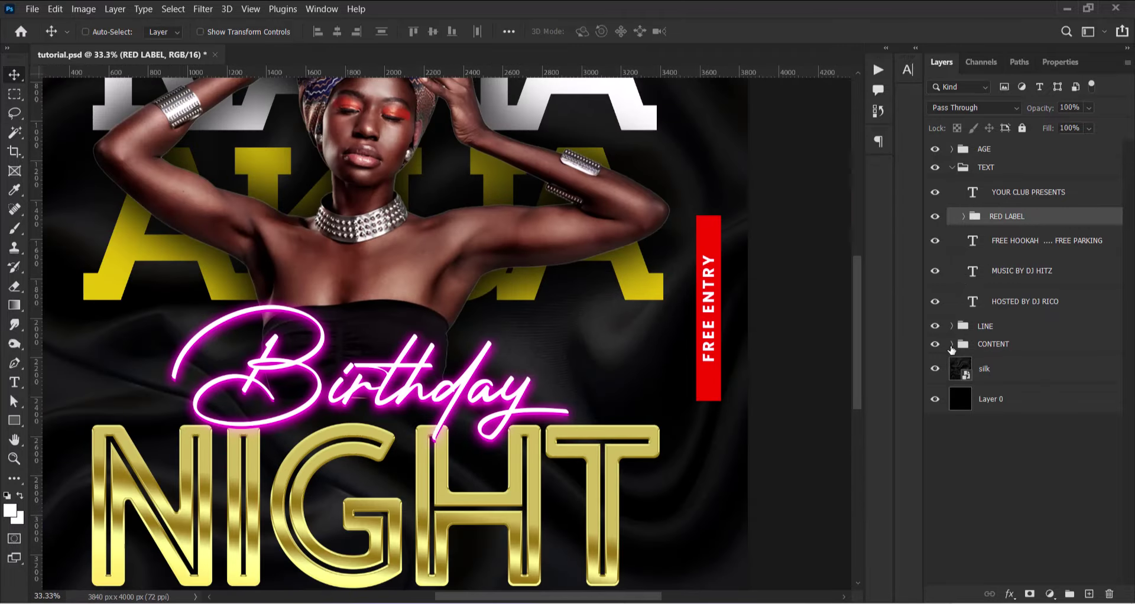
click(952, 344)
scroll(975, 343, down, 5)
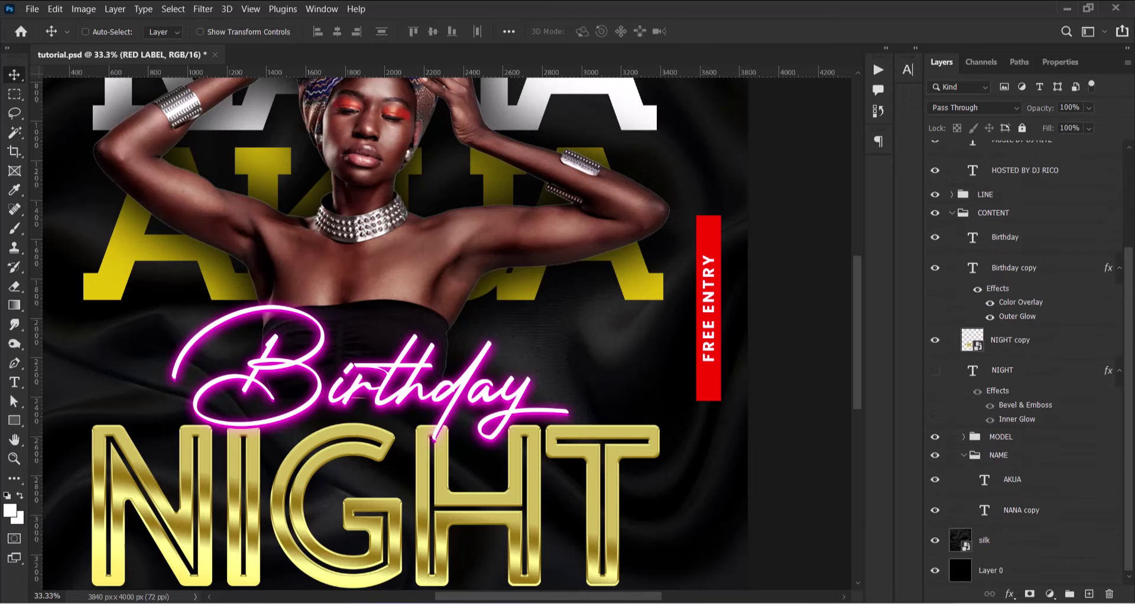
Change Birthday copy's Outer Glow colour to red ff0000 sampled from the FREE ENTRY label.
click(1012, 272)
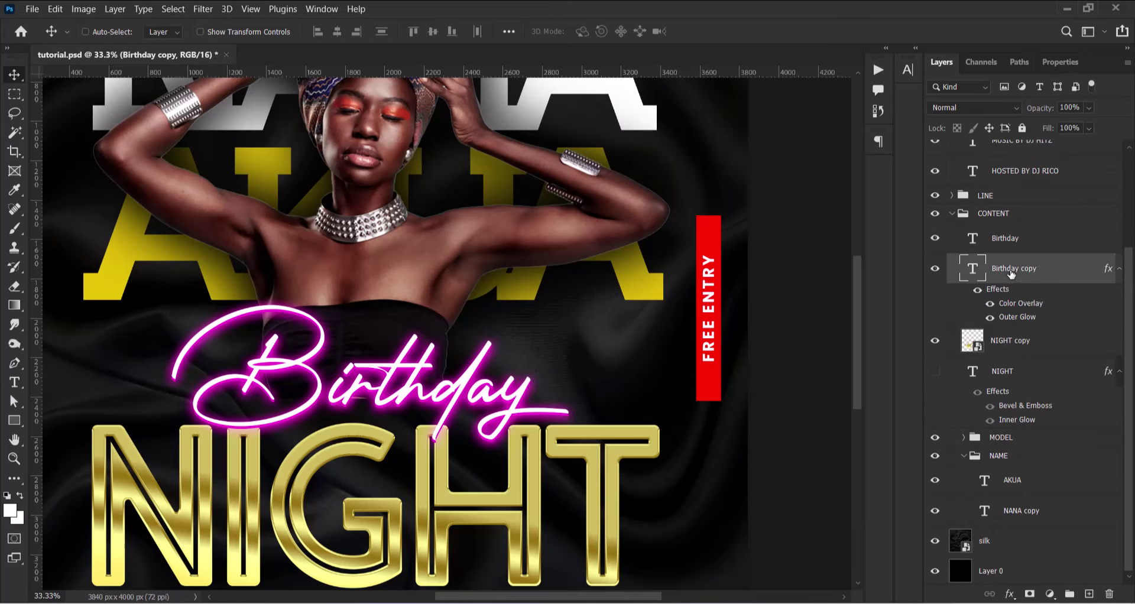
double_click(1029, 318)
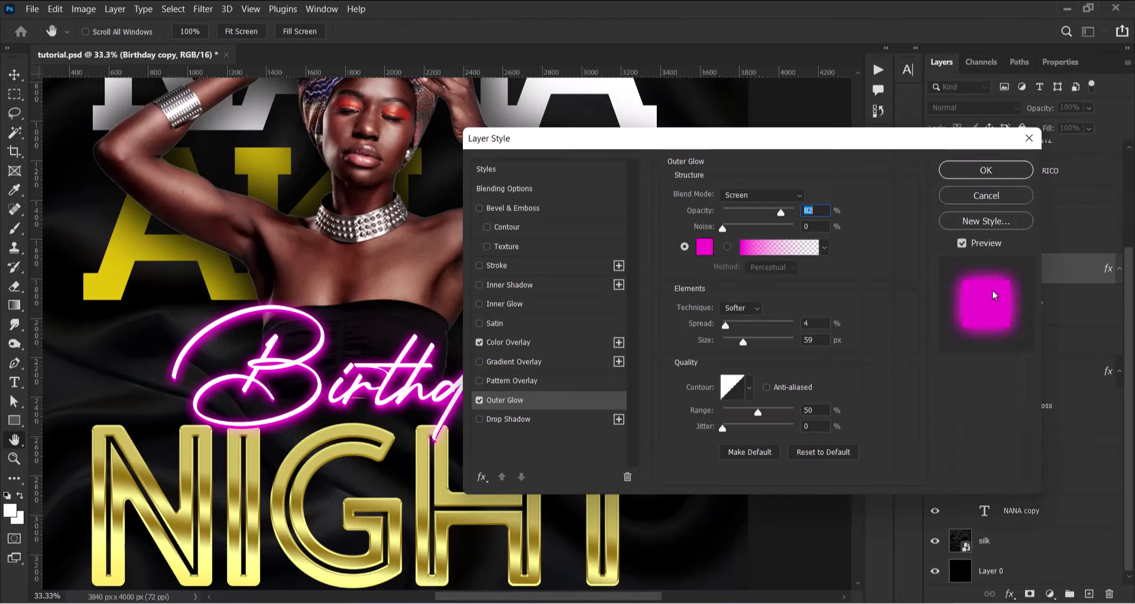
mouse_move(635, 176)
mouse_down()
mouse_move(889, 176)
mouse_move(748, 294)
mouse_up()
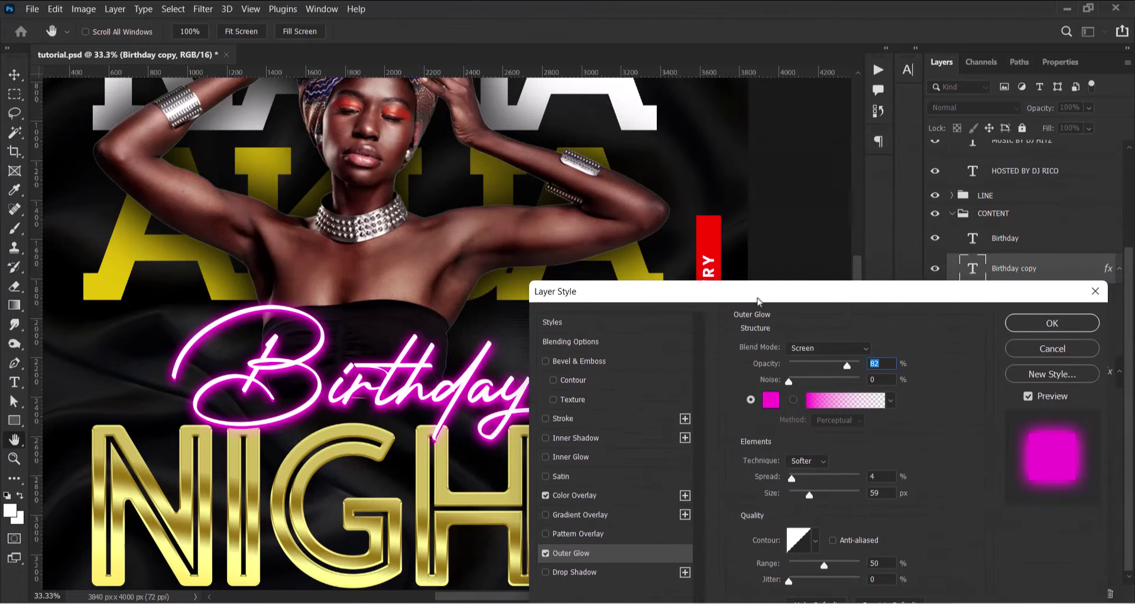
click(760, 395)
drag(777, 179, 867, 176)
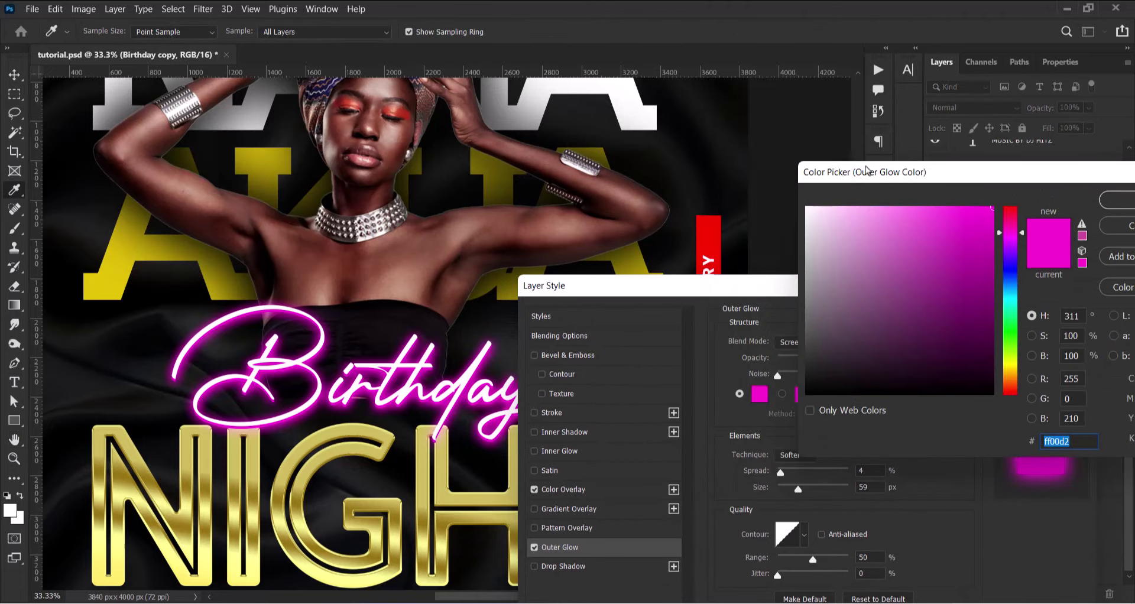
click(713, 233)
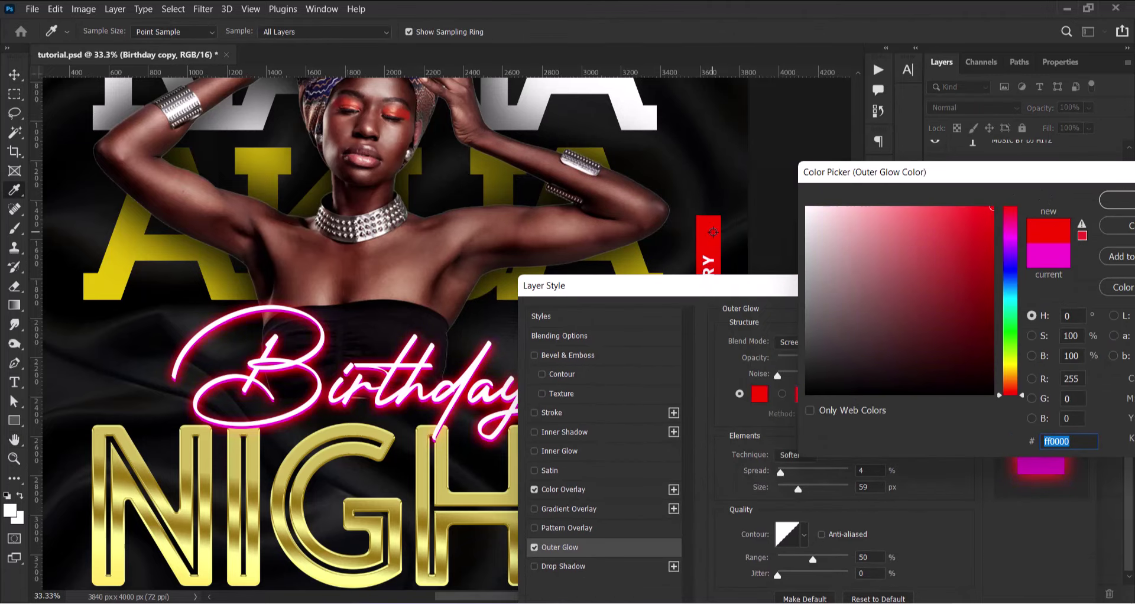
click(1119, 205)
click(1070, 292)
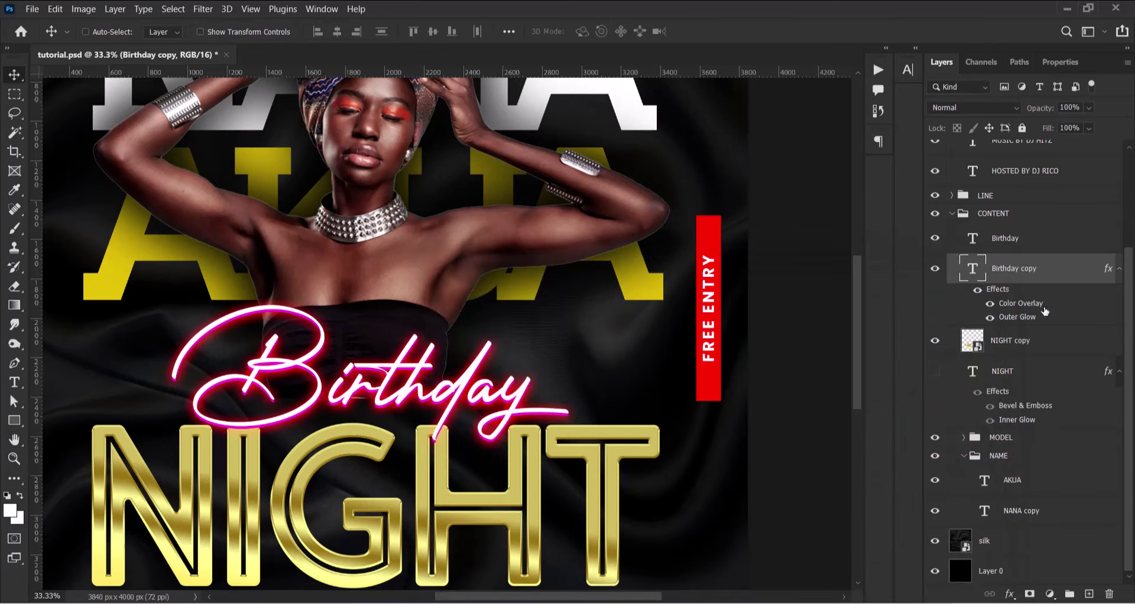
Change Birthday copy's Color Overlay to the same red ff0000.
double_click(1045, 307)
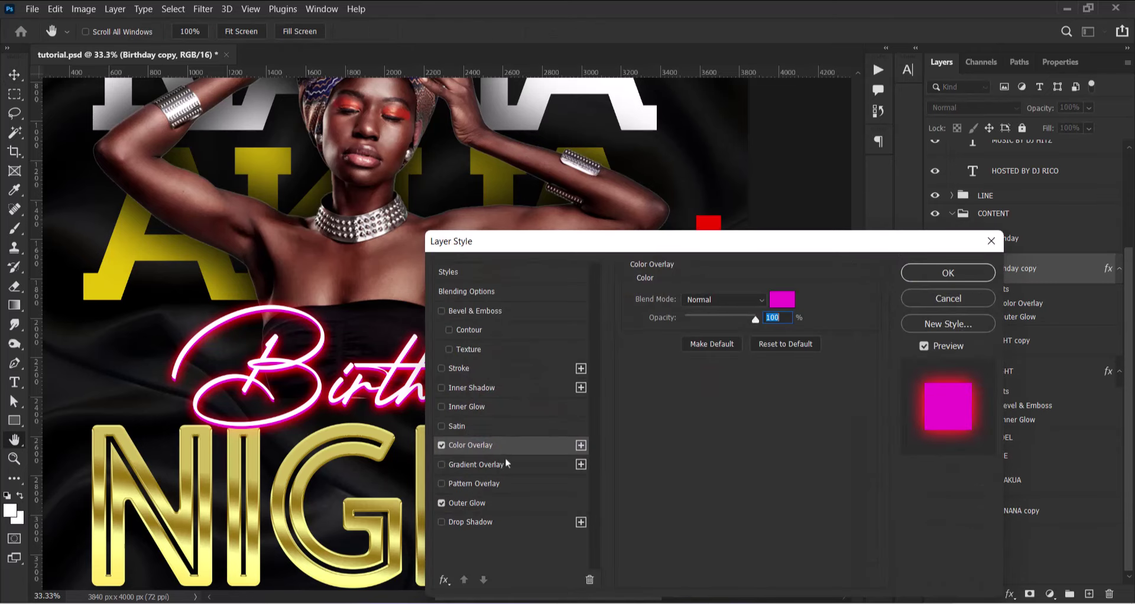
click(790, 304)
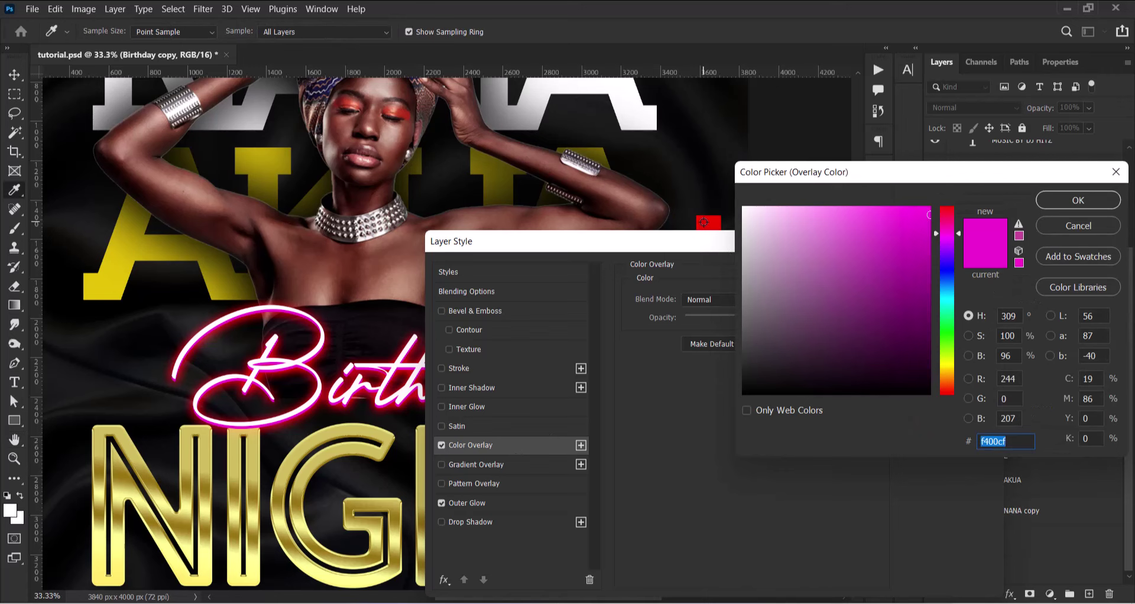
click(708, 222)
click(1079, 200)
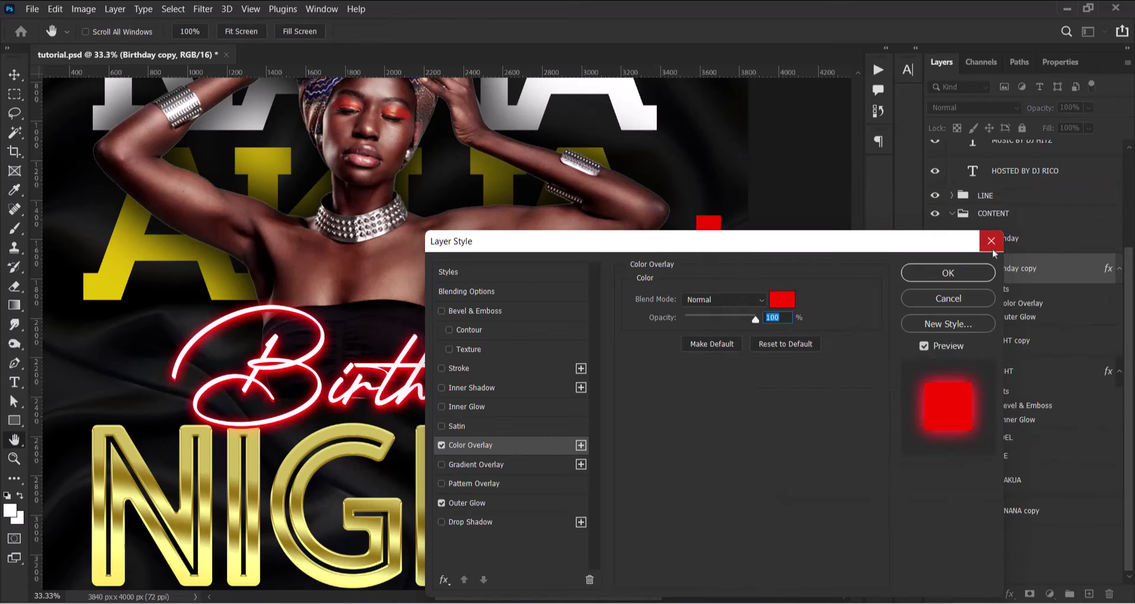
click(945, 273)
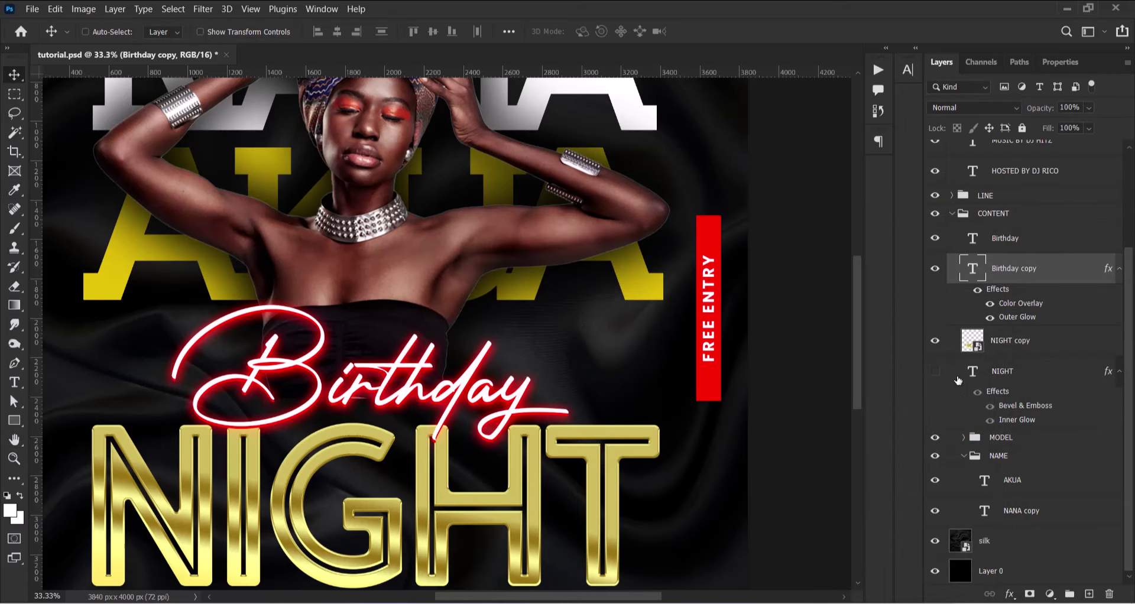
Group the Birthday and Birthday copy layers into a group named BDAY.
click(953, 216)
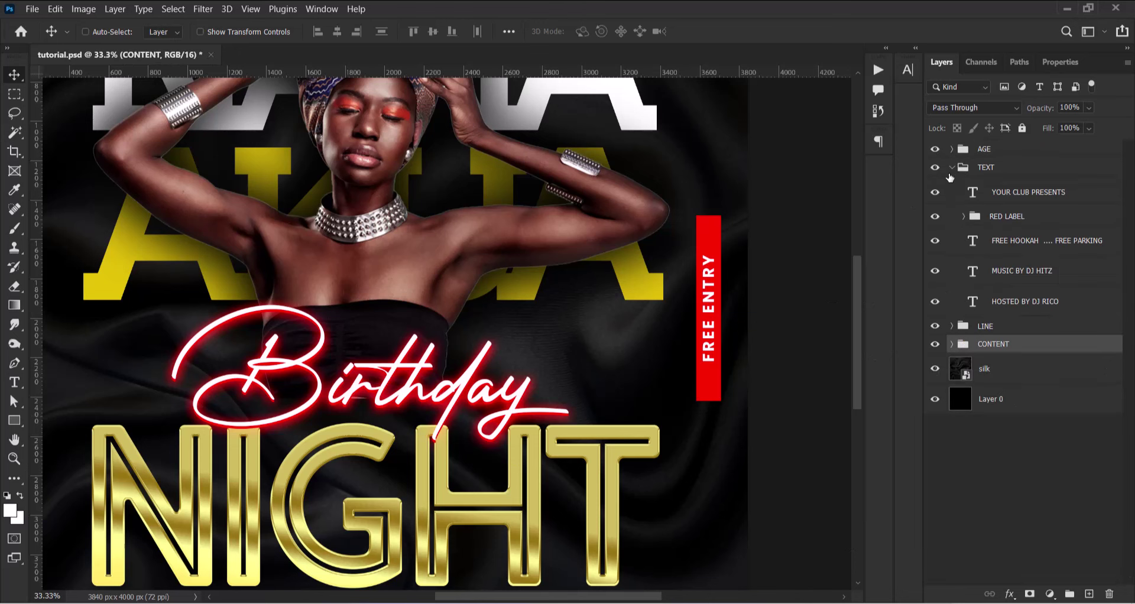
click(961, 169)
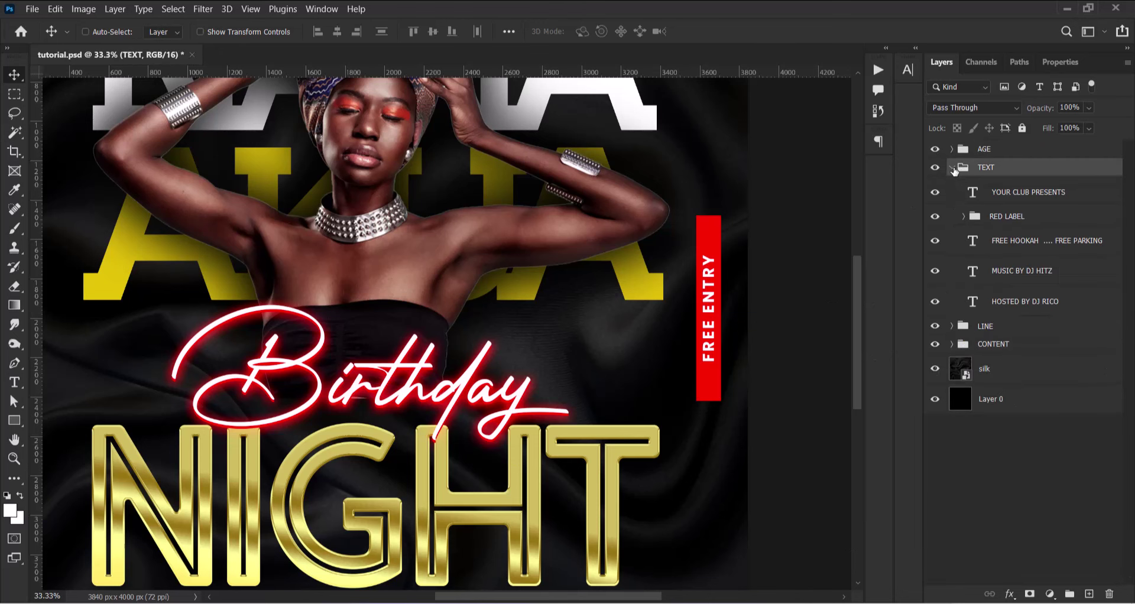
click(953, 168)
key(ctrl+0)
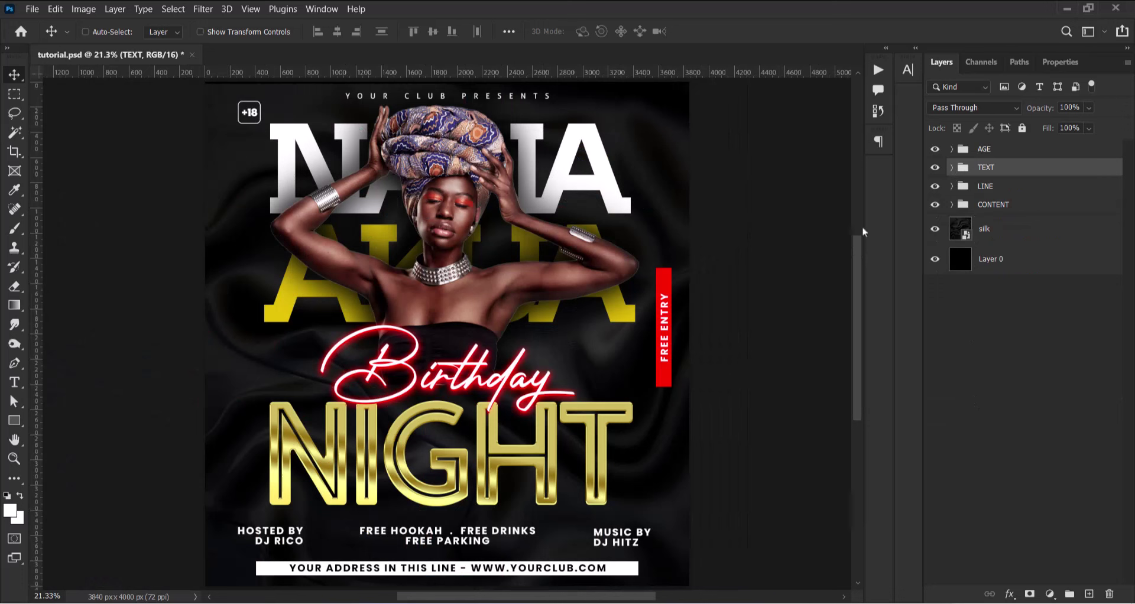
click(952, 205)
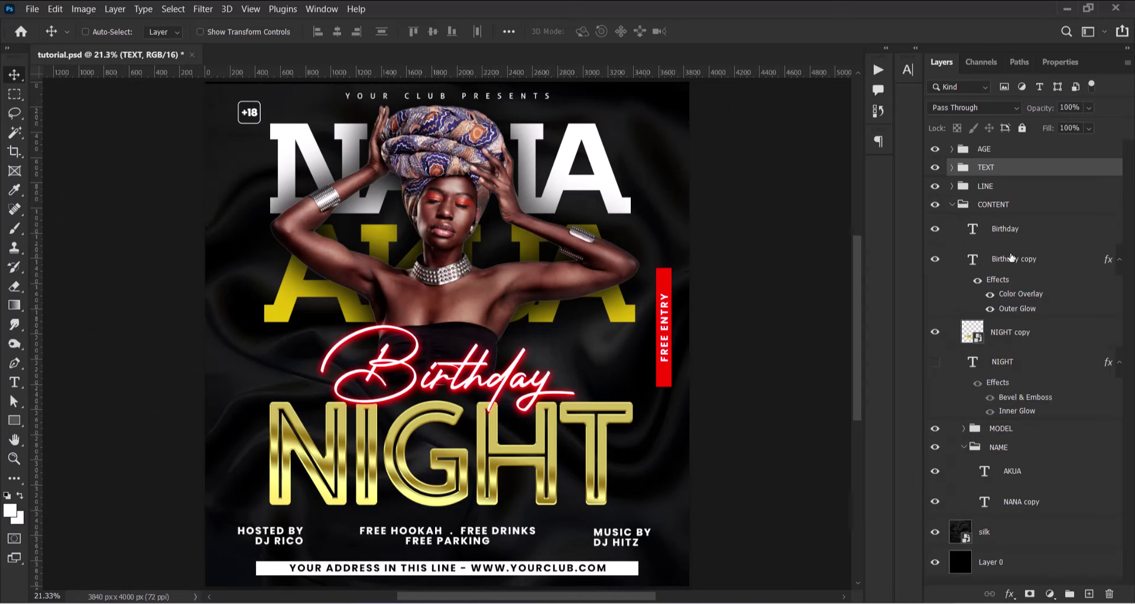
click(1012, 258)
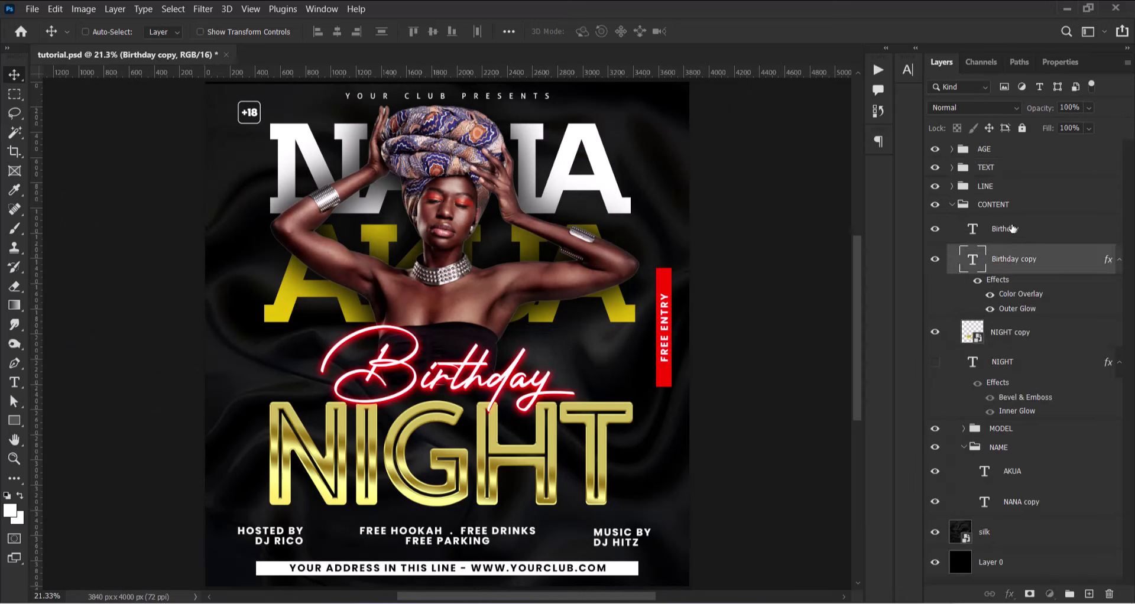
shift+click(1012, 229)
key(ctrl+g)
double_click(1005, 223)
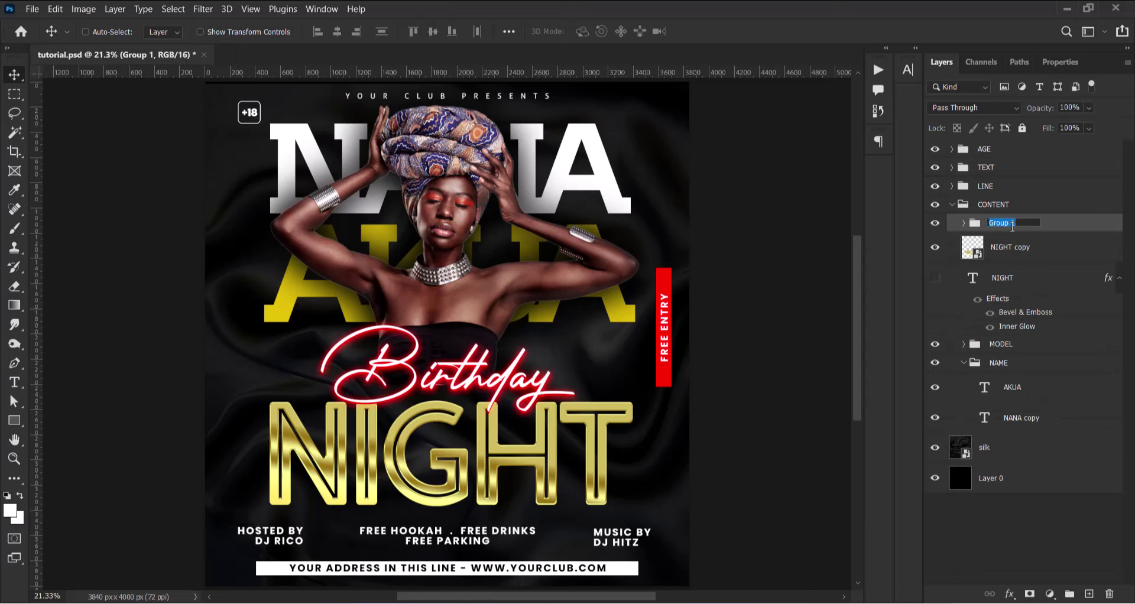
text(BDAY)
key(Return)
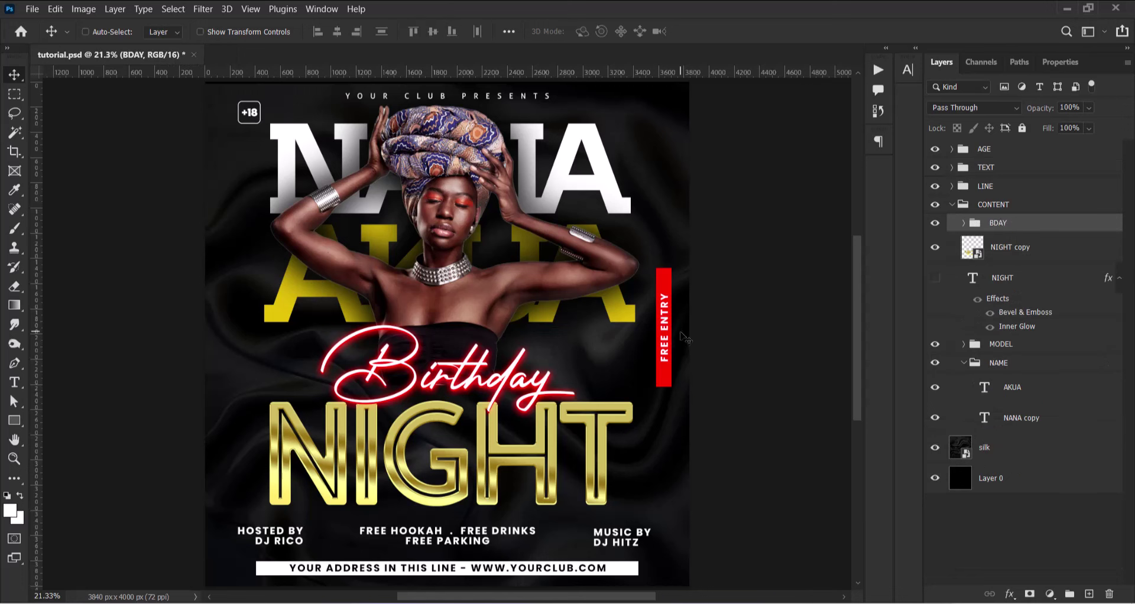
Scale the BDAY Birthday text up to about 110% and nudge it up.
key(ctrl+t)
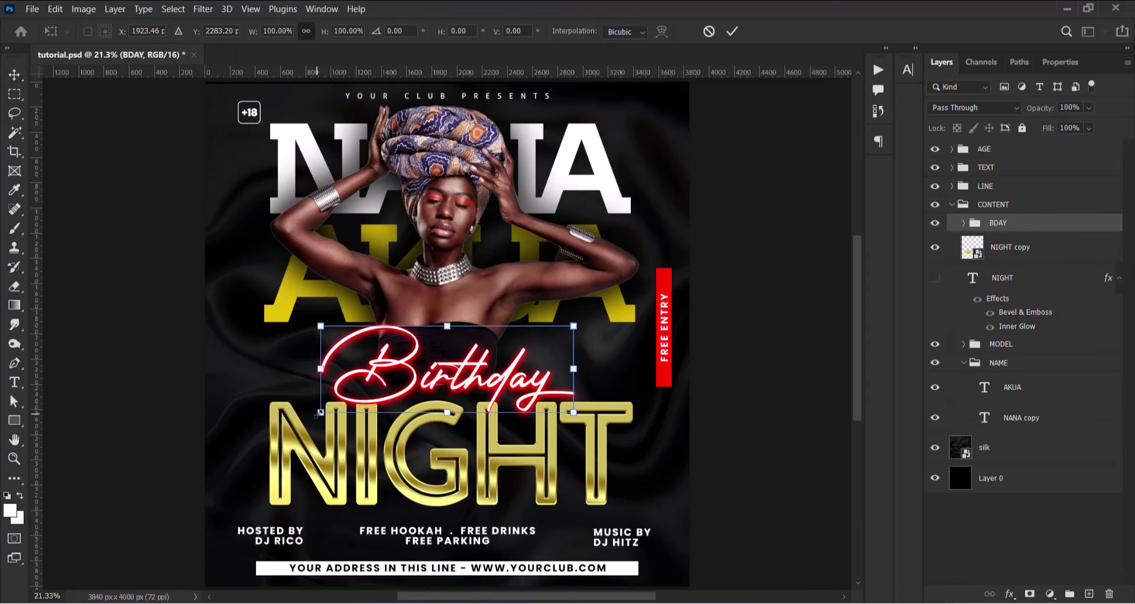
drag(317, 415, 301, 434)
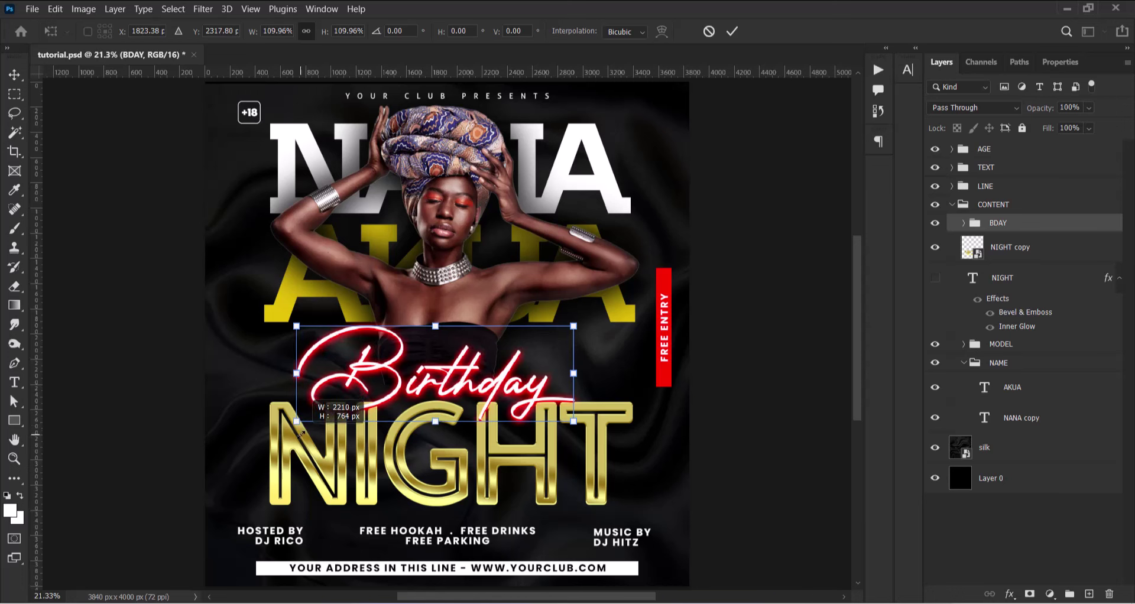
click(732, 31)
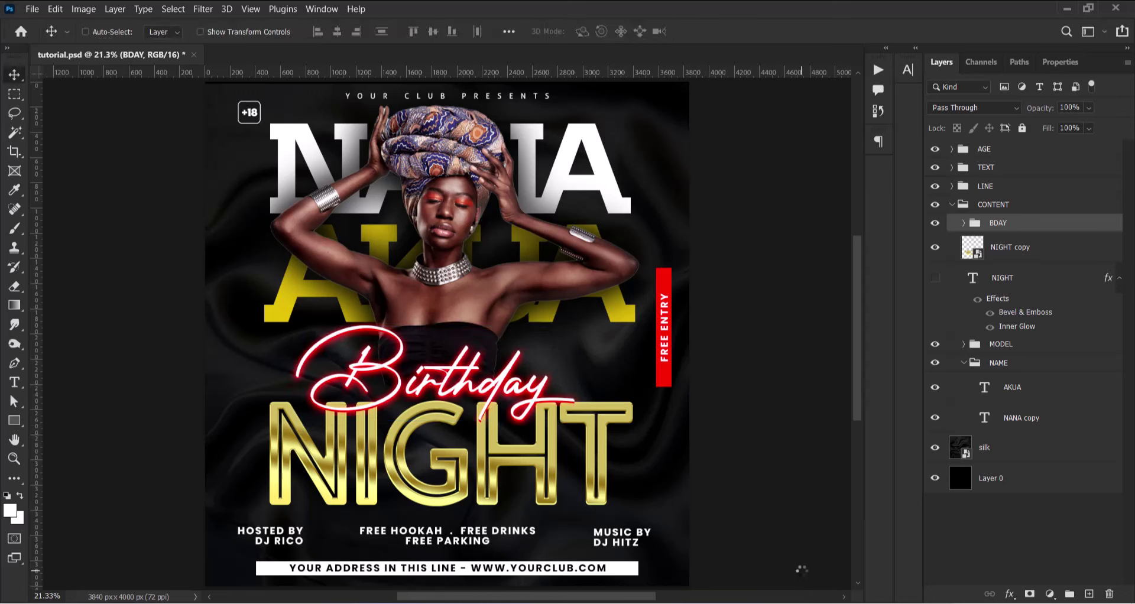
key(shift+Up)
key(shift+Up)
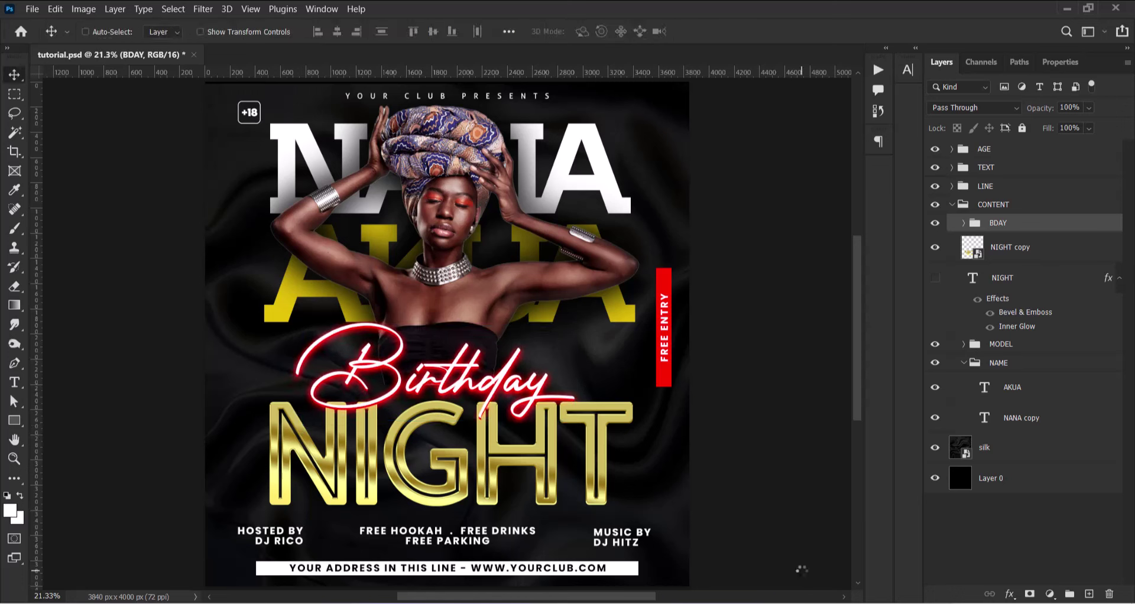